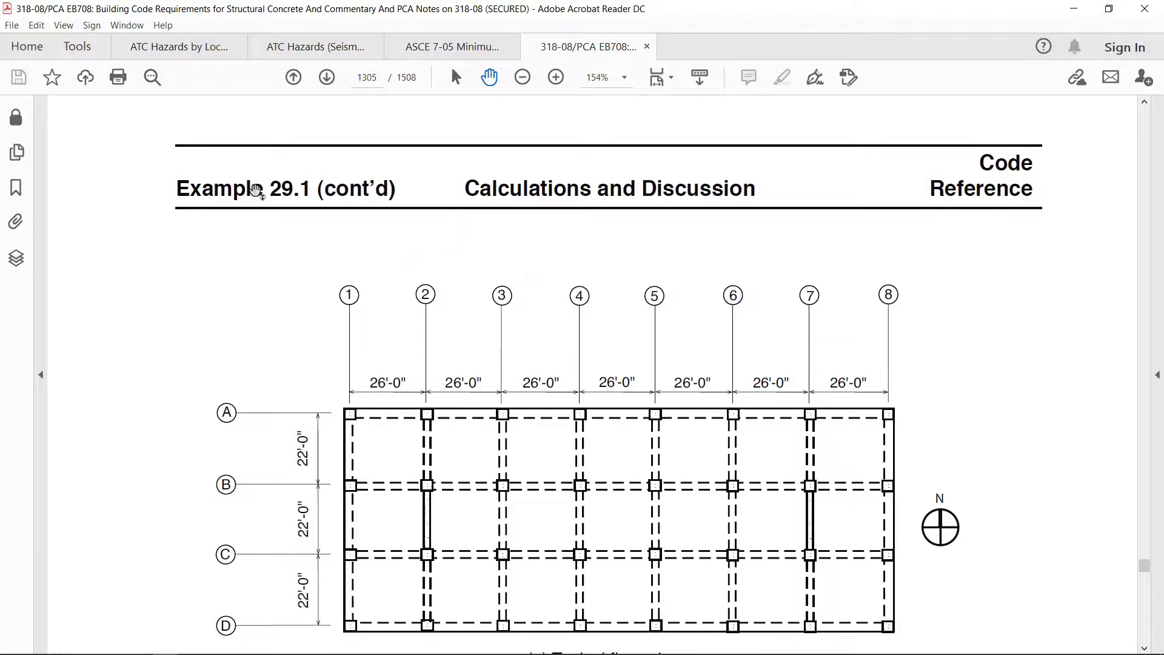
Examine the typical floor plan, longitudinal section and member sizes of the Example 29.1 building
scroll(482, 330, down, 4)
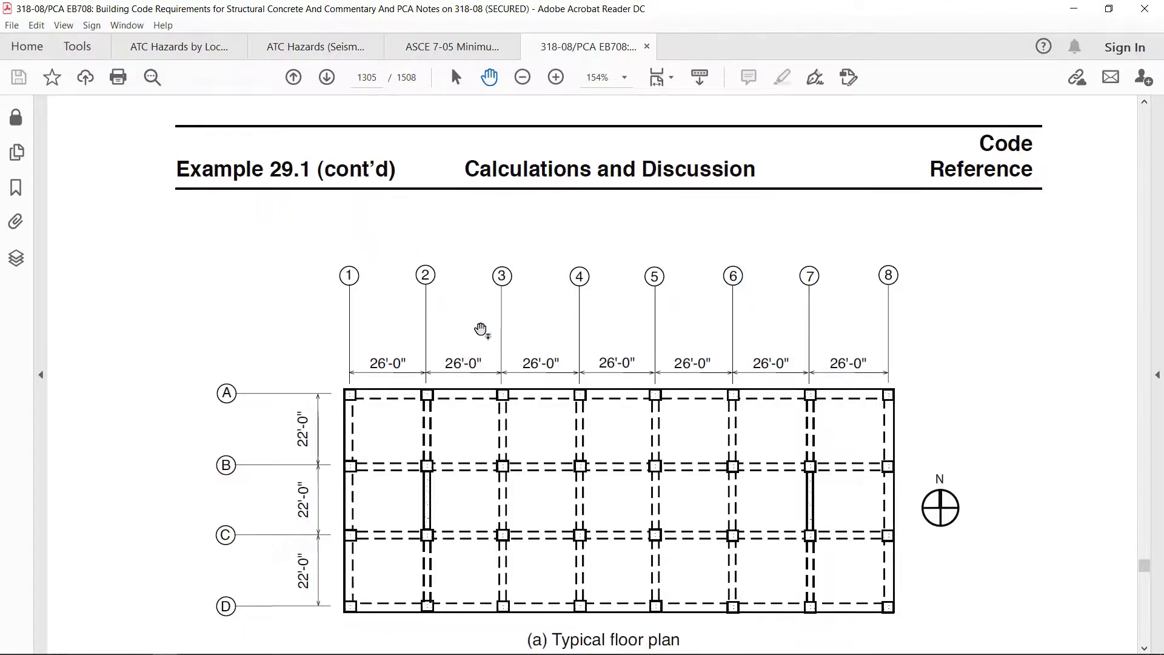
scroll(482, 328, down, 8)
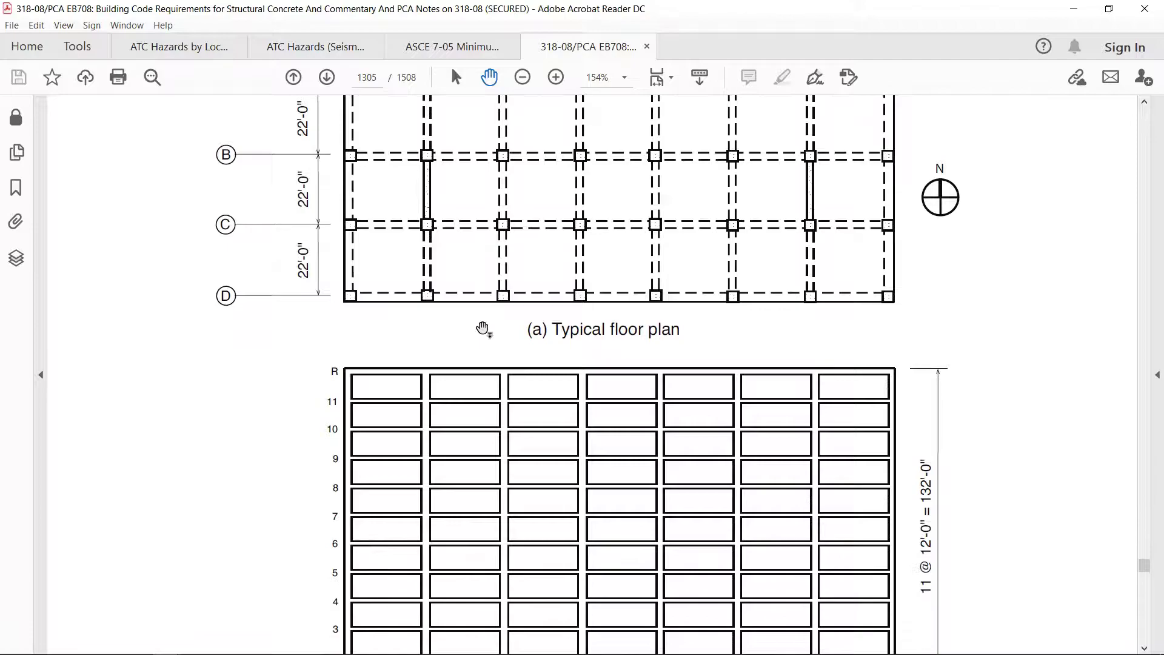
scroll(481, 328, down, 3)
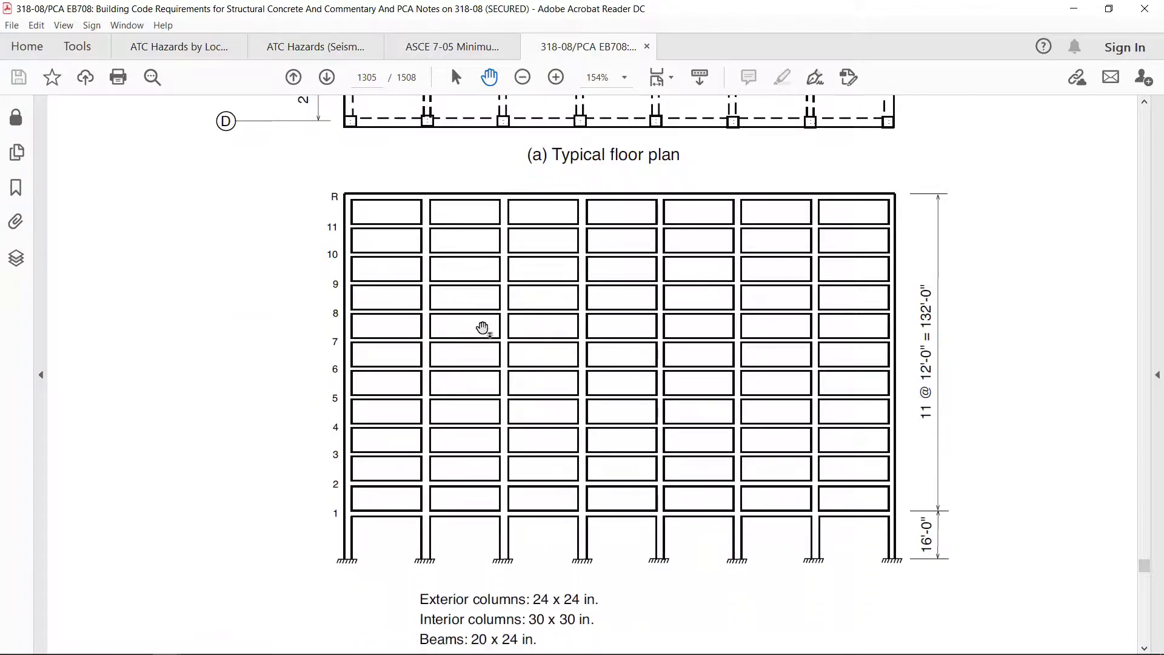
scroll(483, 328, down, 1)
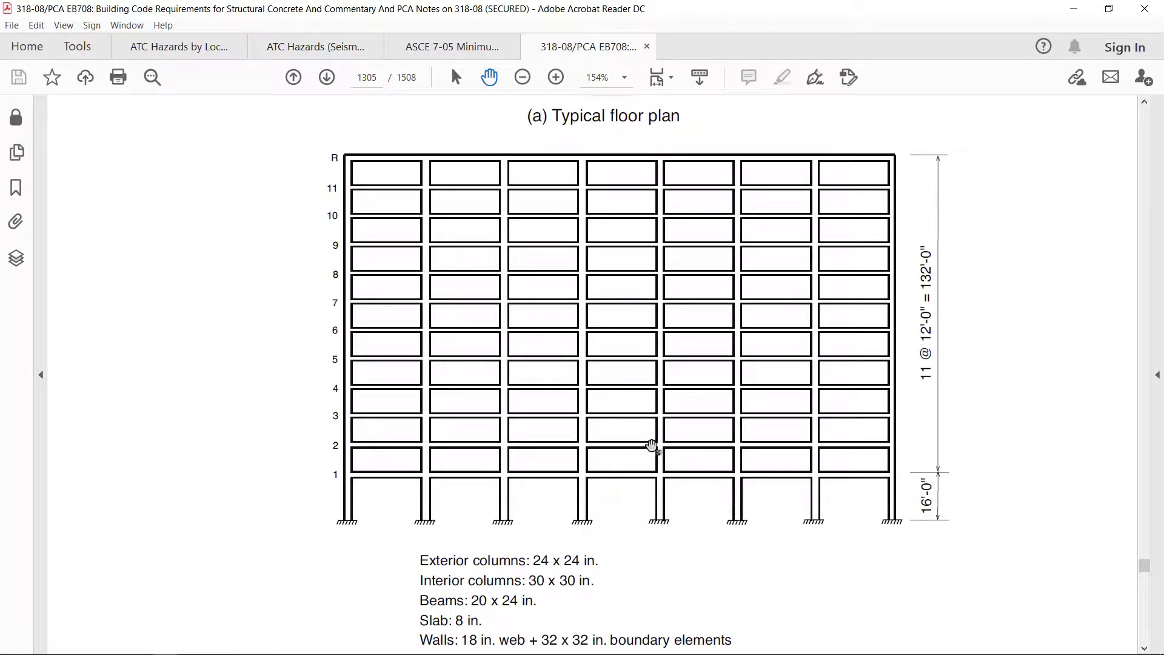
drag(650, 446, 653, 335)
drag(642, 457, 637, 442)
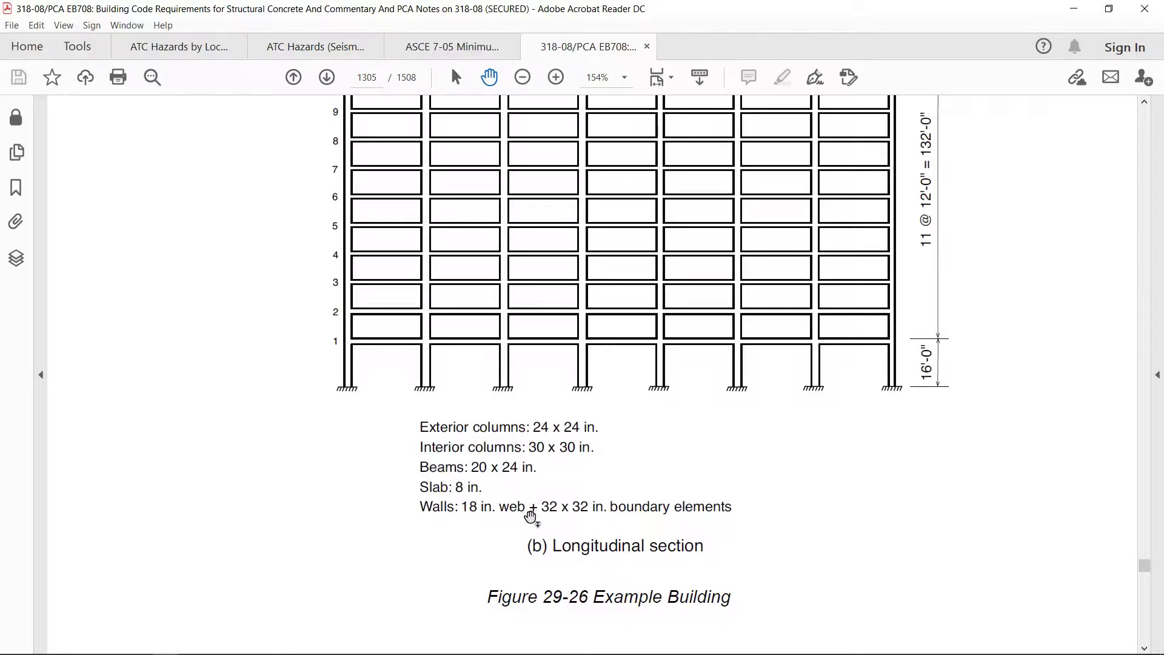
Return to the start of Example 29.1 and read its introduction, material properties and service loads
scroll(531, 515, up, 1)
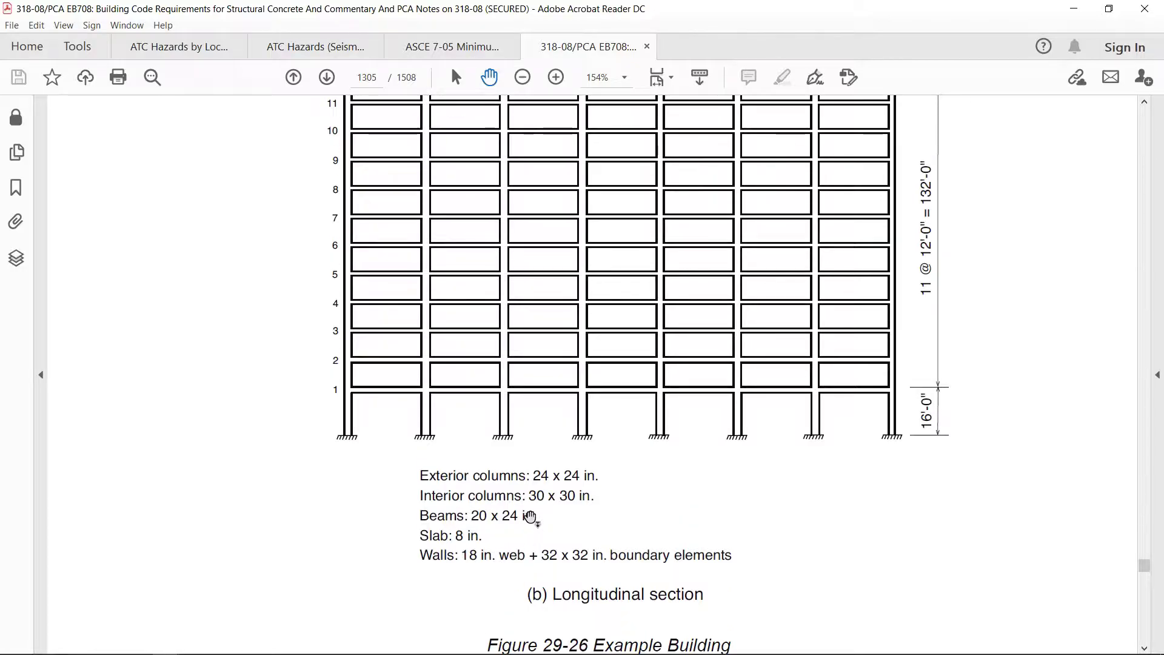
scroll(531, 515, up, 10)
scroll(530, 517, up, 2)
scroll(531, 517, up, 8)
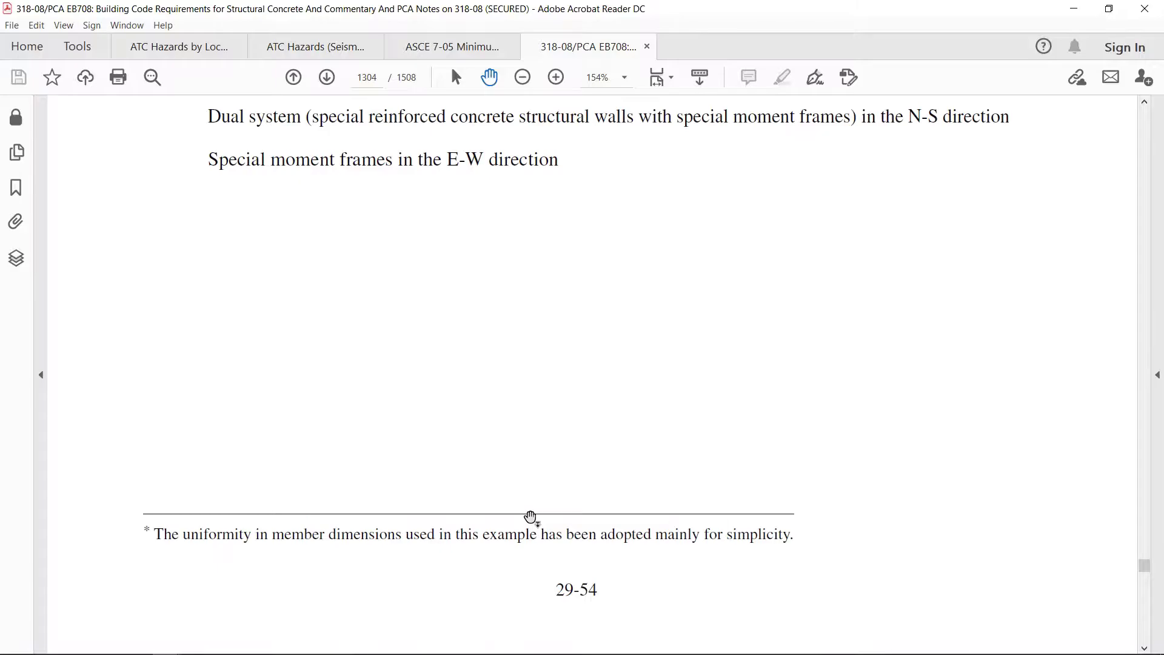
scroll(555, 471, up, 6)
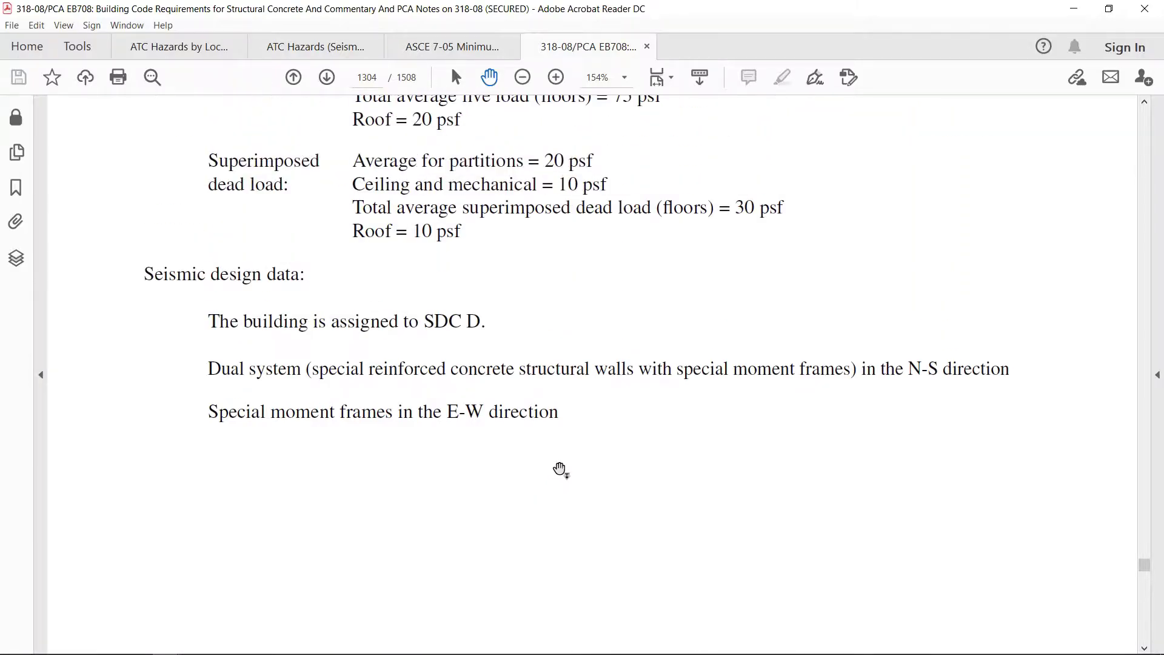
scroll(559, 469, up, 7)
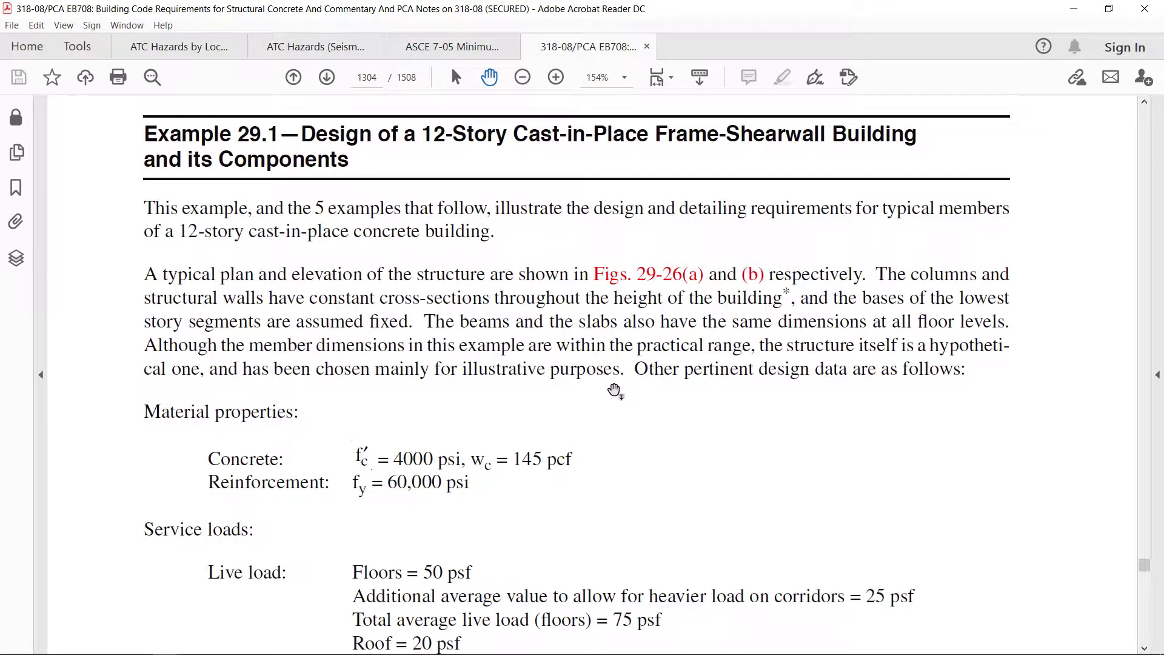
scroll(615, 391, down, 3)
scroll(615, 391, down, 1)
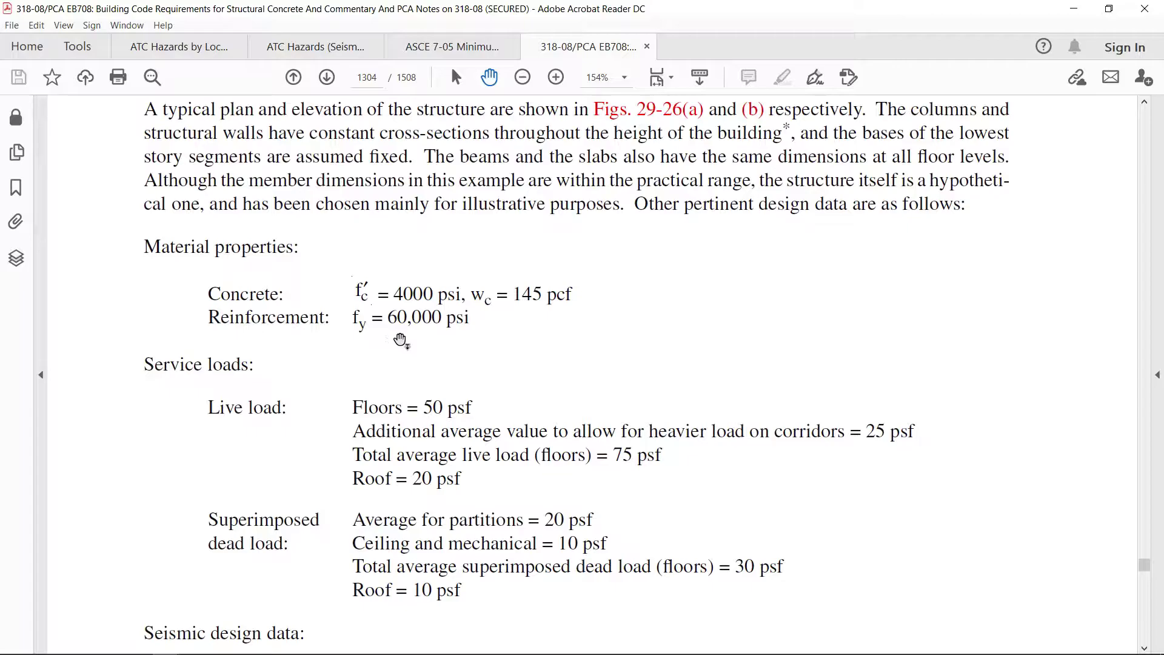
scroll(399, 339, down, 1)
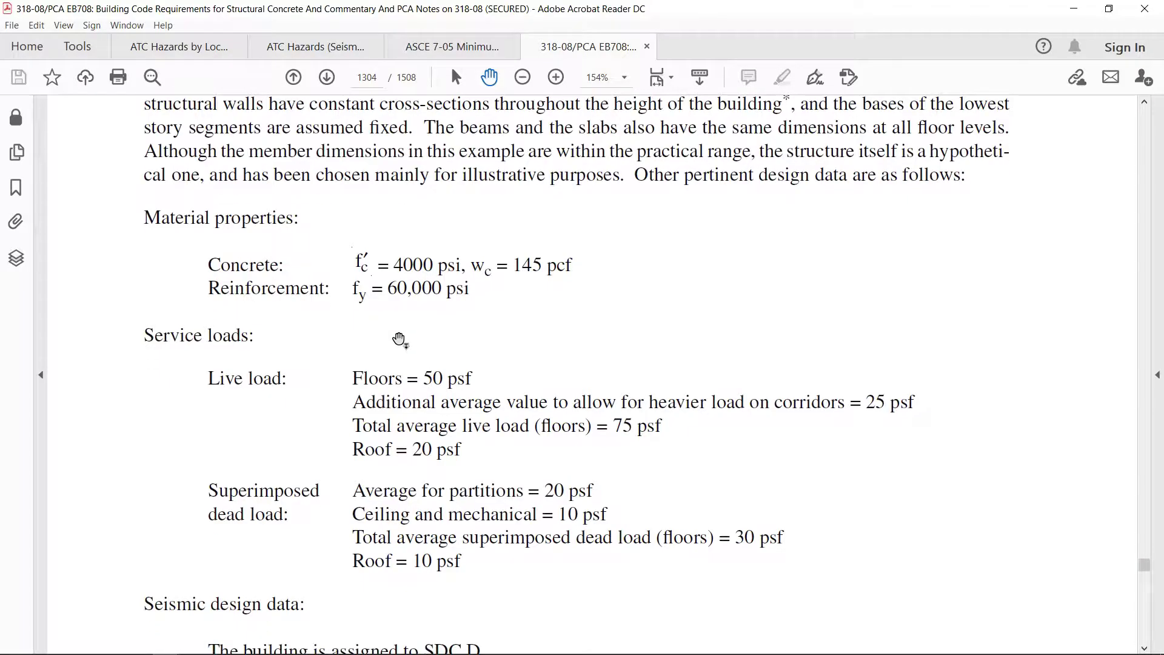
scroll(399, 339, down, 2)
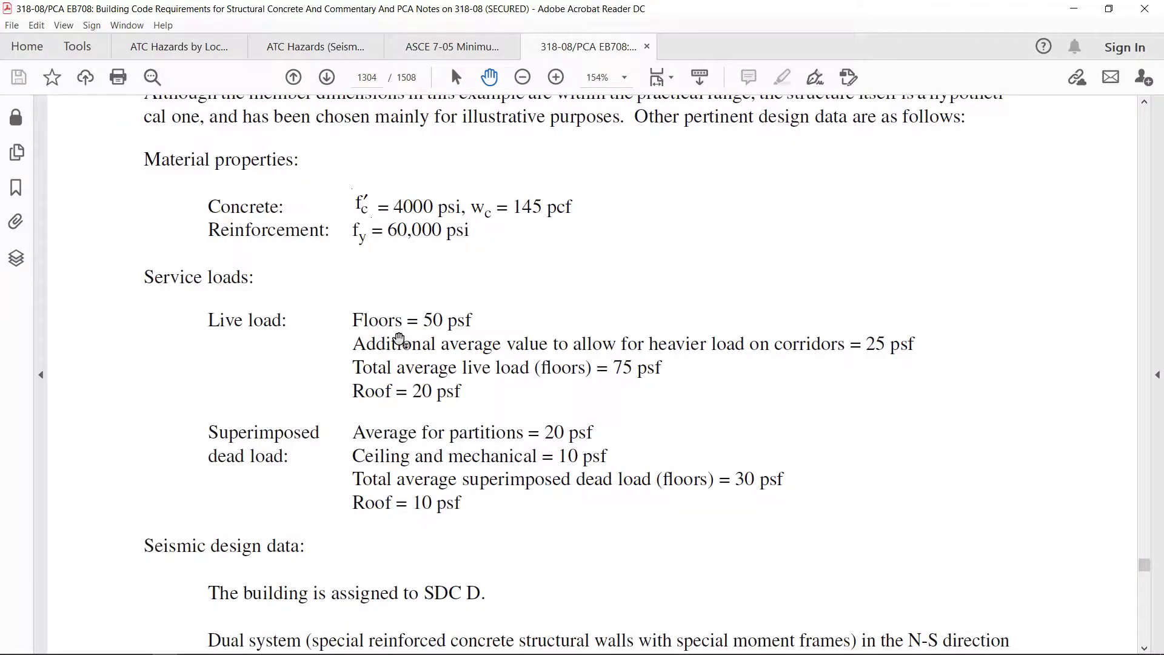
scroll(399, 340, down, 1)
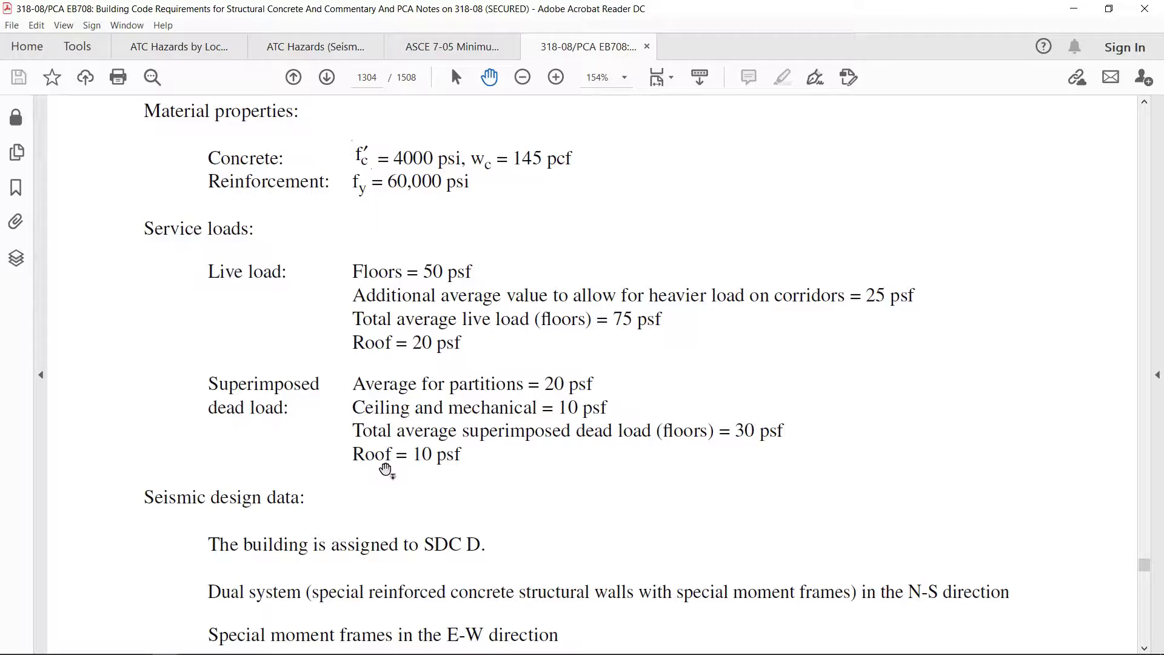
Read the seismic design data and compare the N-S and E-W structural systems with the typical floor plan
scroll(384, 423, down, 3)
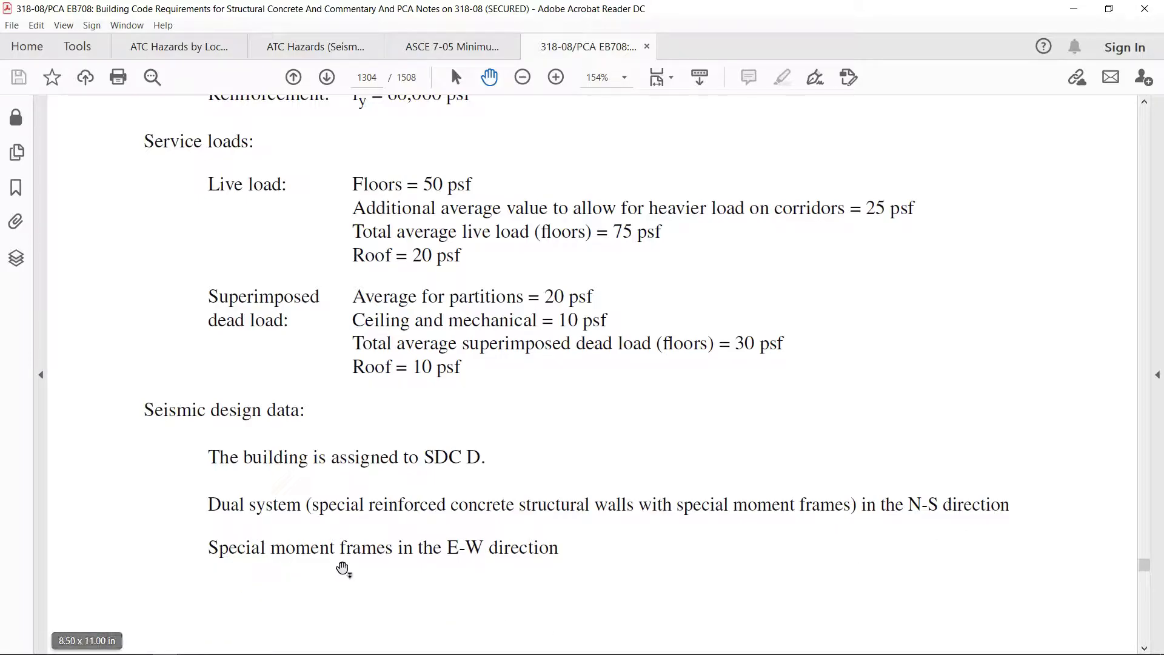
scroll(540, 530, down, 3)
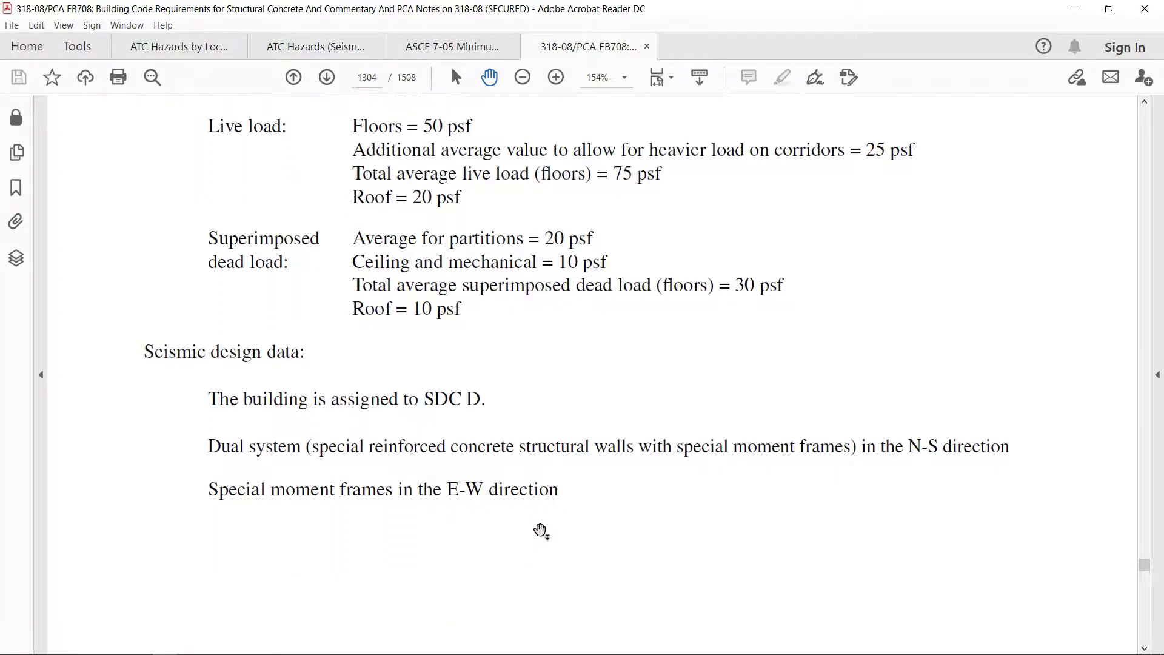
scroll(540, 531, down, 10)
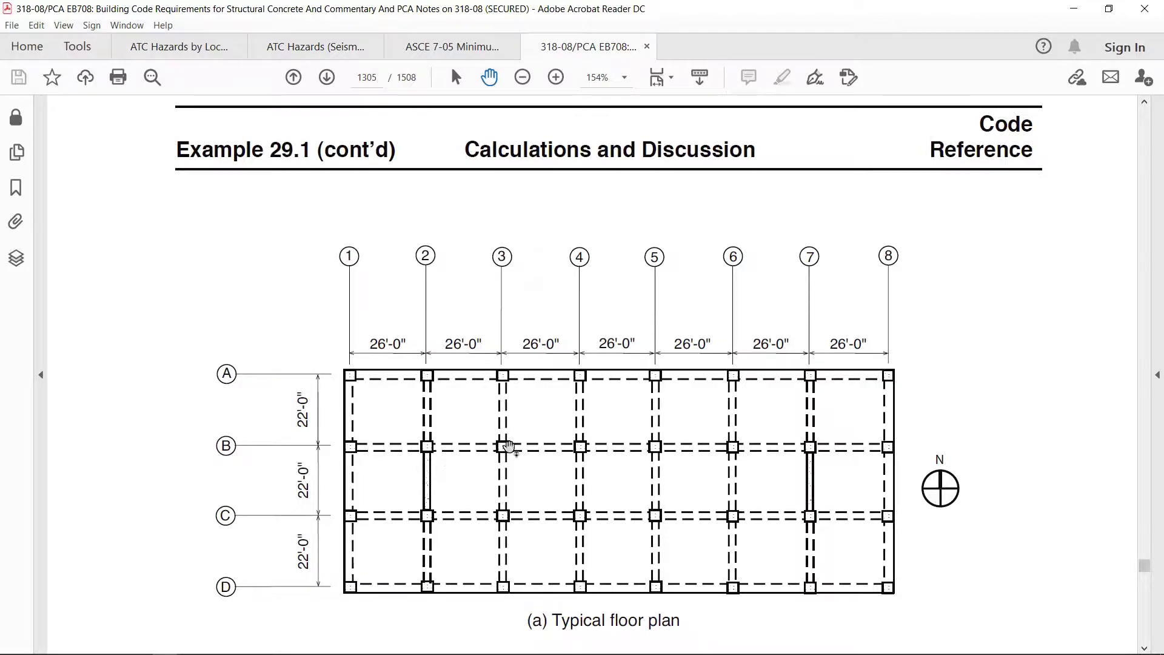
scroll(512, 440, up, 10)
scroll(520, 440, up, 3)
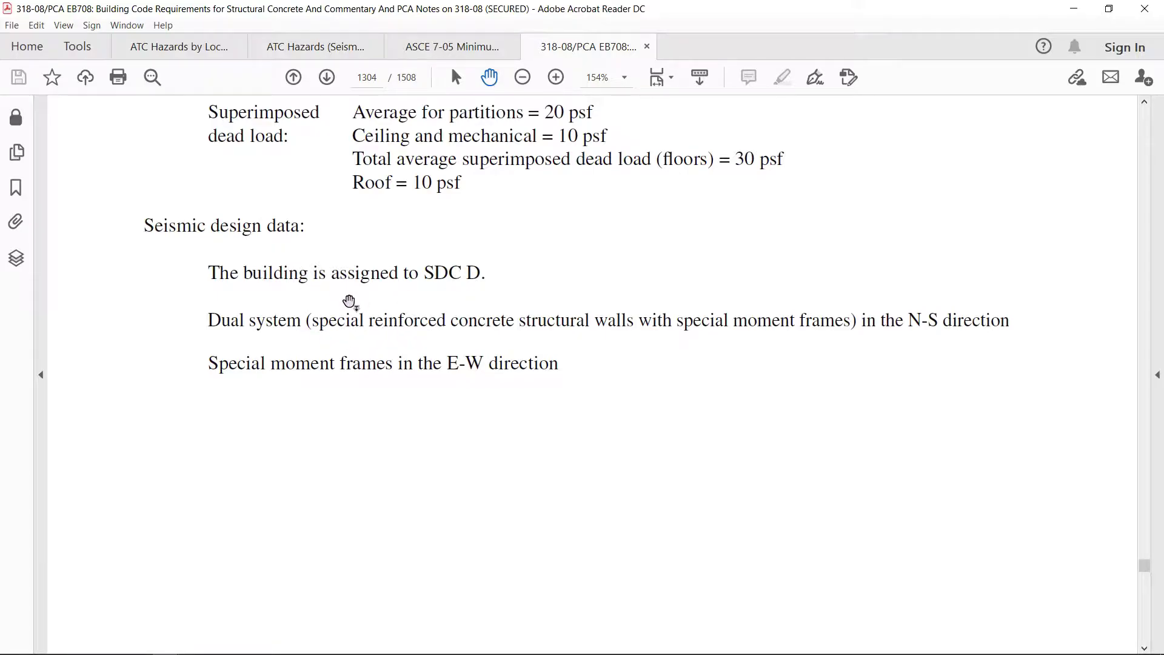
View Table 12.2-1 in the ASCE 7-05 document and read the search information in the ATC seismic report for San Francisco
click(444, 47)
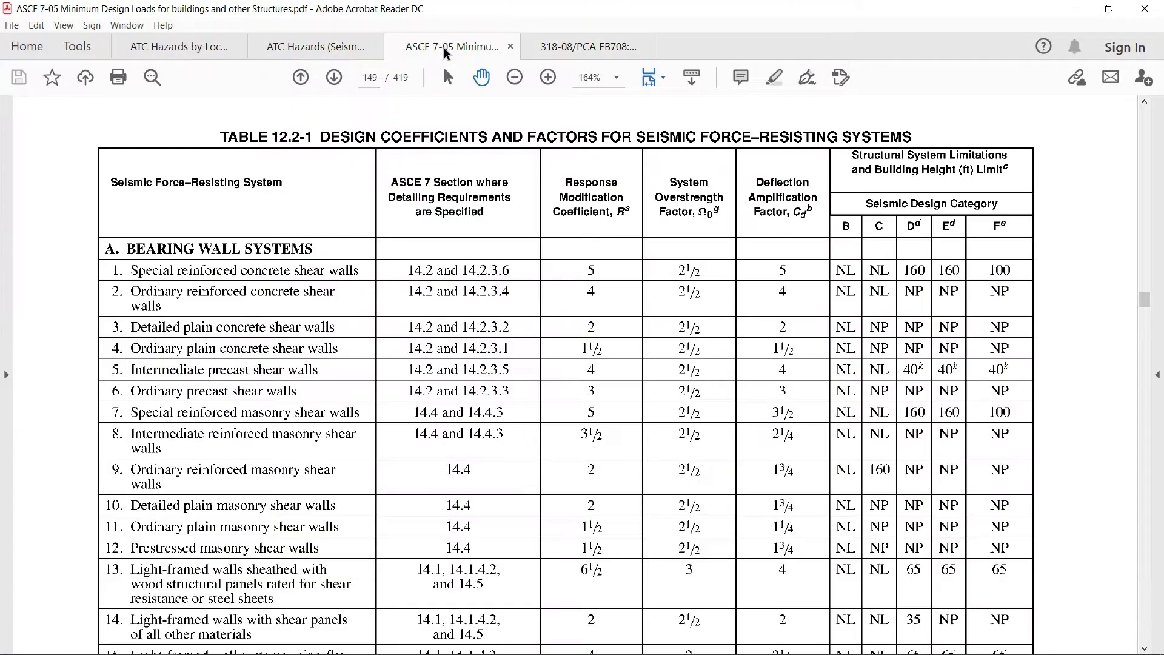
click(350, 48)
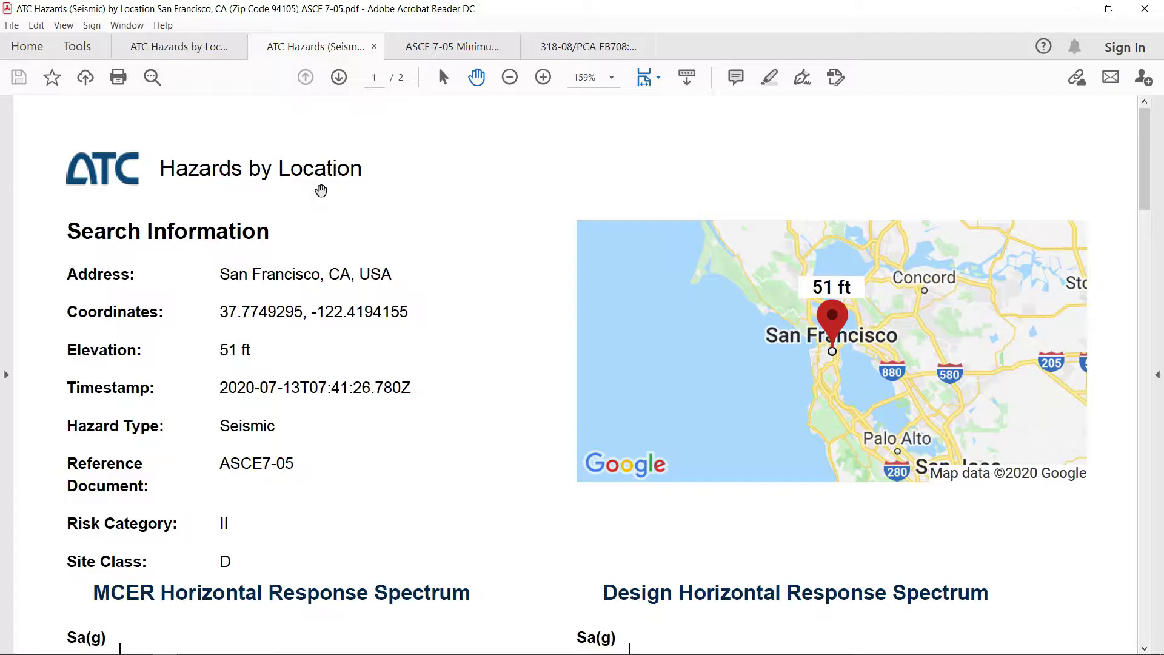
scroll(321, 190, down, 3)
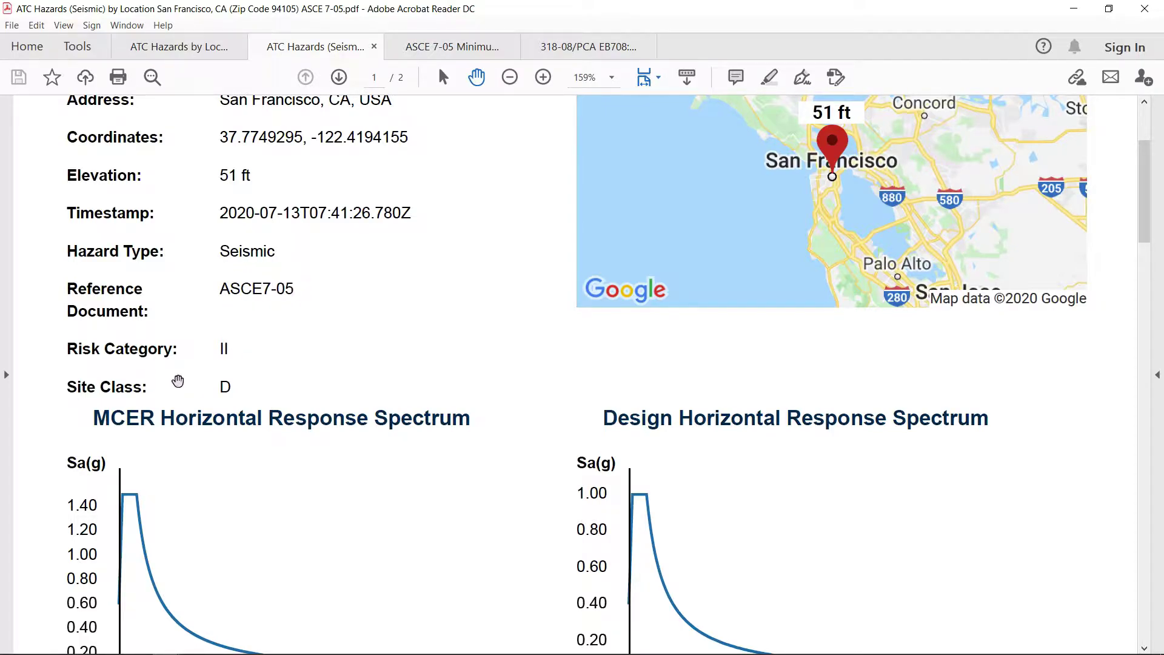
scroll(269, 336, up, 1)
scroll(269, 337, up, 1)
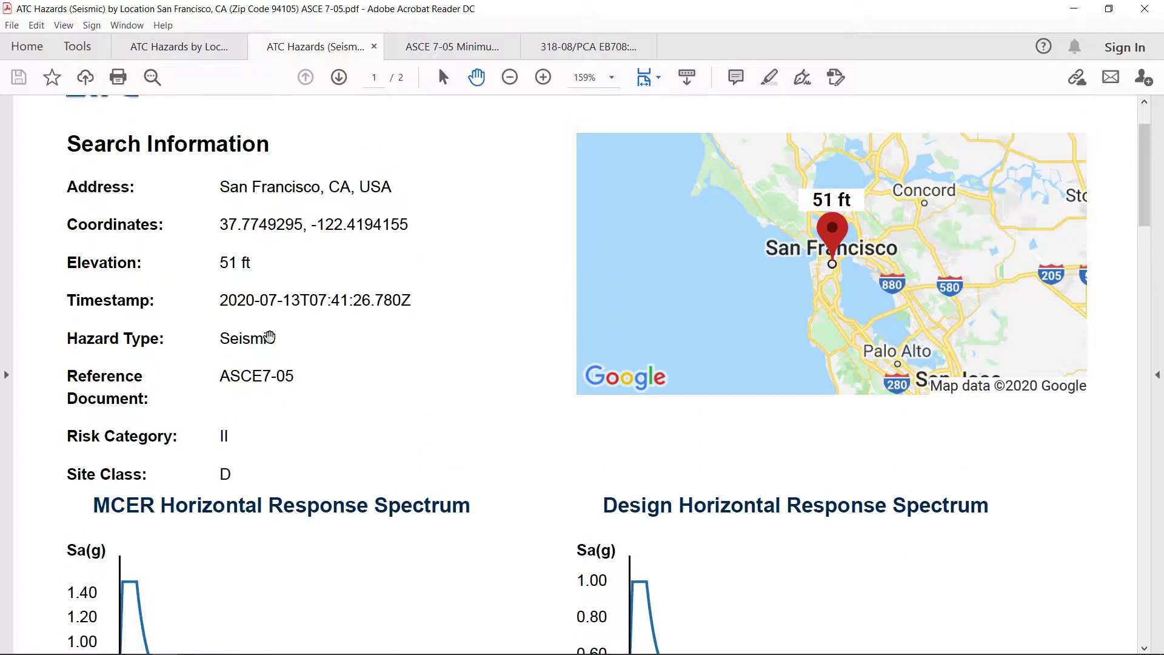
Examine the basic parameters and additional information in the seismic report, including spectral accelerations, seismic design category and site factors
scroll(269, 337, down, 10)
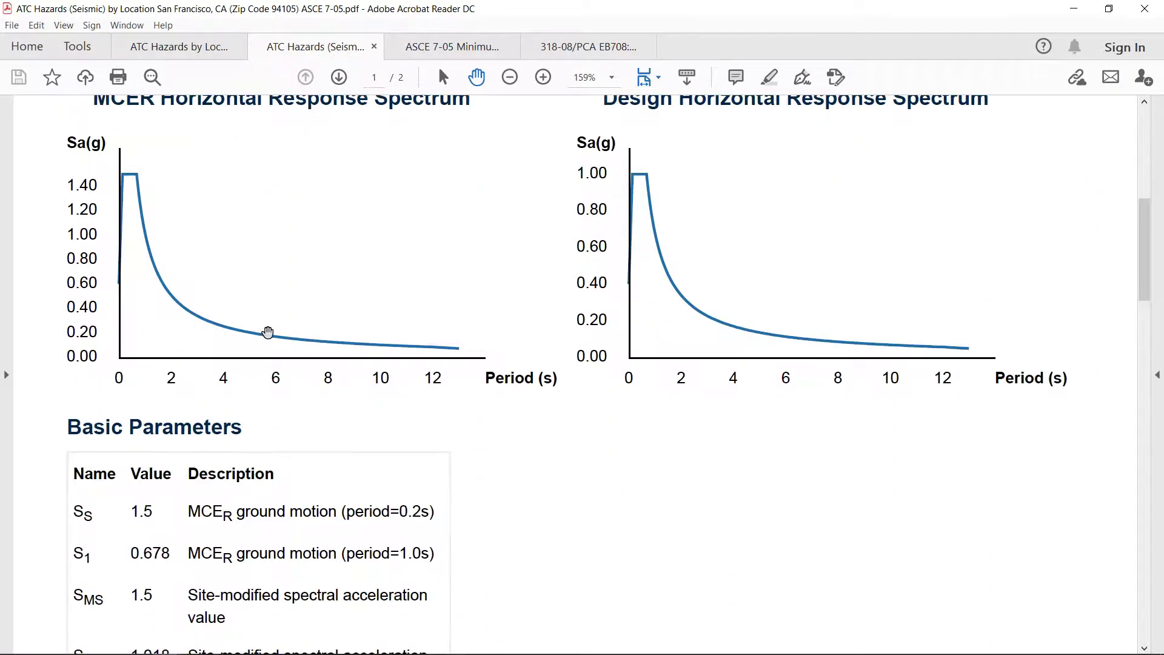
scroll(268, 332, down, 4)
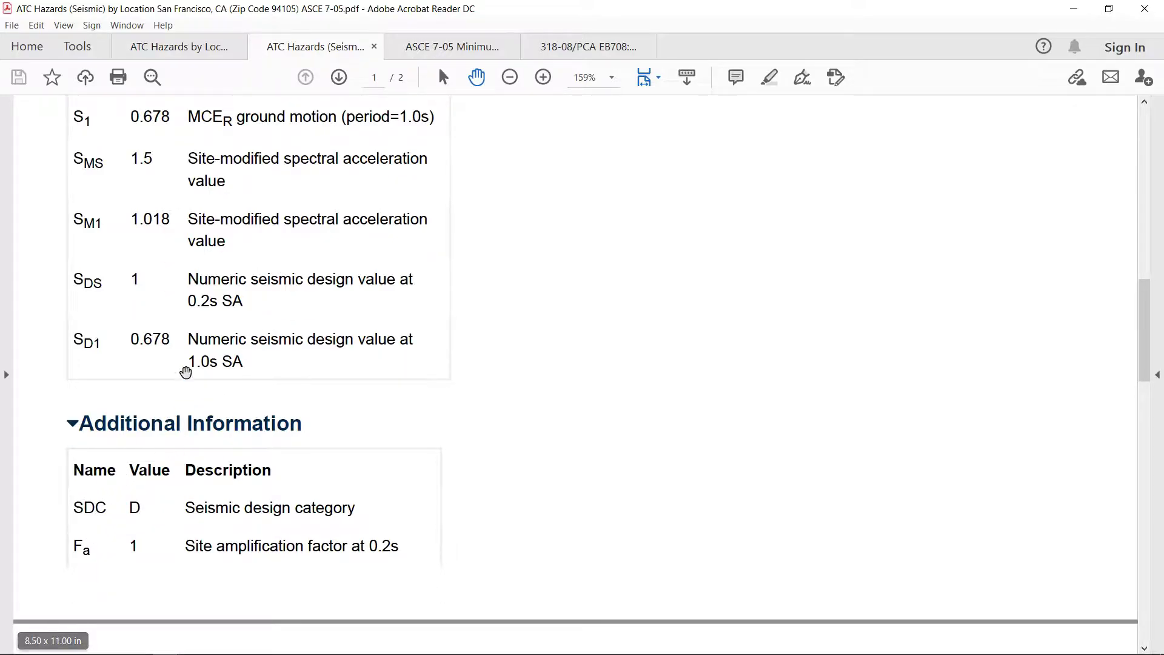
scroll(198, 356, up, 3)
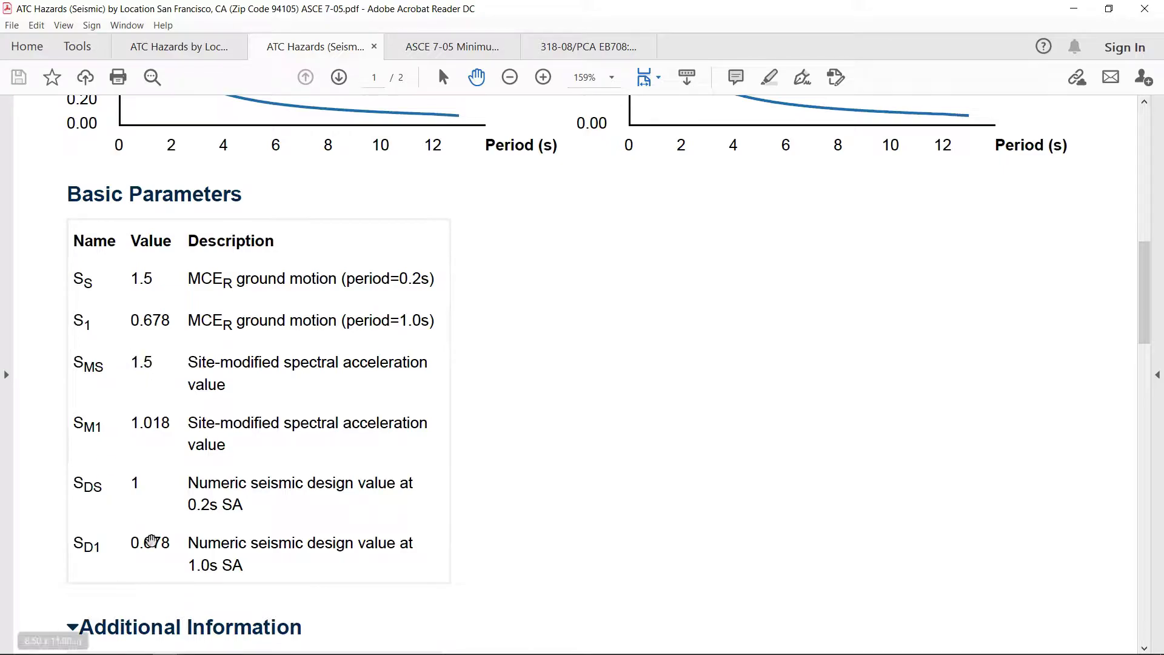
scroll(182, 480, down, 5)
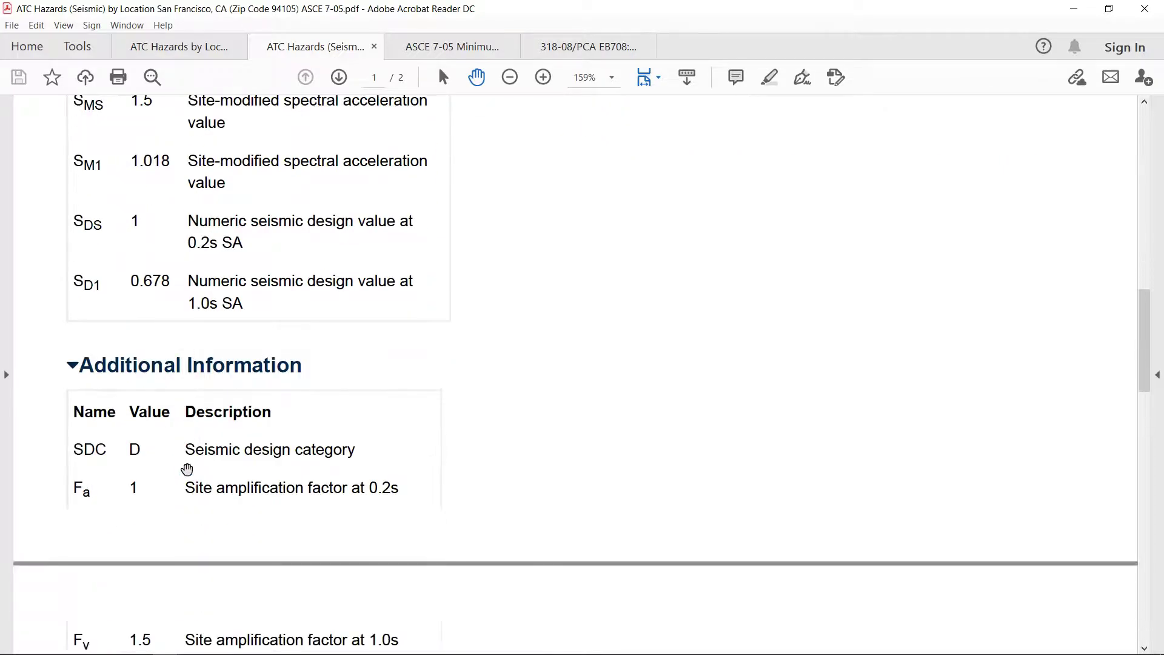
scroll(186, 453, down, 4)
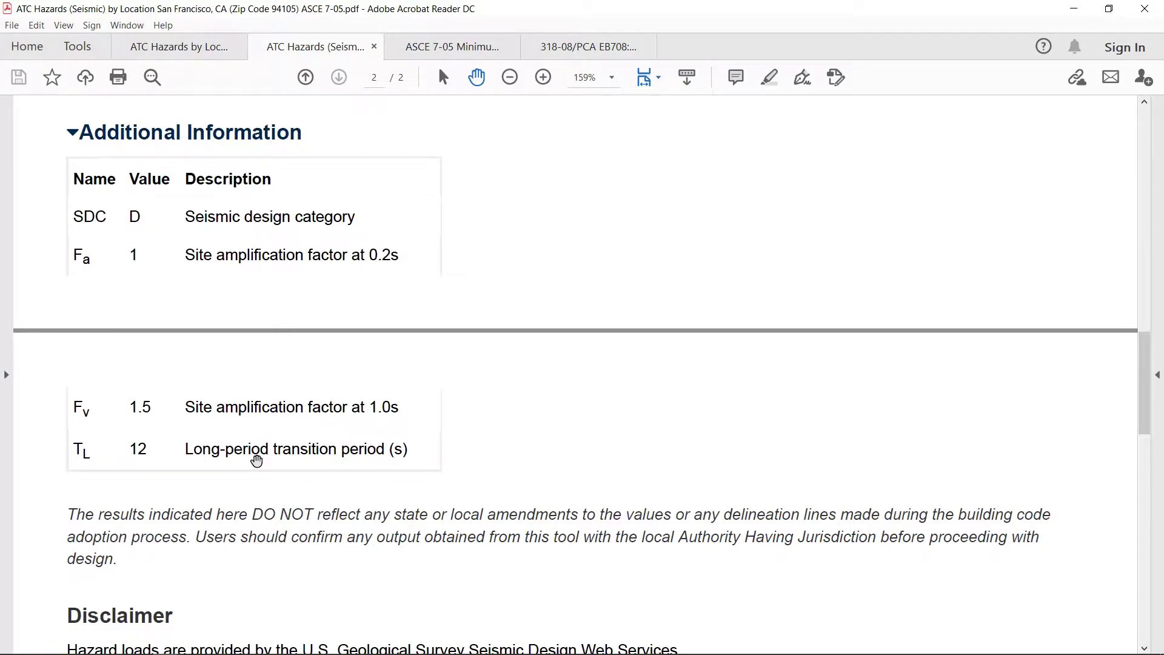
scroll(256, 461, down, 3)
scroll(256, 460, up, 10)
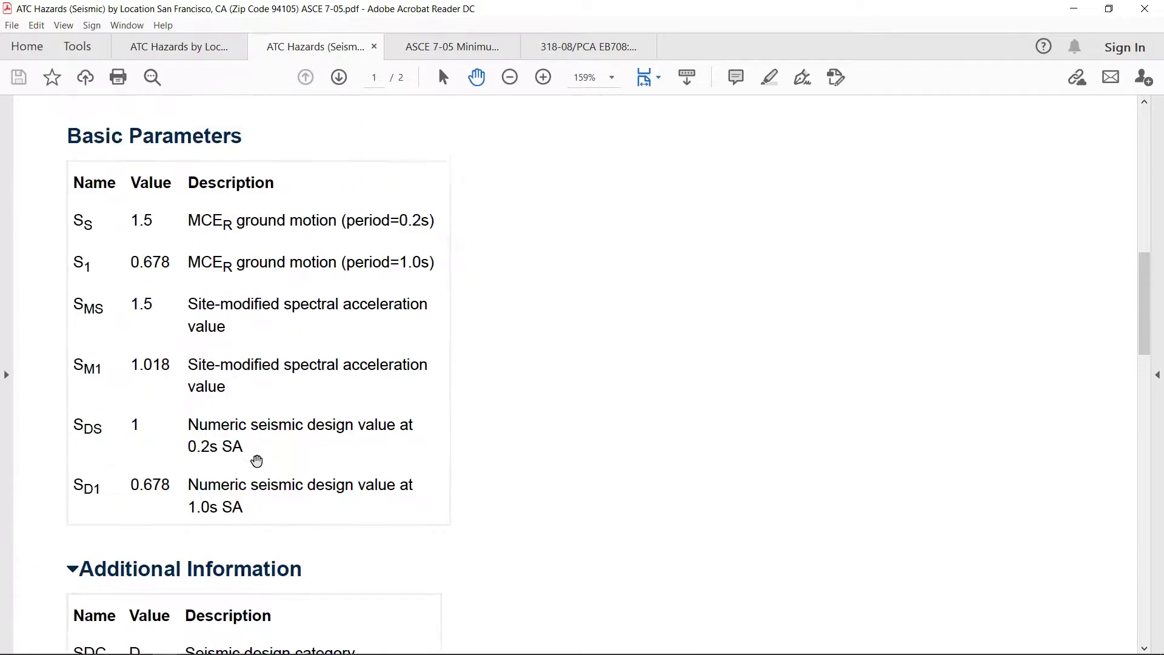
scroll(256, 461, up, 14)
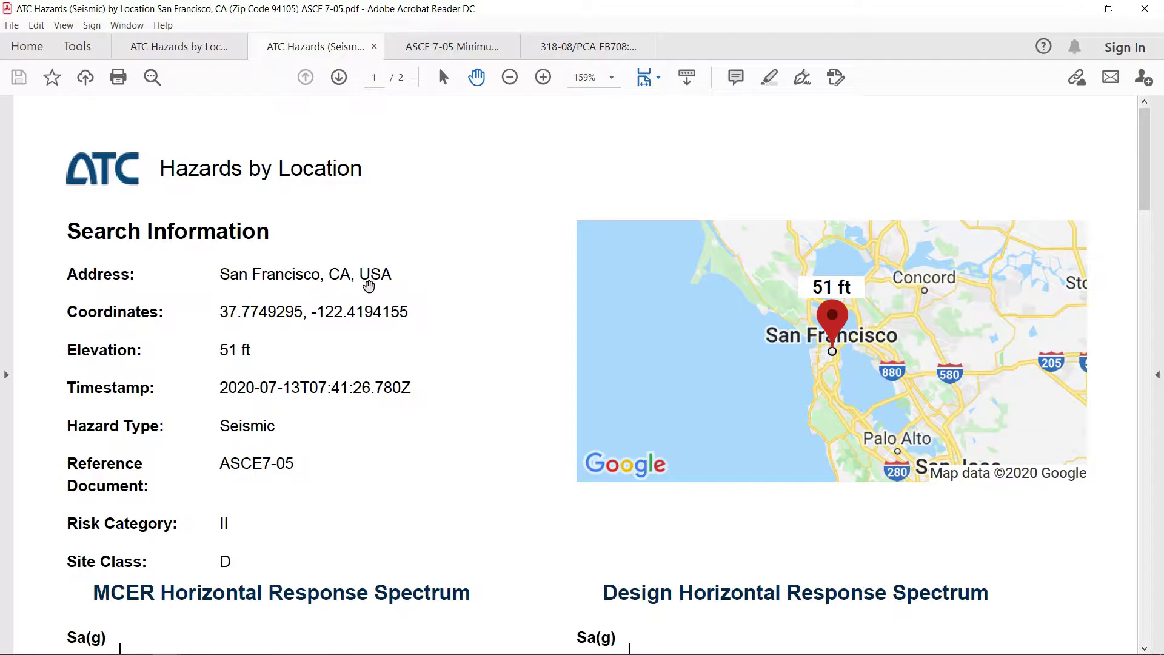
Recheck the response spectra and seismic design values in the seismic report
scroll(320, 327, down, 7)
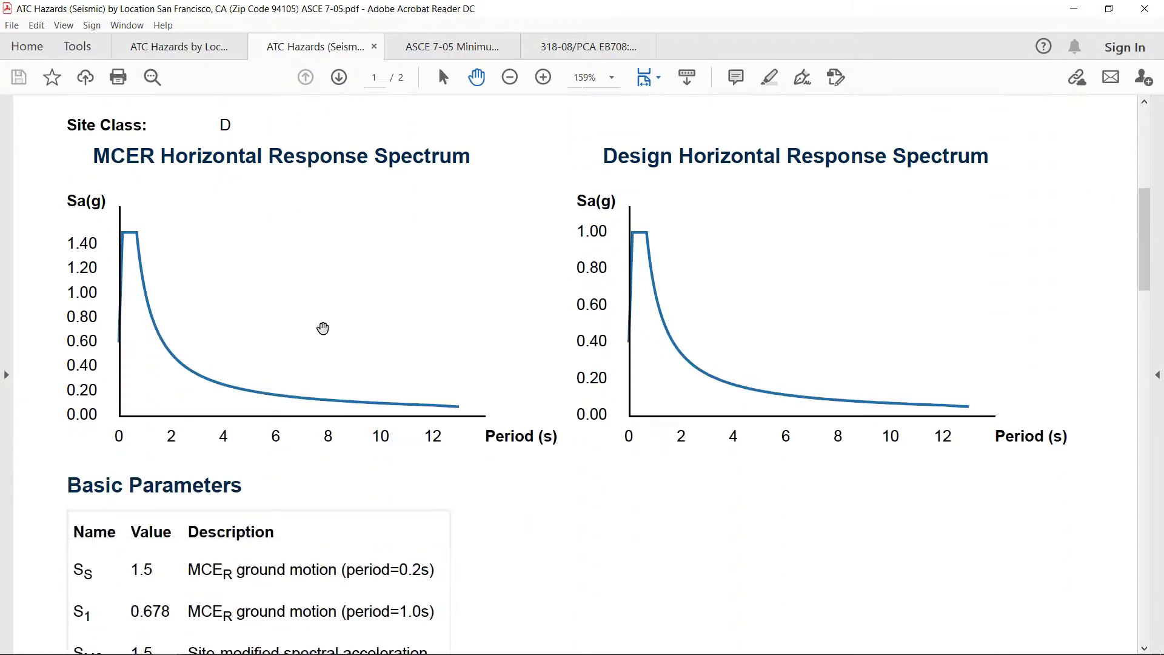
scroll(323, 328, down, 9)
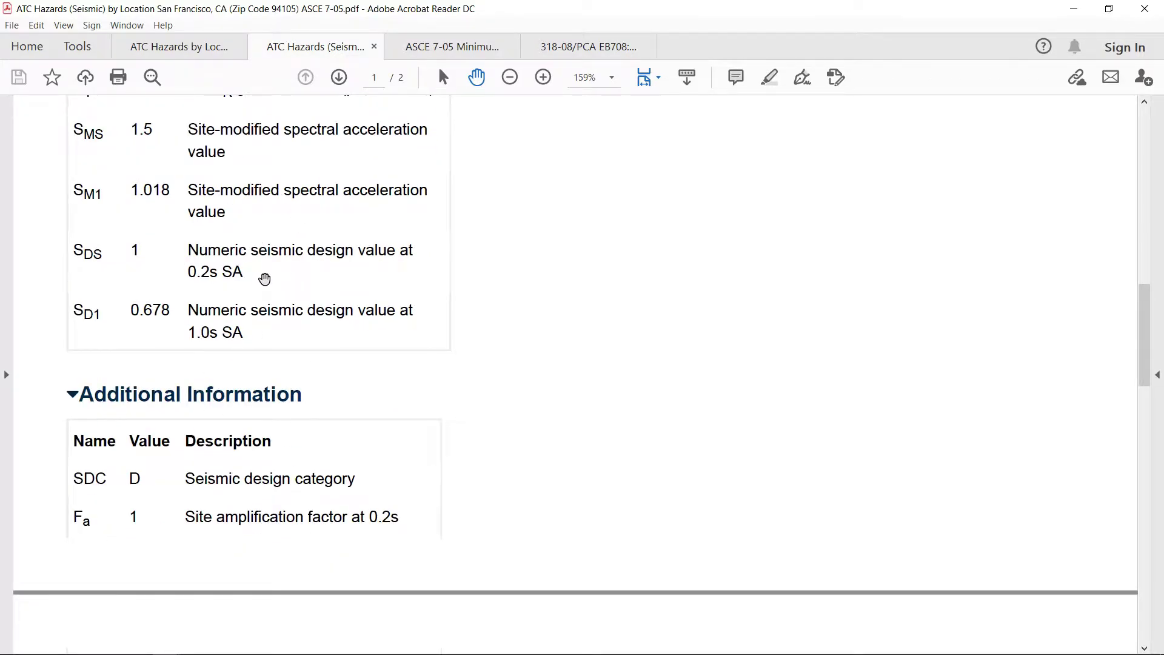
scroll(265, 279, up, 10)
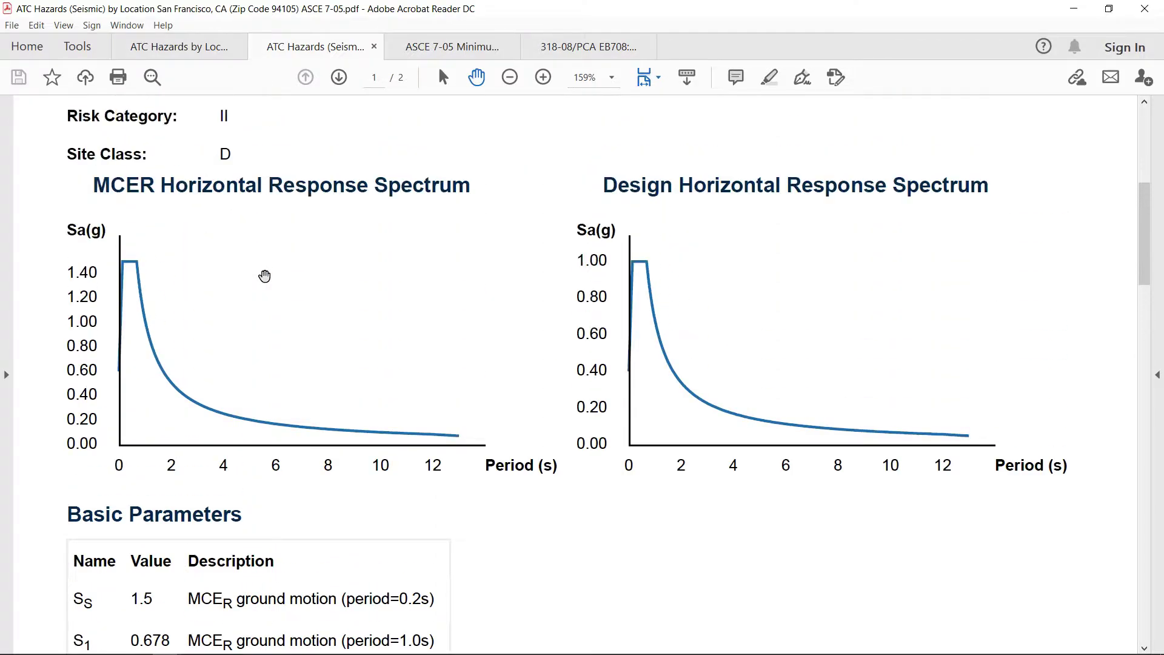
scroll(265, 276, up, 7)
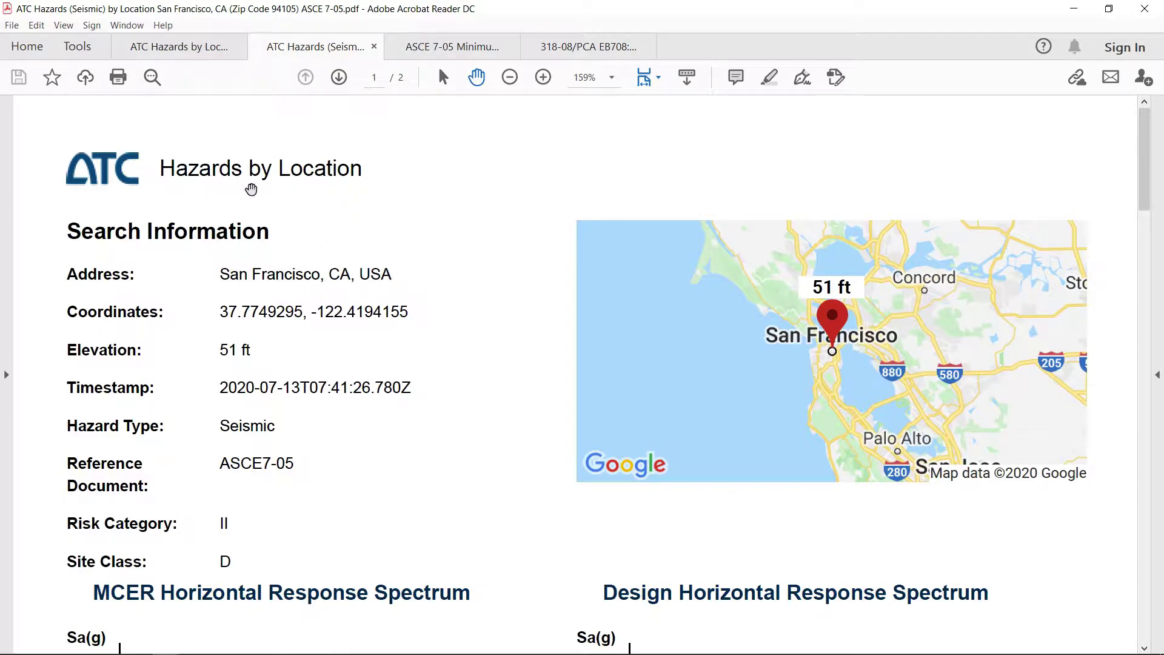
Review the design wind speeds in the ATC wind report for San Francisco and switch to ETABS
click(165, 48)
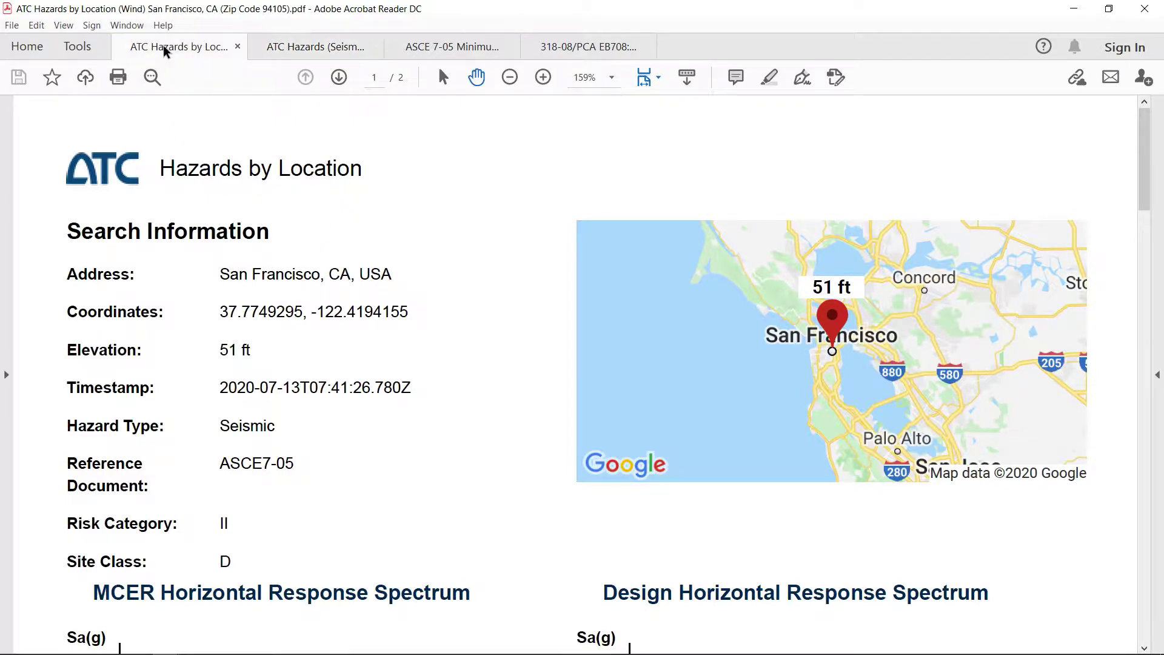
scroll(249, 302, down, 4)
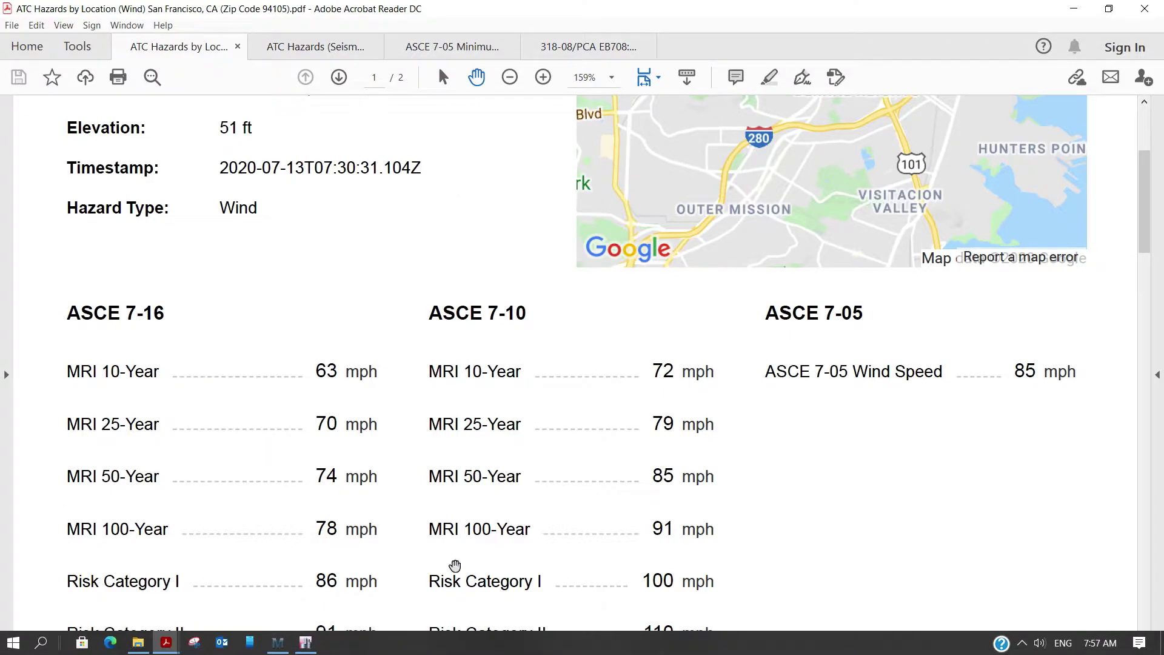
click(311, 642)
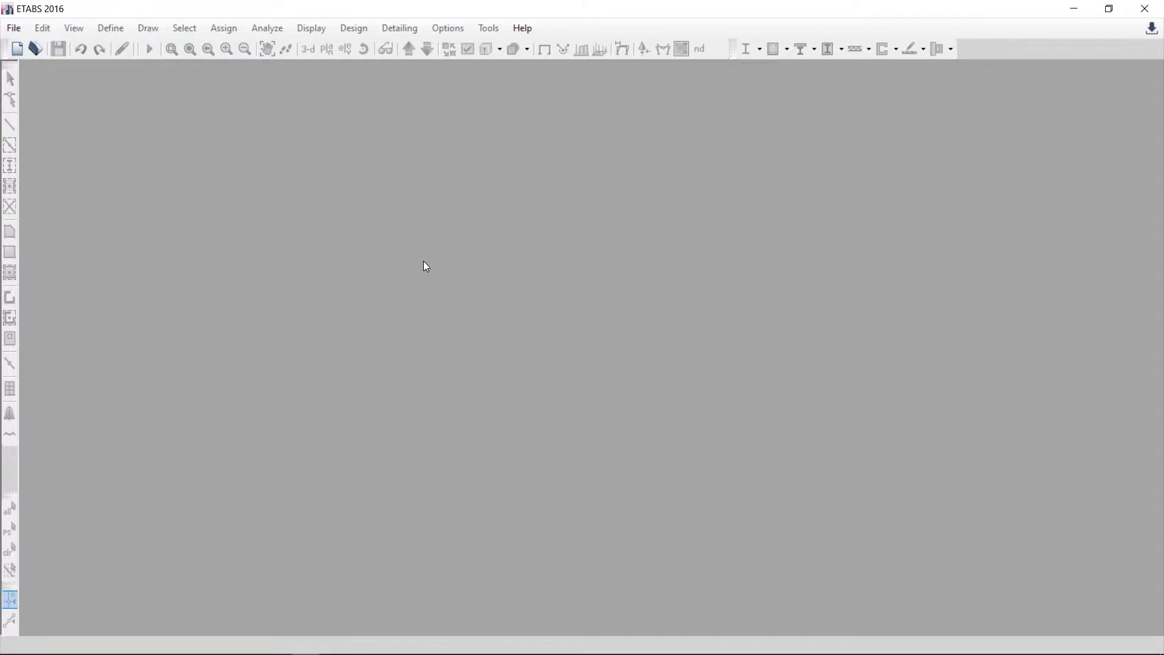
Start a new model with built-in settings: U.S. Customary units, AISC14 sections, AISC 360-10 steel code and ACI 318-08 concrete code
click(12, 30)
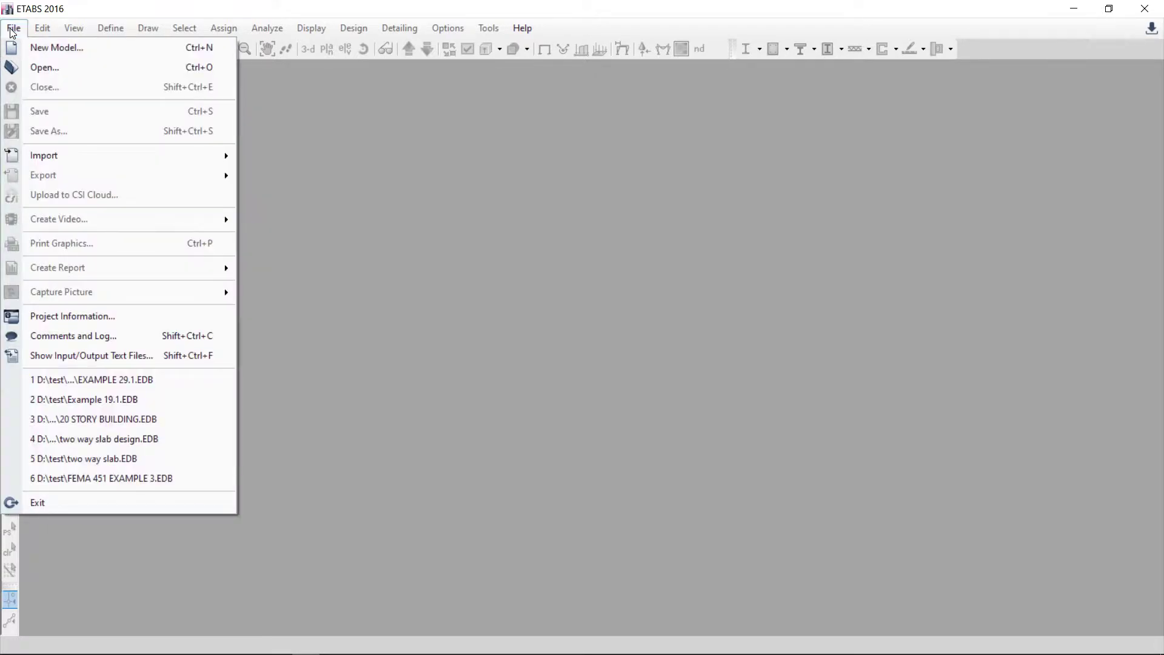
click(12, 31)
click(12, 31)
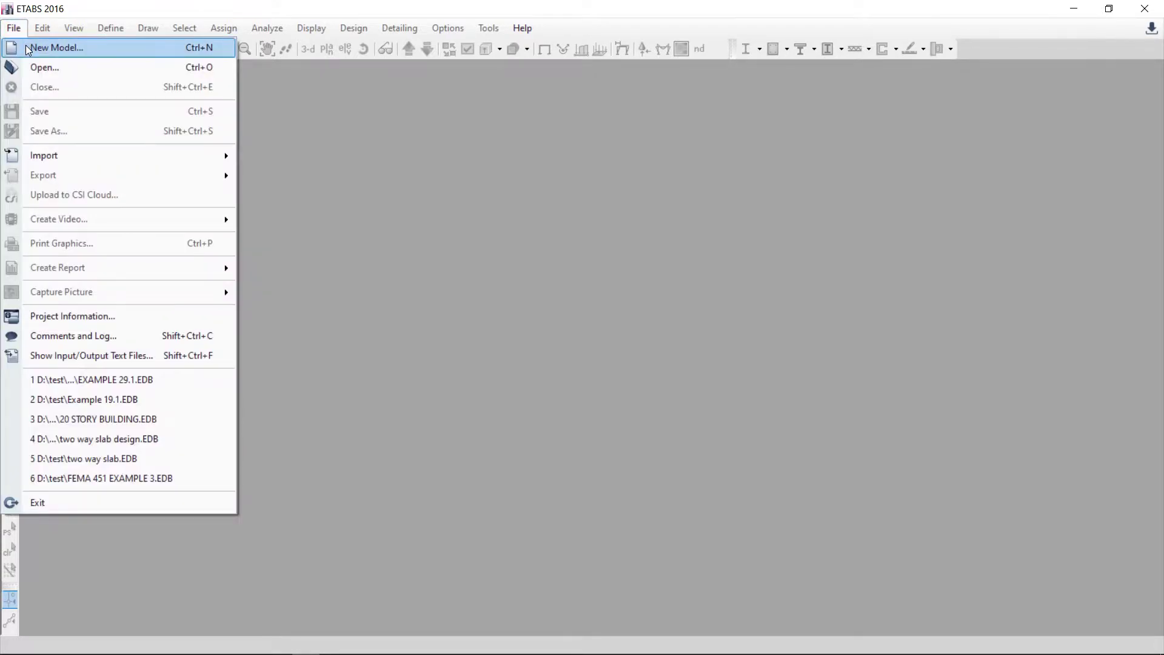
click(27, 47)
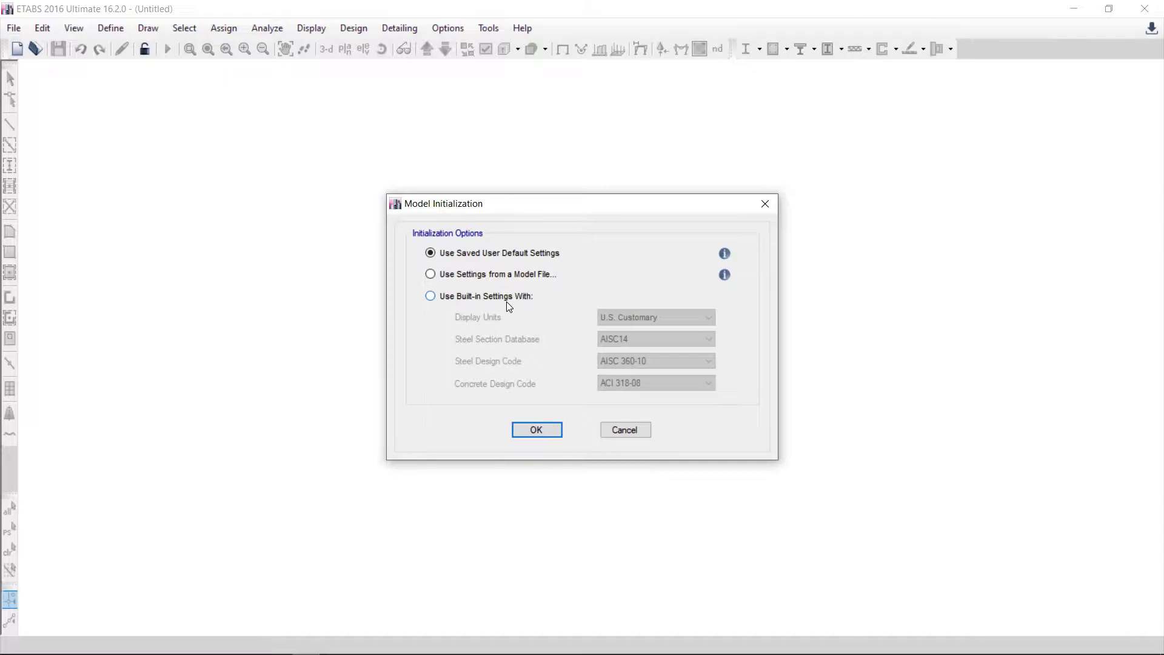
click(432, 296)
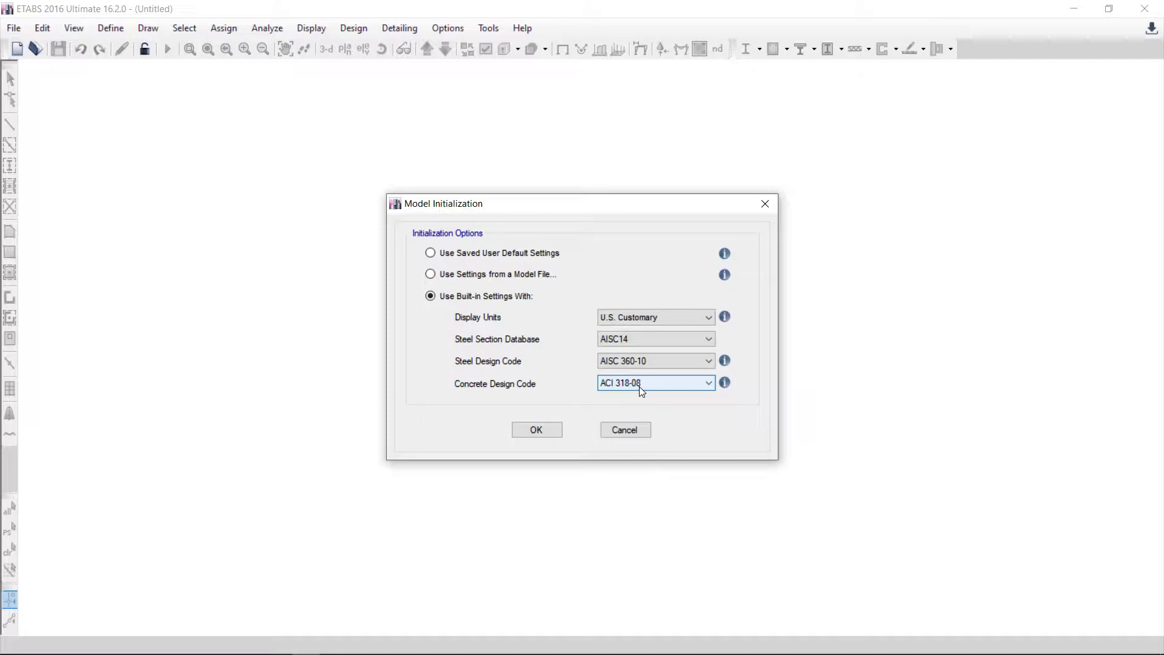
click(534, 429)
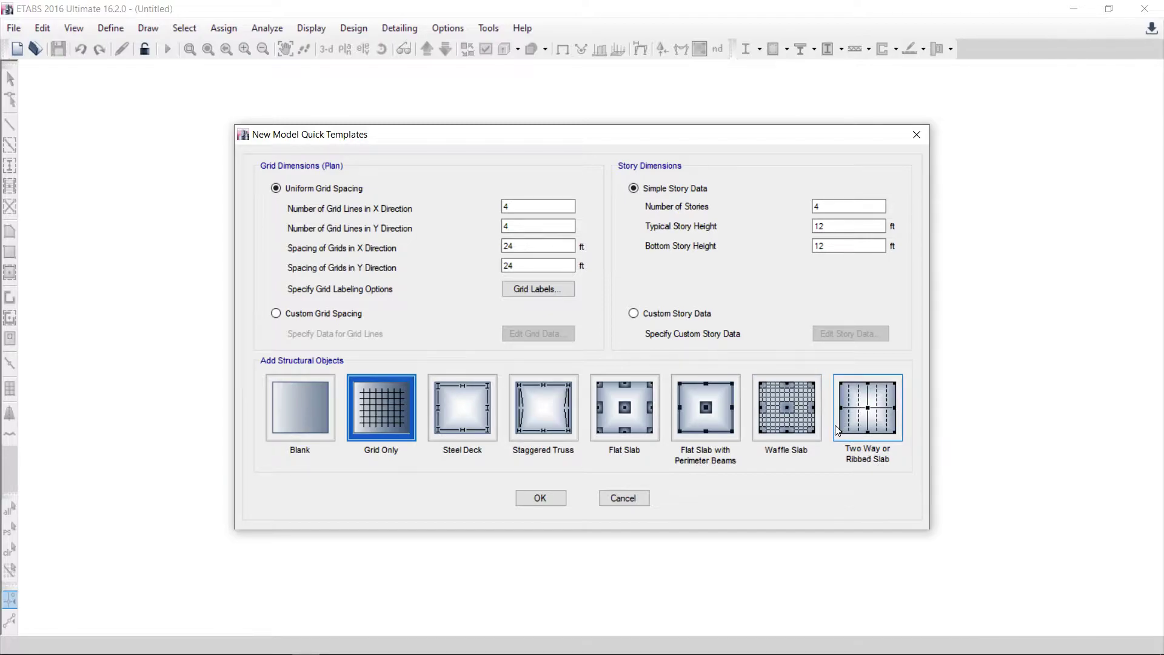
Look at the Two Way or Ribbed Slab template settings, view Example 29.1's typical floor plan in Acrobat Reader, and return to ETABS
click(871, 410)
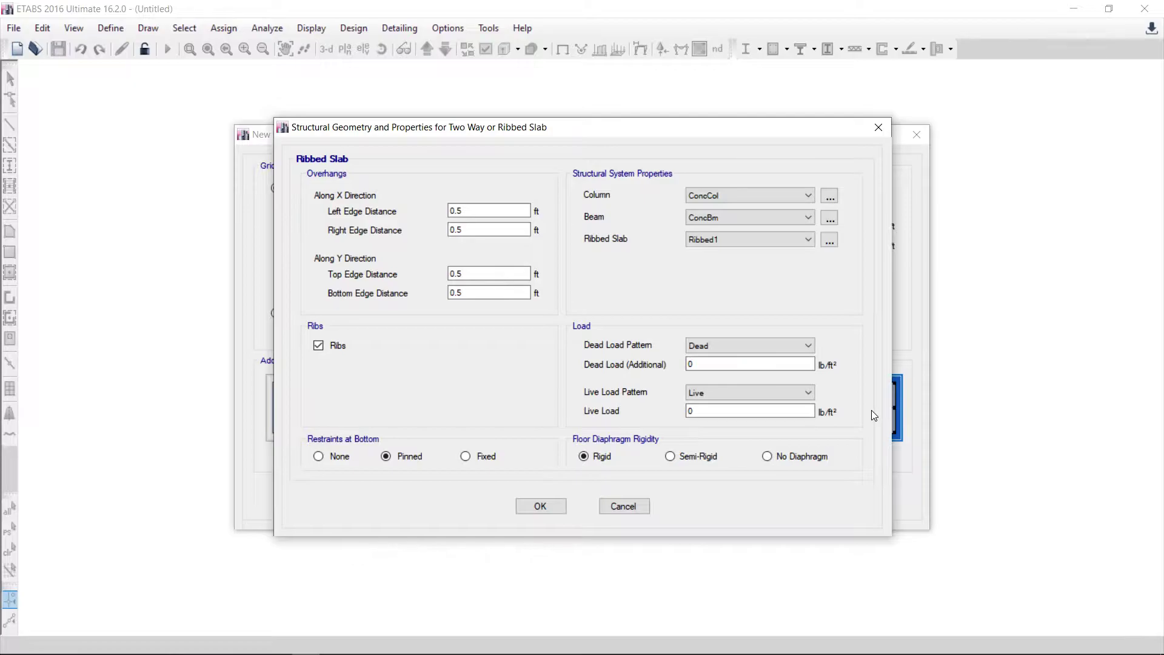
click(623, 507)
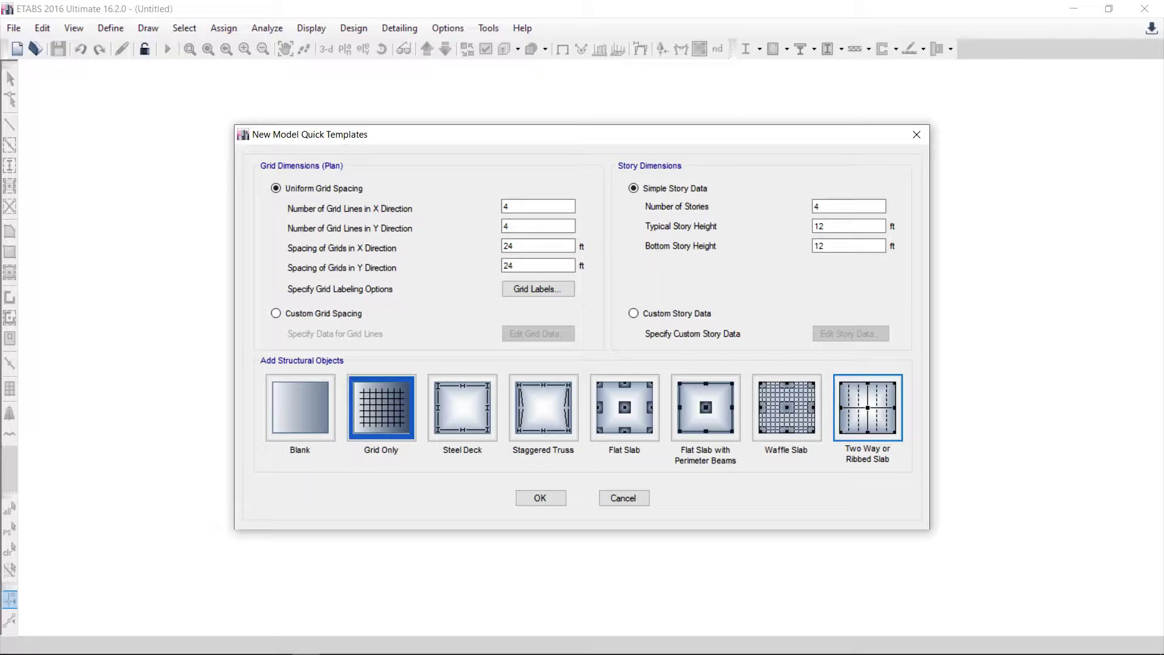
mouse_move(274, 647)
mouse_move(166, 643)
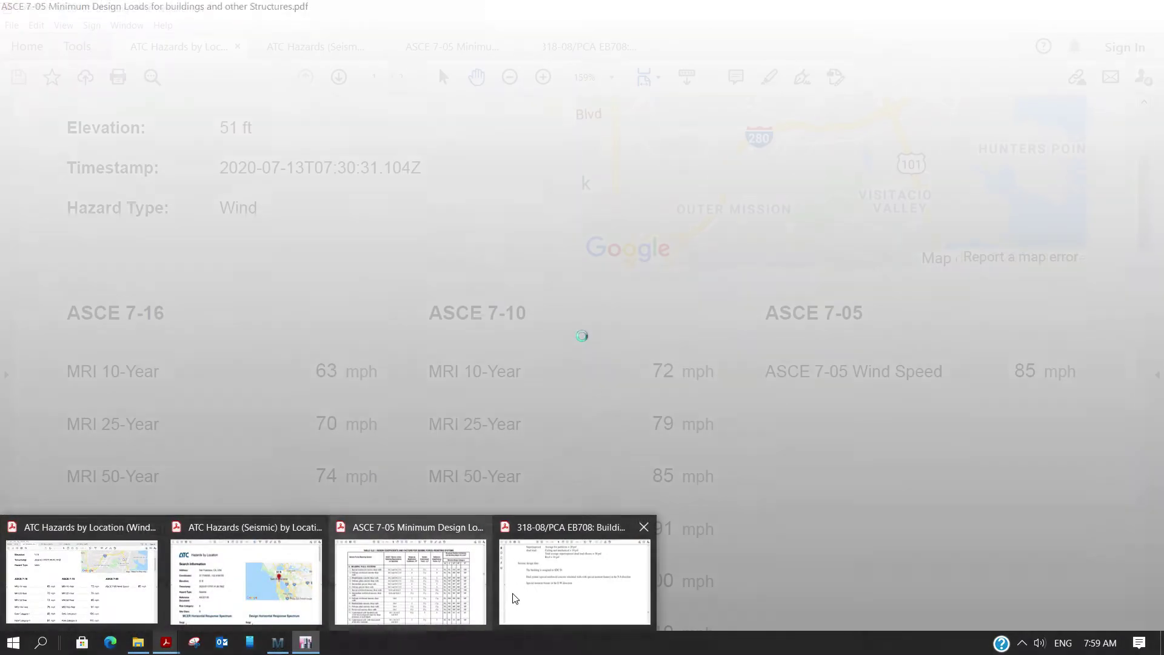
click(576, 583)
scroll(571, 470, down, 10)
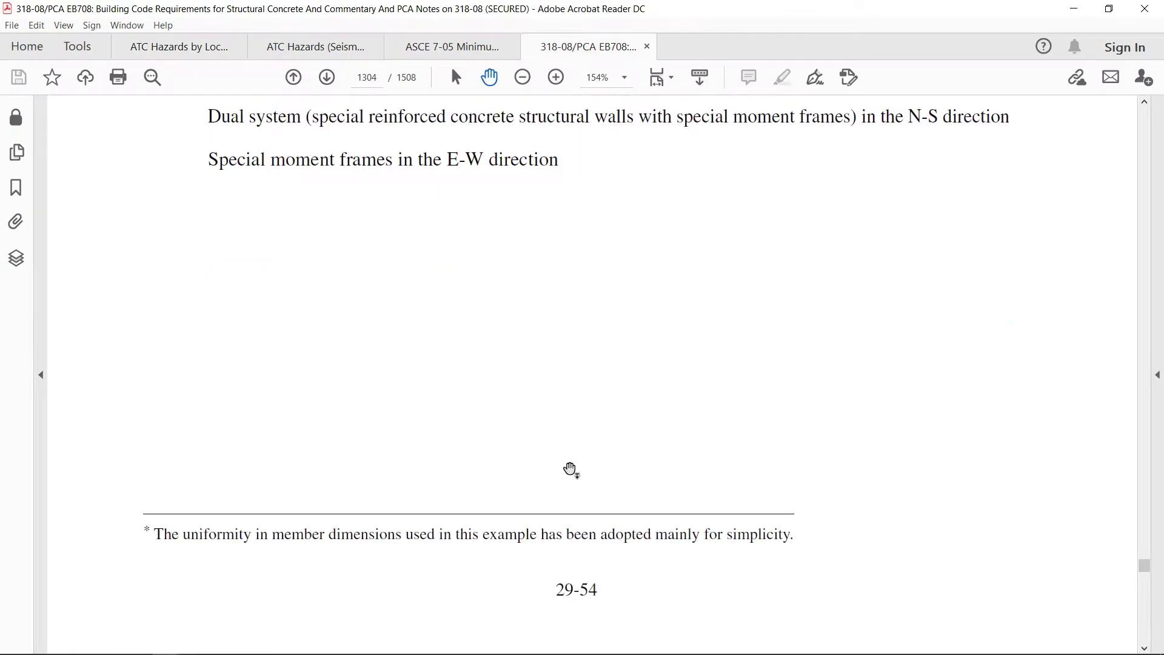
drag(650, 385, 632, 270)
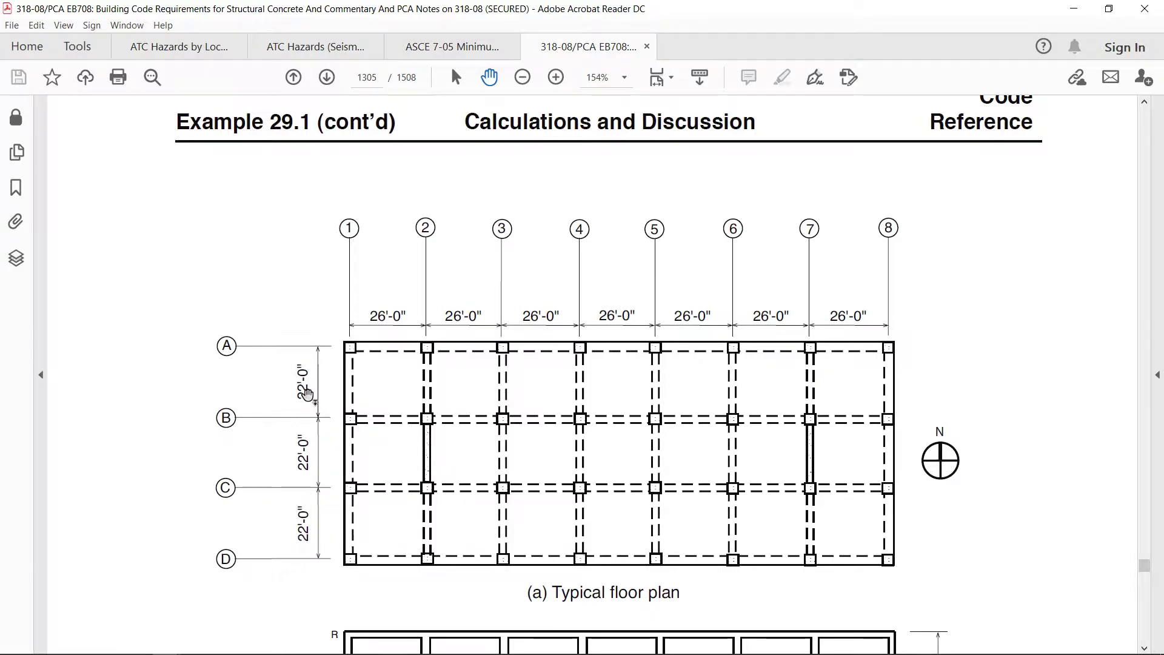
click(306, 643)
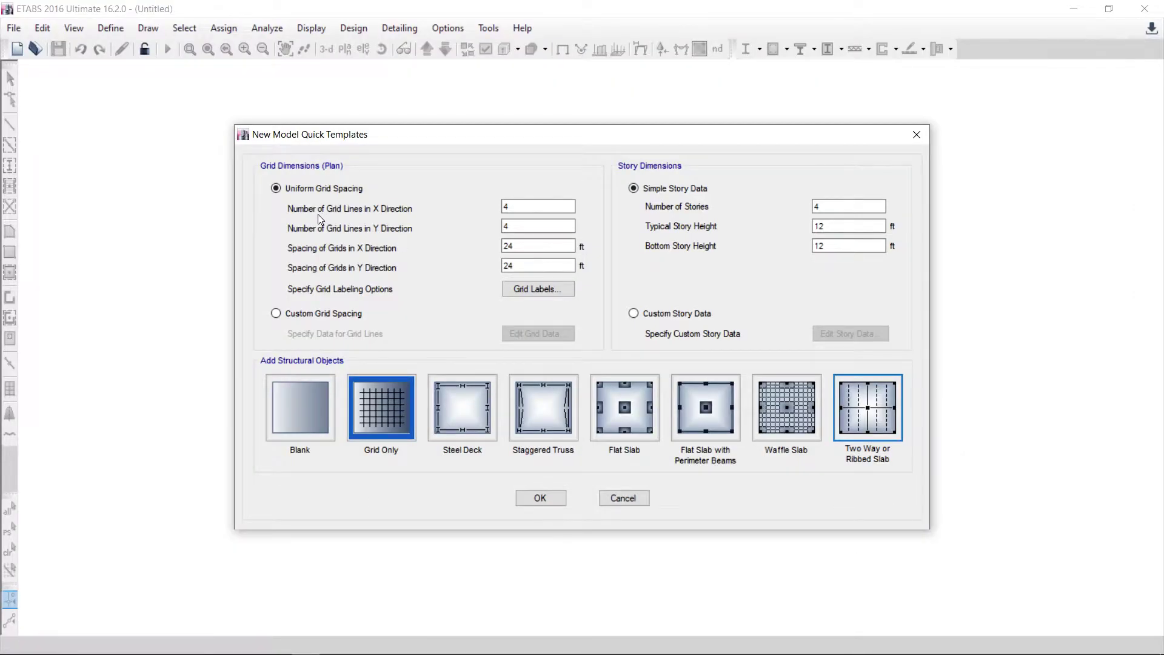
Set the uniform grid to 8 lines in X, with 26 ft spacing in X and 22 ft spacing in Y
double_click(508, 206)
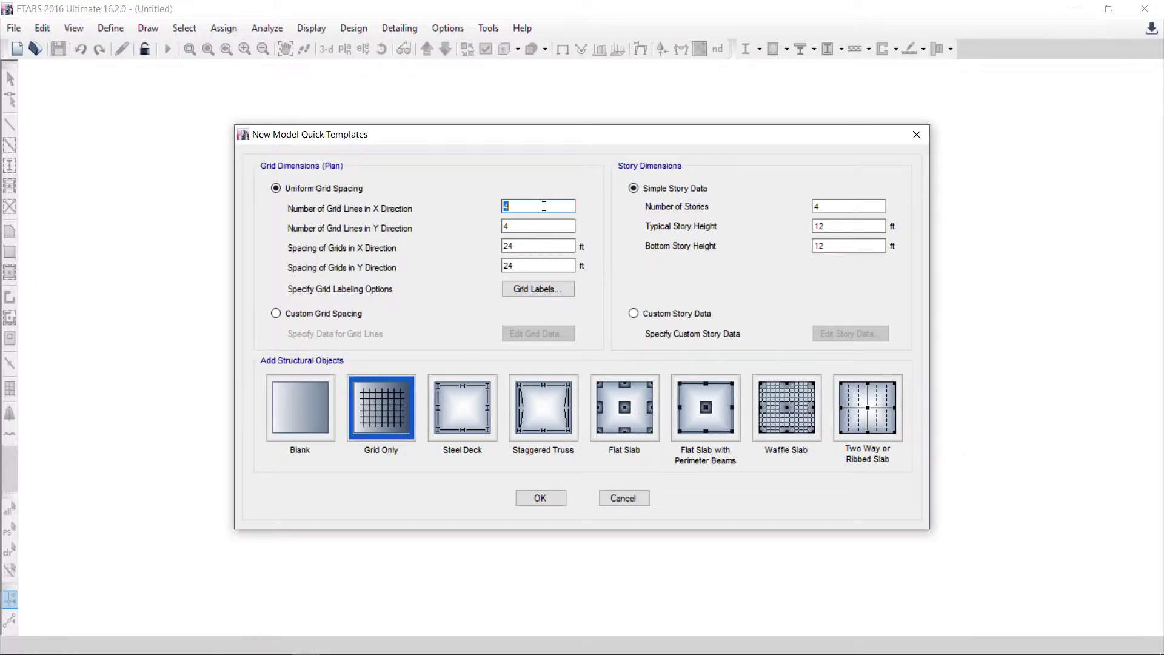
text(8)
double_click(547, 246)
text(26)
double_click(532, 267)
text(22)
Recheck the grid layout against the typical floor plan in Acrobat Reader and return to the ETABS grid dimensions
mouse_move(247, 652)
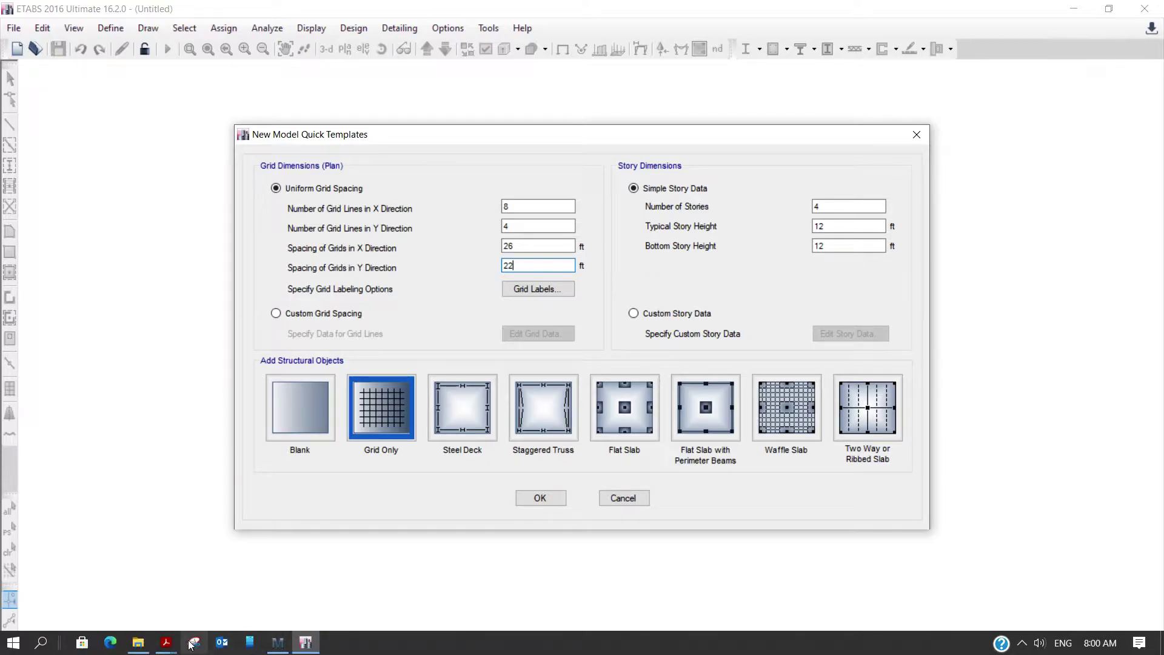
mouse_move(166, 643)
click(575, 576)
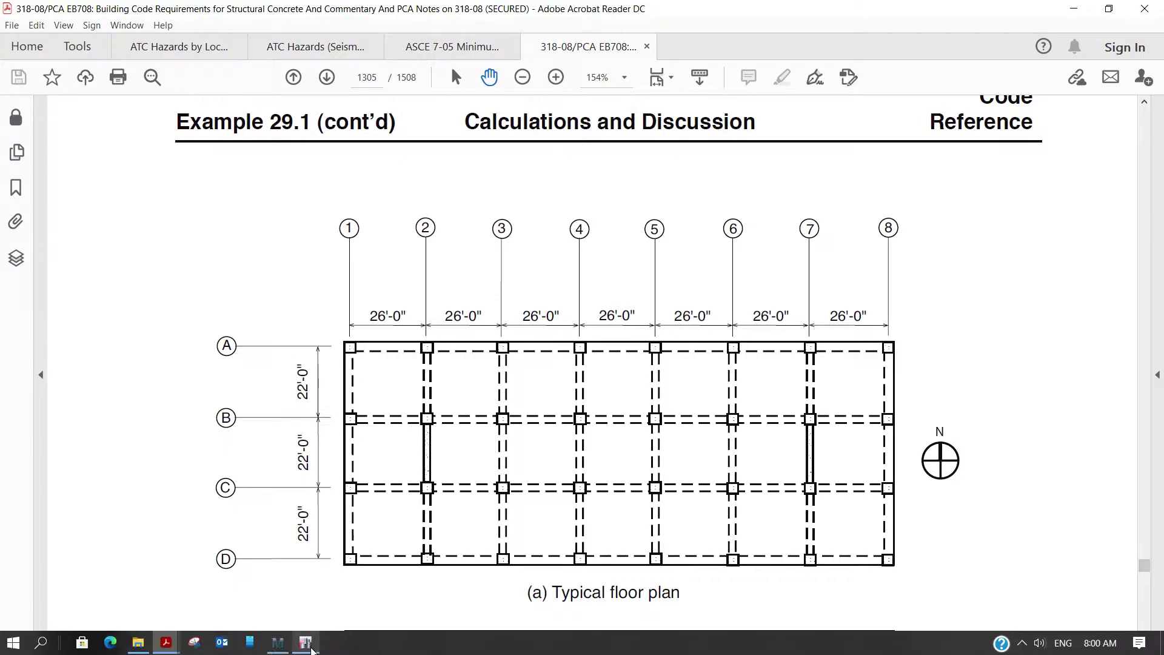
click(308, 646)
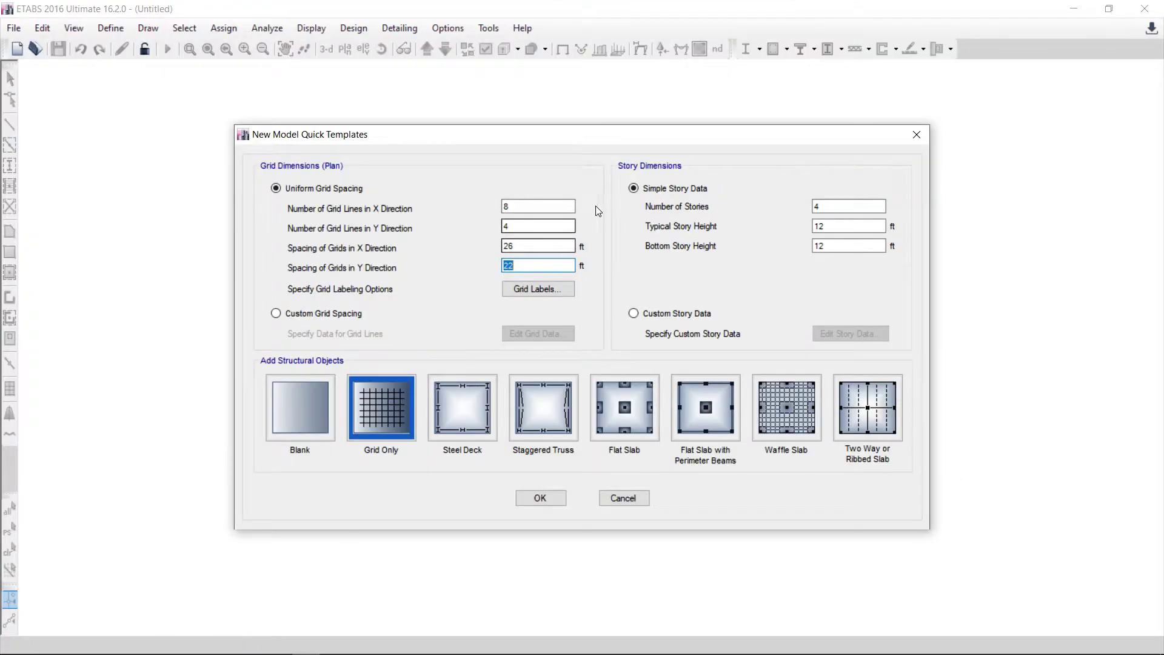
click(533, 246)
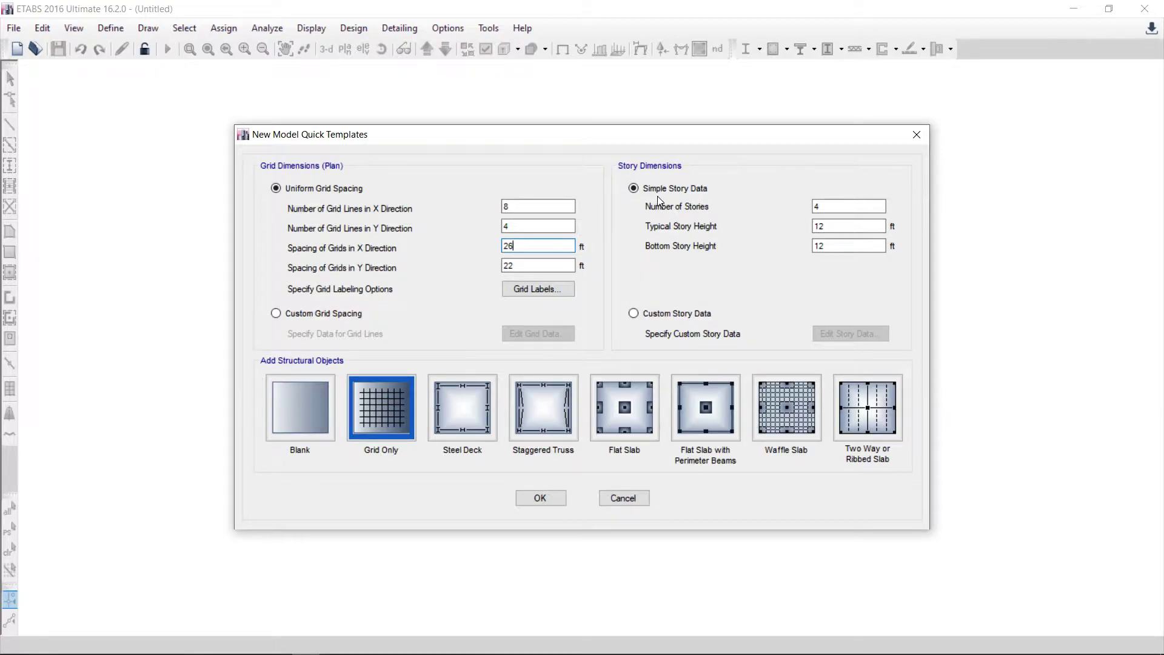
Set 12 stories with a 16 ft bottom story height, and choose the Two Way or Ribbed Slab template with ribs turned off
double_click(834, 207)
text(12)
click(841, 246)
double_click(842, 246)
text(16)
click(843, 227)
click(870, 410)
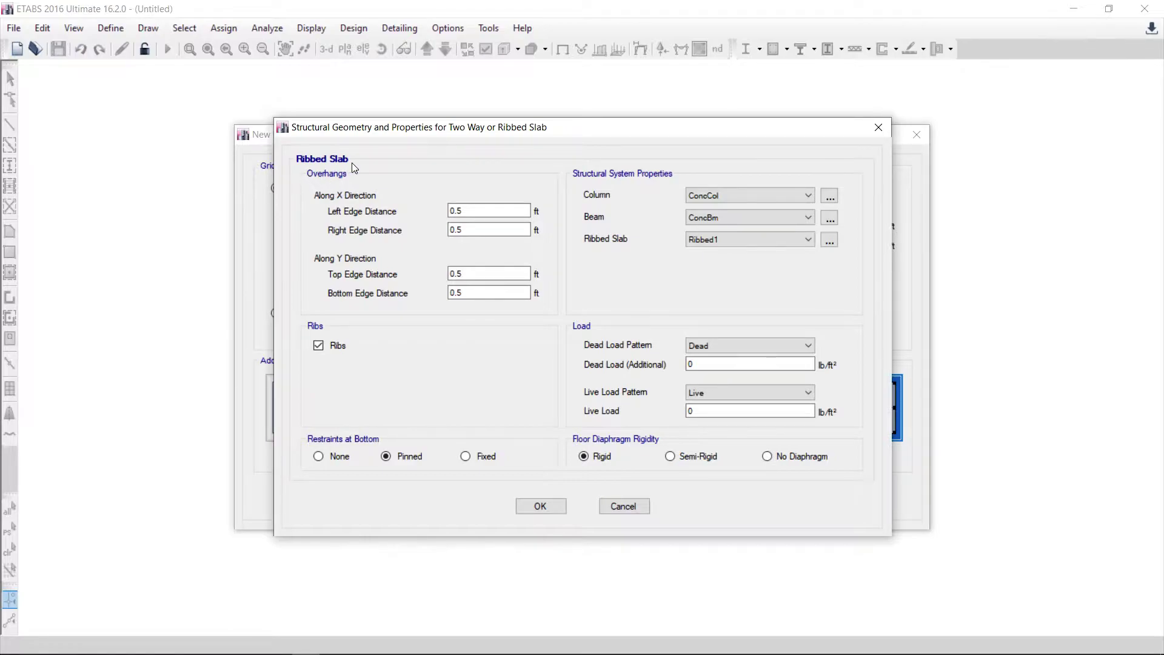
click(319, 346)
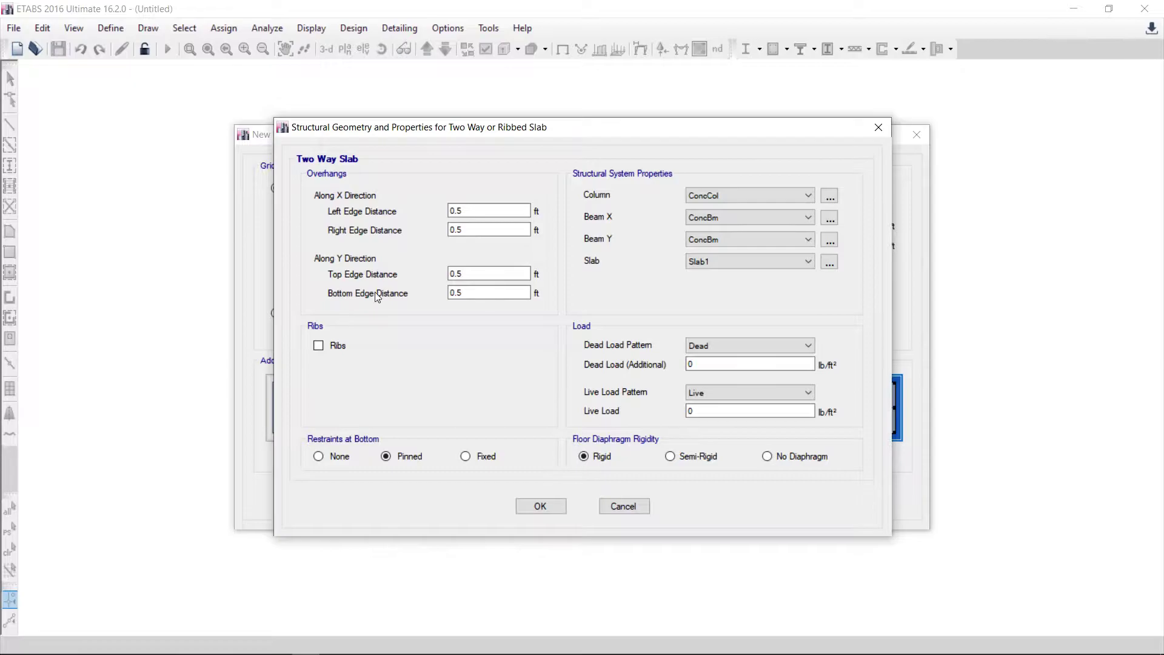
Examine the slab edges in the typical floor plan and the building elevation with member sizes in Acrobat Reader, and return to ETABS
mouse_move(277, 646)
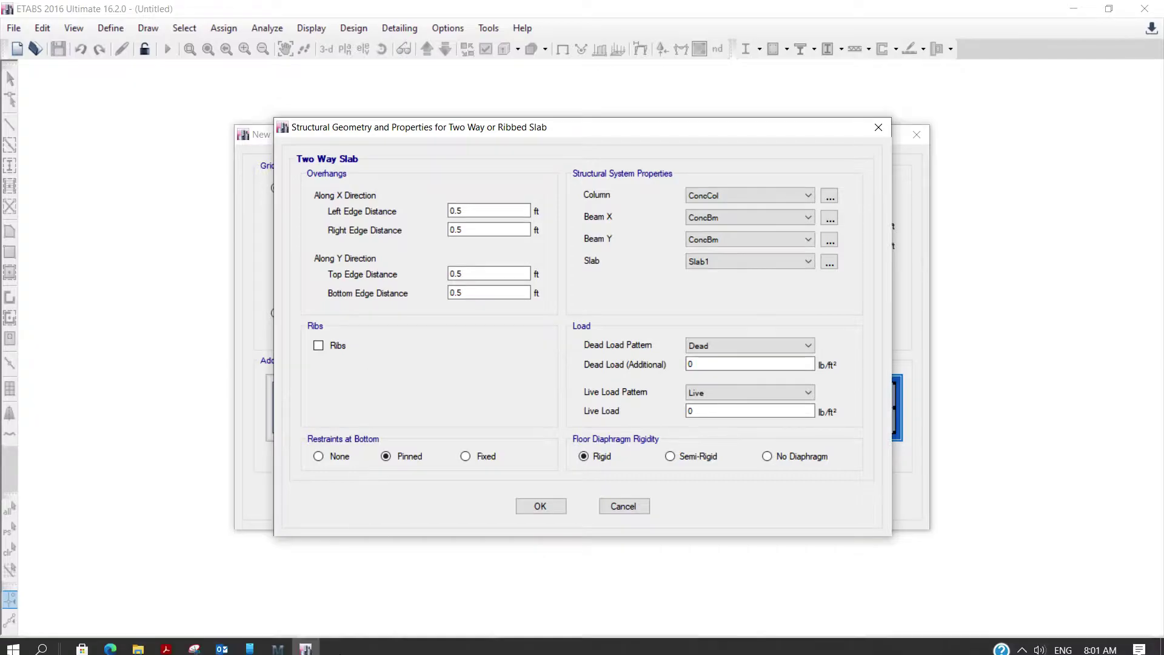
click(166, 643)
click(533, 616)
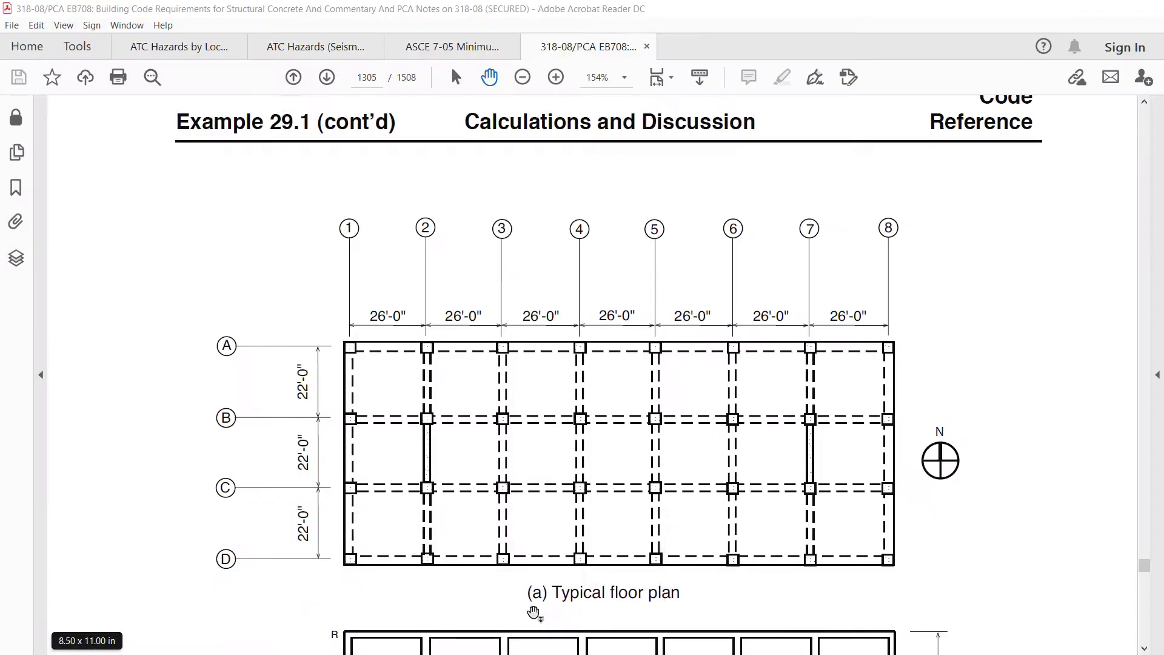
scroll(364, 302, down, 4)
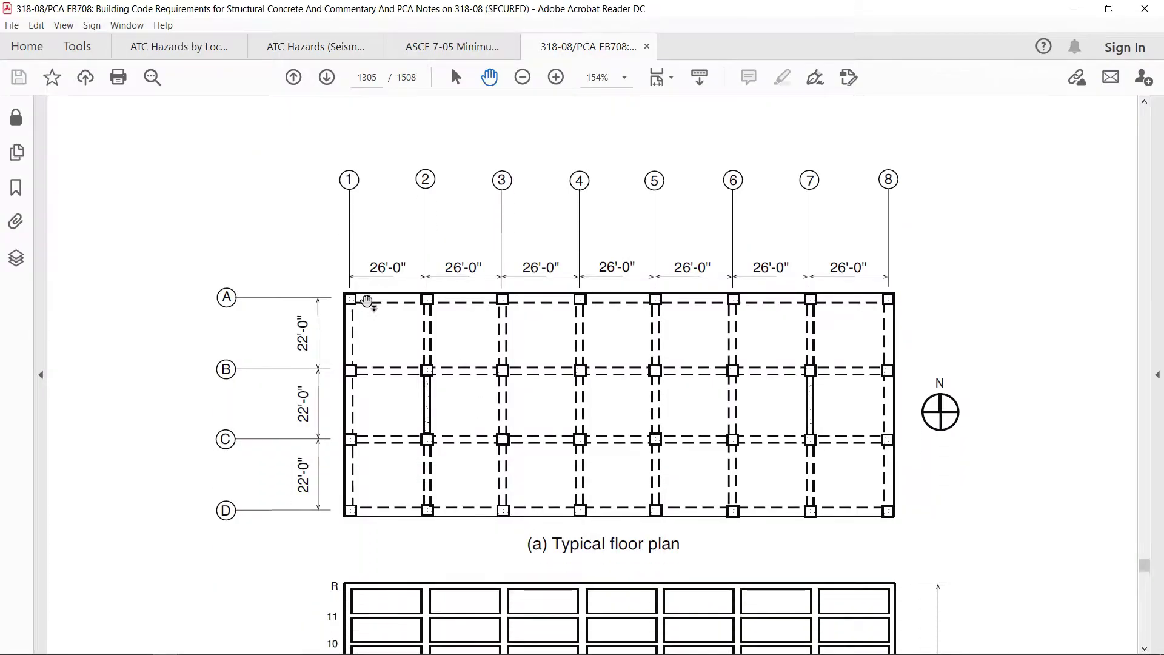
scroll(367, 298, down, 6)
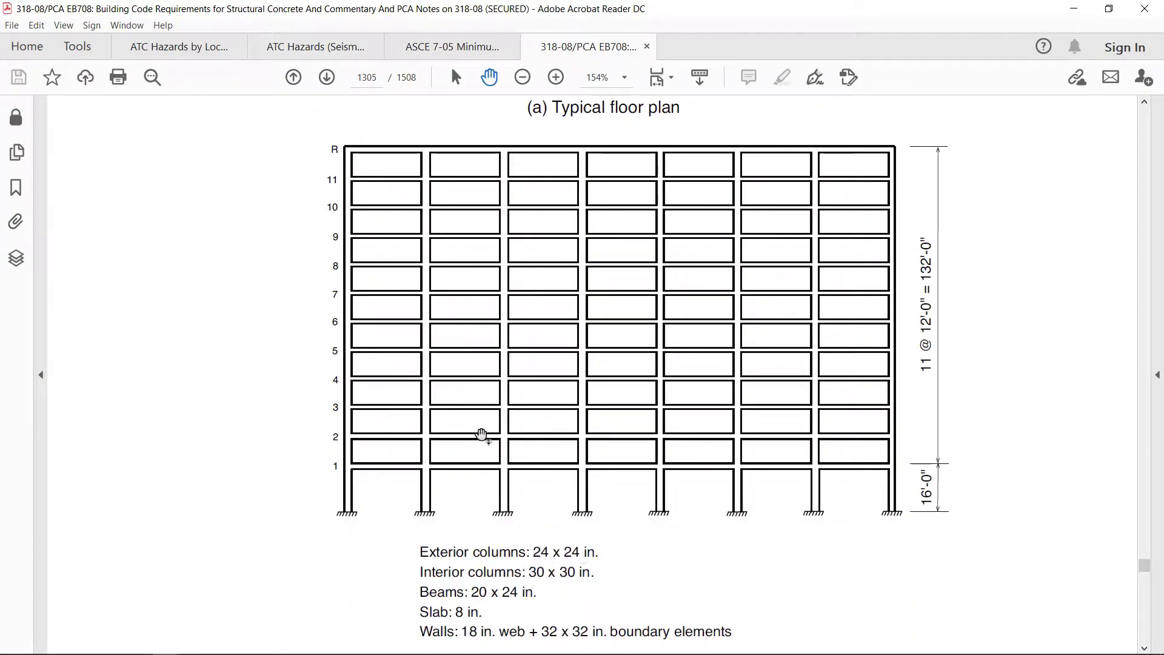
scroll(465, 359, up, 4)
scroll(466, 358, up, 4)
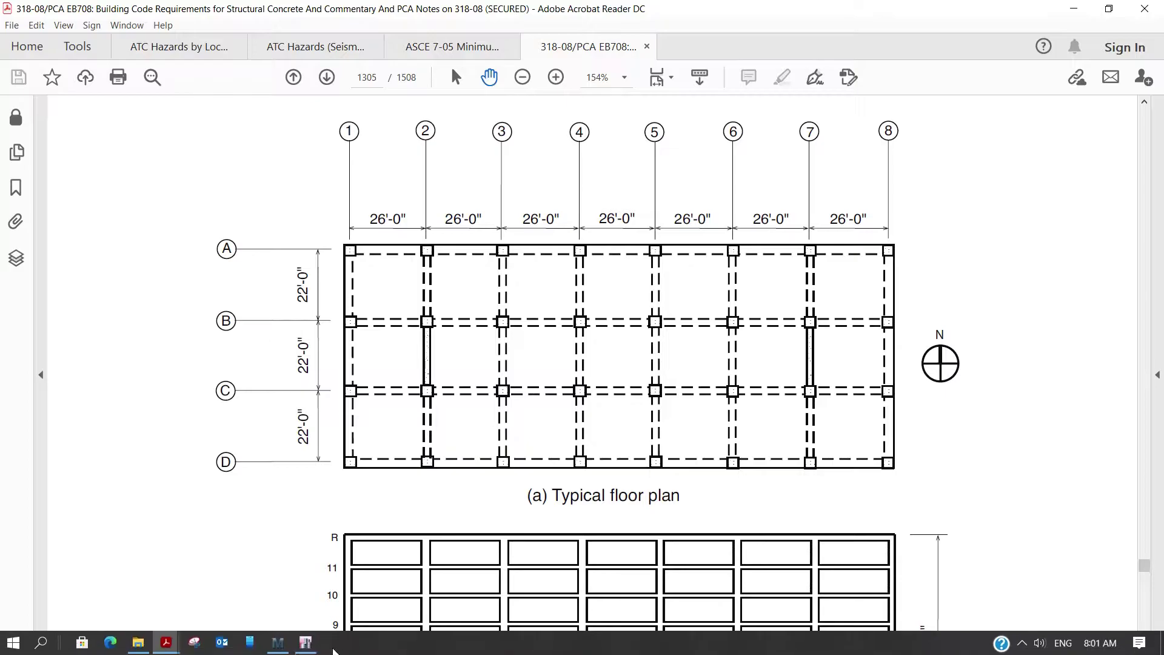
click(306, 651)
Set the left, right, top and bottom slab edge distances to 1 ft and make the bottom restraints fixed
double_click(492, 209)
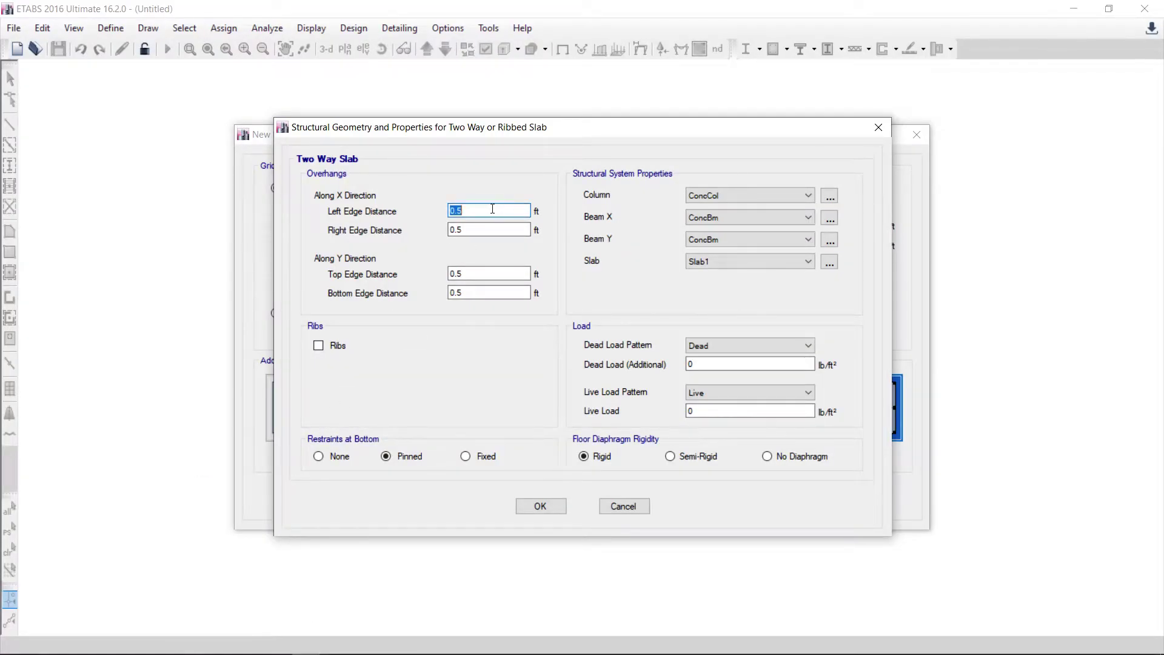
text(1)
double_click(478, 231)
text(1)
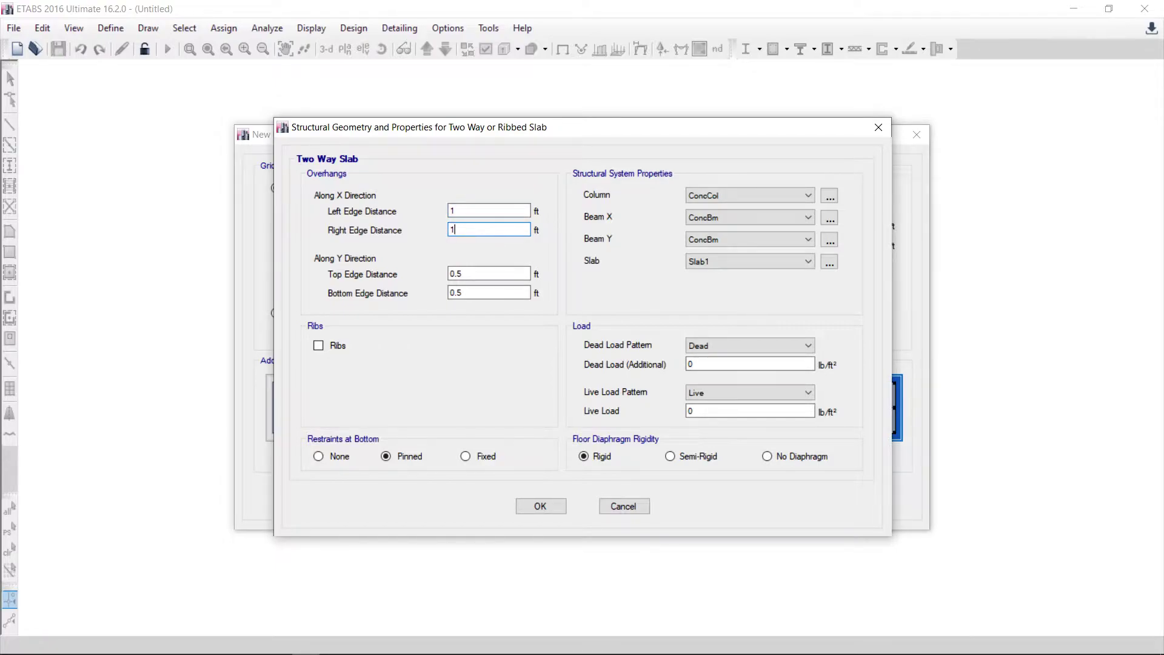
double_click(476, 276)
text(1)
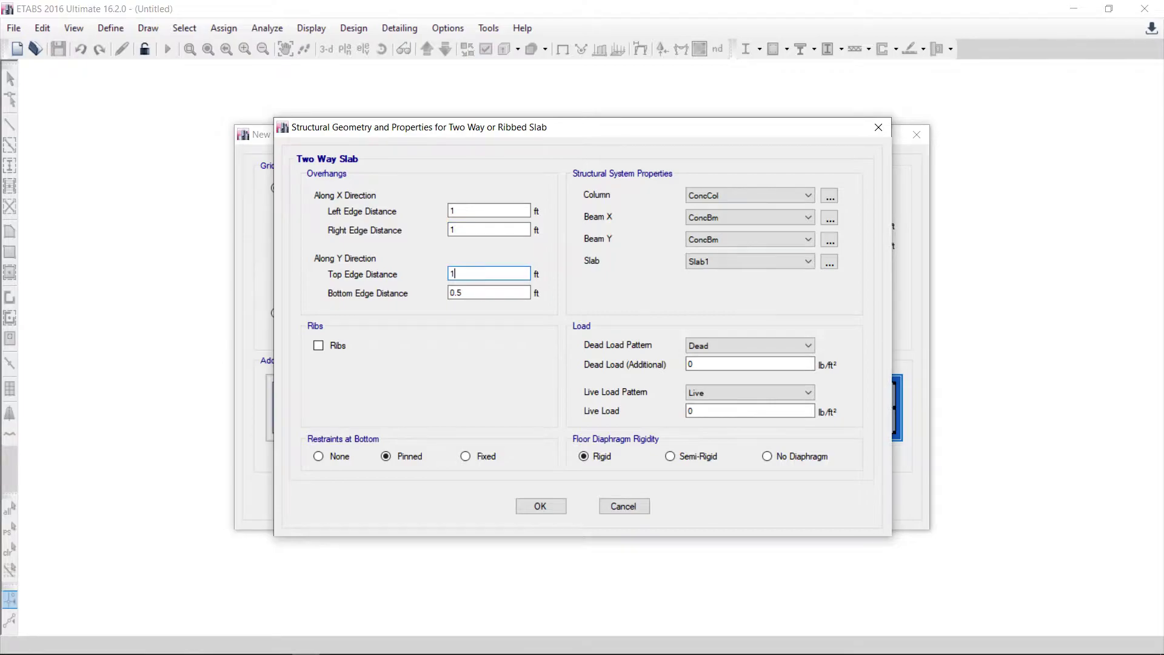
click(471, 295)
double_click(471, 294)
text(1)
click(472, 275)
click(464, 458)
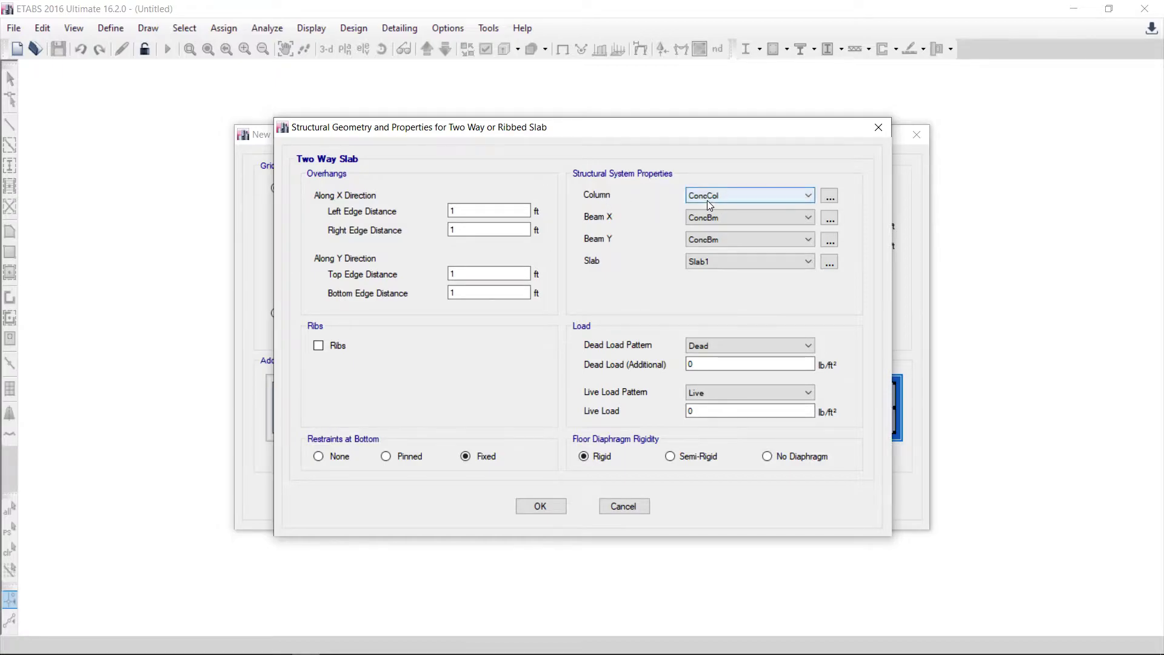
Set the weight per unit volume of the 4000Psi concrete used by the ConcCol column section to 145 lb/ft³
click(830, 196)
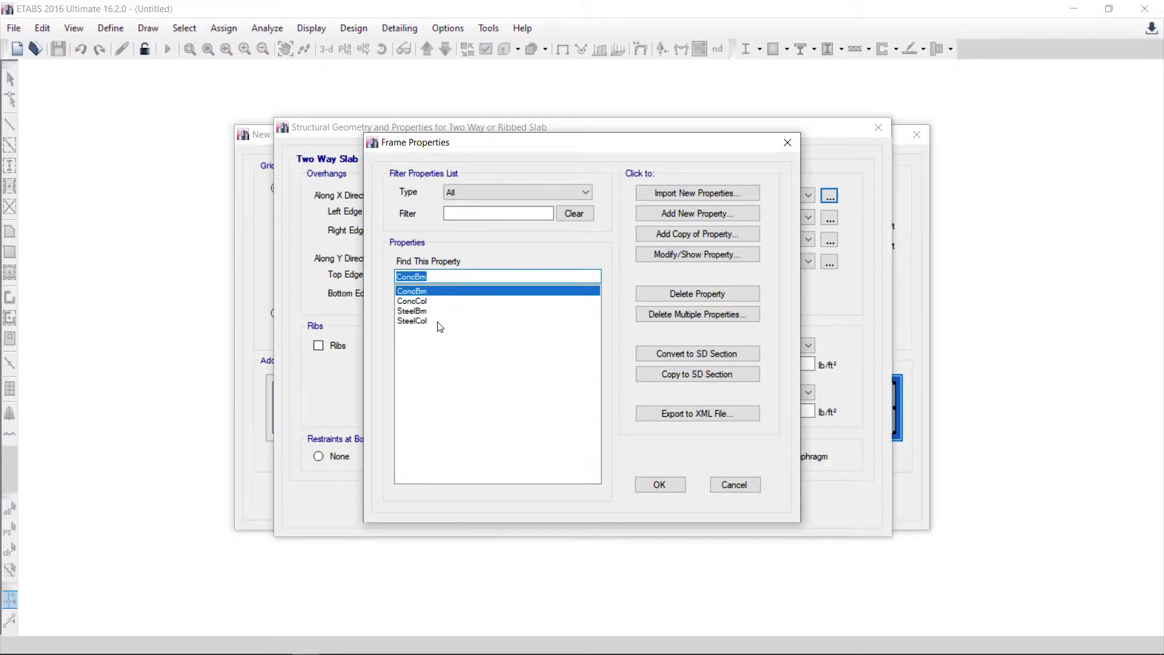
click(413, 301)
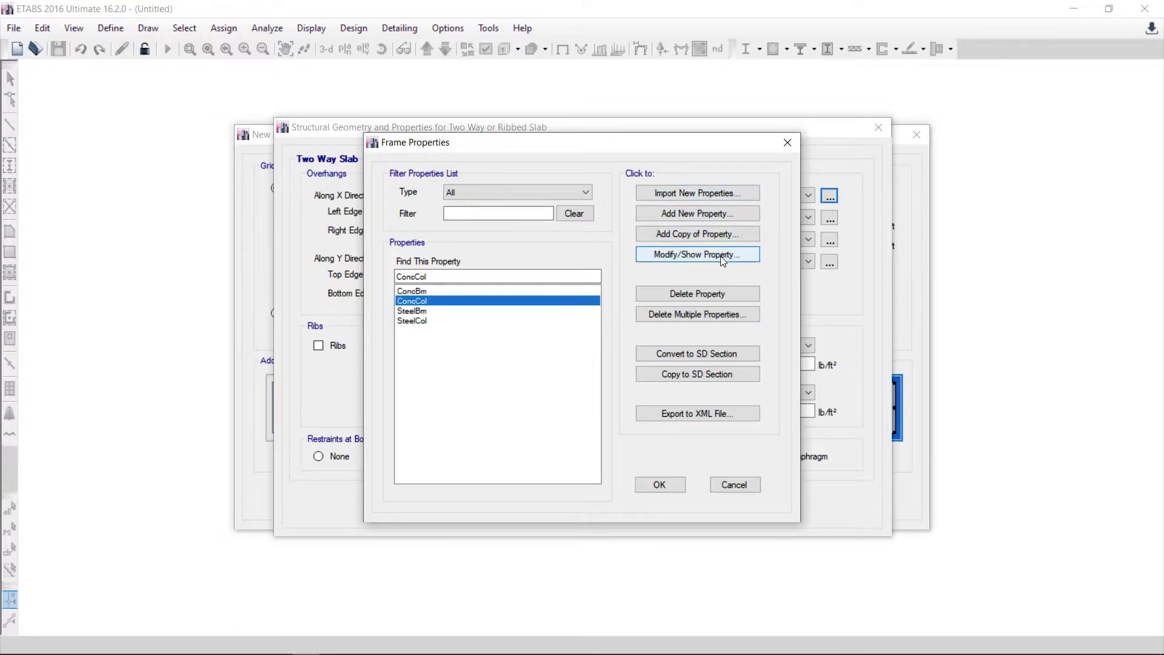
click(668, 254)
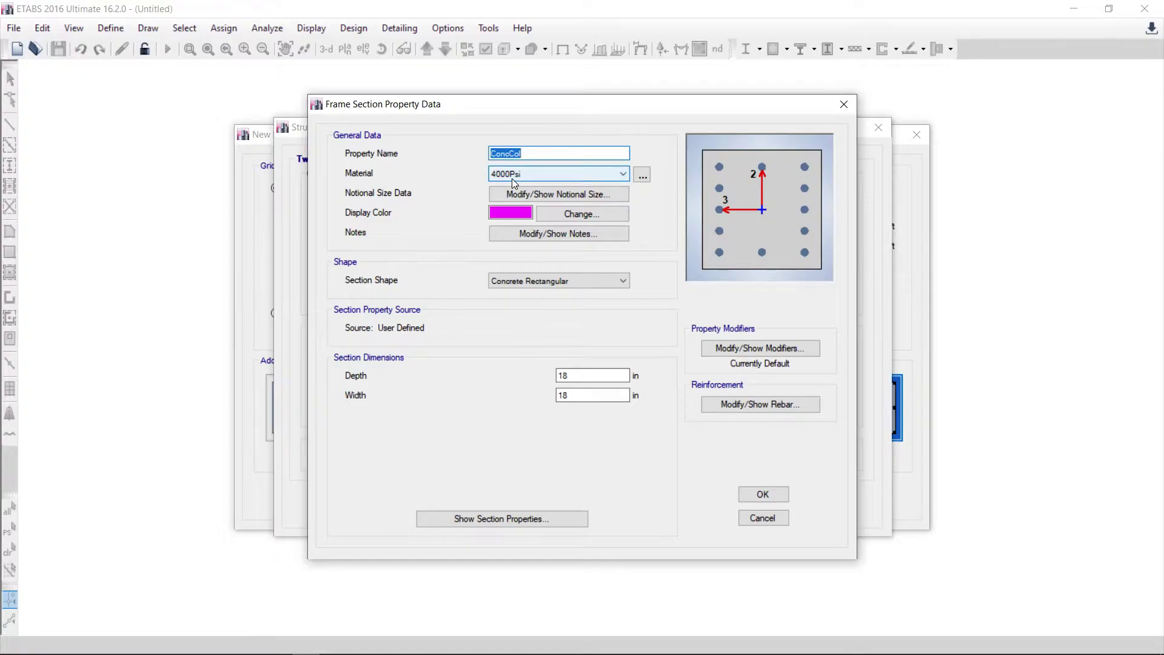
click(642, 175)
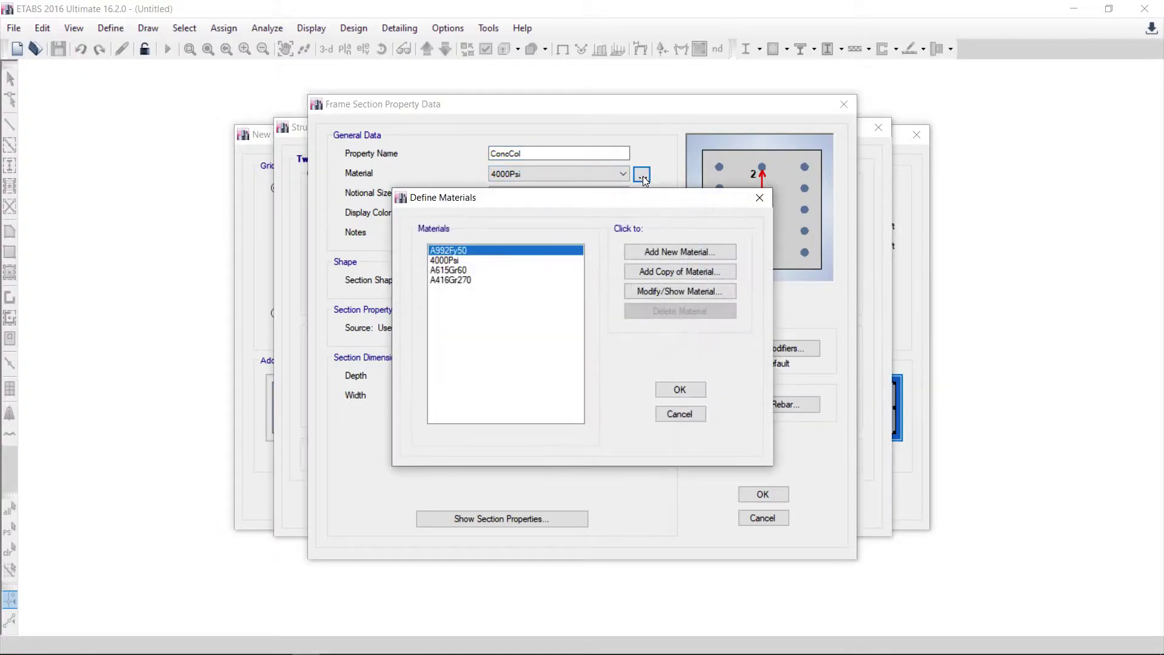
click(438, 261)
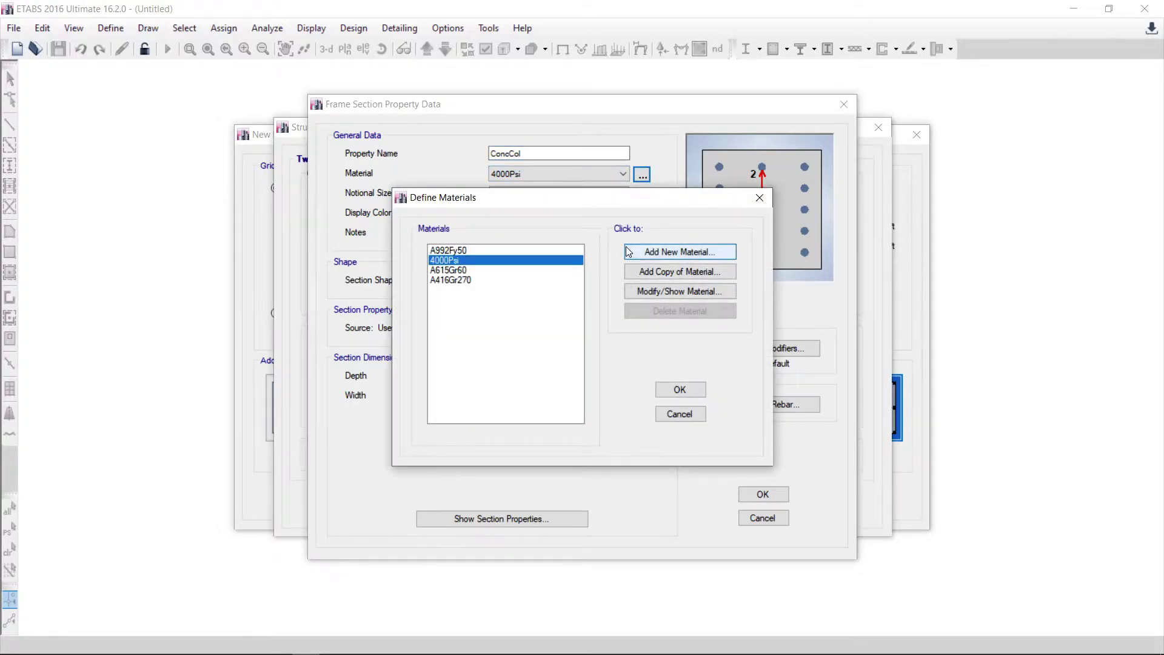
click(666, 293)
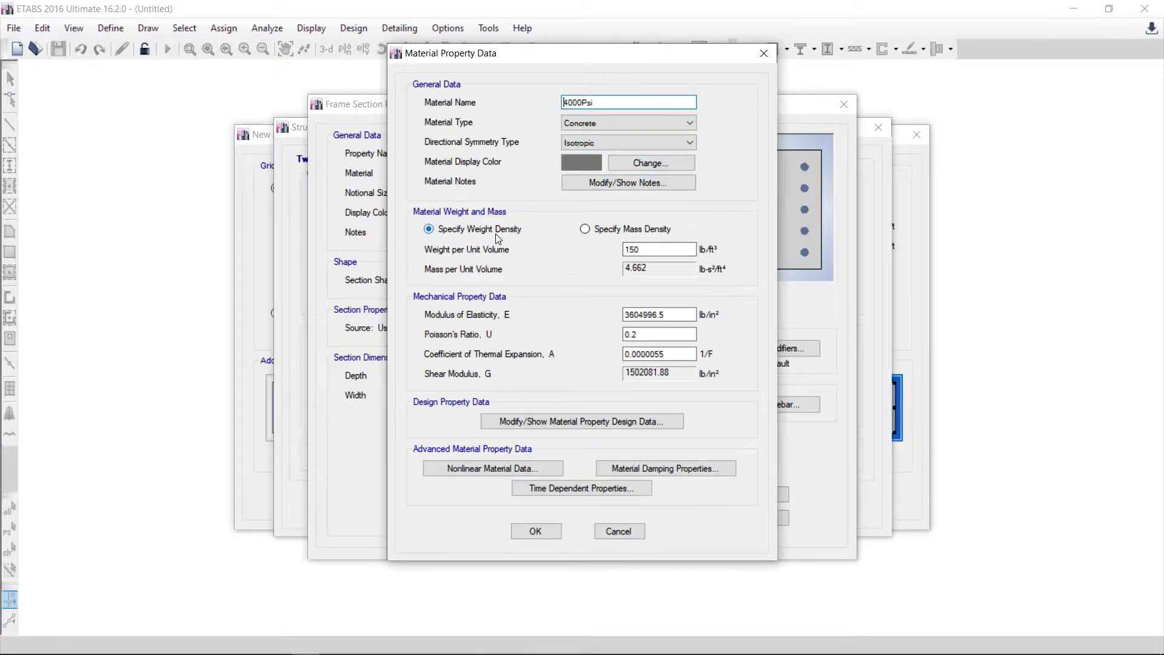
double_click(651, 250)
text(145)
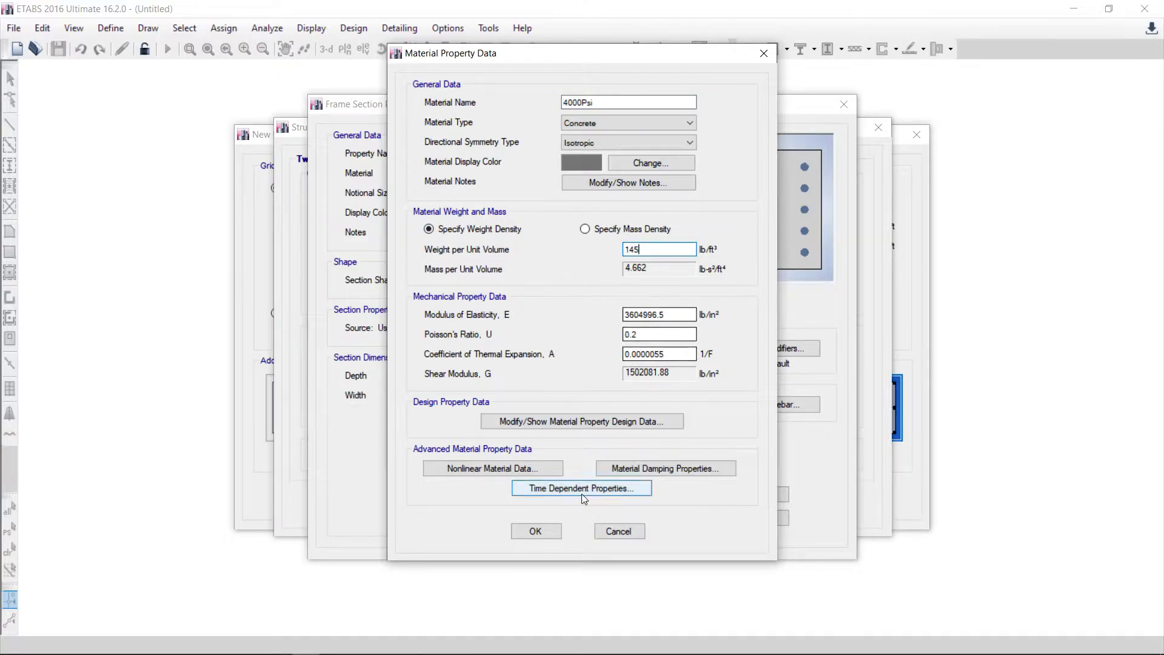
click(533, 531)
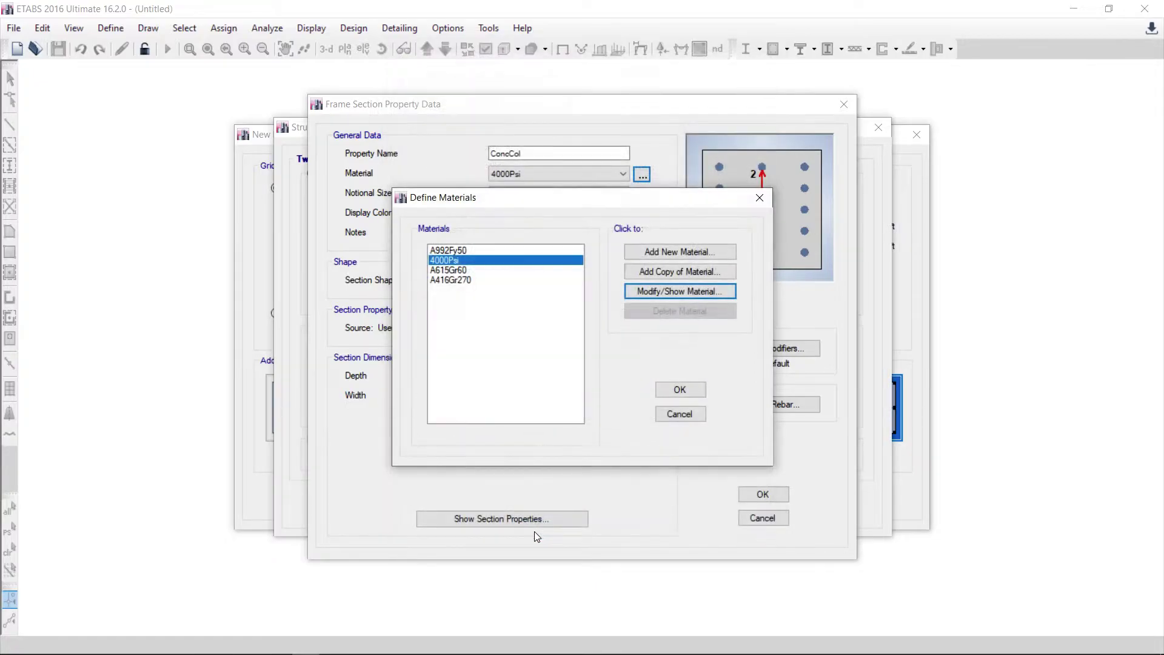
Accept the material definitions and set the ConcCol column section's depth and width to 24 in
click(681, 389)
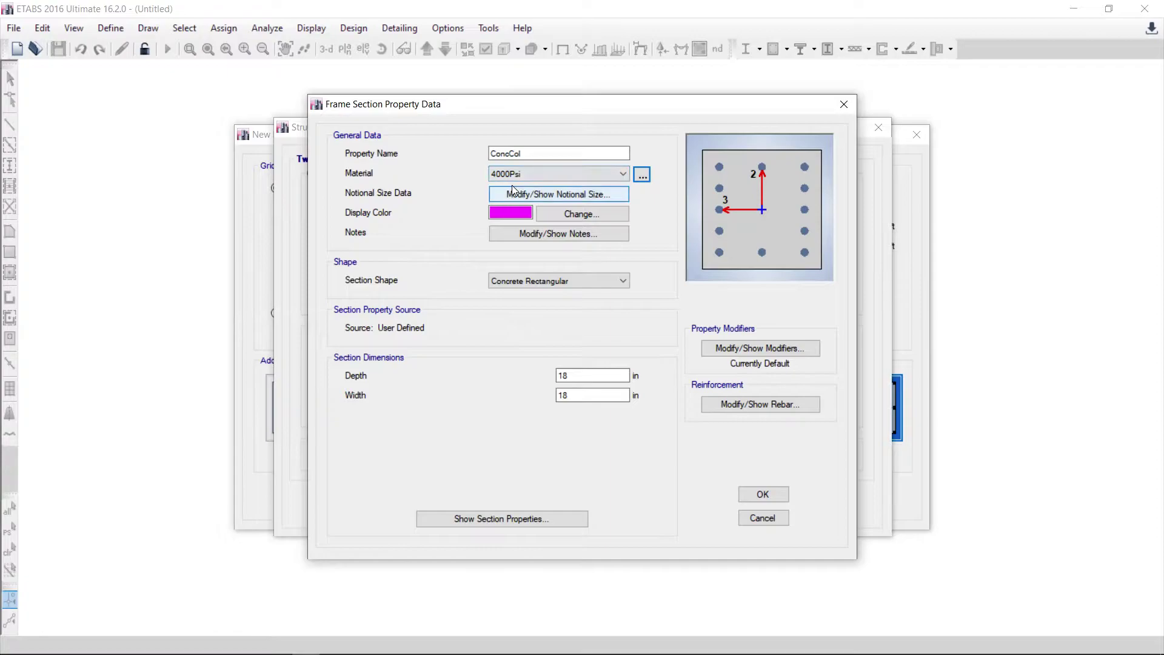
click(492, 212)
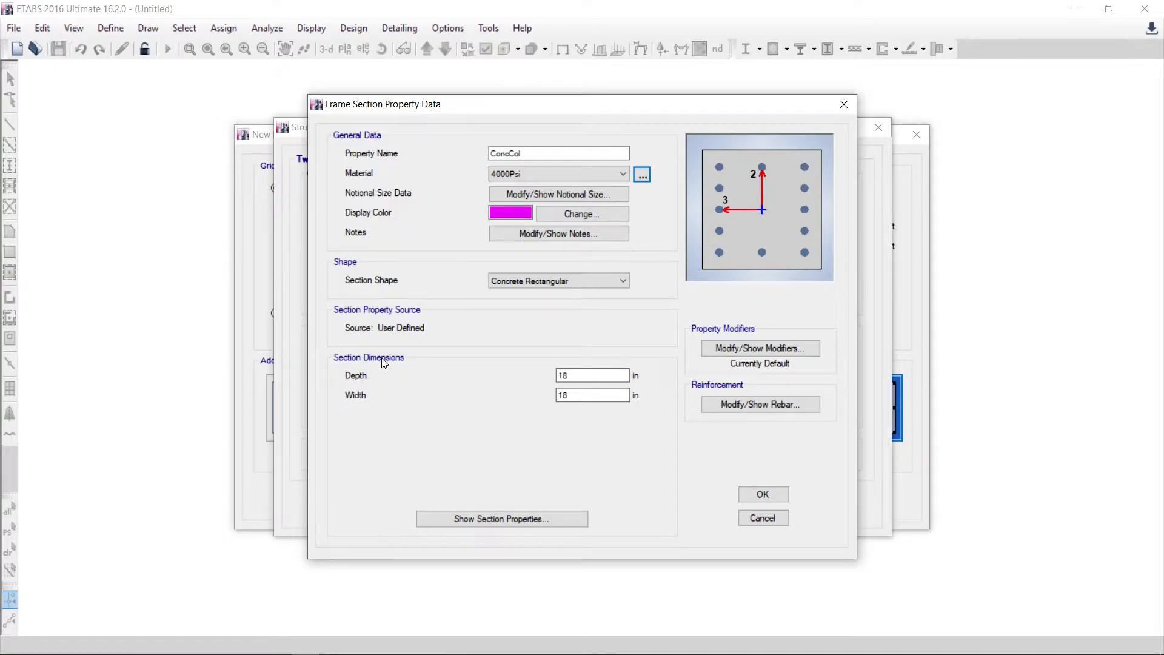
click(581, 377)
double_click(583, 377)
text(24)
double_click(590, 395)
text(24)
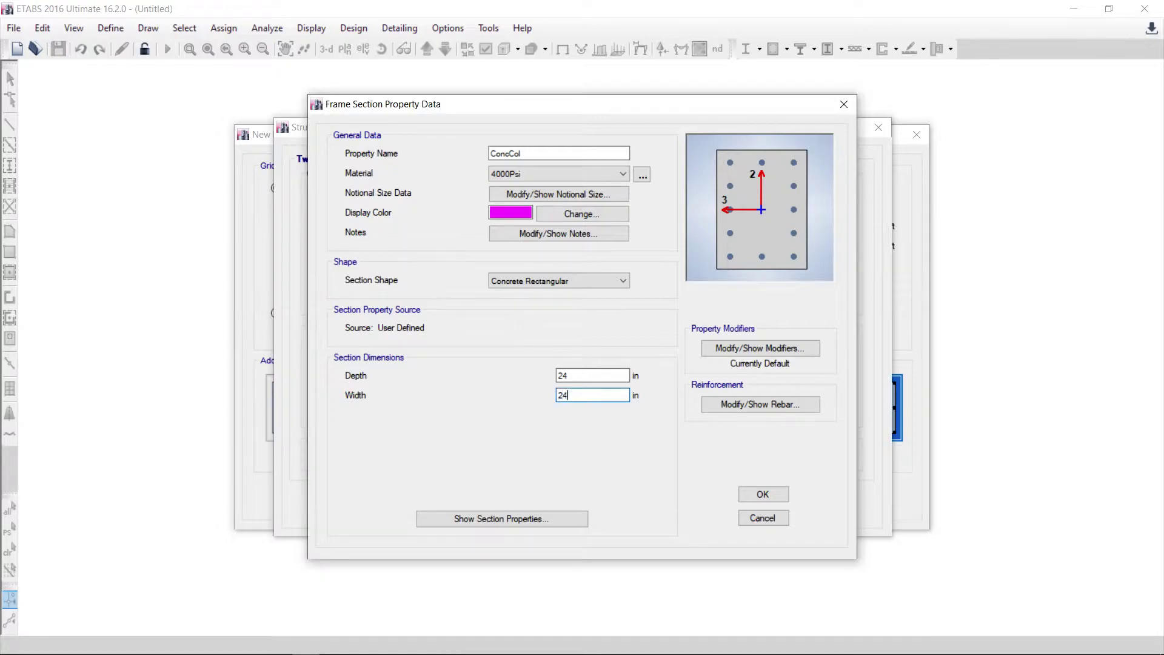
Rename the column section as ConcCol_Ext and review its stiffness modification factors
click(538, 153)
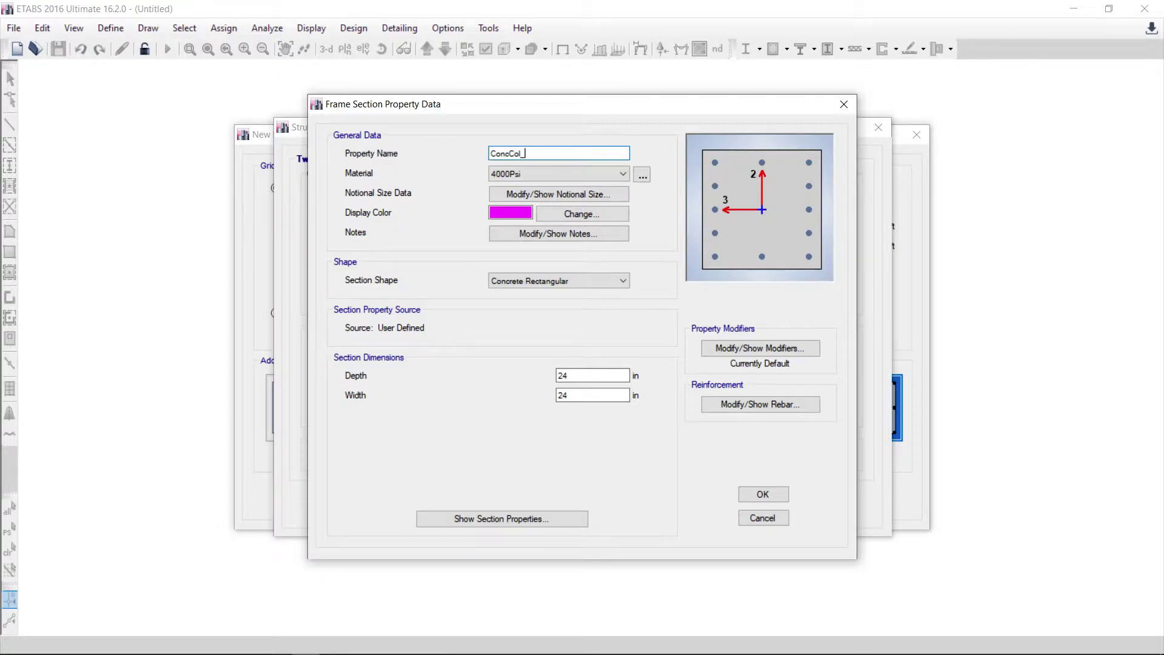
text(xt)
click(751, 347)
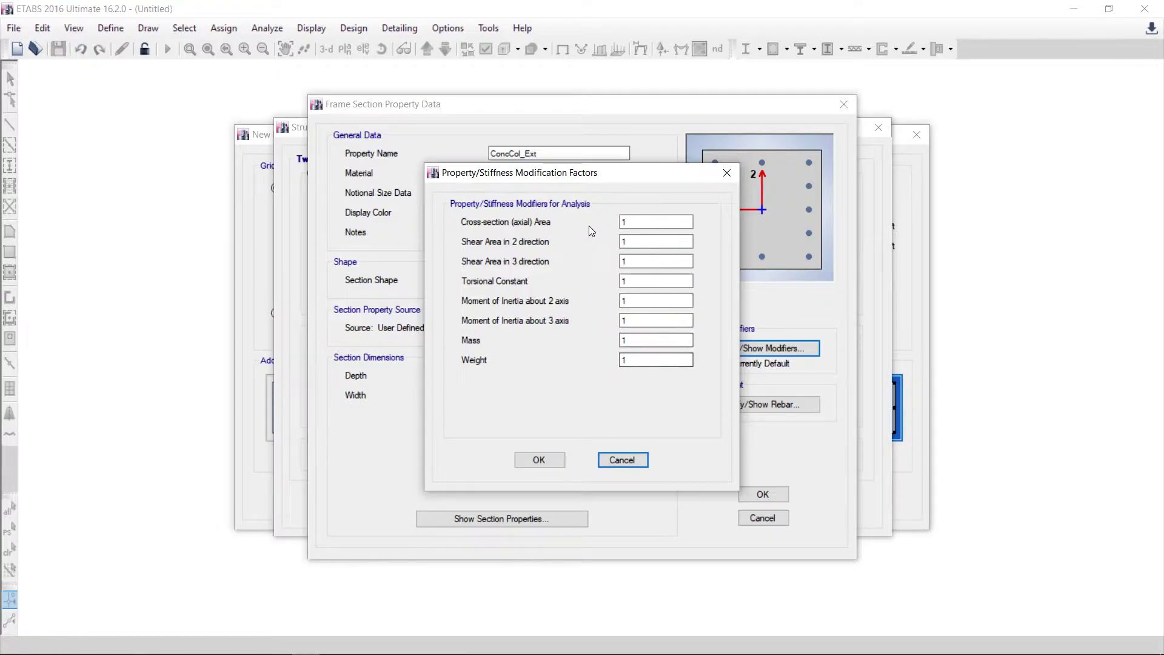
click(541, 461)
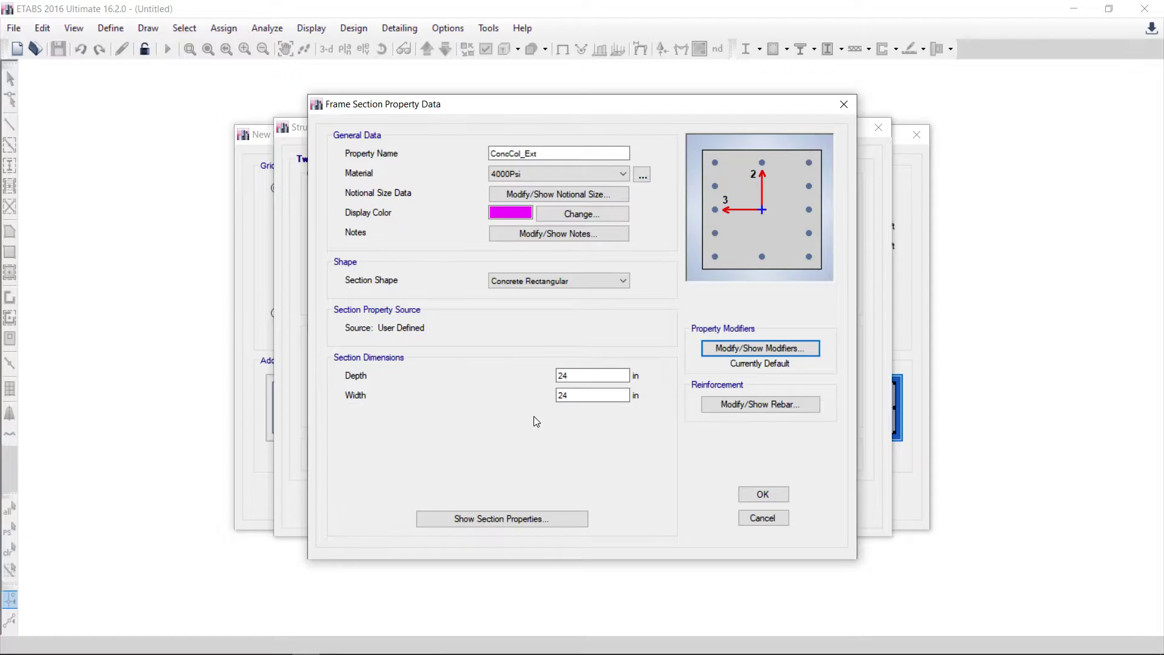
Review the reinforcement data of the ConcCol_Ext section and accept the section definition
click(762, 404)
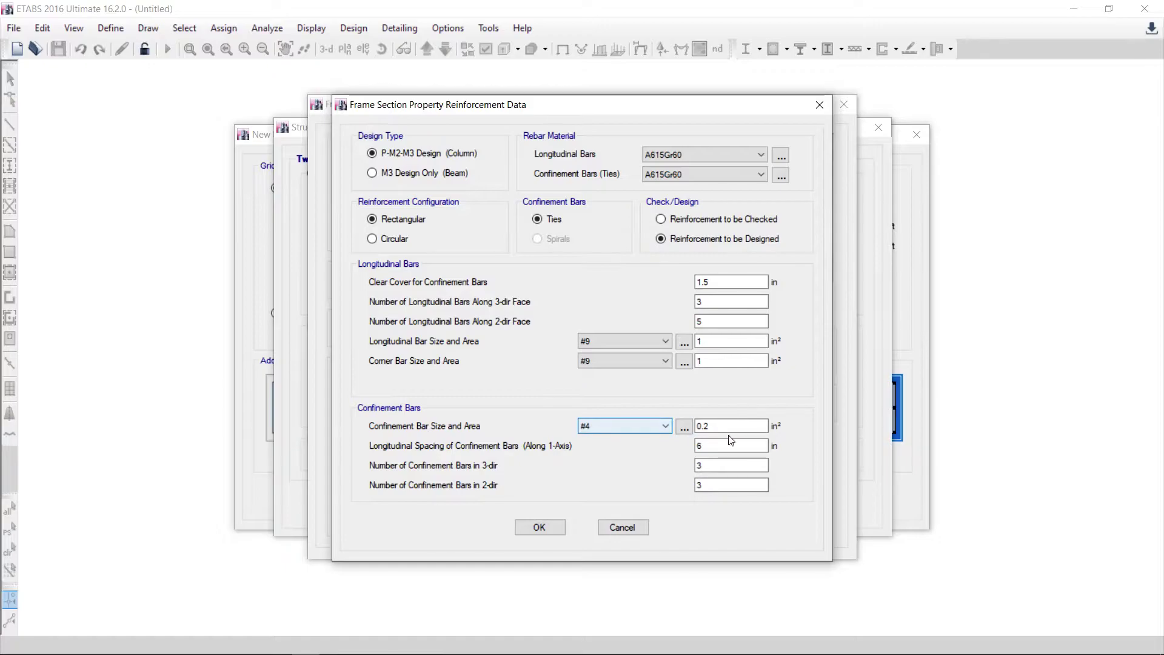
click(547, 529)
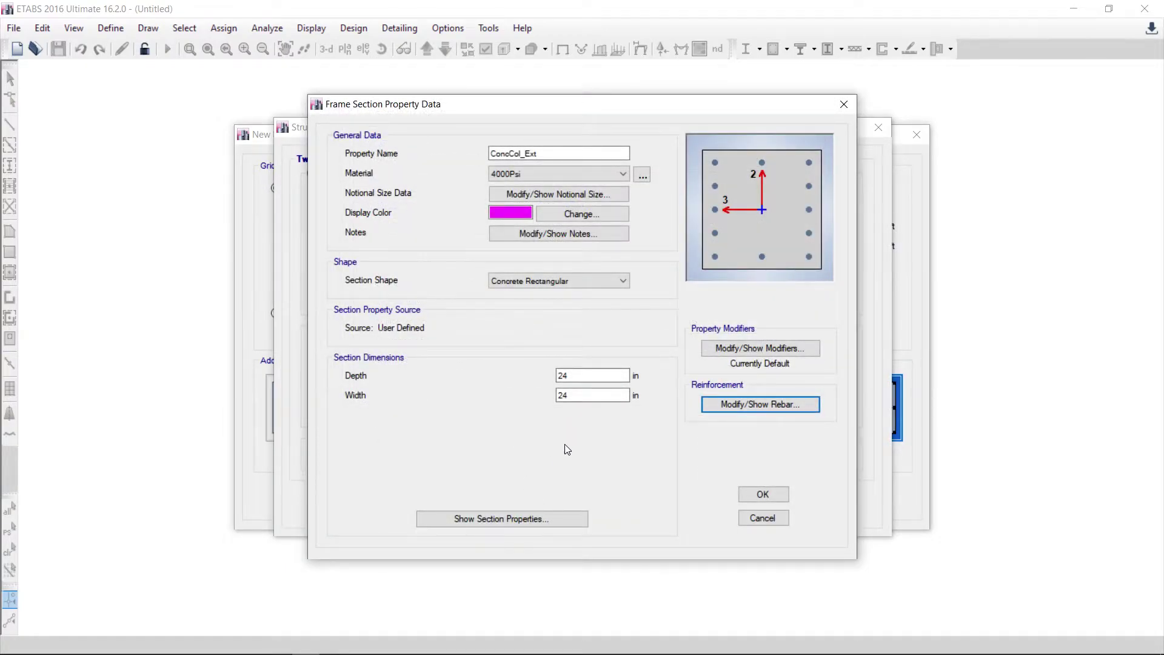
click(764, 494)
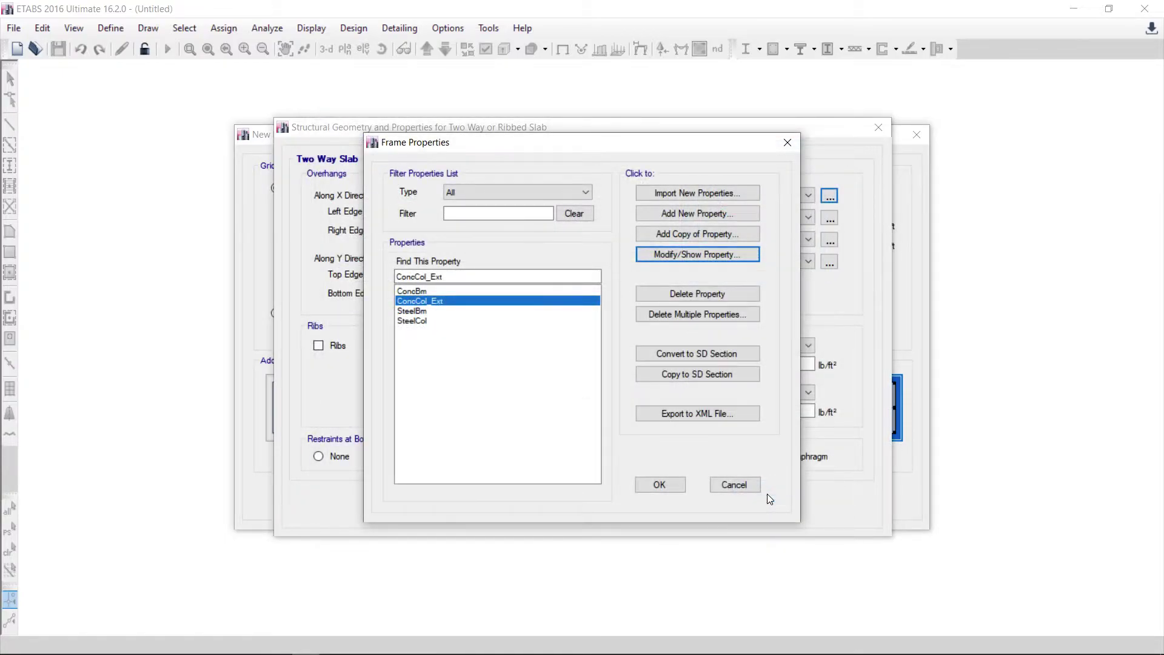
click(660, 484)
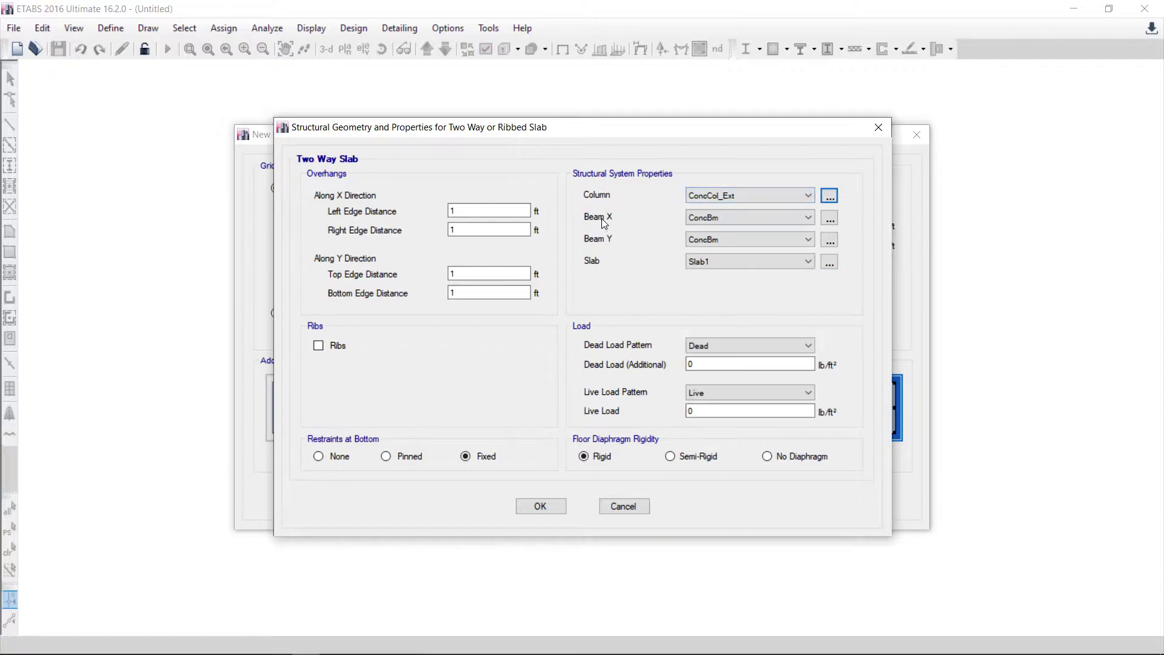
Look up the beam size in the PCA notes in Acrobat Reader, and set the ConcBm section's width to 20 in back in ETABS
click(829, 219)
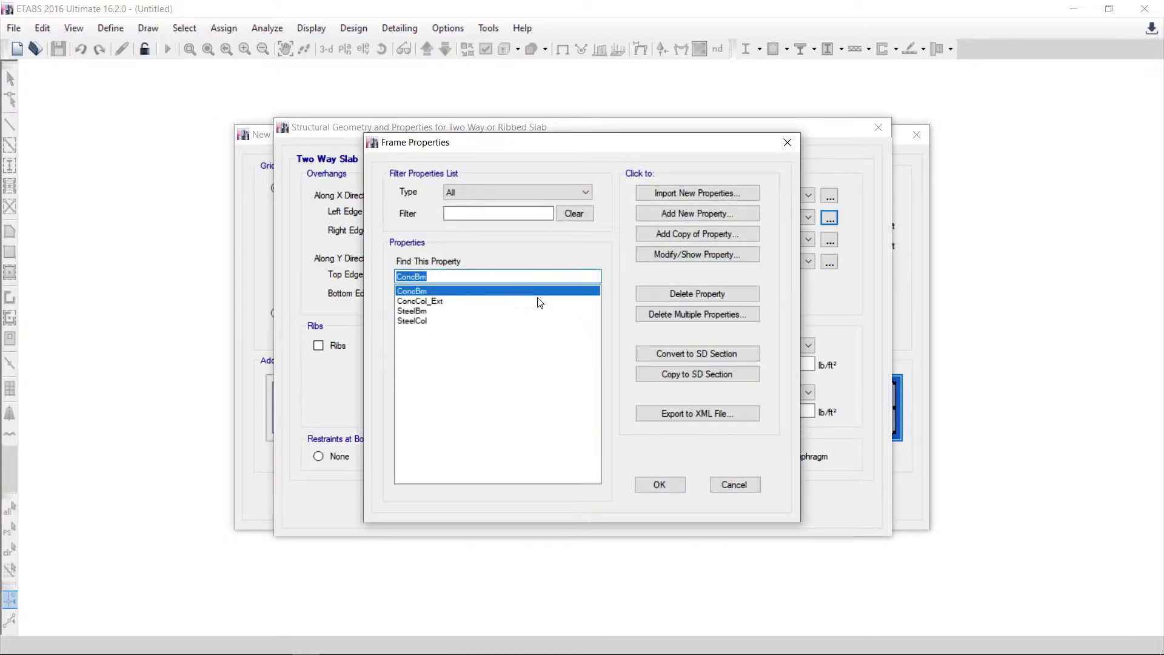
click(694, 253)
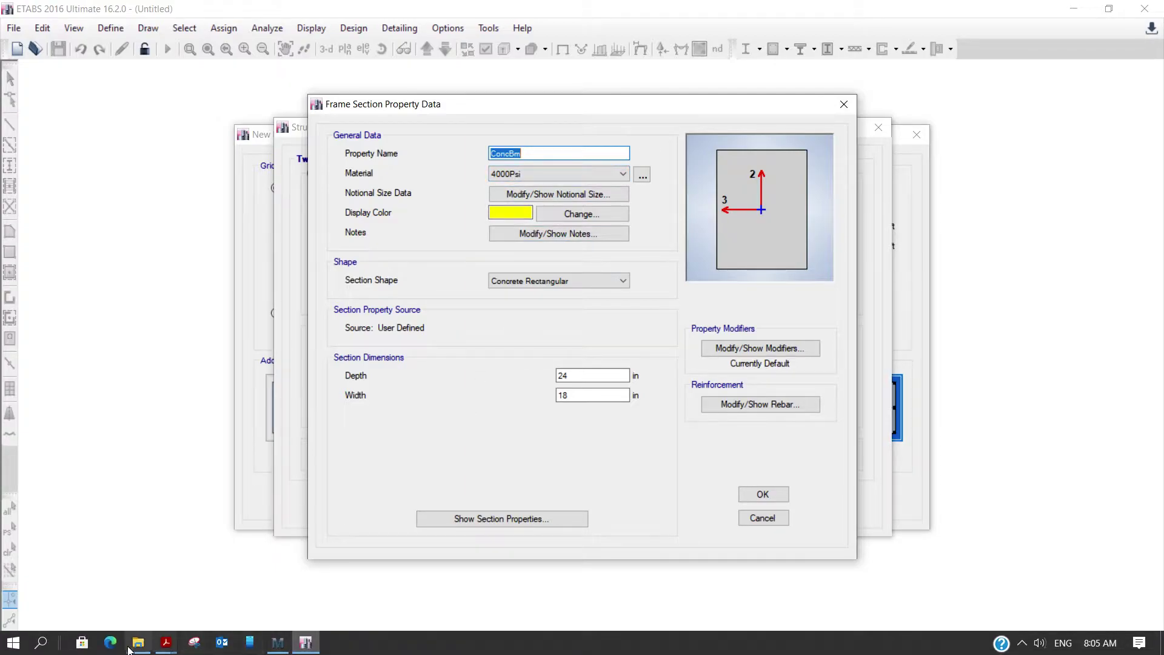
click(166, 643)
click(602, 598)
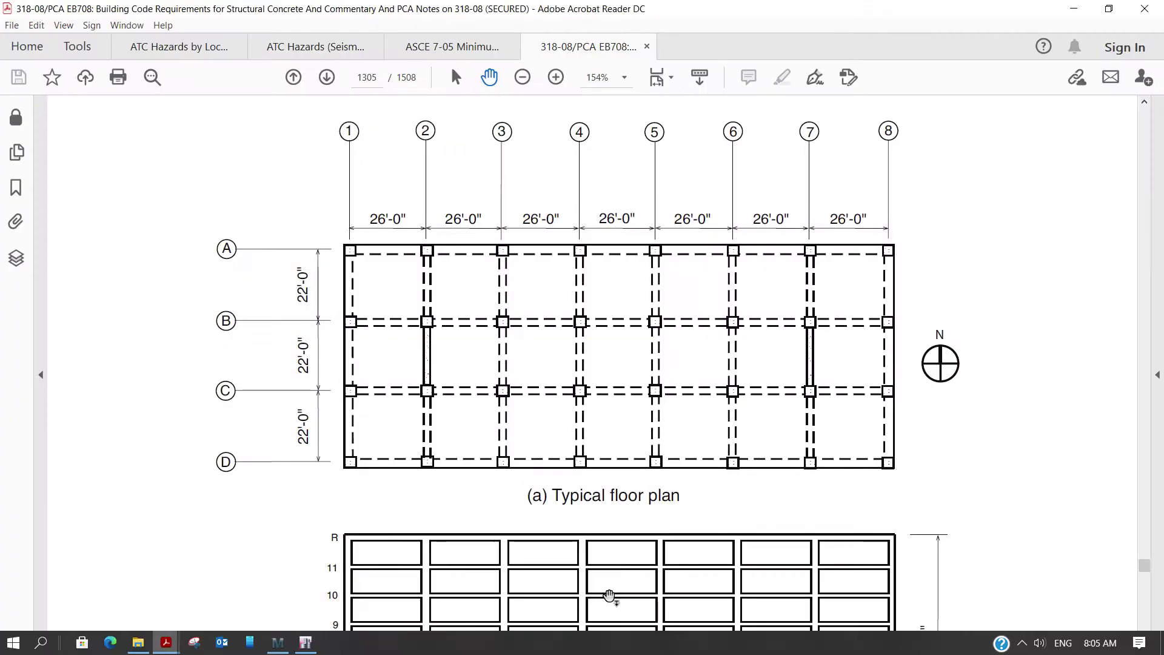
scroll(473, 511, down, 5)
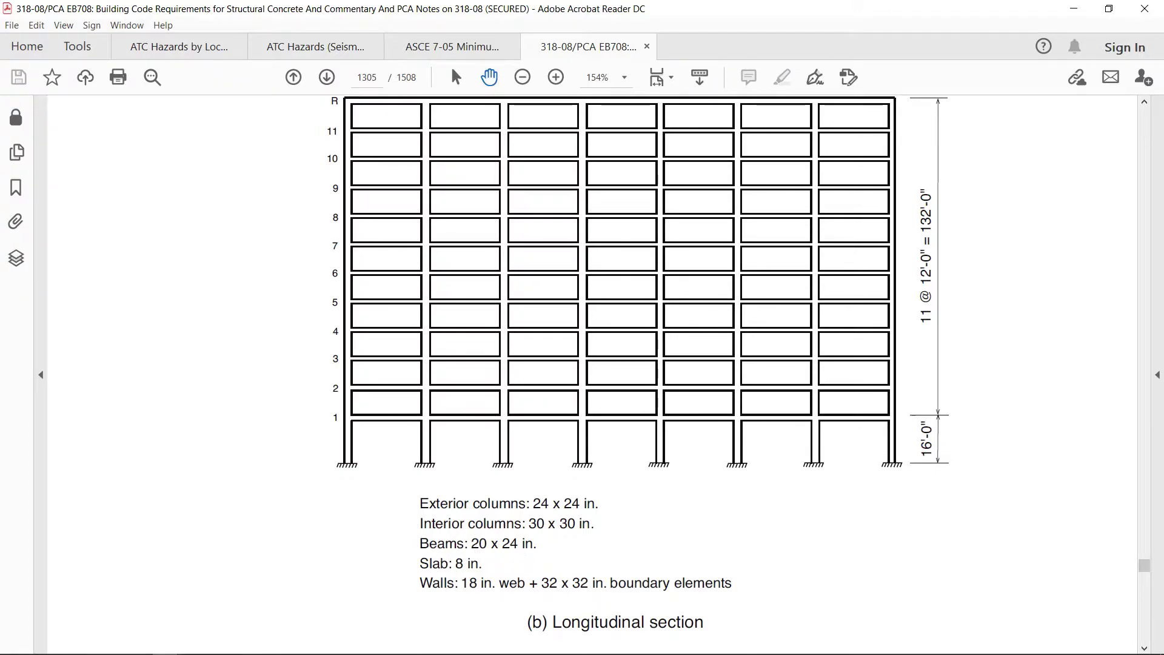
click(311, 645)
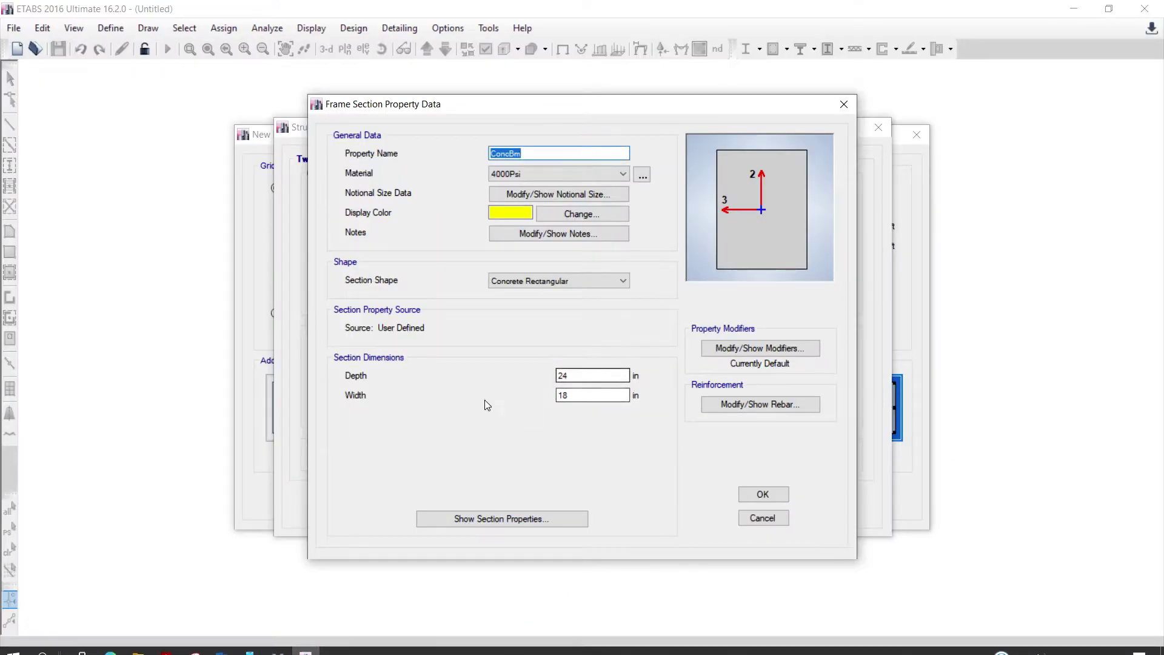
double_click(591, 395)
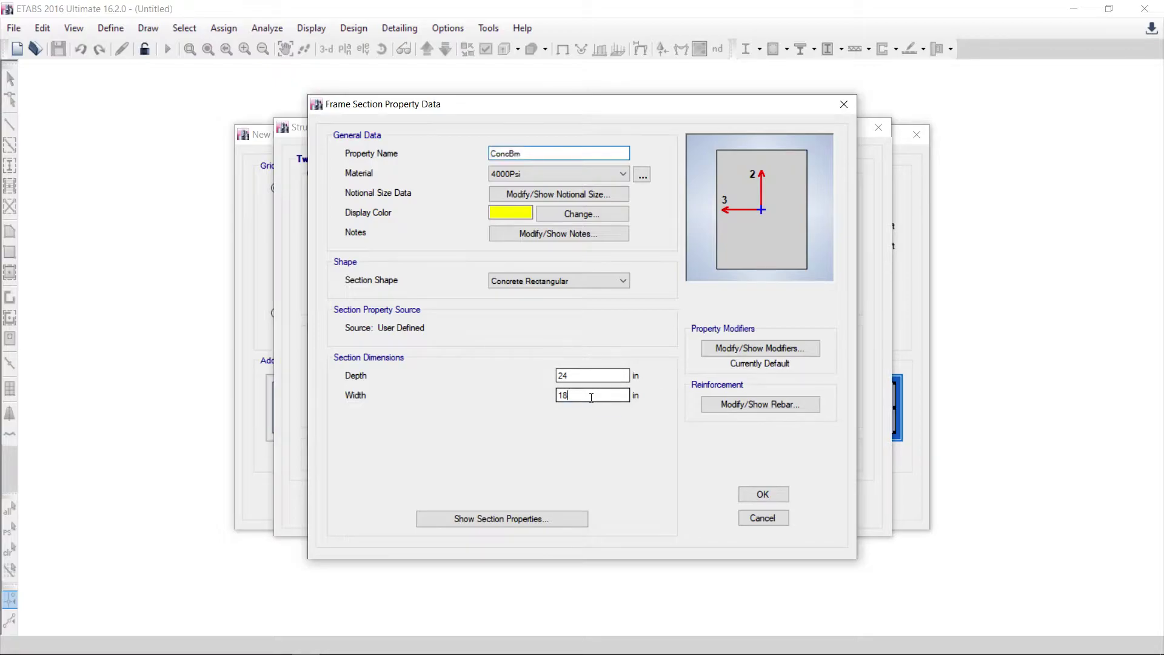
text(20)
click(595, 375)
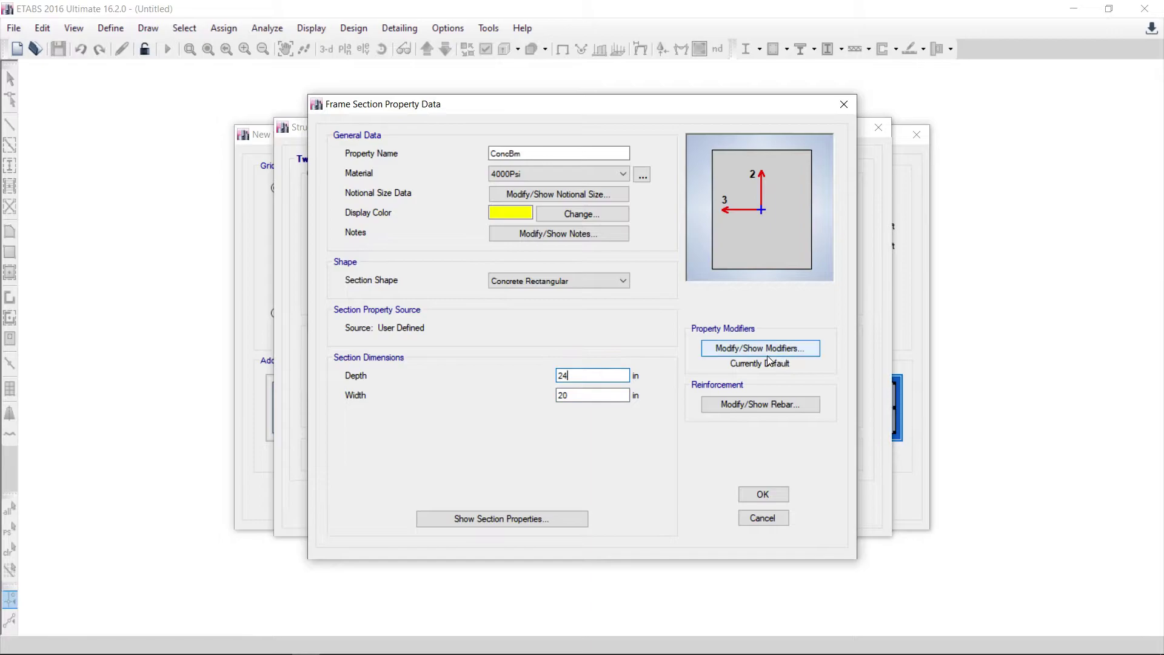
Review the ConcBm section's stiffness modifiers and beam reinforcement data, and accept the section definition
click(751, 348)
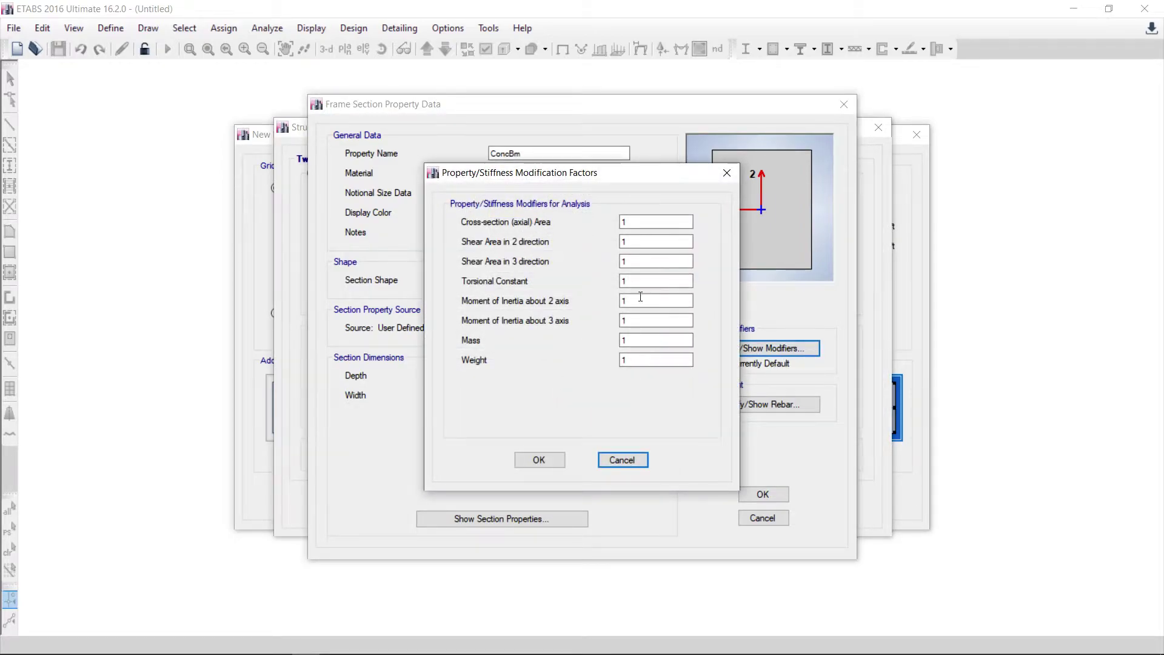
click(623, 460)
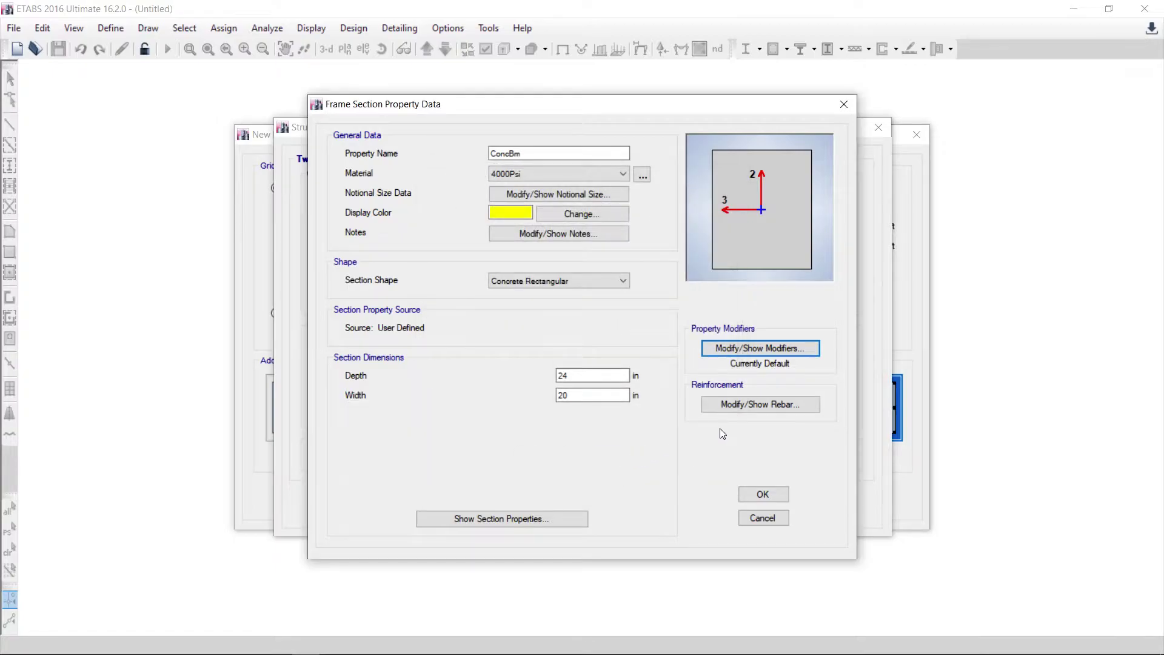
click(724, 405)
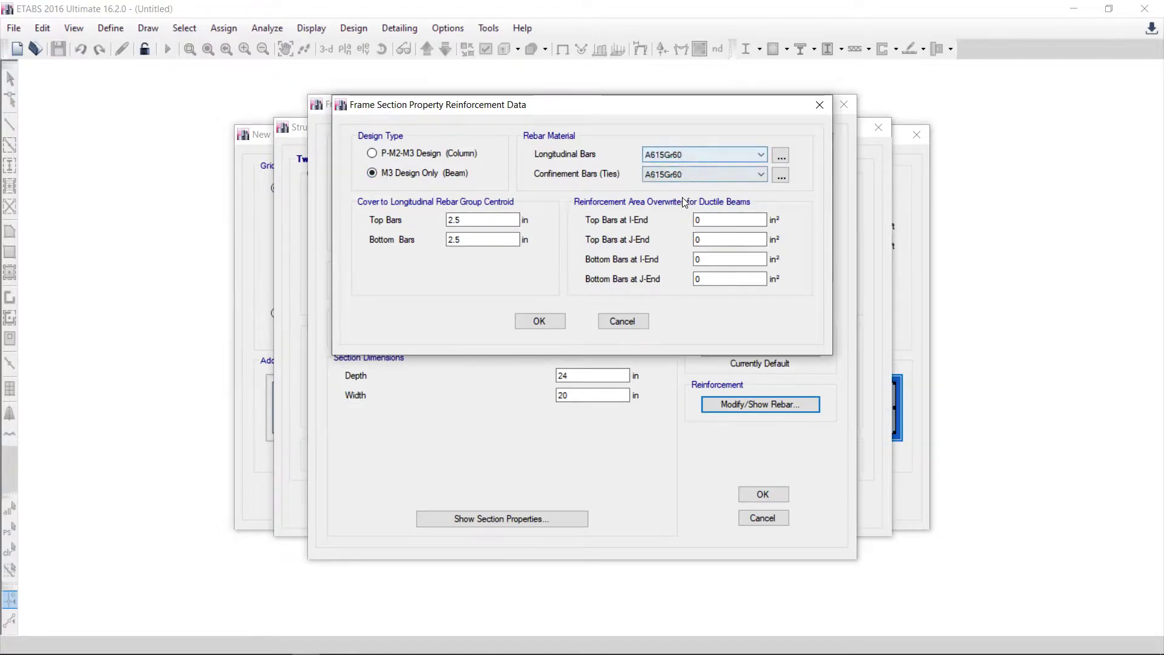
click(539, 322)
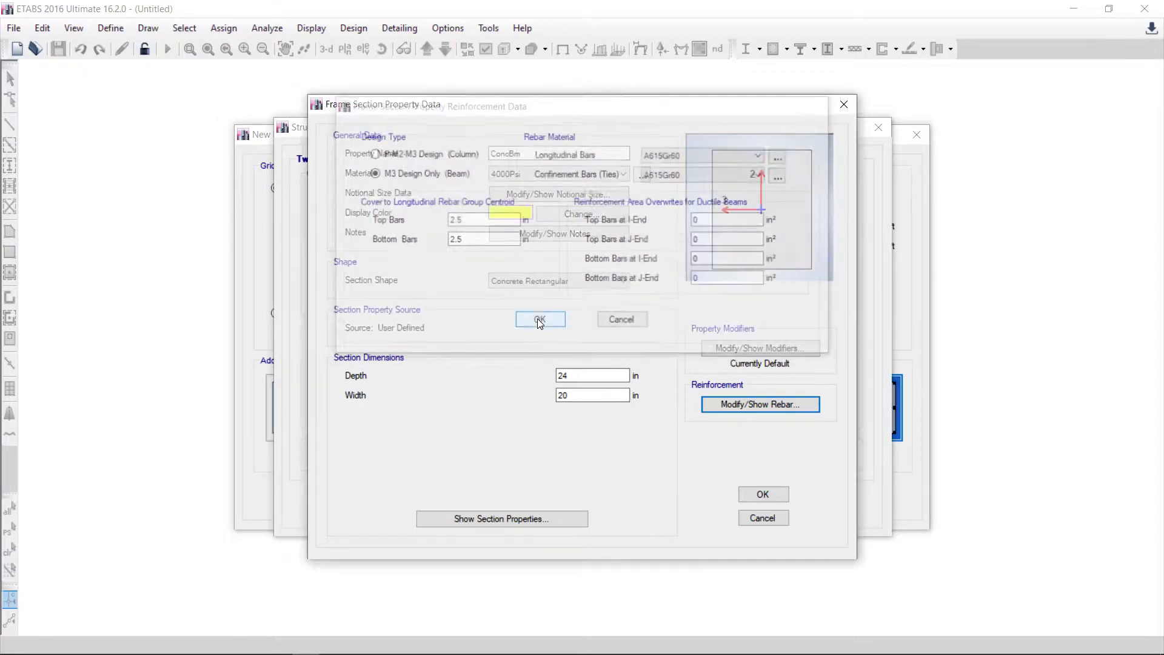
click(762, 495)
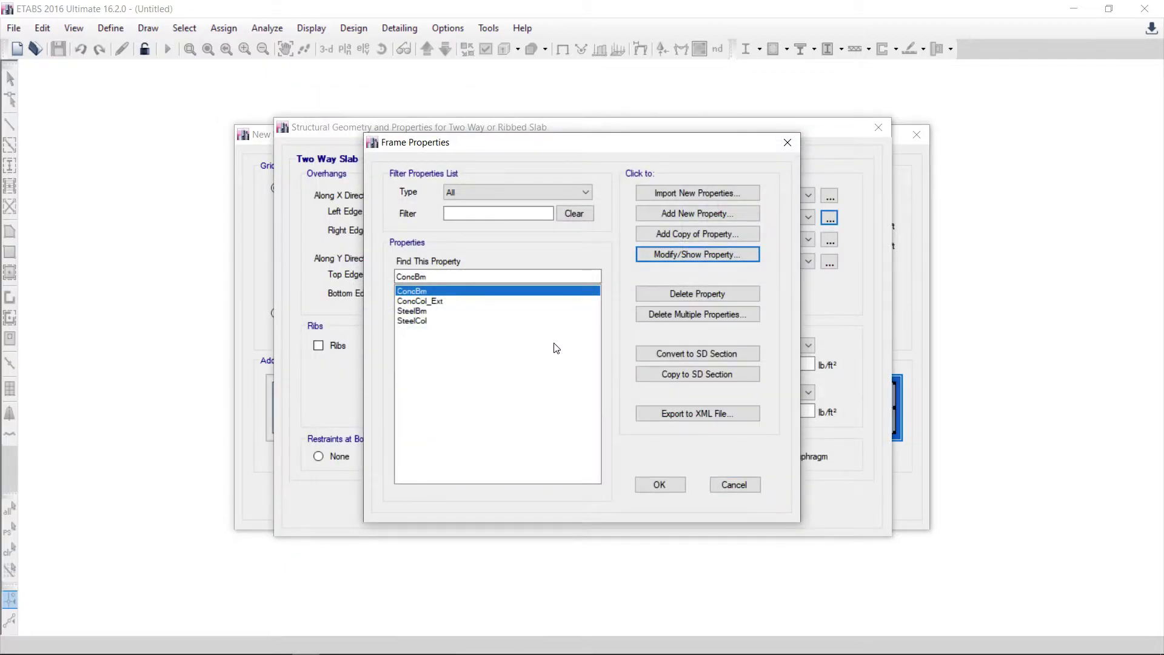
click(663, 484)
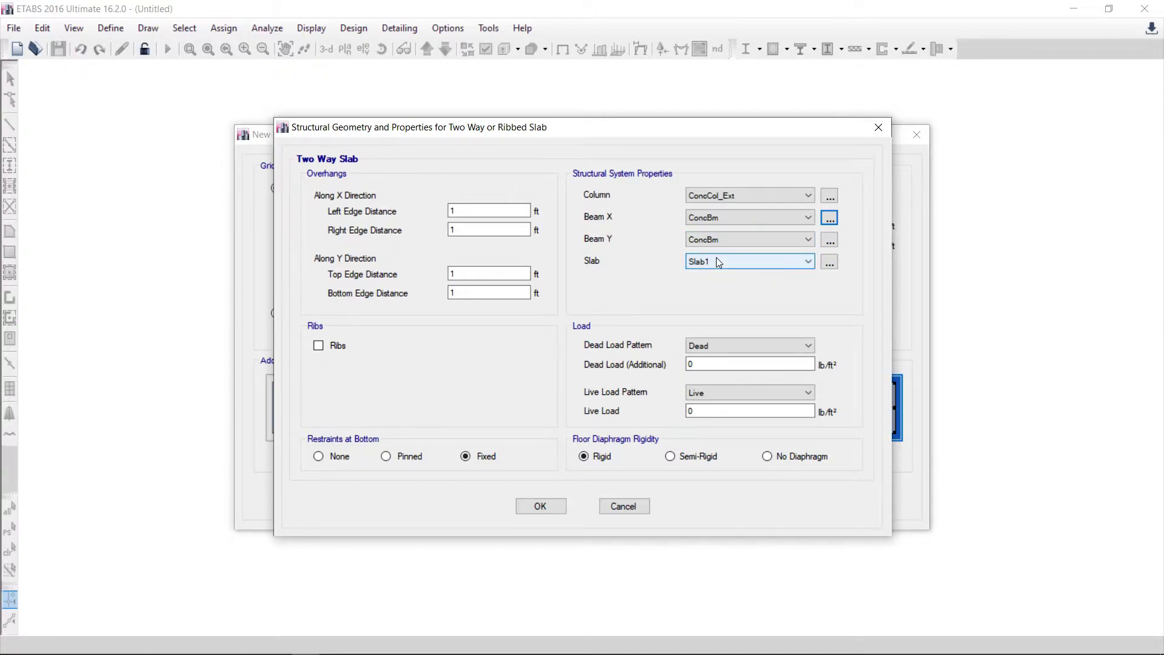
Check the Slab1 property's thickness against the member sizes in Acrobat Reader, and return to ETABS to close the slab properties
click(830, 262)
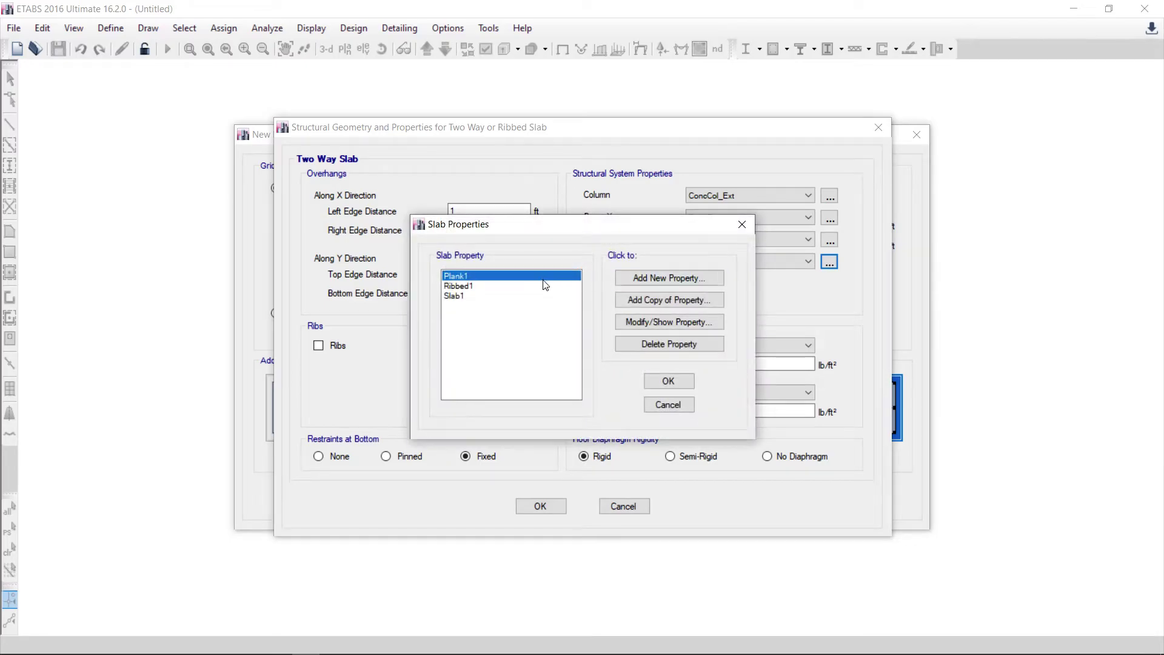
click(462, 297)
click(668, 322)
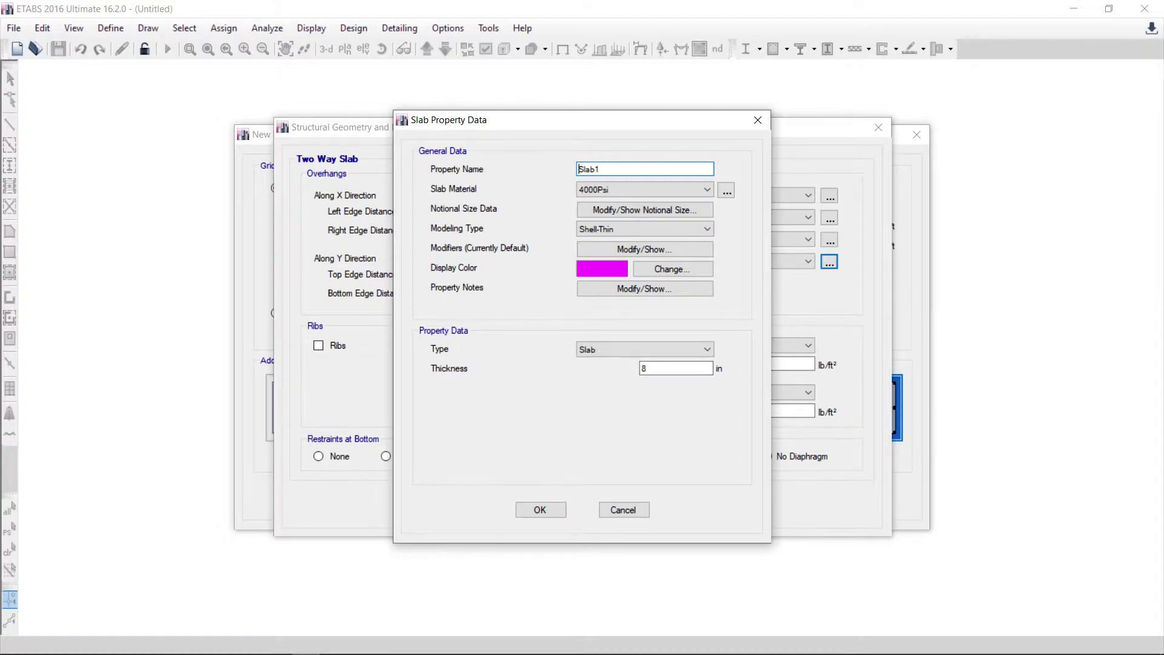
click(163, 644)
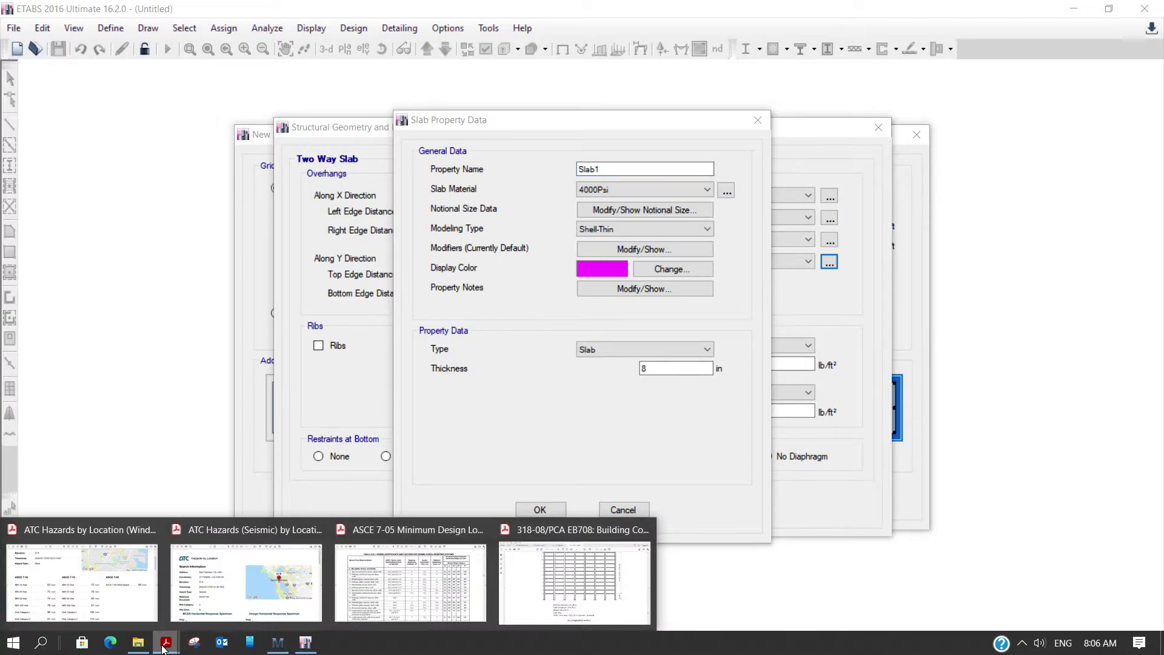
click(576, 582)
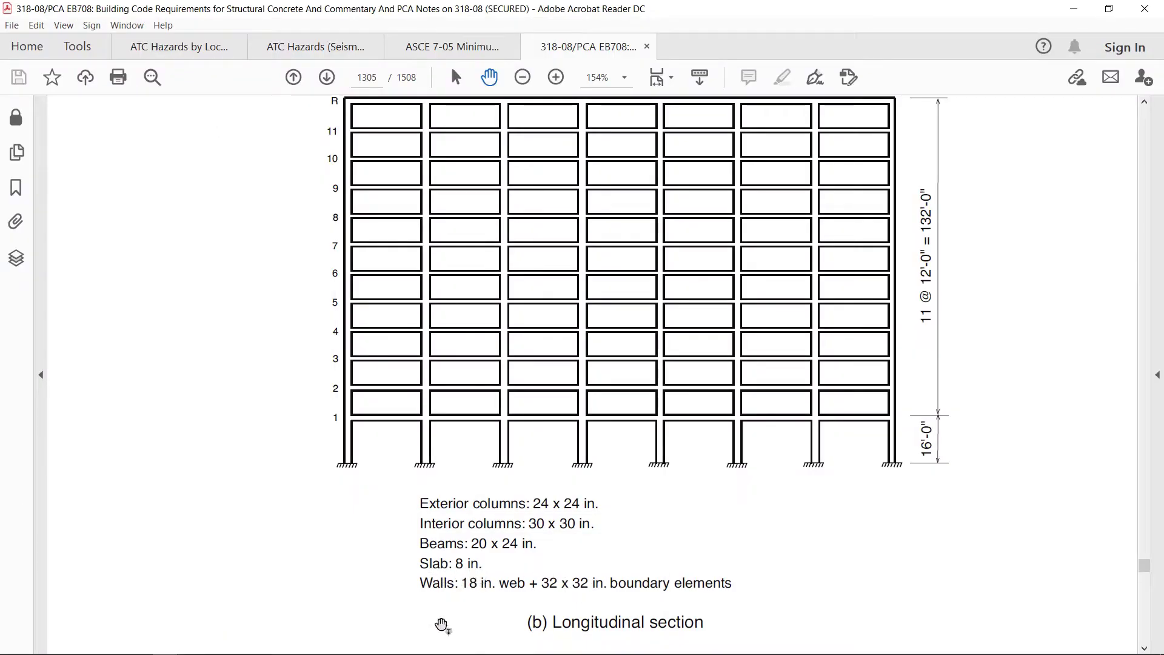
click(306, 644)
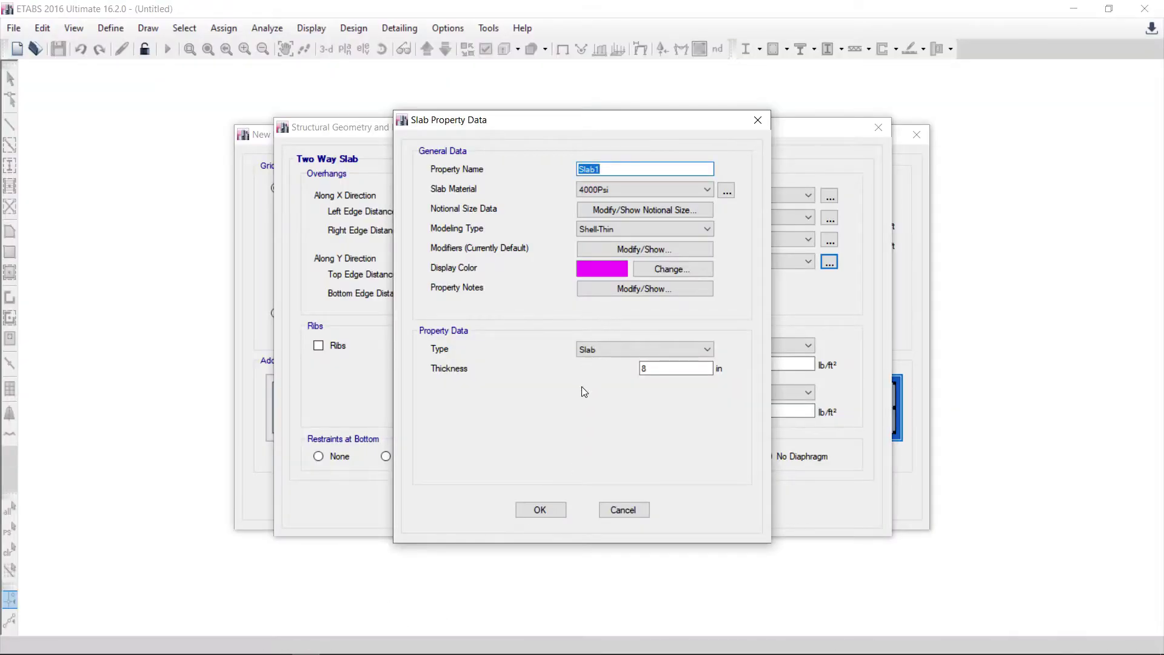
click(541, 509)
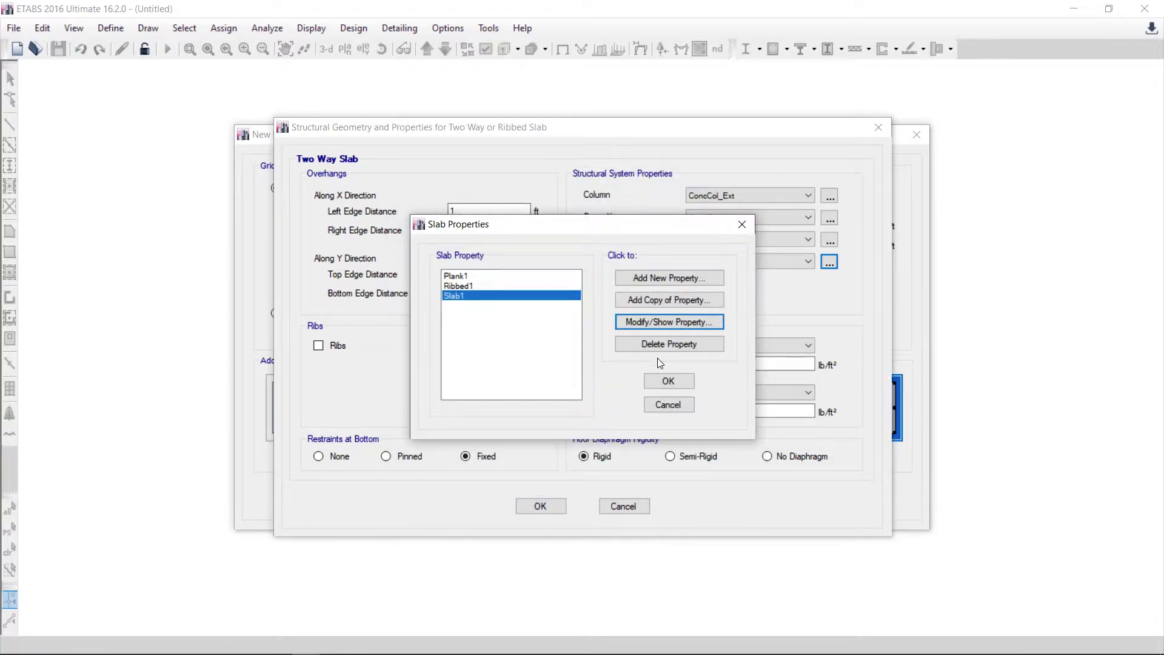
click(671, 379)
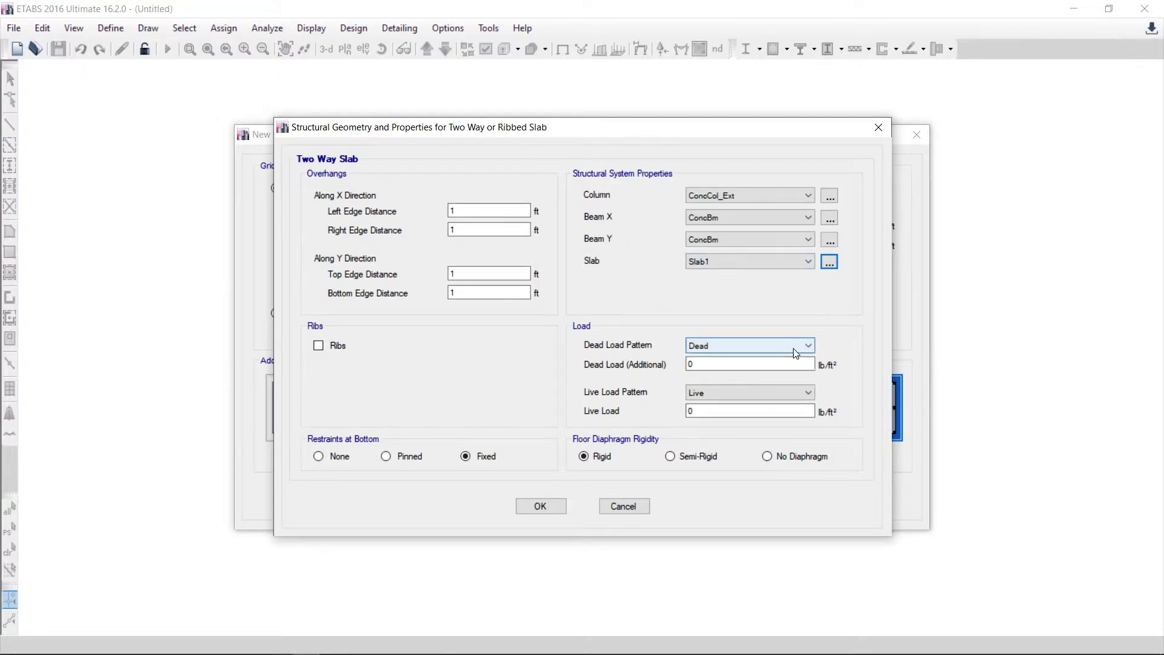
Set the additional dead load to 30 lb/ft² and the live load to 75 lb/ft² for the slab template
double_click(698, 364)
text(30)
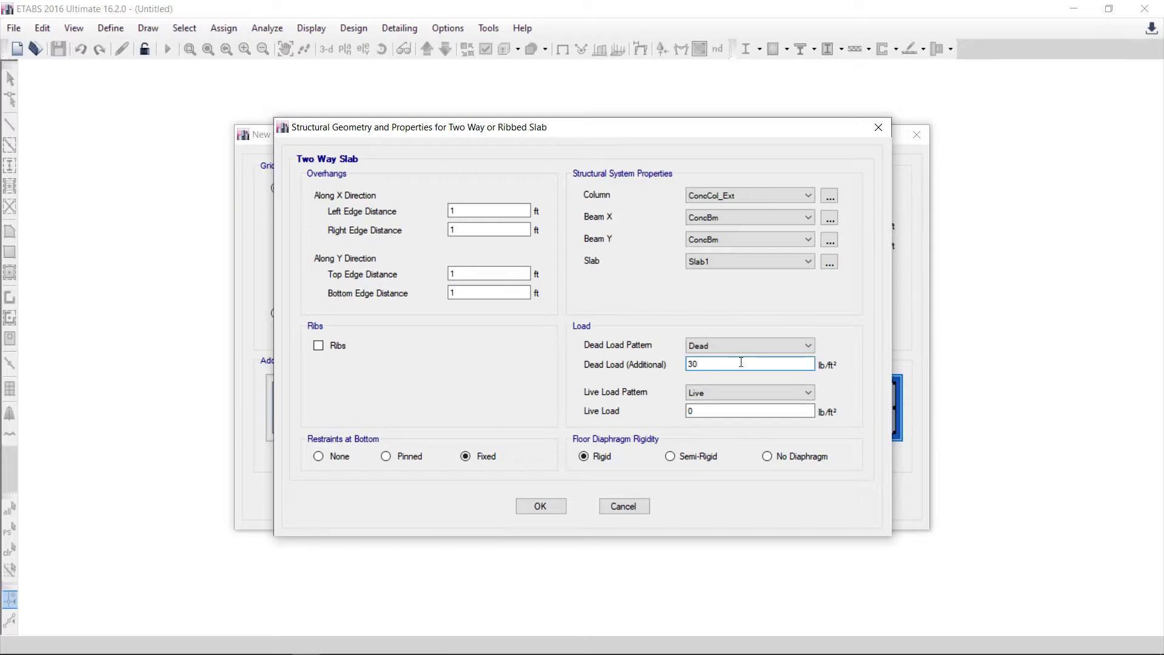
click(703, 412)
text(75)
click(722, 363)
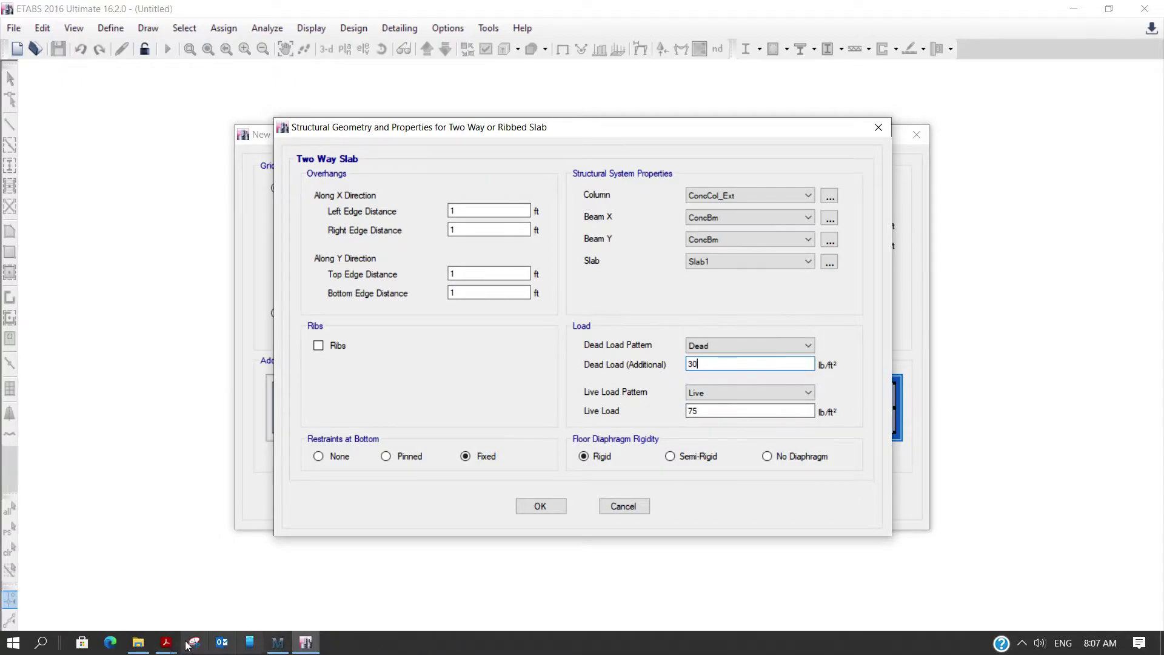
Check the service live and superimposed dead loads in the PCA notes in Acrobat Reader, and return to ETABS
mouse_move(166, 642)
click(558, 609)
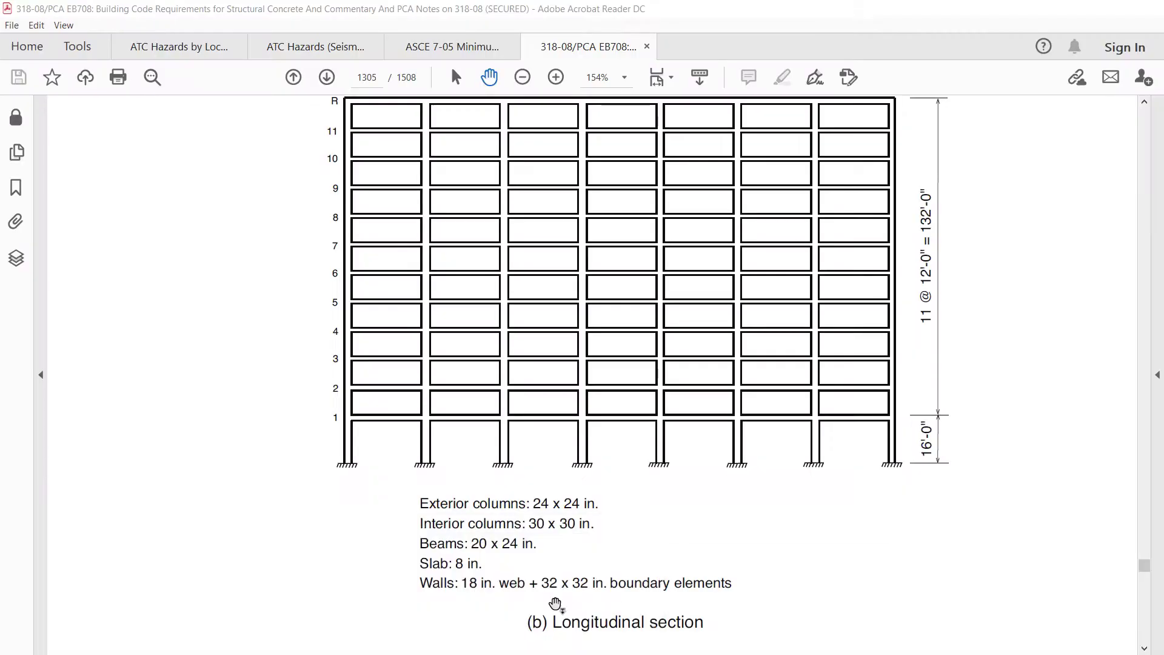
scroll(564, 472, up, 5)
scroll(564, 472, up, 15)
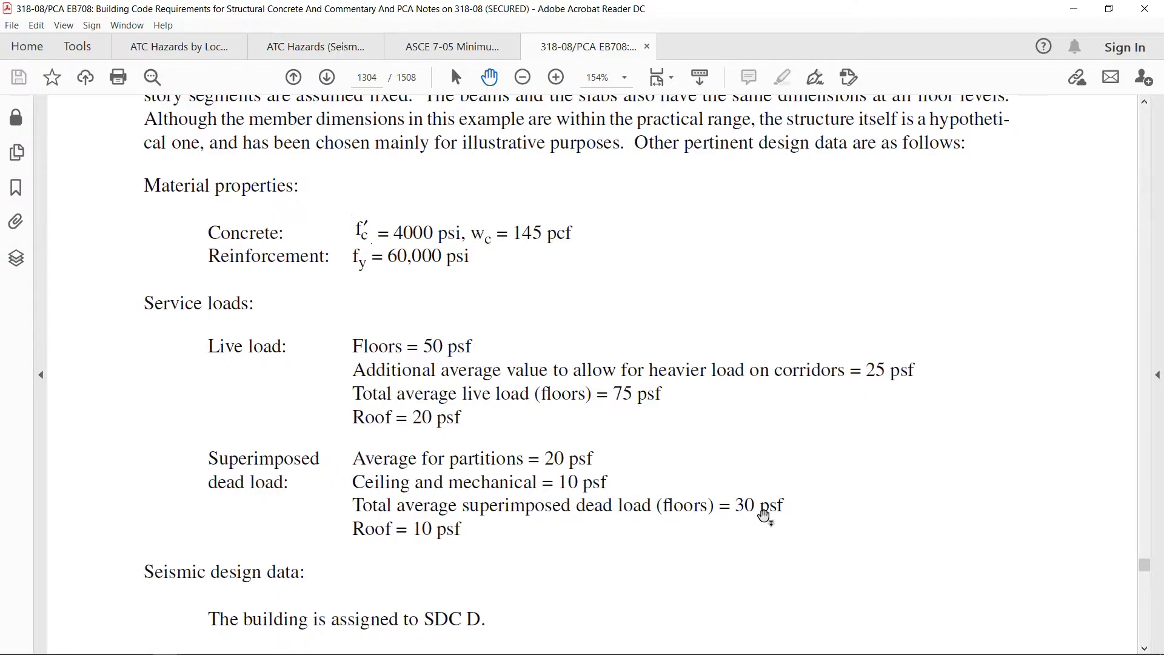
click(305, 643)
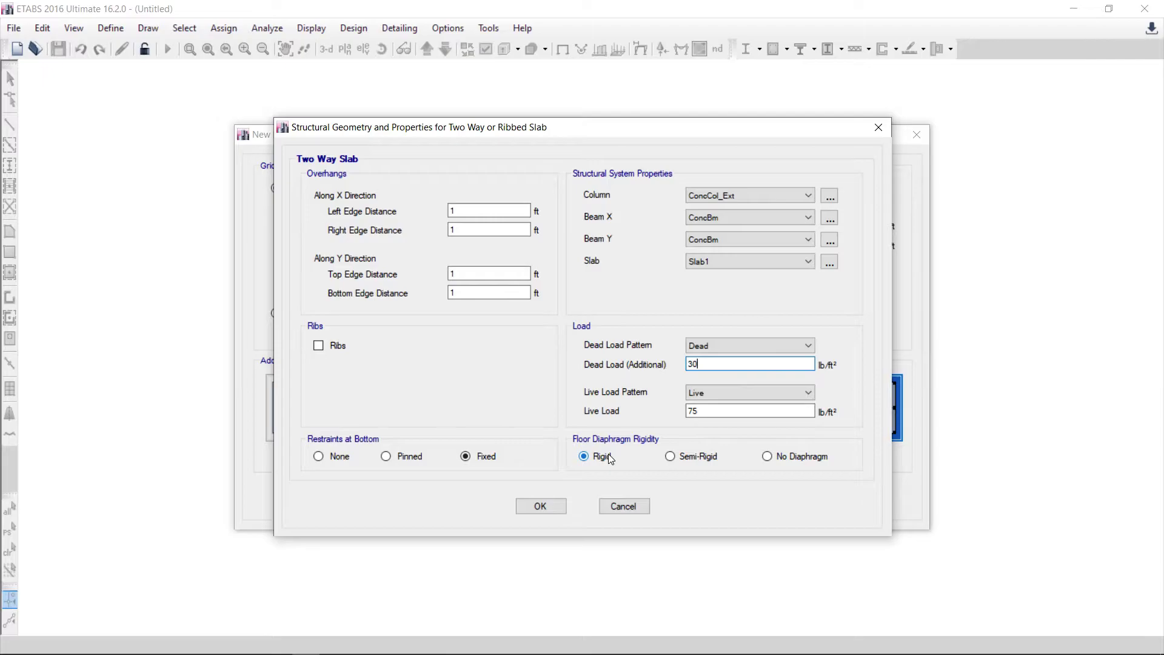
Accept the two-way slab geometry and load settings and generate the 12-story building model from the template
click(555, 511)
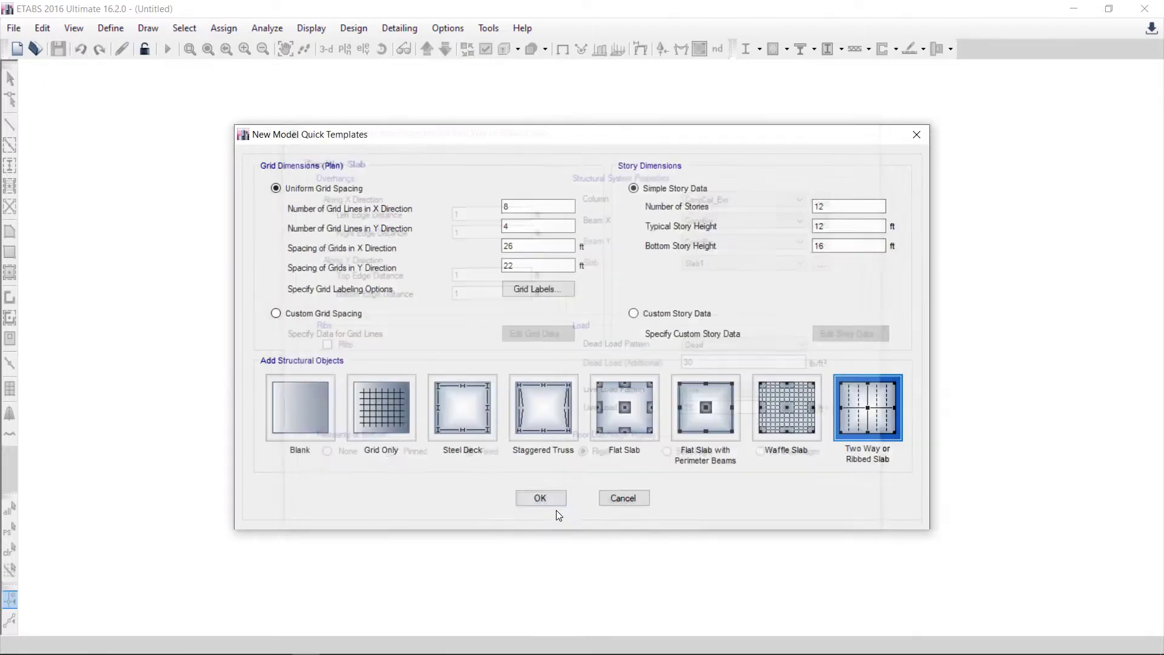
click(549, 501)
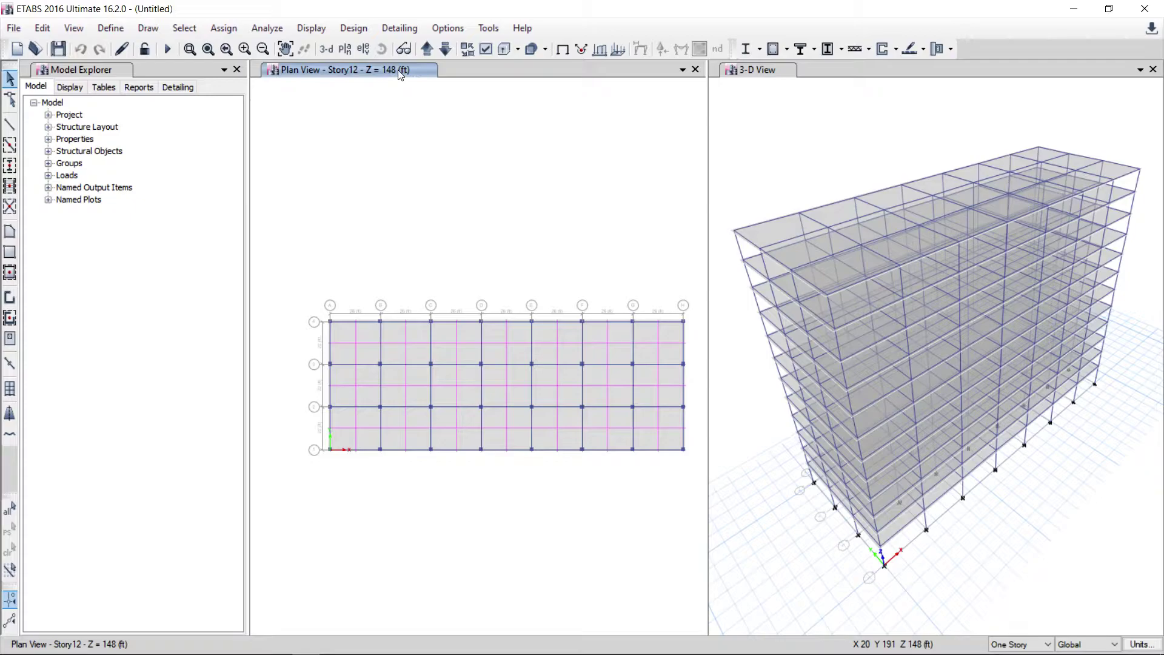
Step the plan view down four stories from Story12 and back up to Story12 to inspect the floor layouts
click(445, 49)
click(445, 49)
click(444, 49)
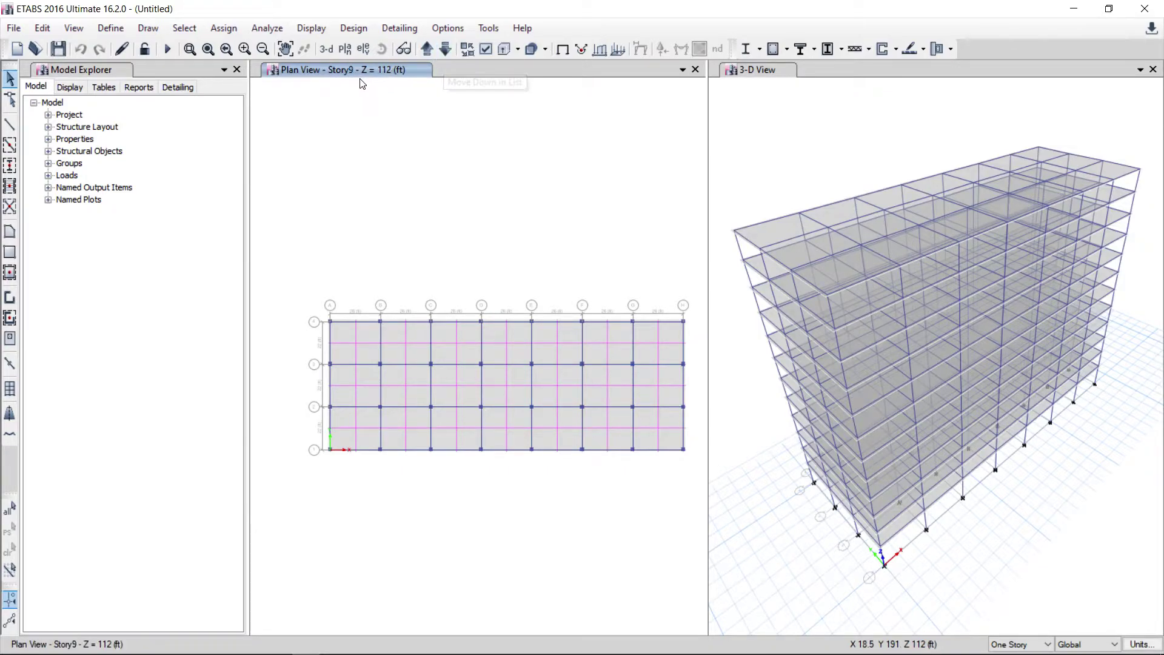
click(446, 50)
click(427, 50)
click(427, 49)
click(427, 50)
click(427, 50)
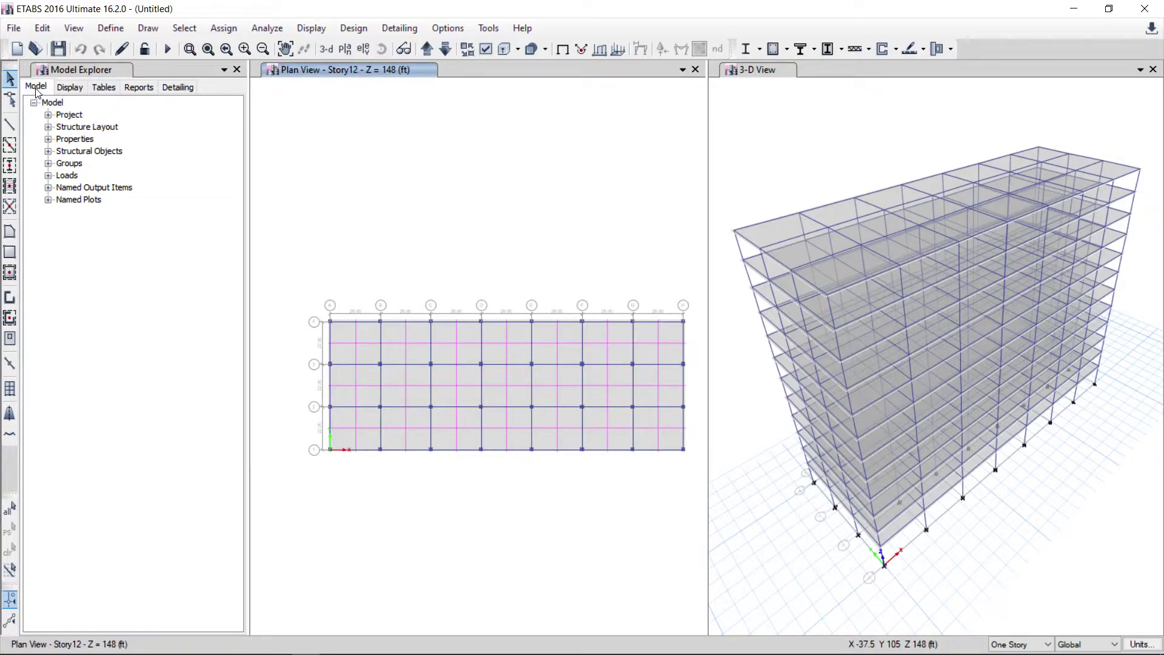
Look through the Model Explorer's display, tables, reports and detailing contents, and return to the model tree
click(71, 89)
click(101, 91)
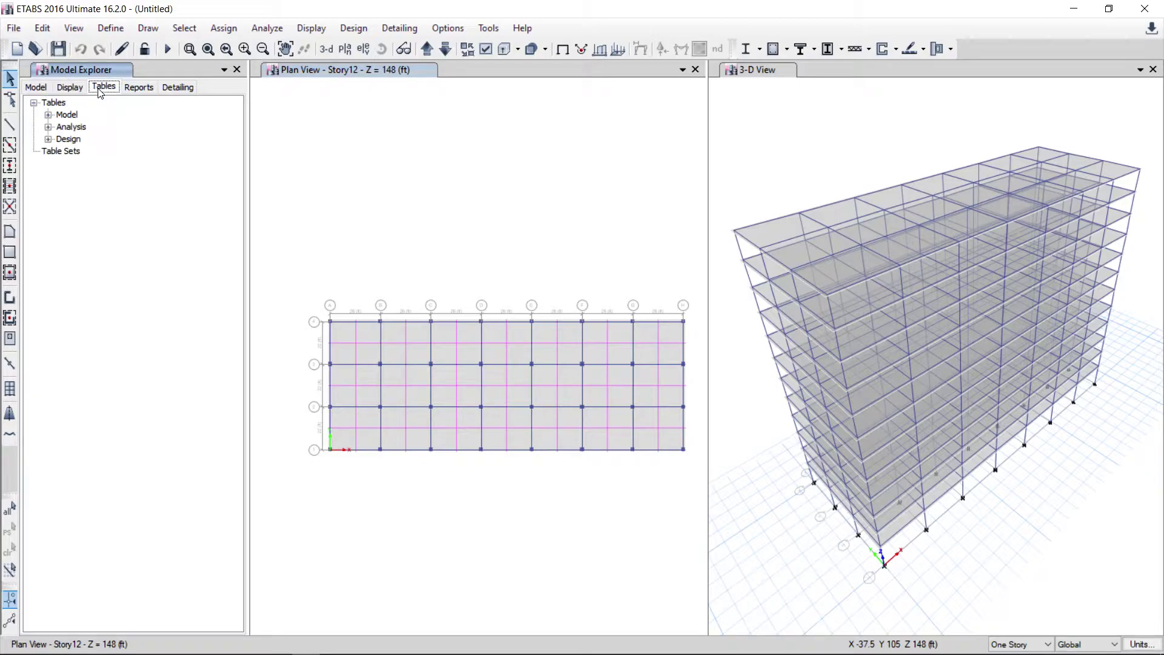
click(137, 92)
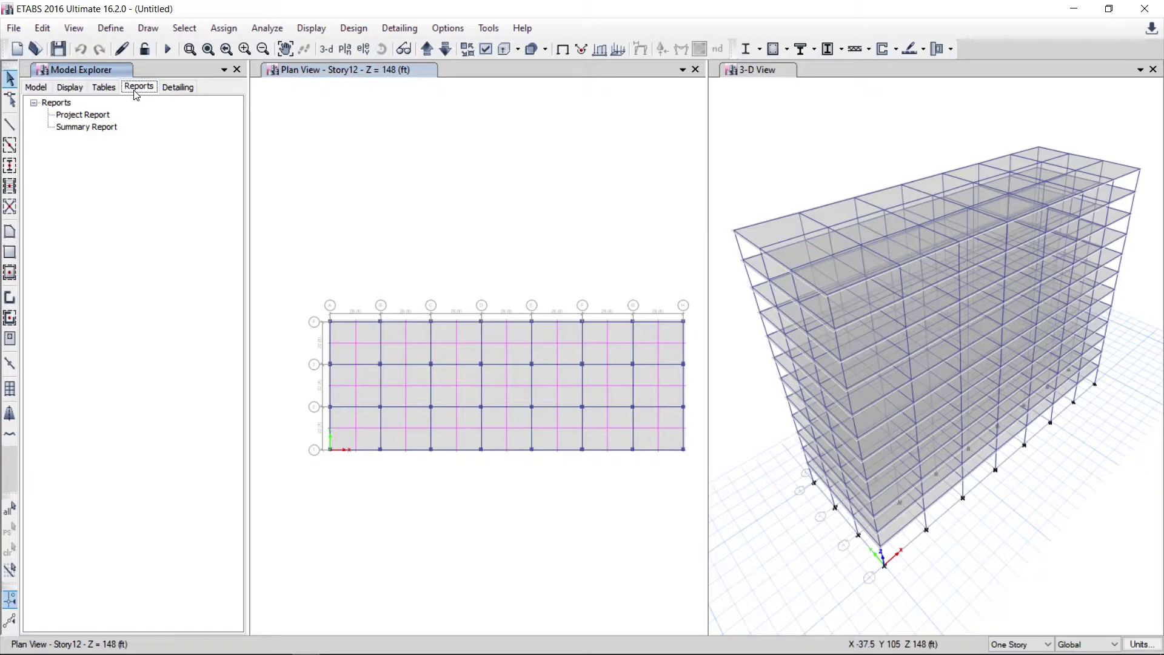
click(177, 90)
click(35, 88)
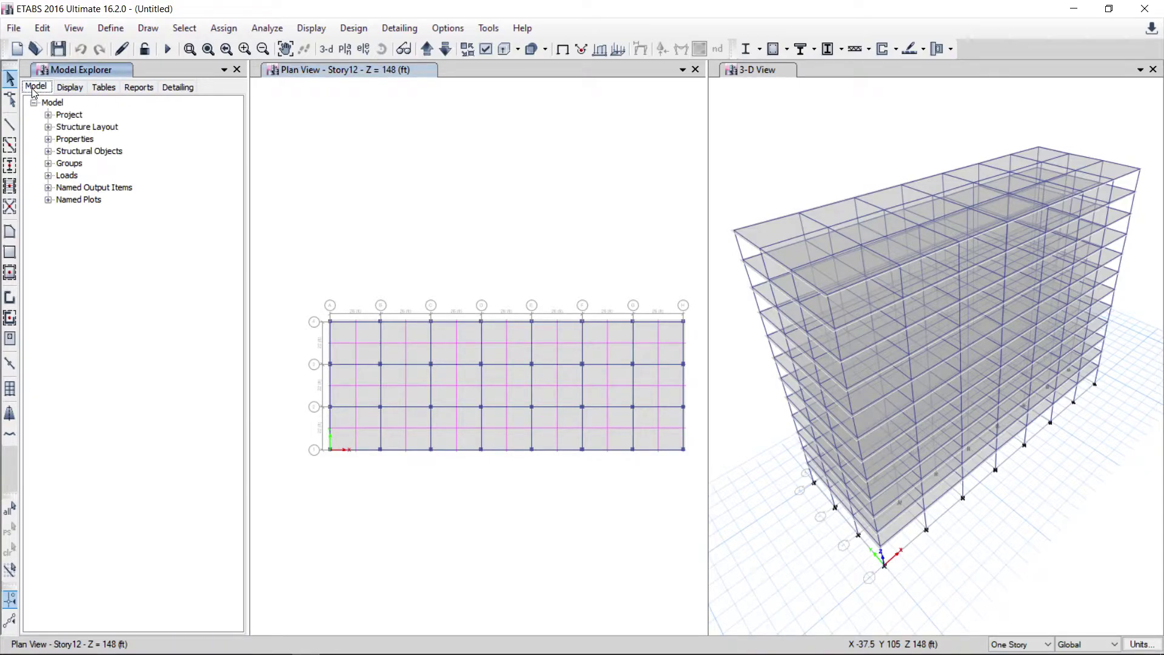
click(69, 88)
click(102, 89)
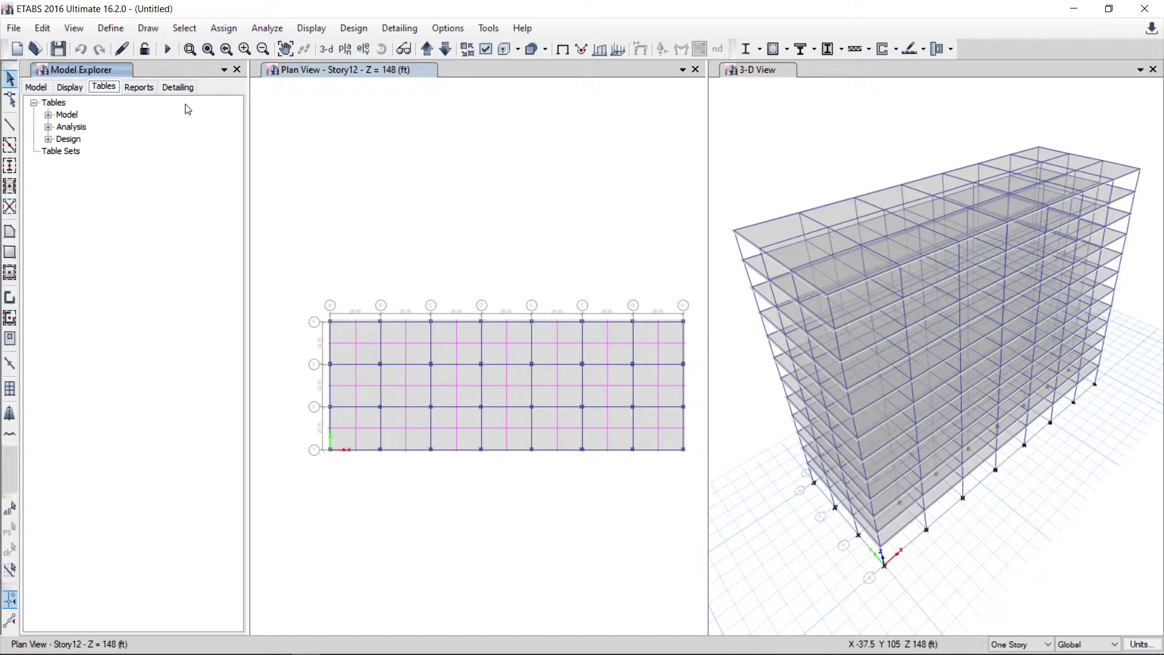
click(176, 89)
click(138, 88)
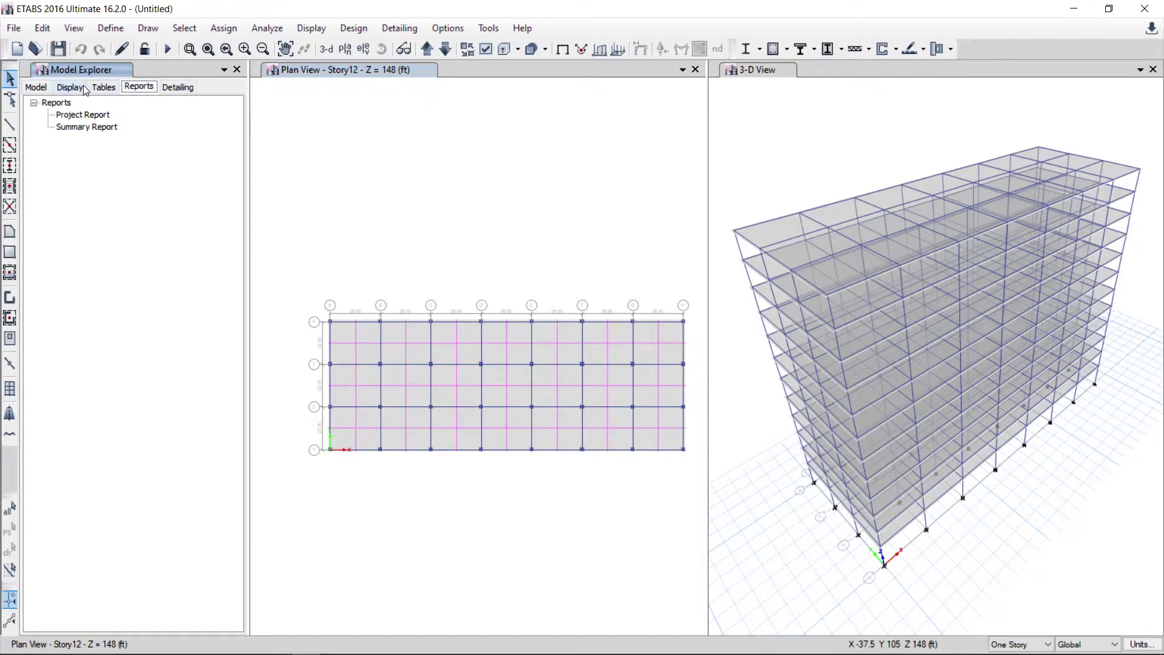
click(36, 89)
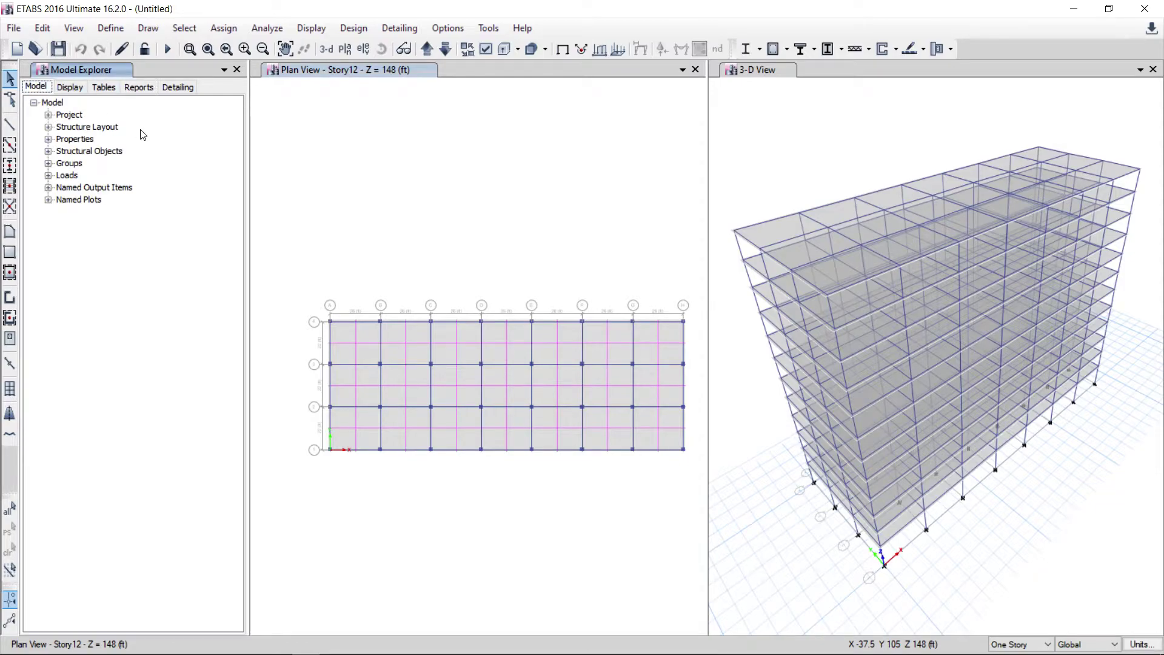
Open the model's project information and enter XYZ PRIVATE LTD as the client name
click(48, 116)
click(93, 129)
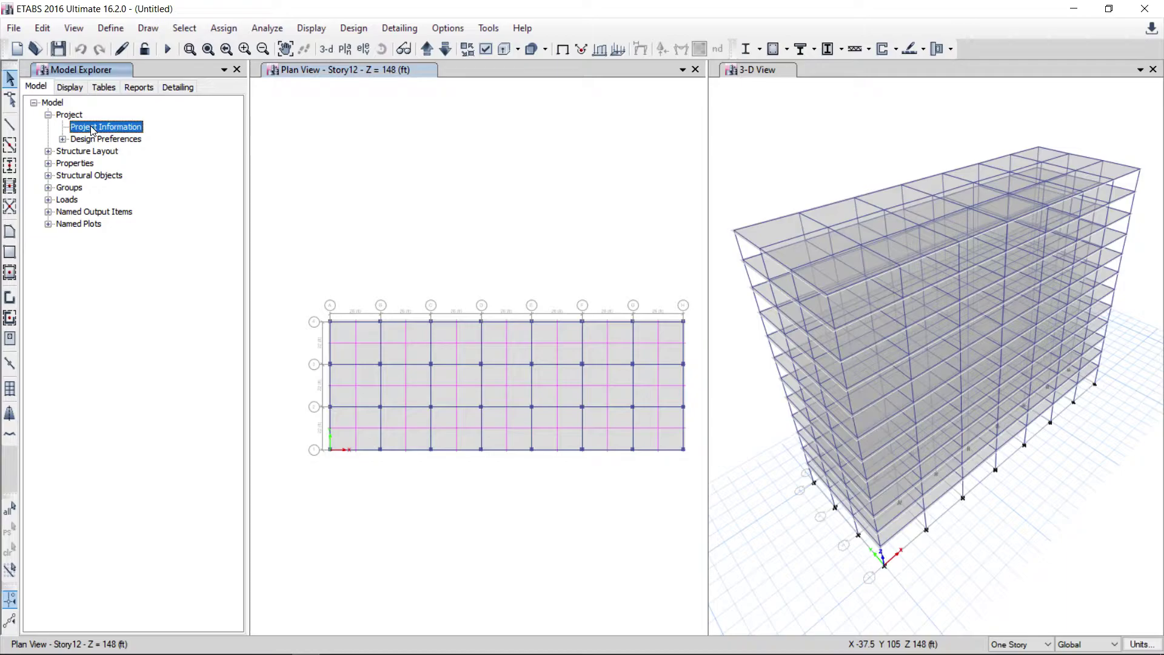
double_click(93, 129)
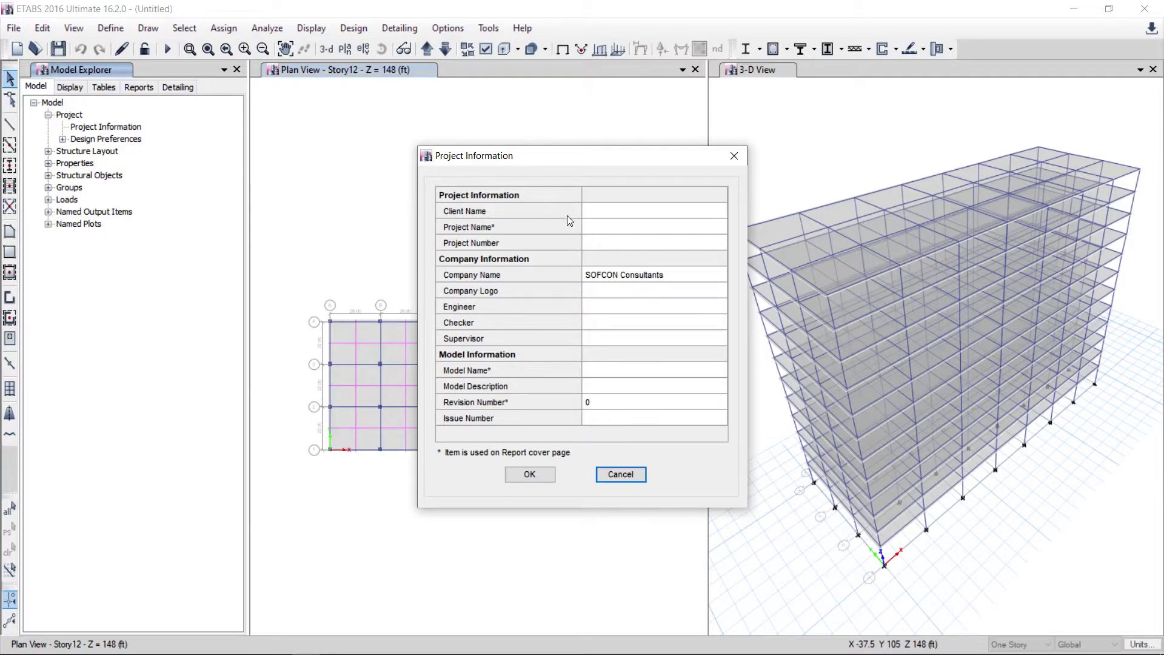
click(594, 216)
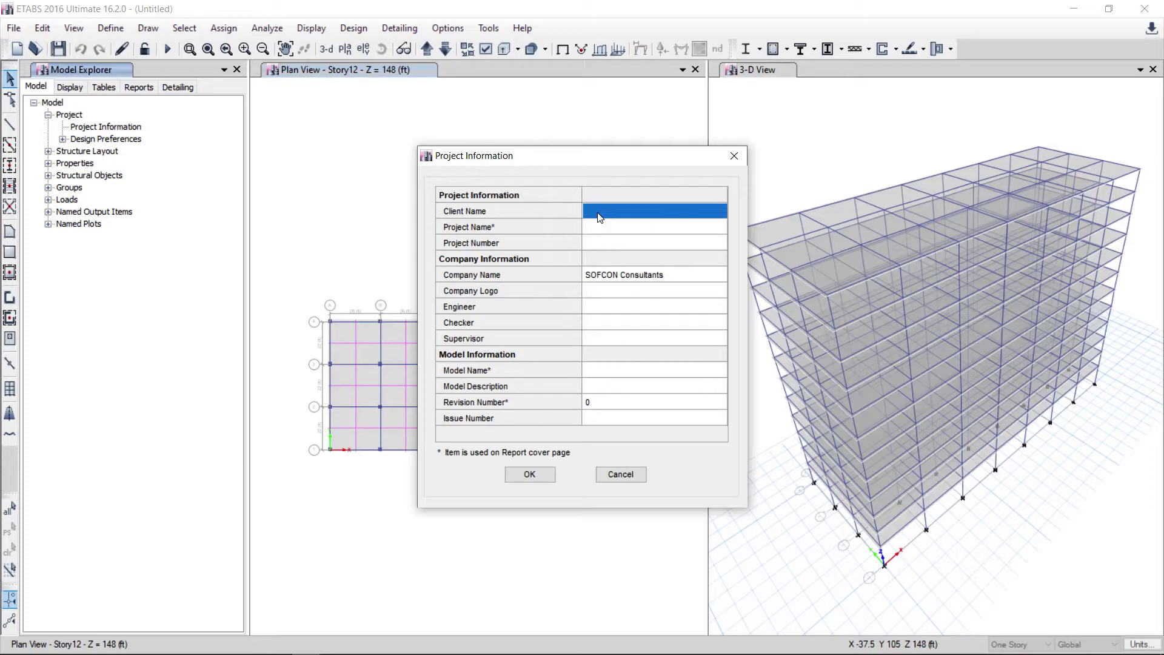
text(X)
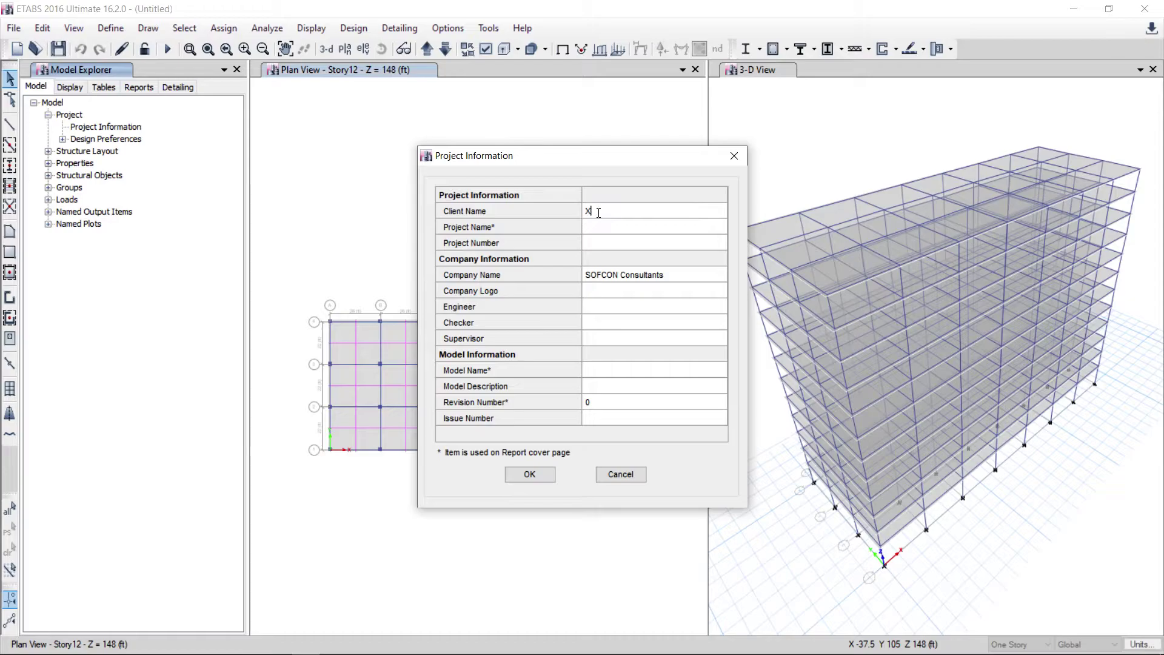
text(YZ)
text( PRM)
text(ATE )
text(L)
text(TD)
Set the project name to HIGH RISE FLATS and the project number to 1
click(601, 228)
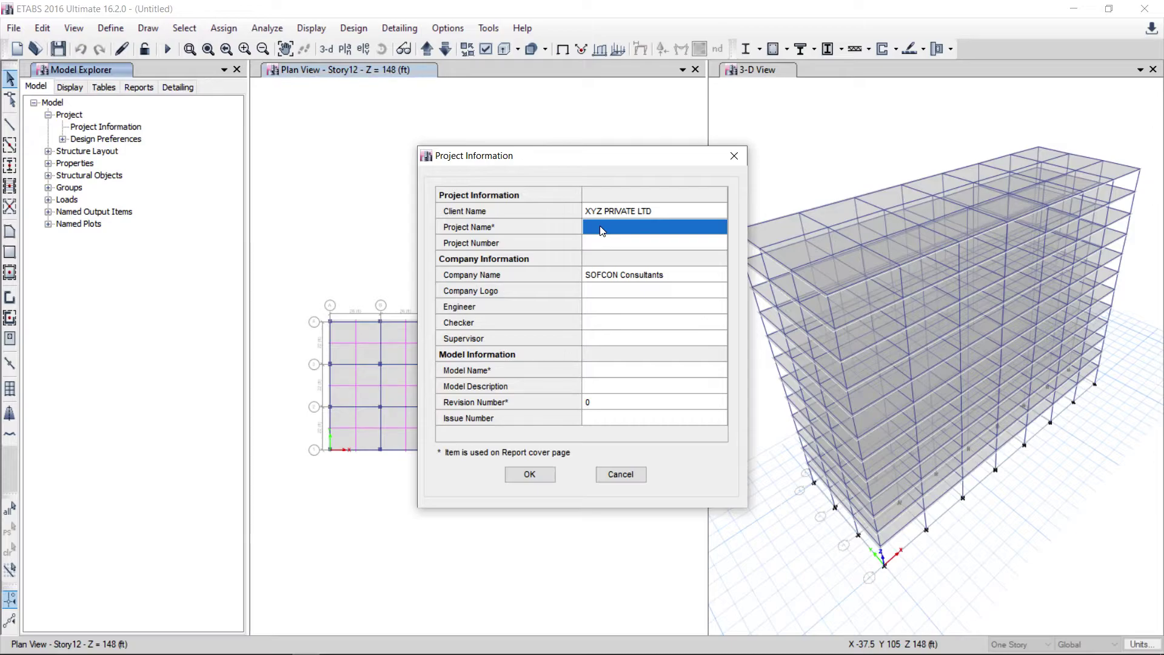
text(HIGH RISE FLATS)
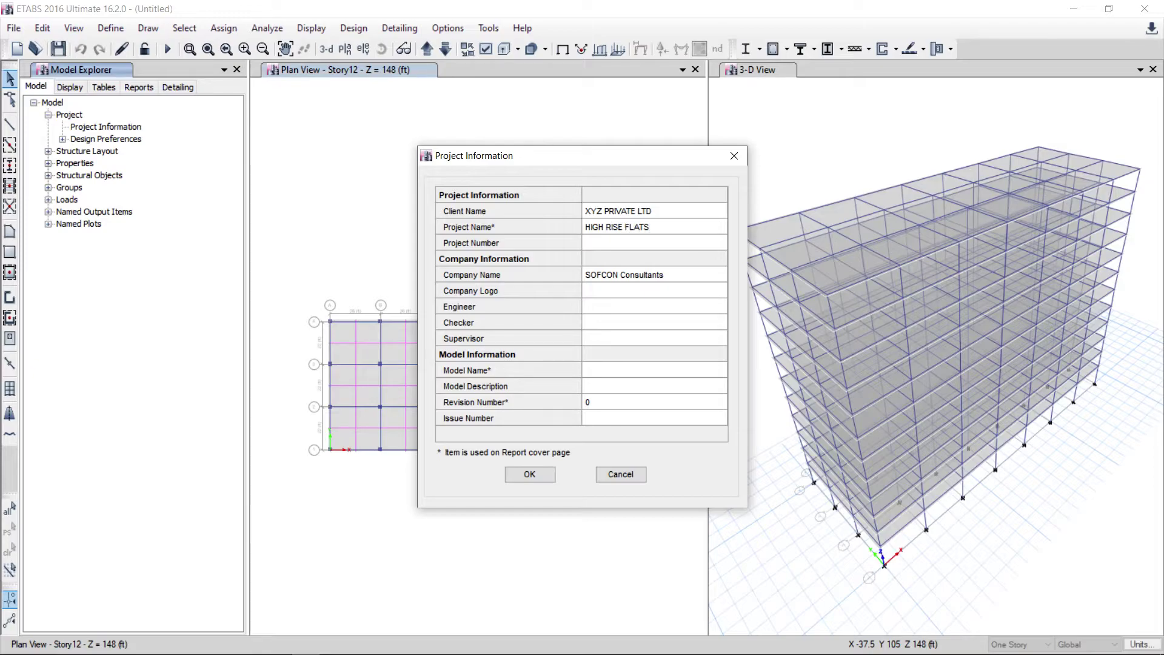
click(600, 248)
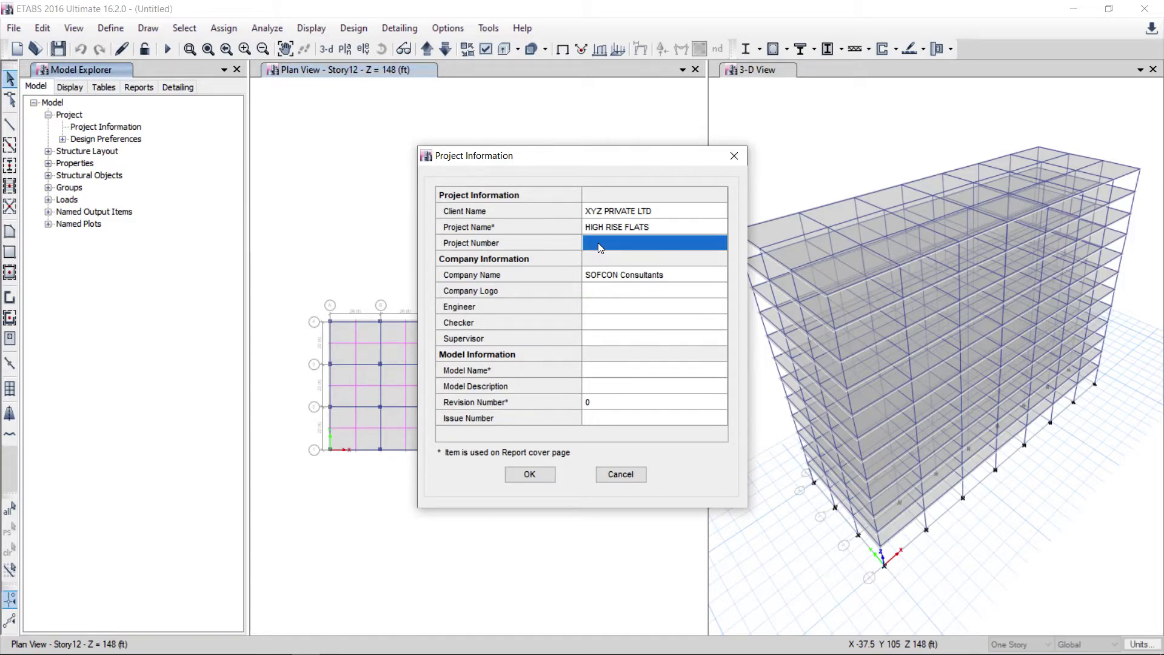
text(1)
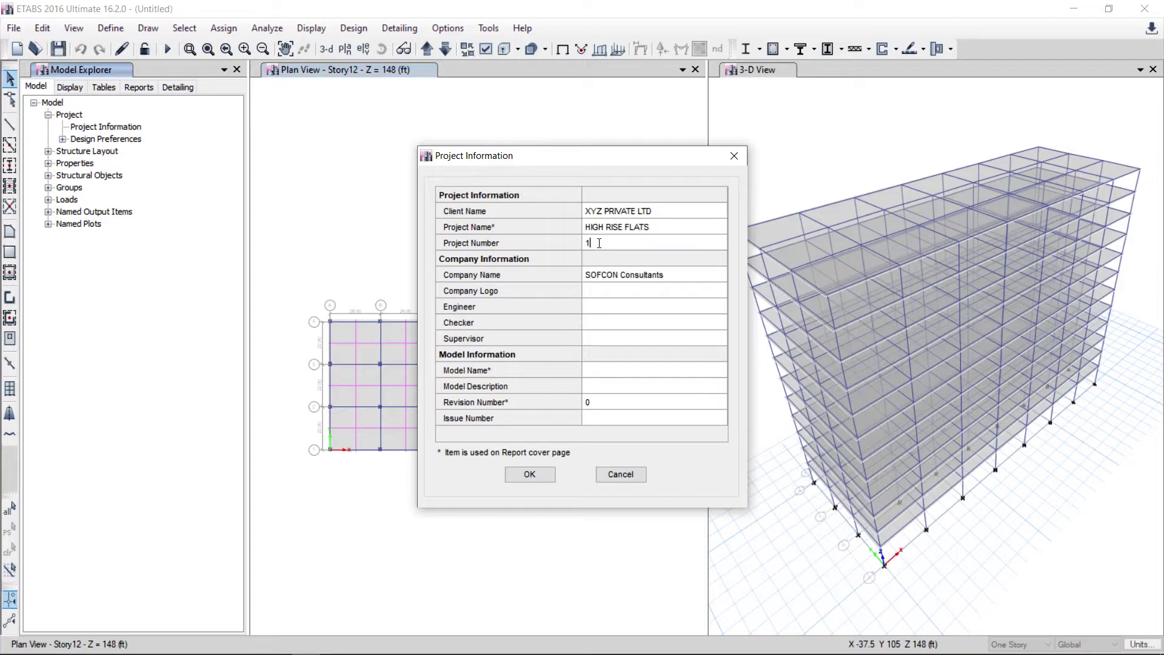
Replace the company name in the project information with ABCD CONSULTANTS
click(671, 279)
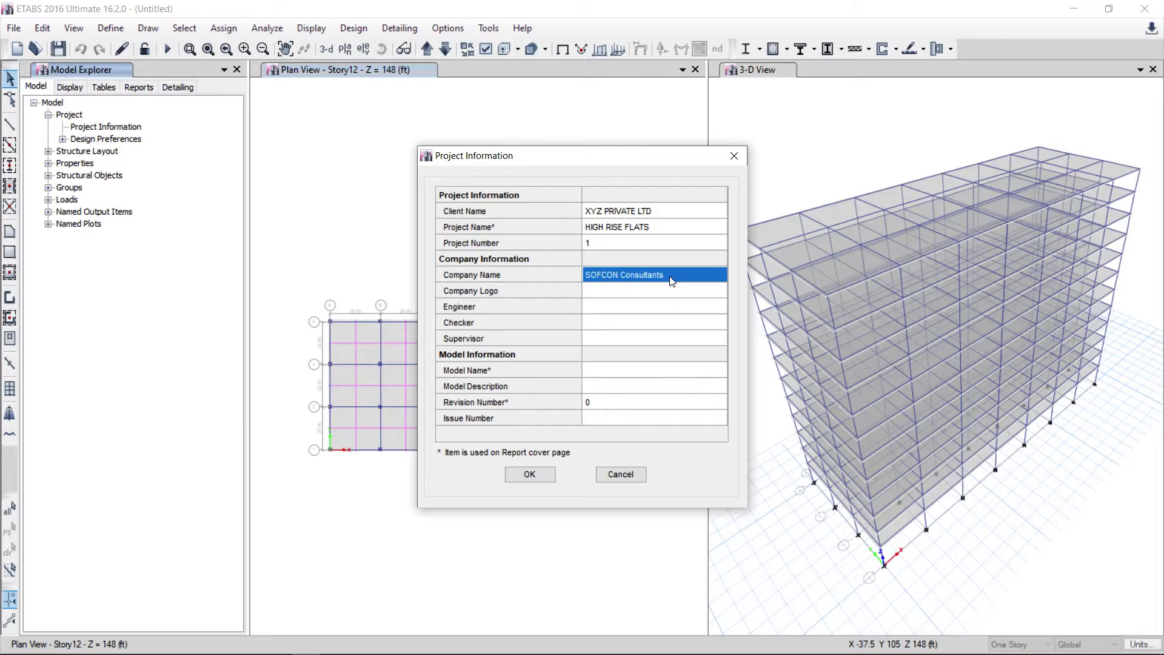
text(A)
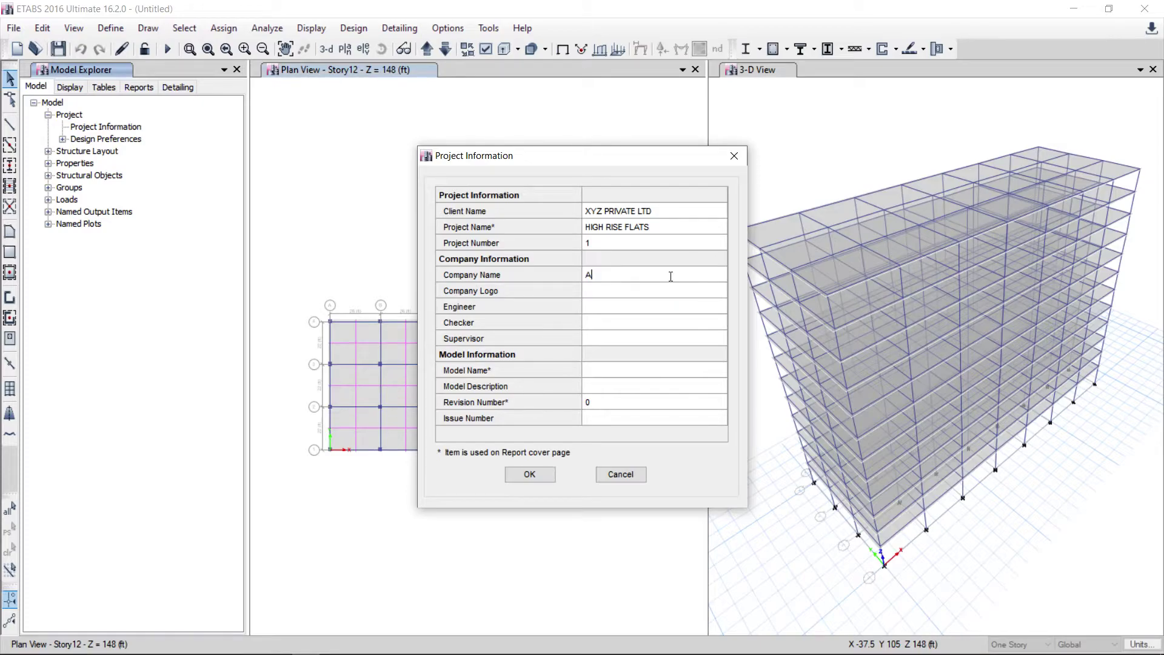
text(BCD CONSULTANTS)
click(598, 296)
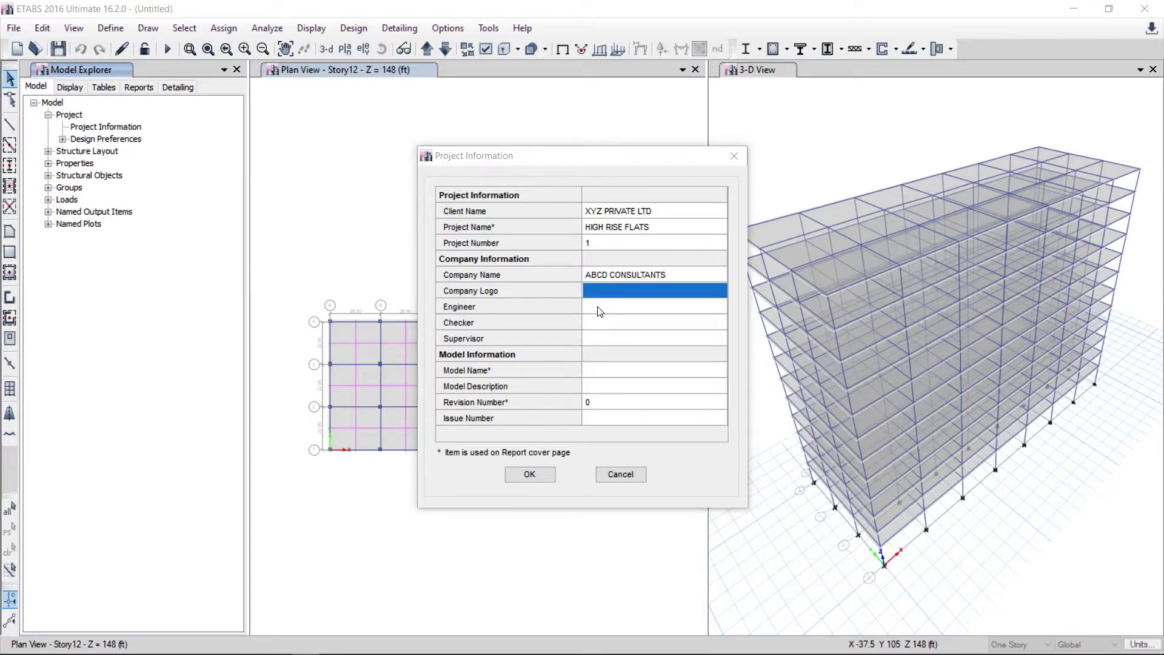
click(934, 500)
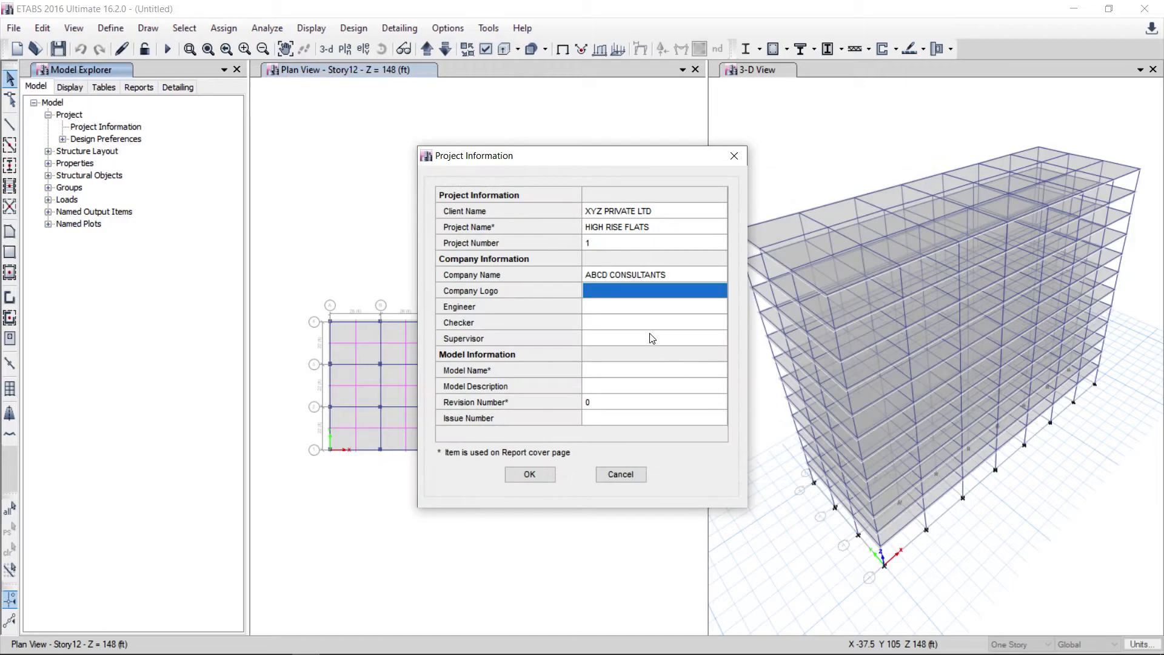
click(601, 296)
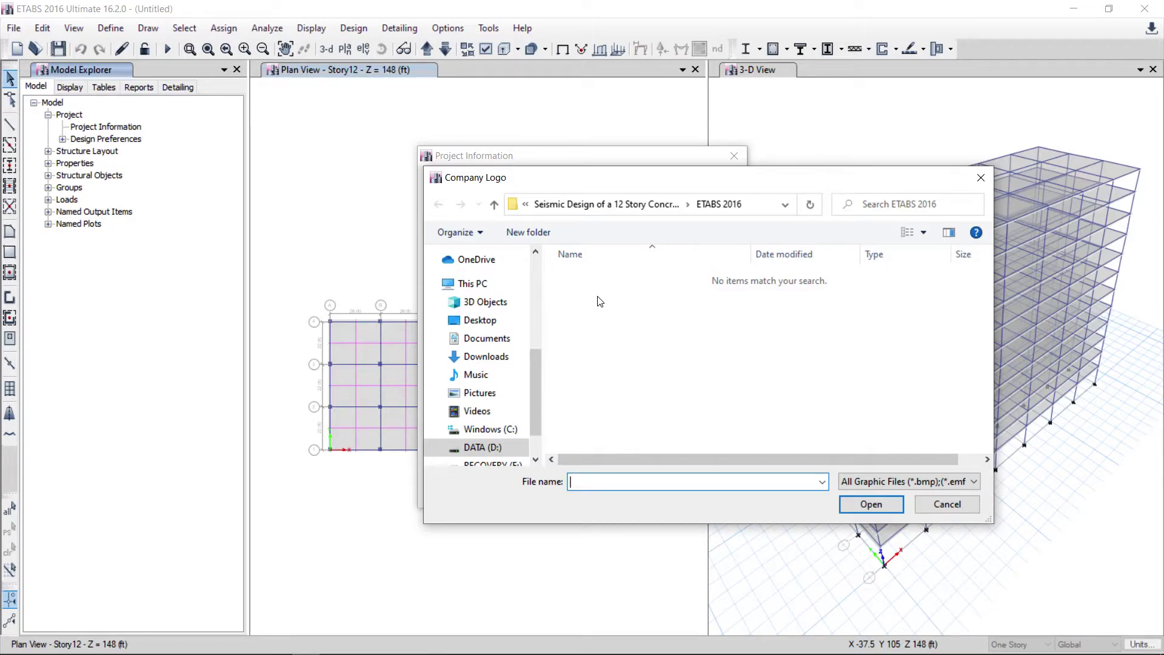
click(936, 505)
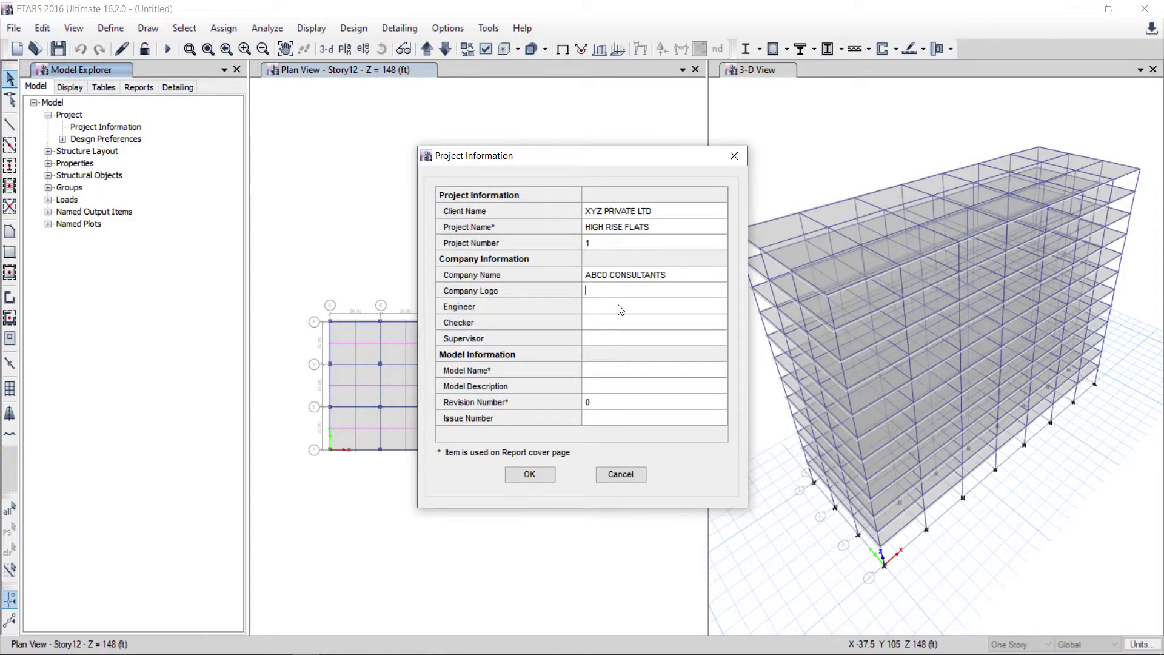
Enter the engineer's initials, and set both the checker and the supervisor to PUBLIC
click(619, 310)
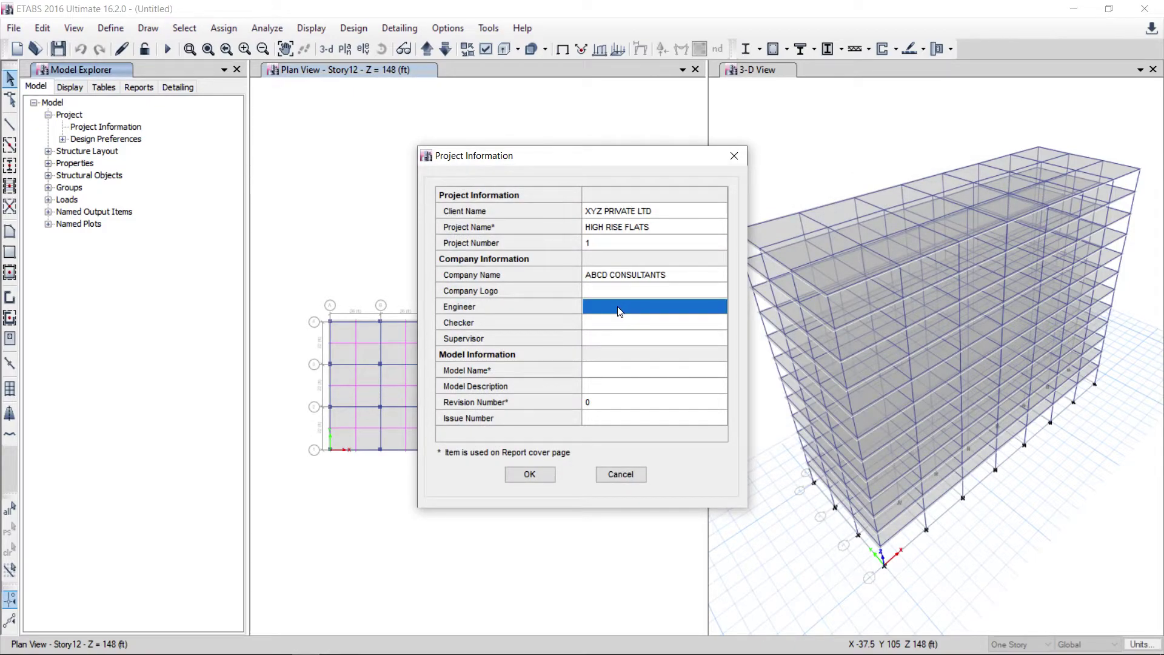
text(MSH)
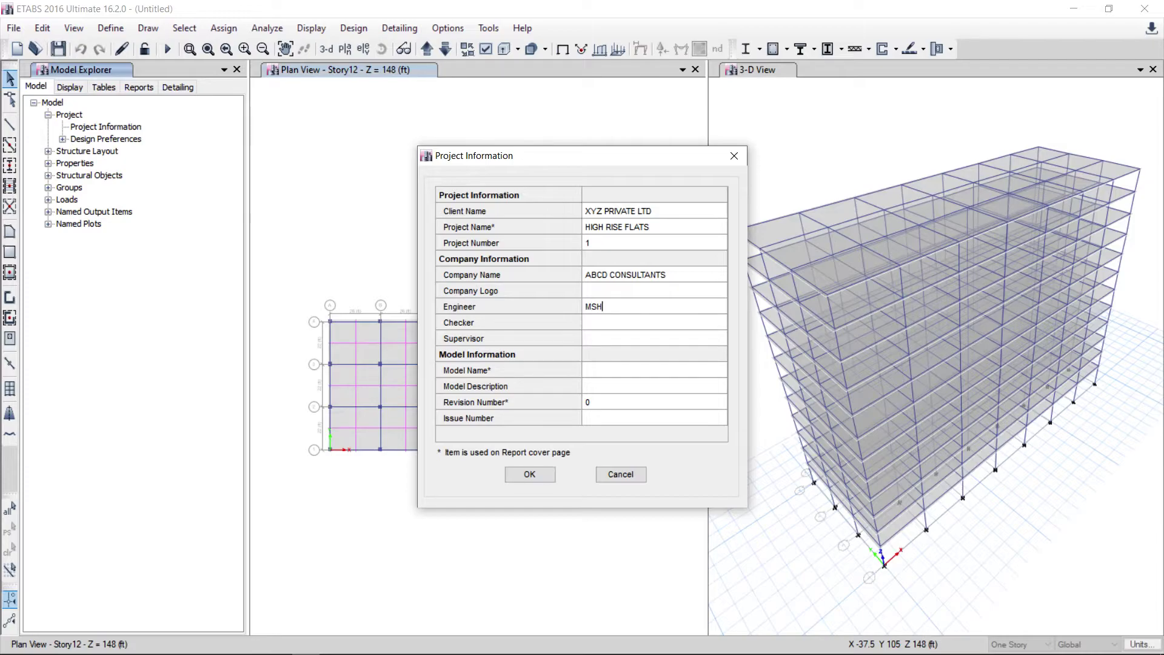
click(602, 326)
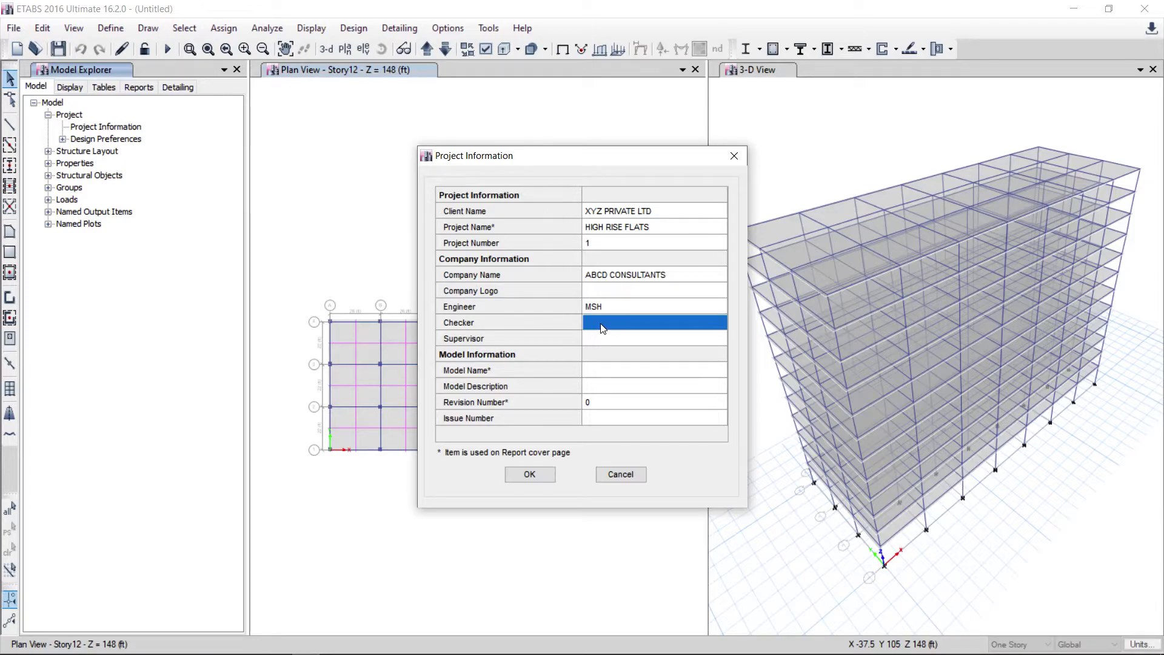
text(P)
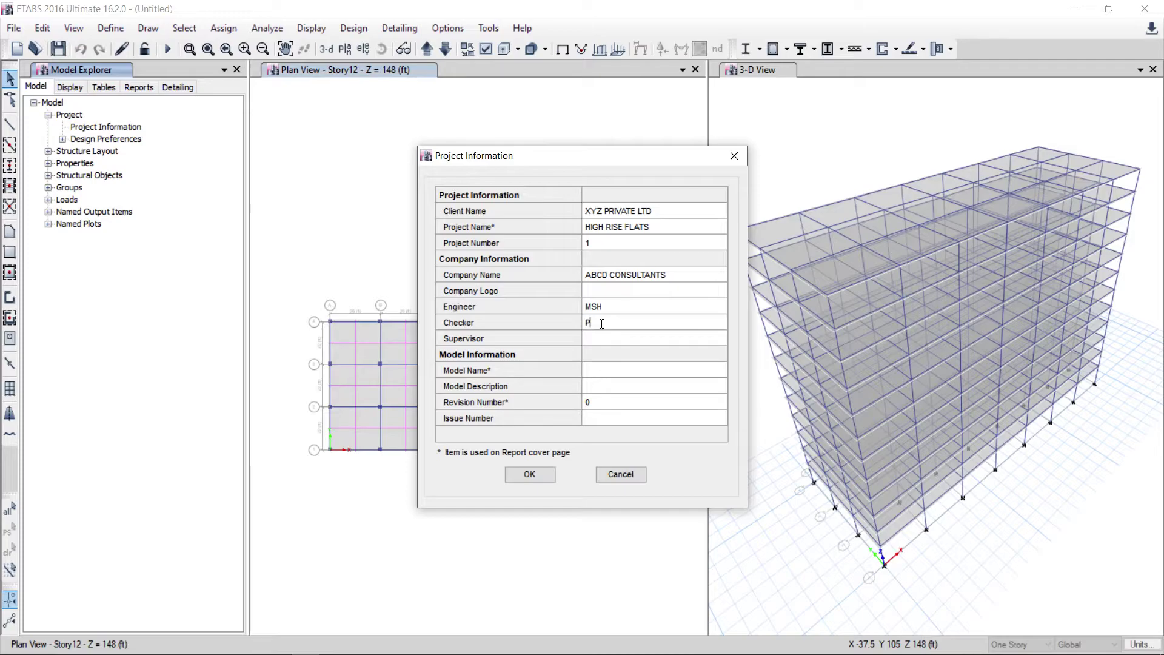
text(UBLIC)
click(596, 339)
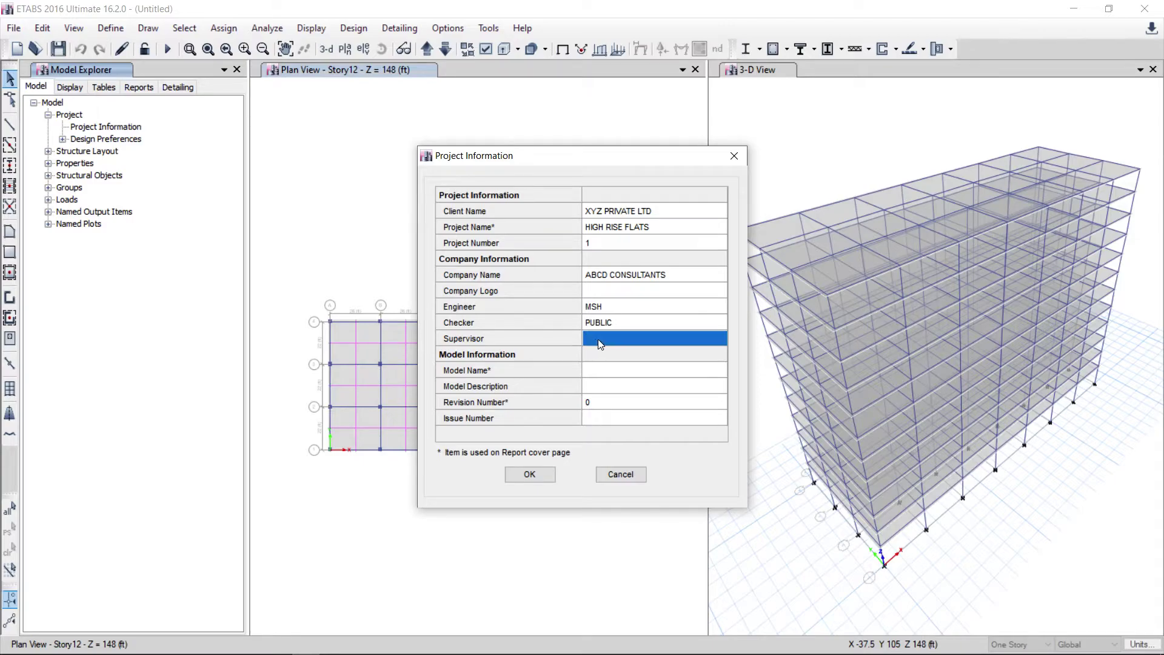
text(PU)
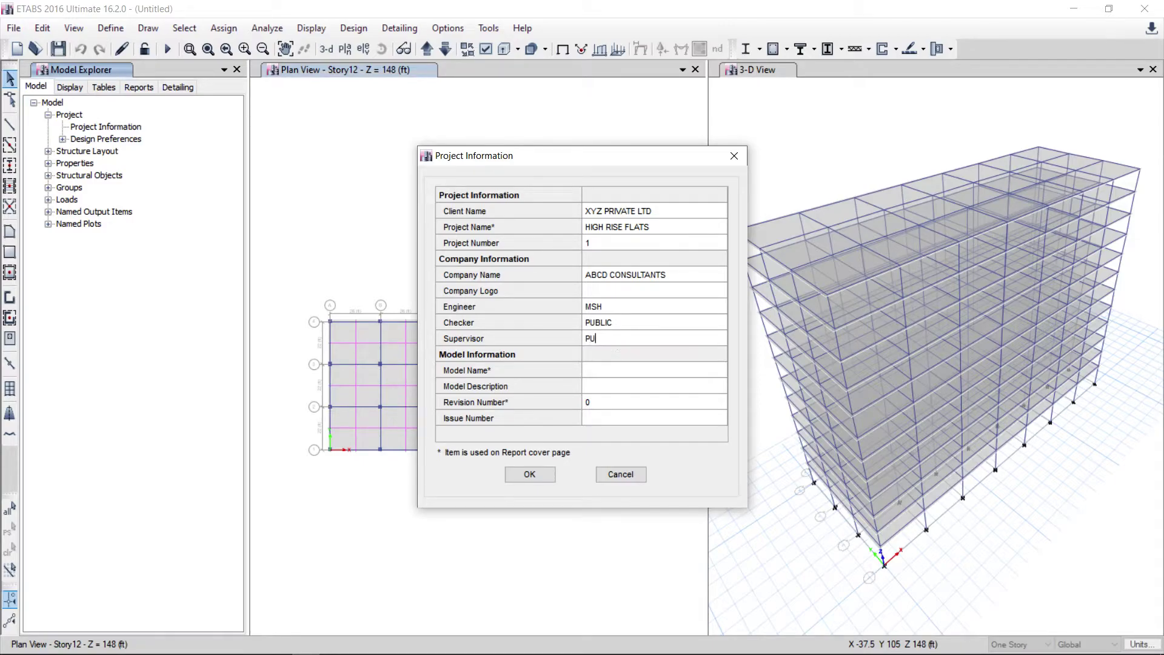
text(BLIC)
Set the model name to EXAMPLE 29.1 2020 and accept the project information
click(600, 376)
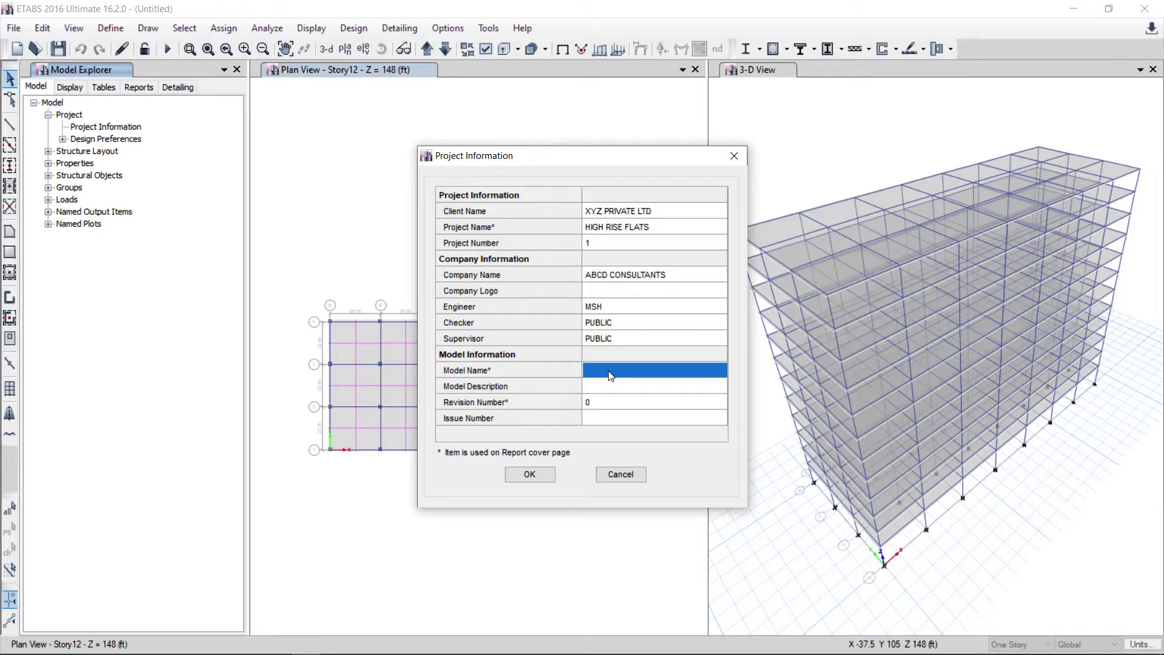
text(E)
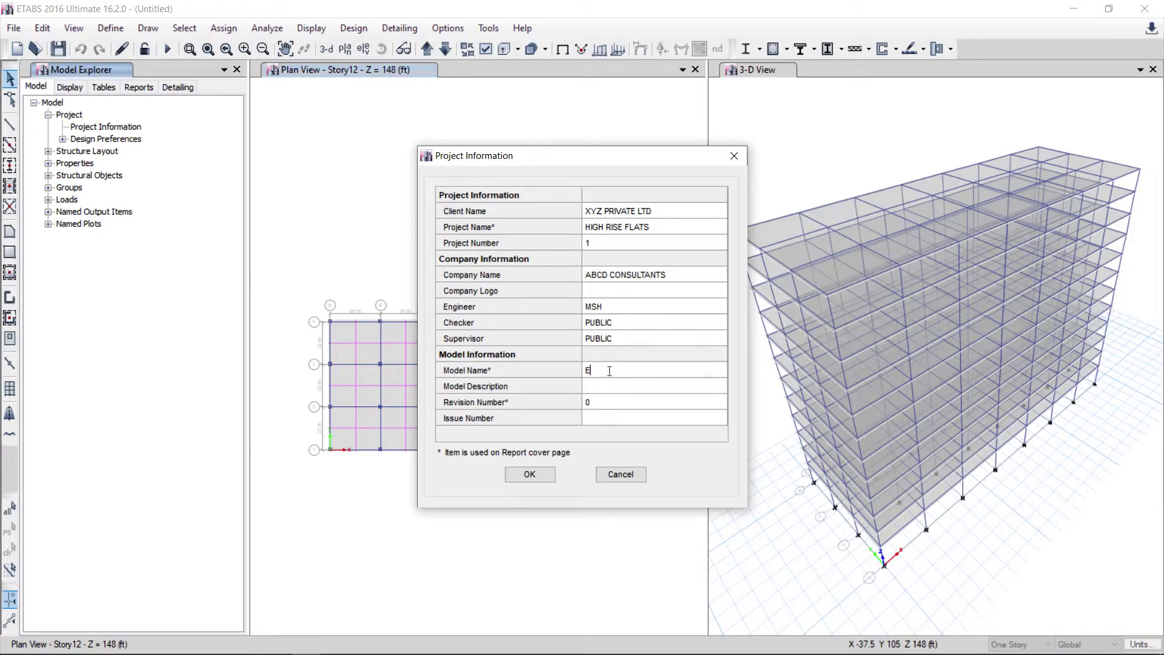
text(XAMPLE 29.)
text(1 2020)
click(529, 475)
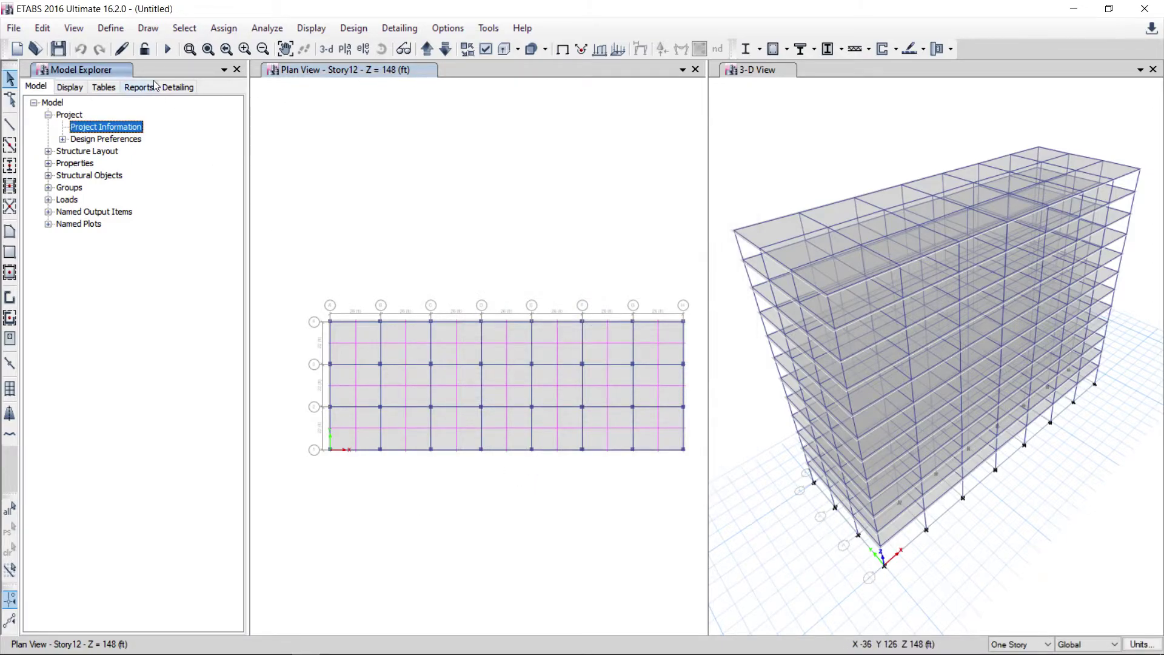
Save the model in the ETABS 2016 folder under the file name EXAMPLE 29.1 2020
click(12, 28)
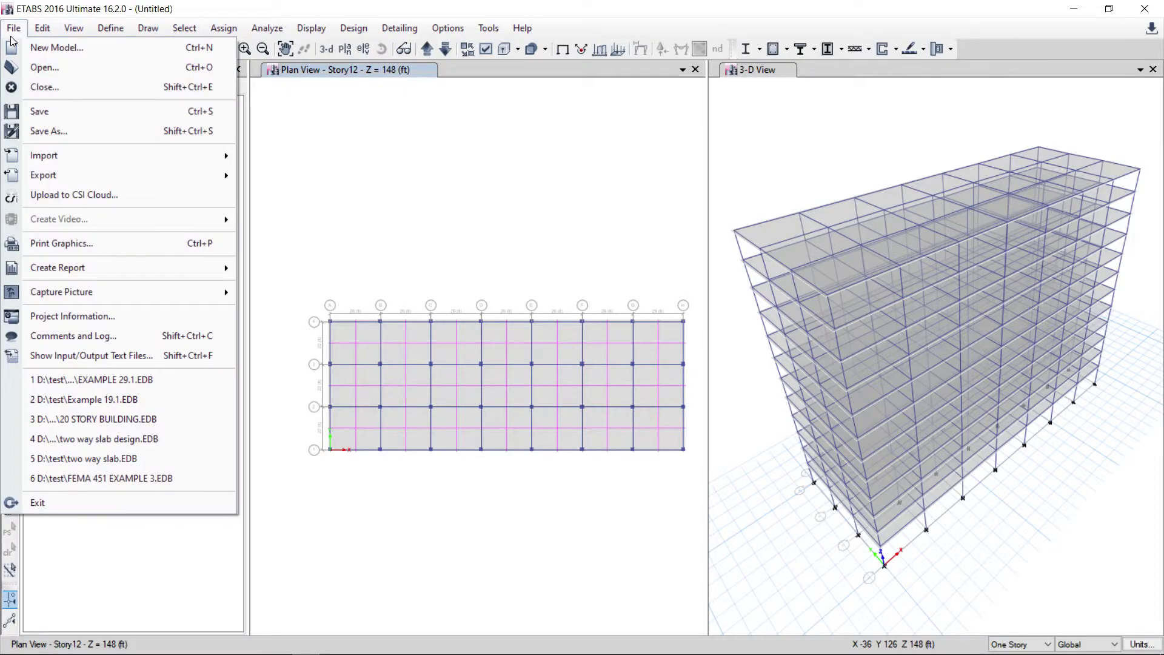
click(54, 133)
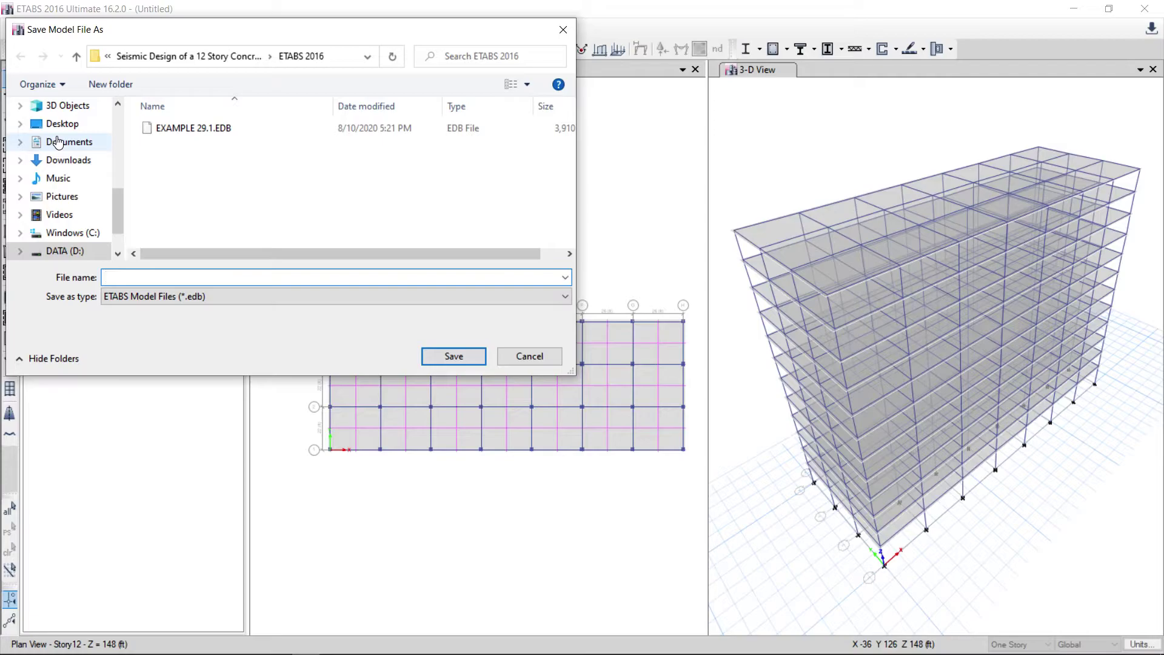
text(EXA)
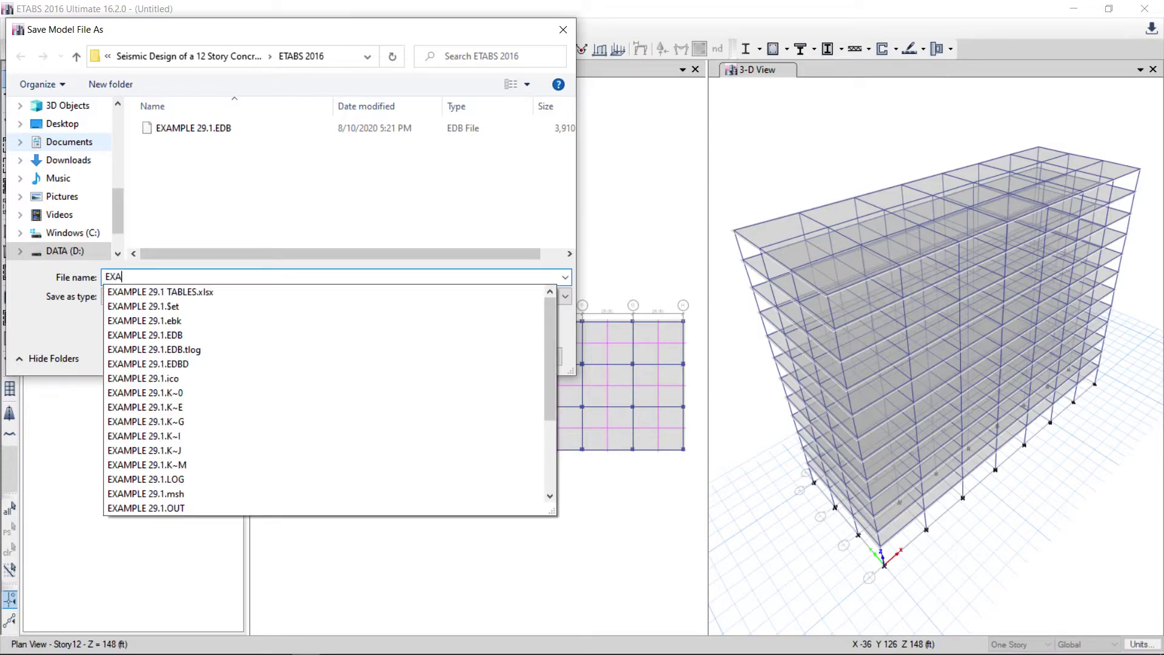
text(MPLE 29.1 2020)
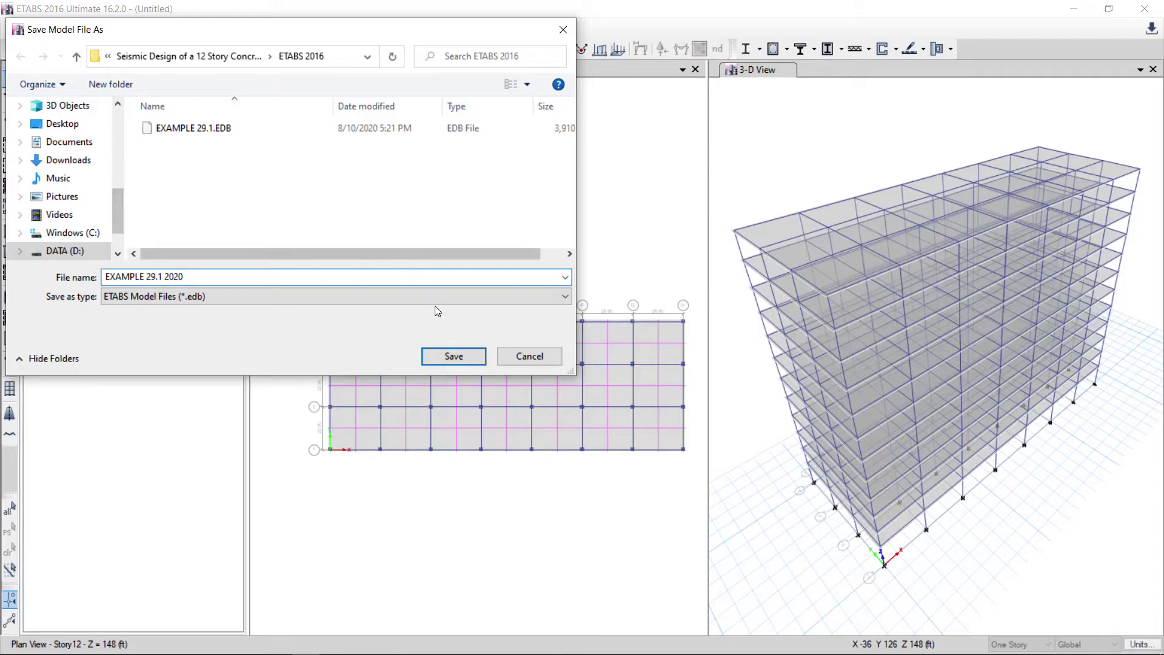
click(453, 357)
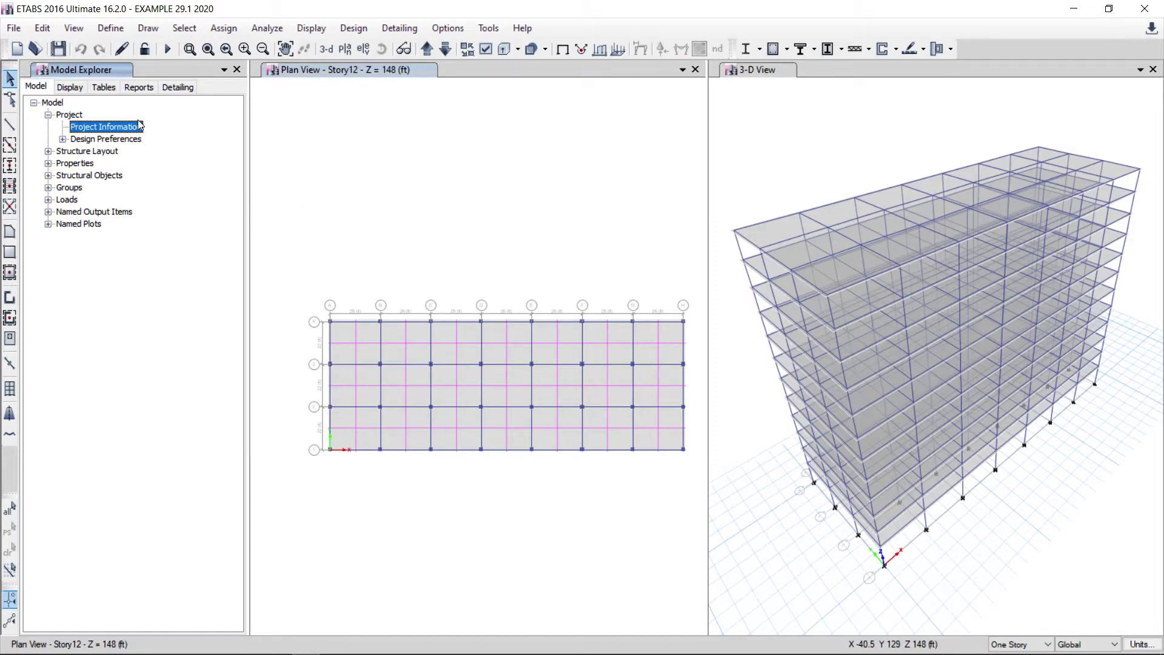
click(112, 30)
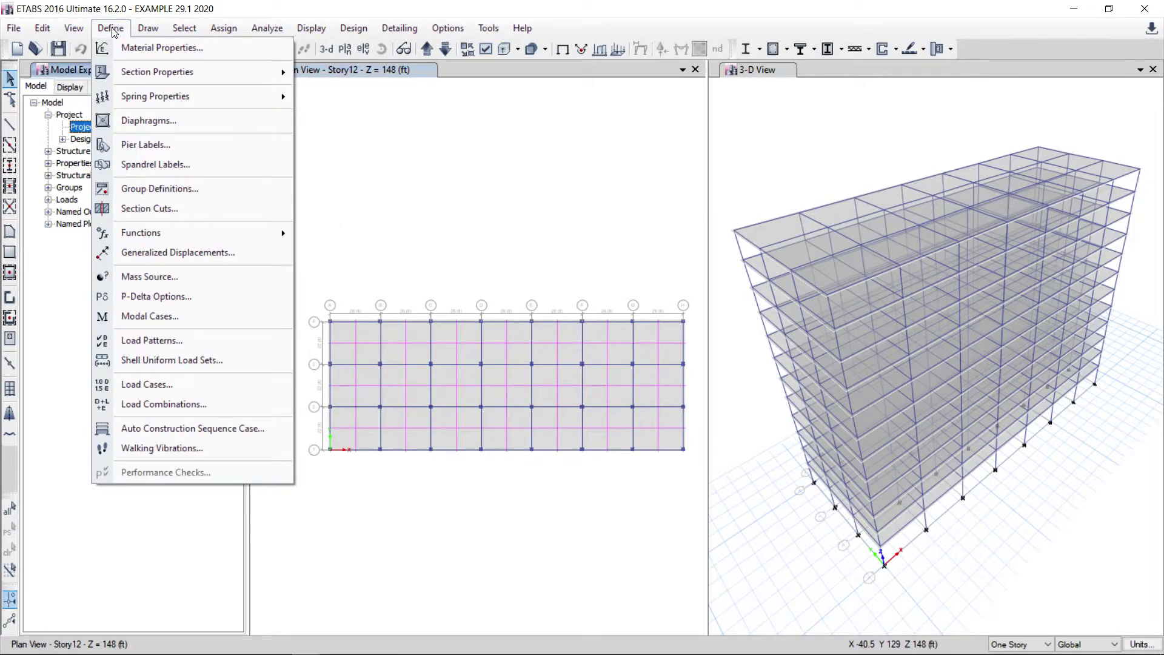
click(147, 342)
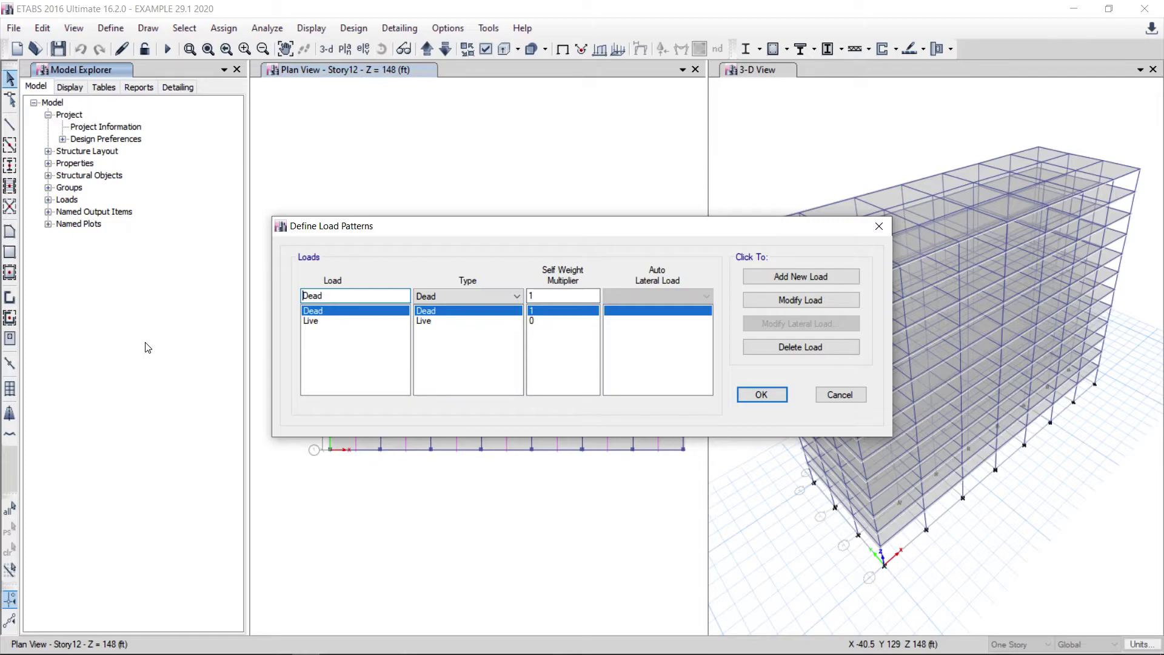
double_click(341, 295)
text(Wind)
click(516, 296)
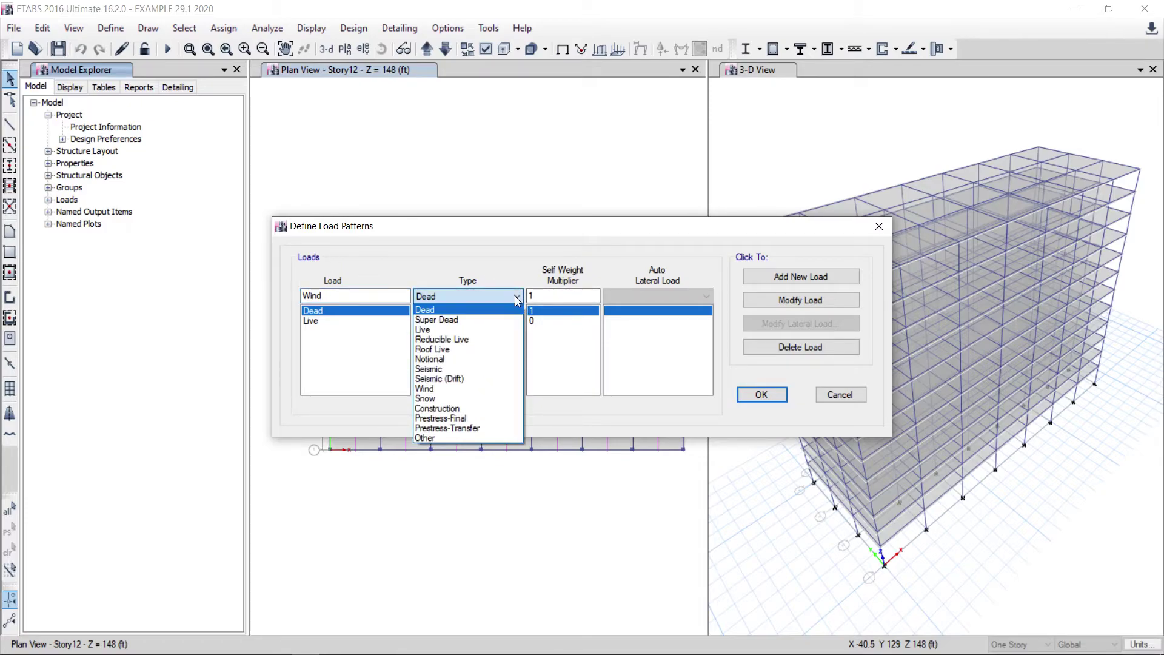
click(441, 389)
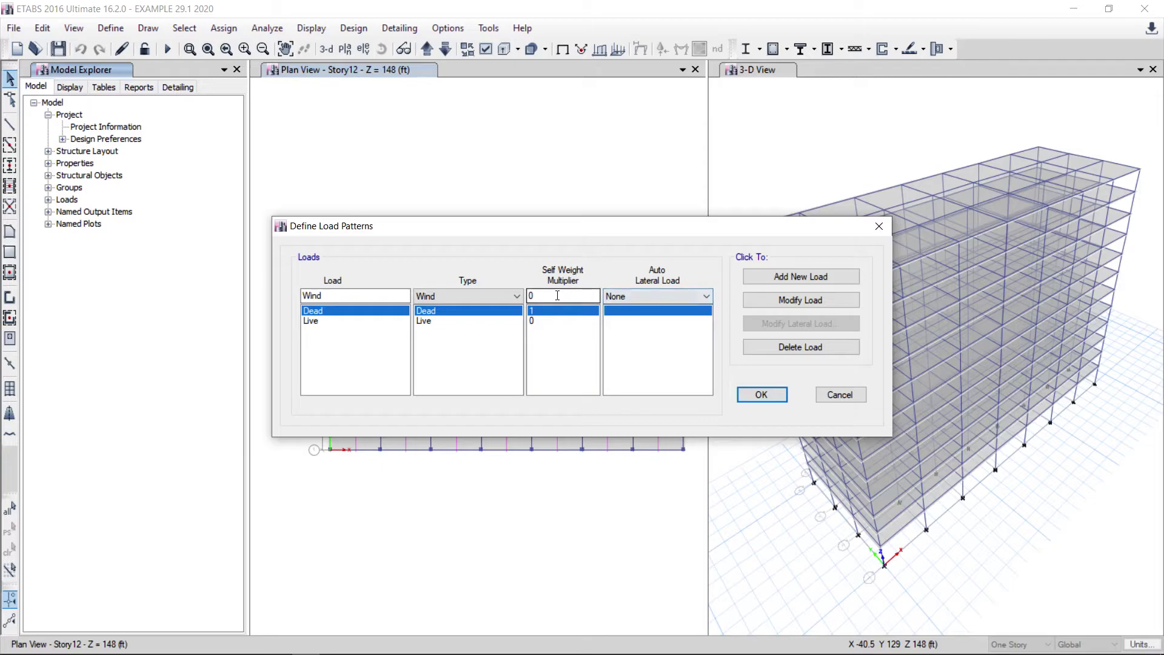
click(707, 297)
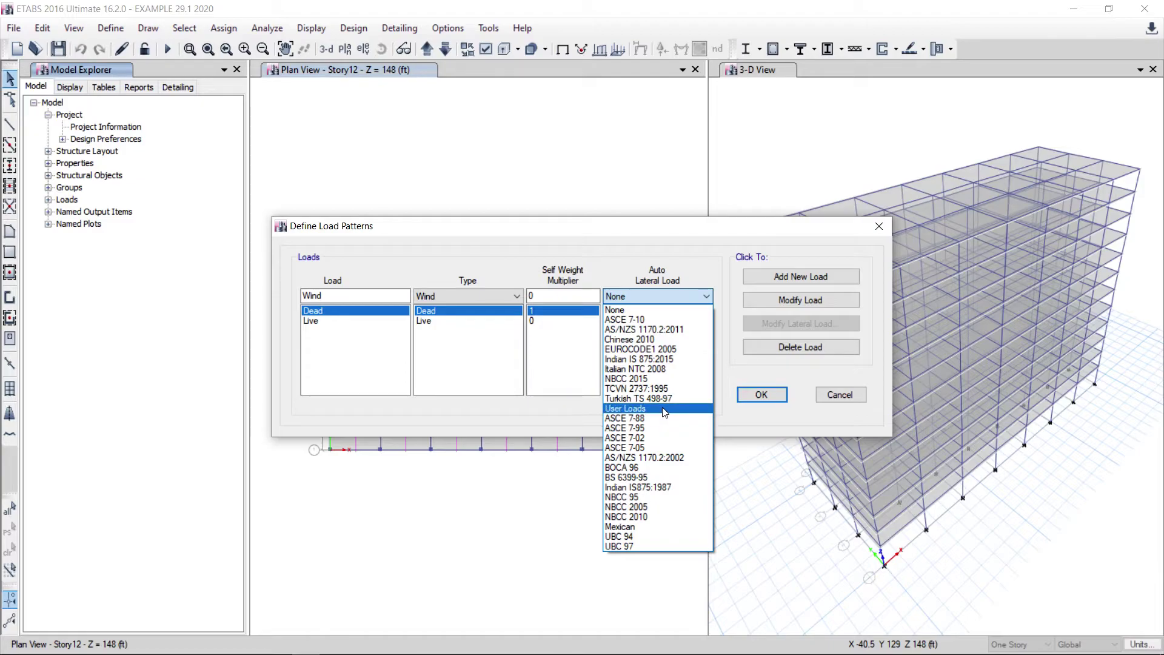
click(645, 449)
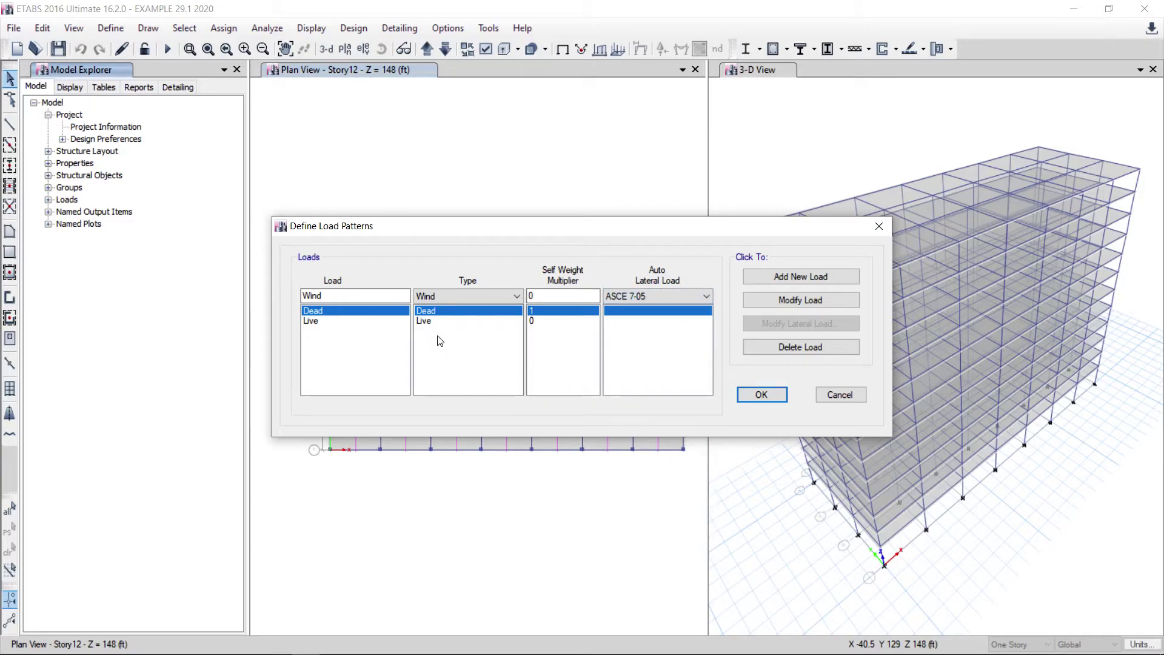
click(820, 302)
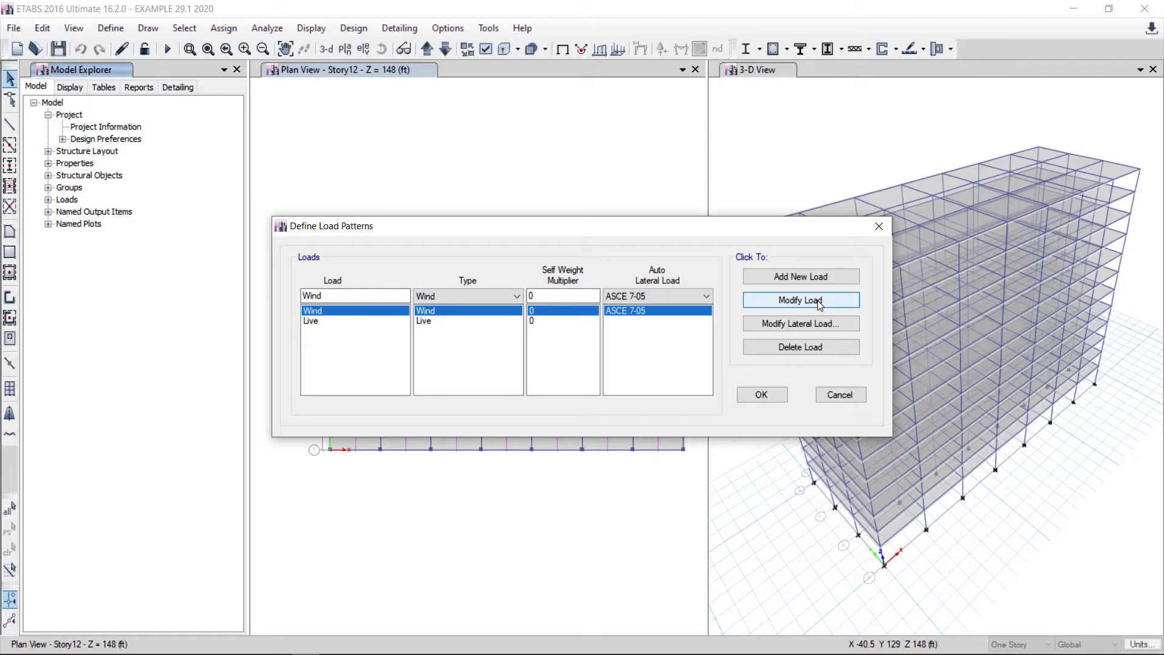
click(860, 396)
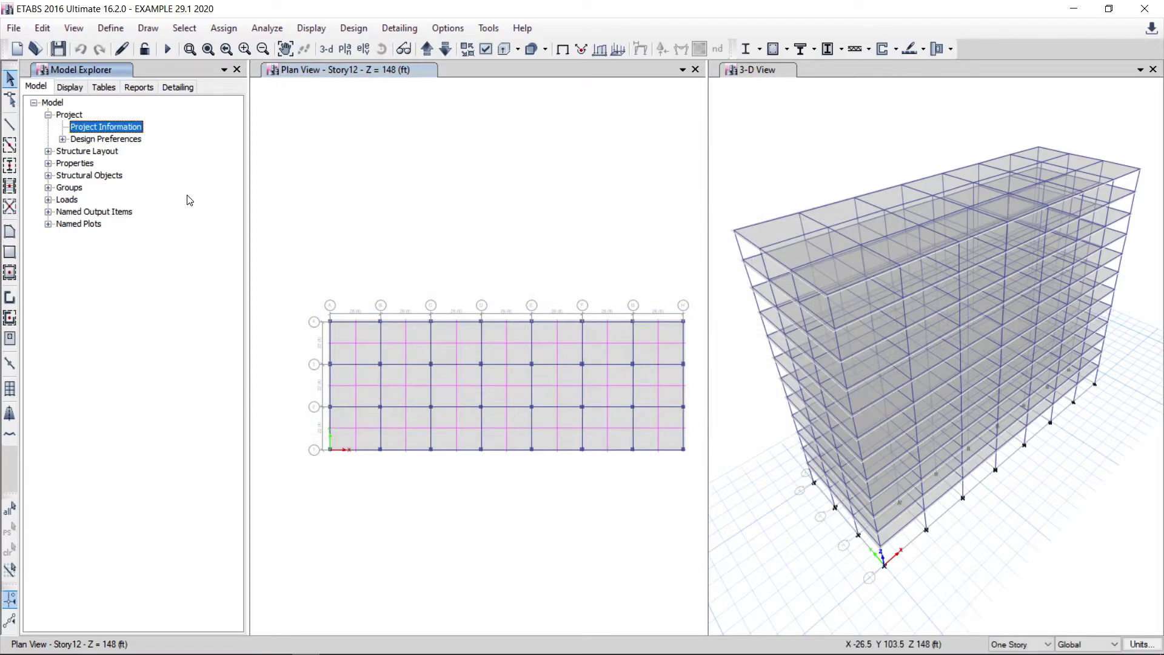
Add a new load pattern named Wind, of type Wind, with ASCE 7-05 as its auto lateral load
click(110, 28)
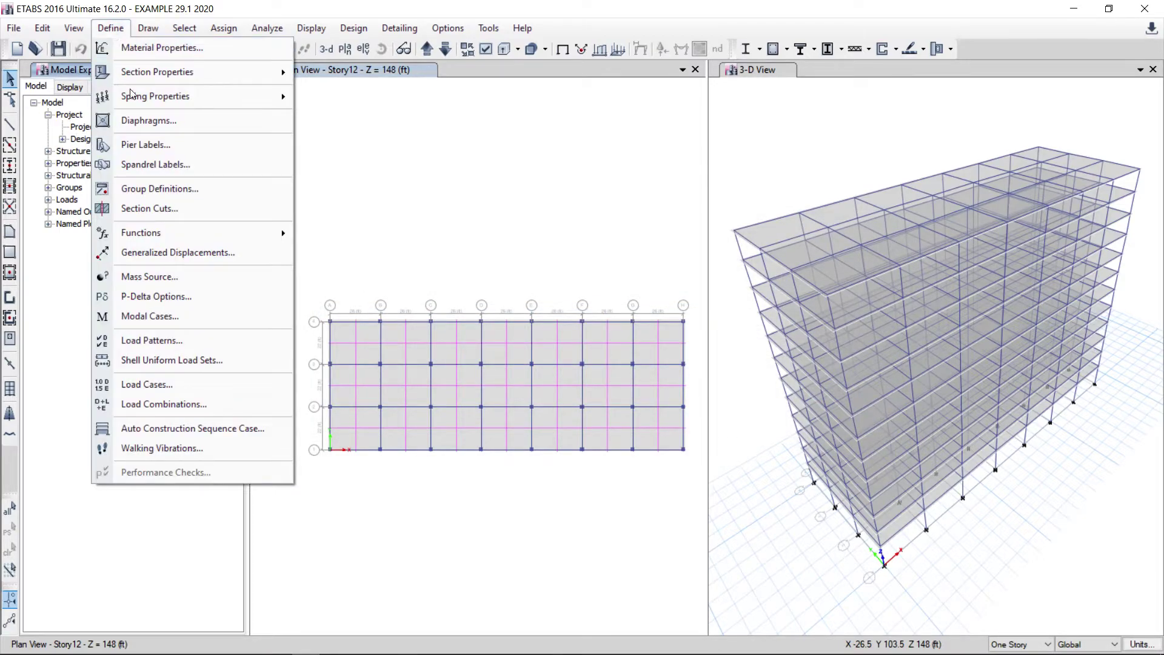
click(158, 340)
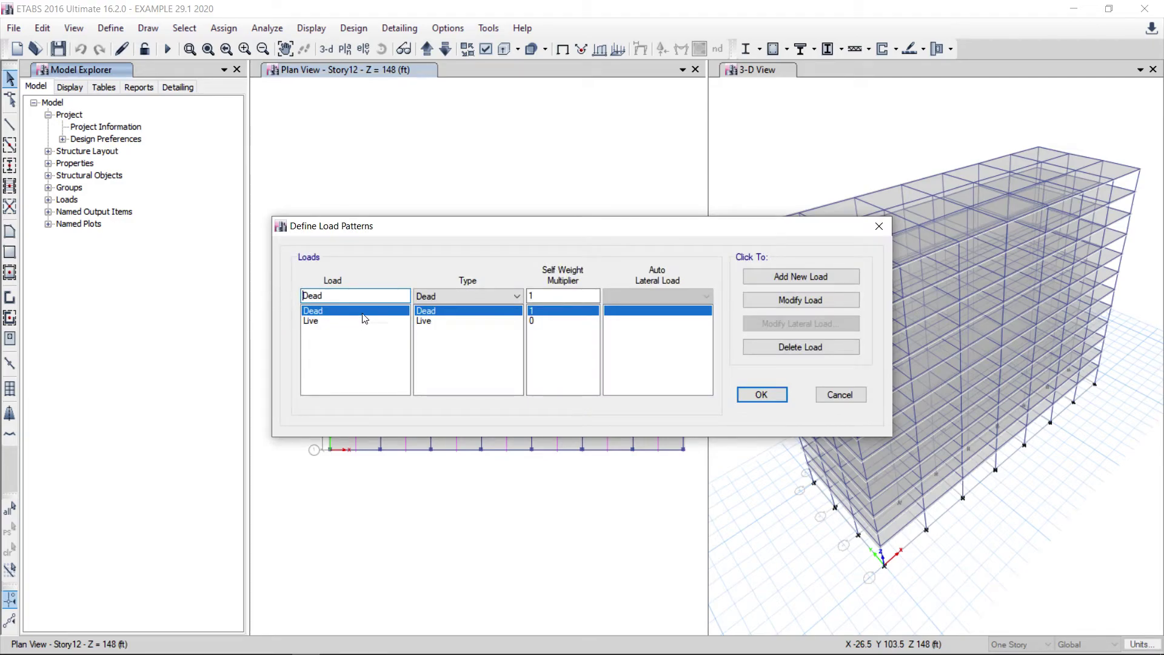
click(336, 296)
double_click(338, 295)
text(Wind)
click(515, 298)
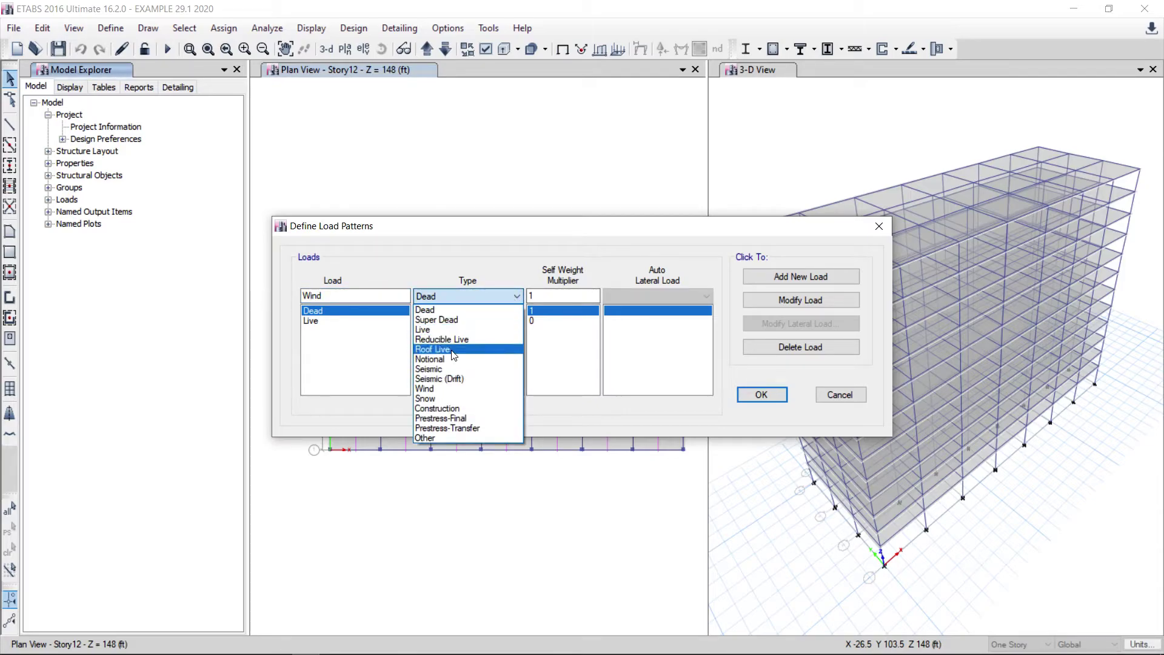
click(442, 388)
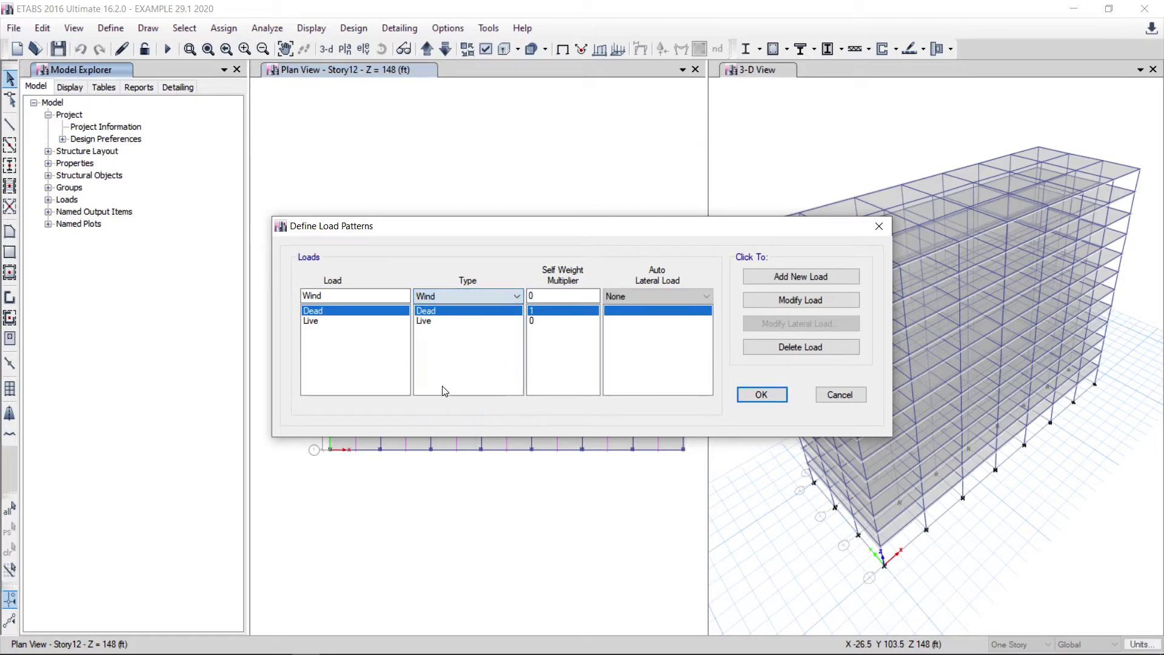
click(703, 296)
click(654, 452)
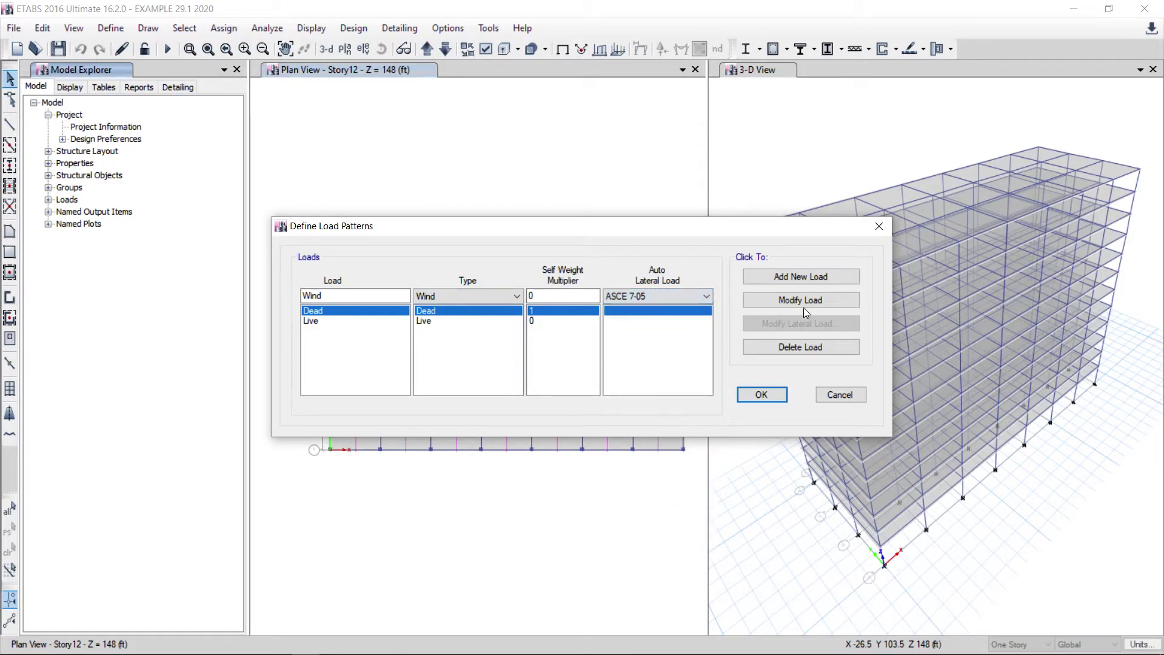
click(821, 276)
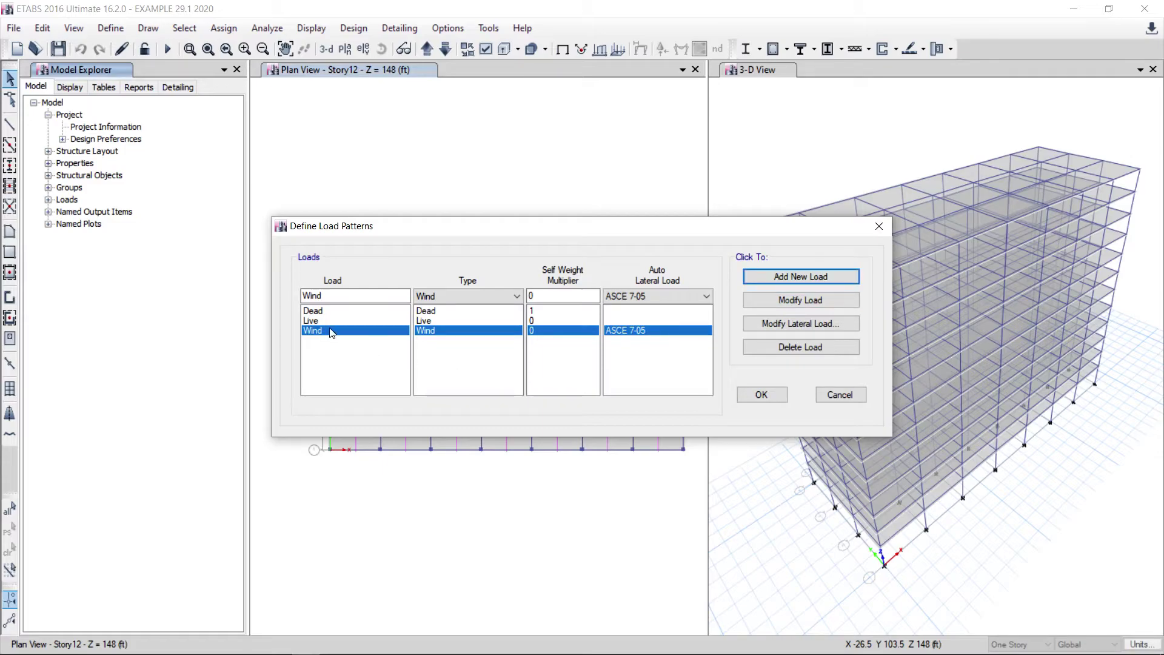
Set the Wind pattern's exposure type to C, leave the parapet excluded, and accept the lateral load settings
click(806, 326)
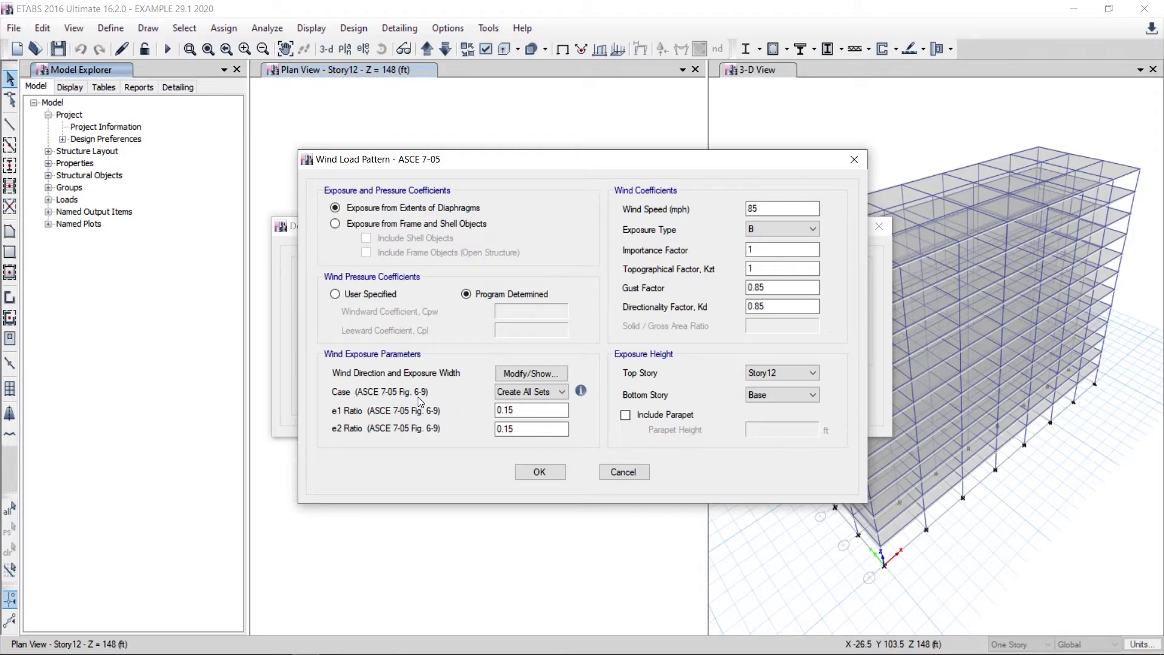
mouse_move(581, 392)
click(812, 229)
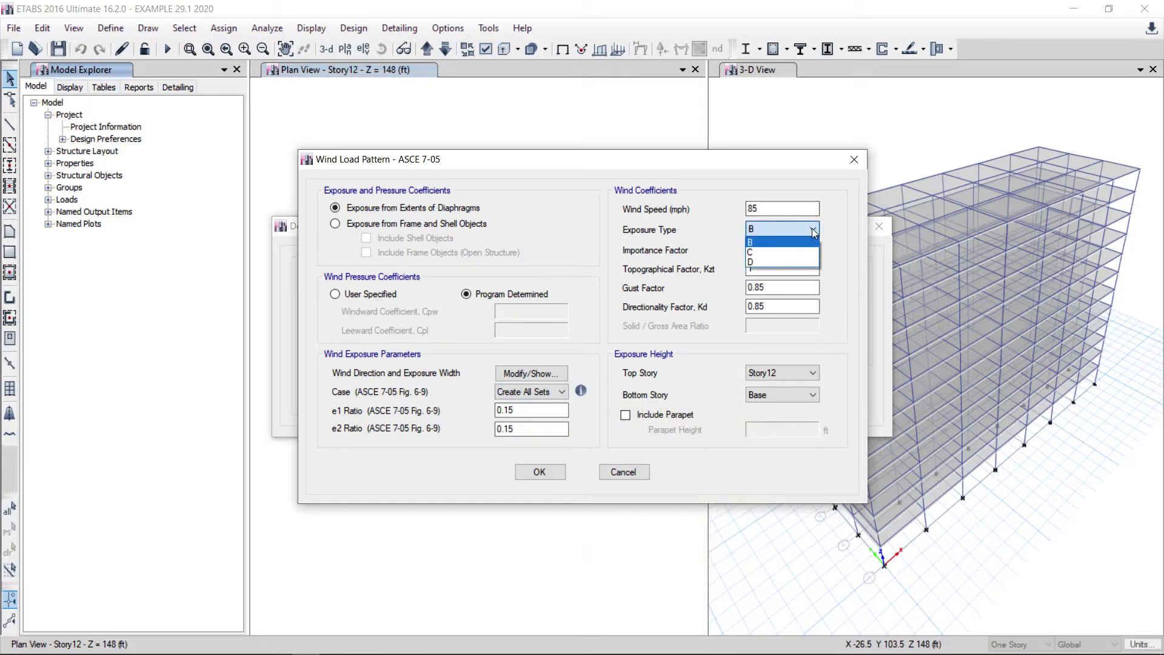
click(756, 253)
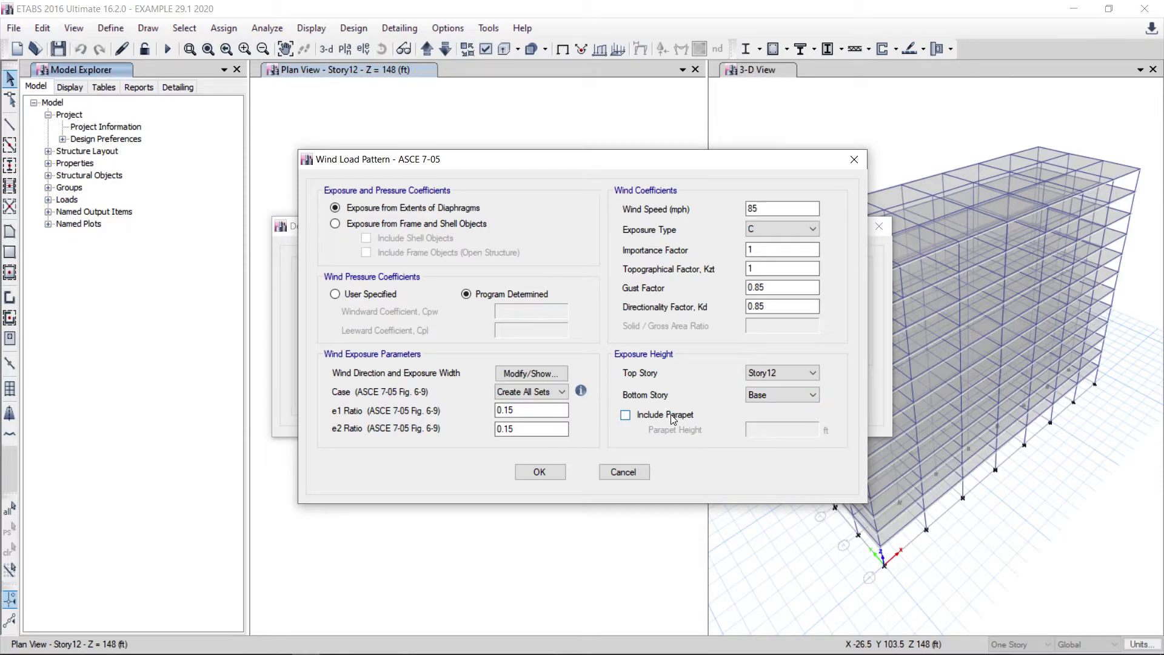
click(625, 415)
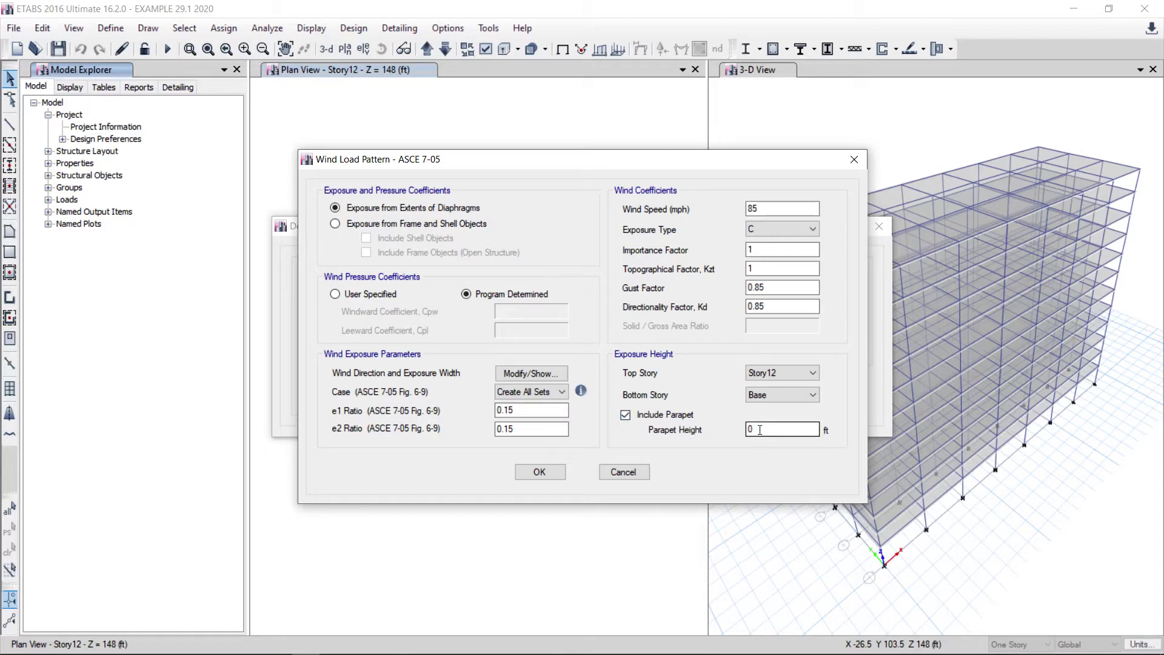
click(624, 415)
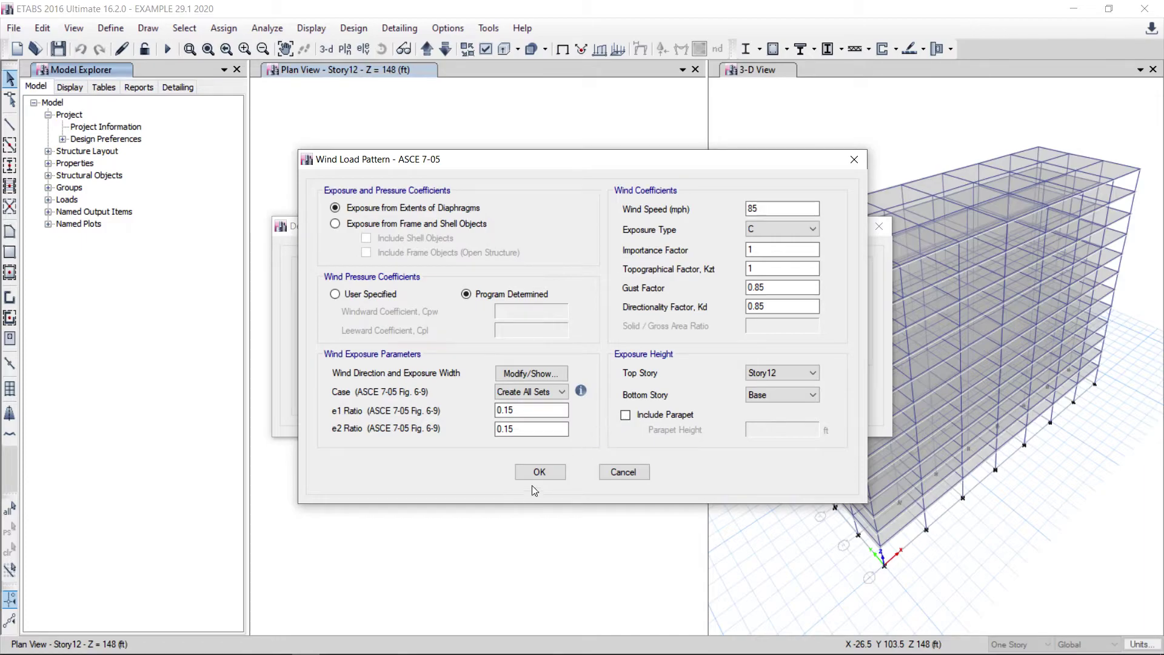
click(549, 475)
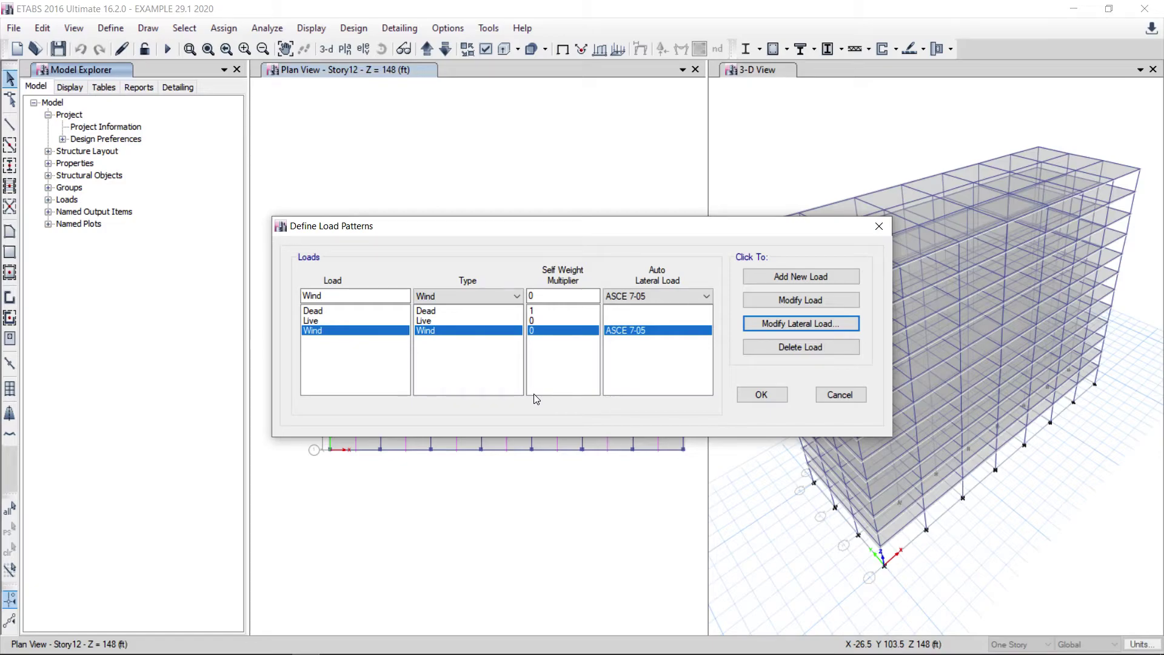
Add a load pattern named EQ-X, of type Seismic, with ASCE 7-05 as its auto lateral load
double_click(345, 295)
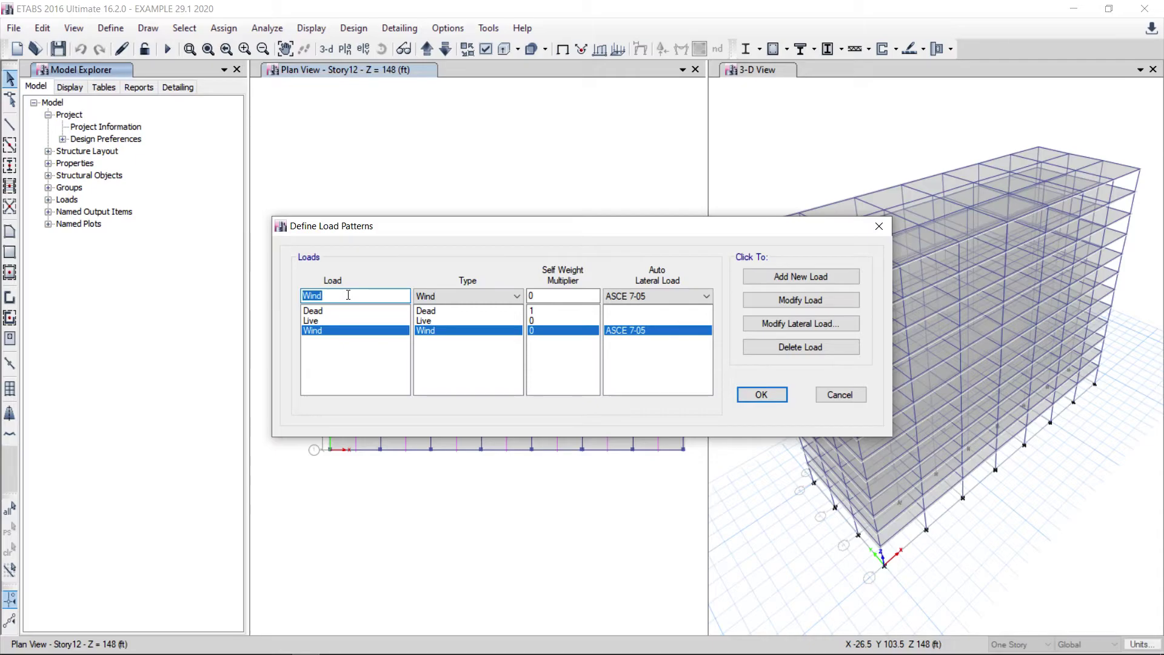
text(EQ-X)
click(520, 295)
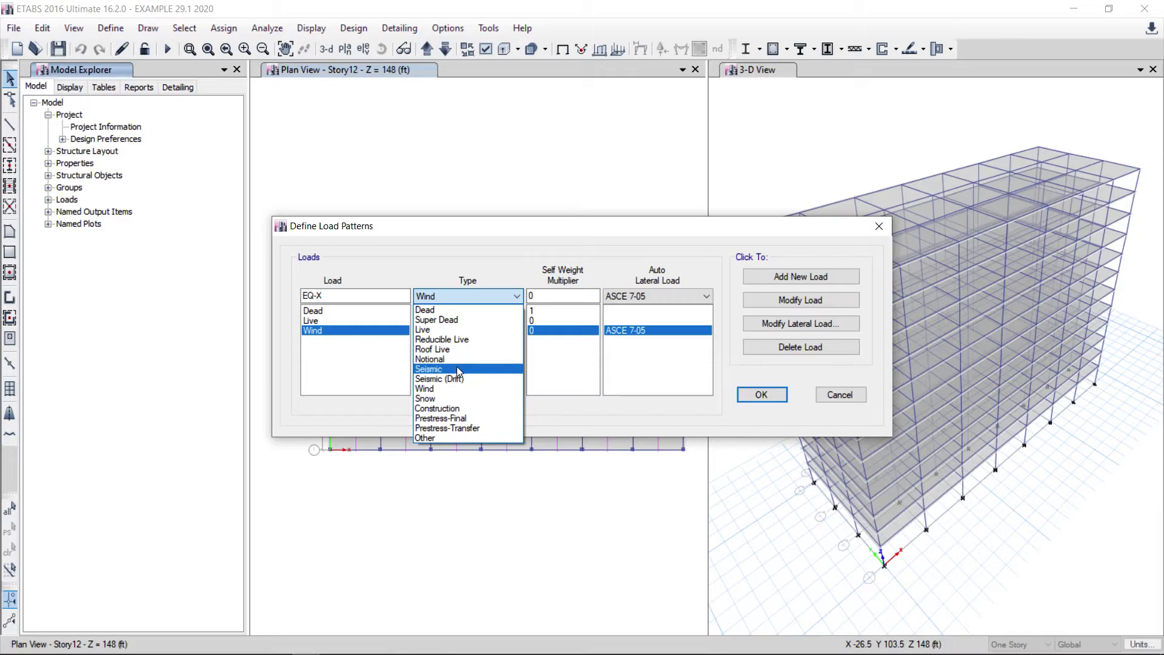
click(457, 368)
click(708, 296)
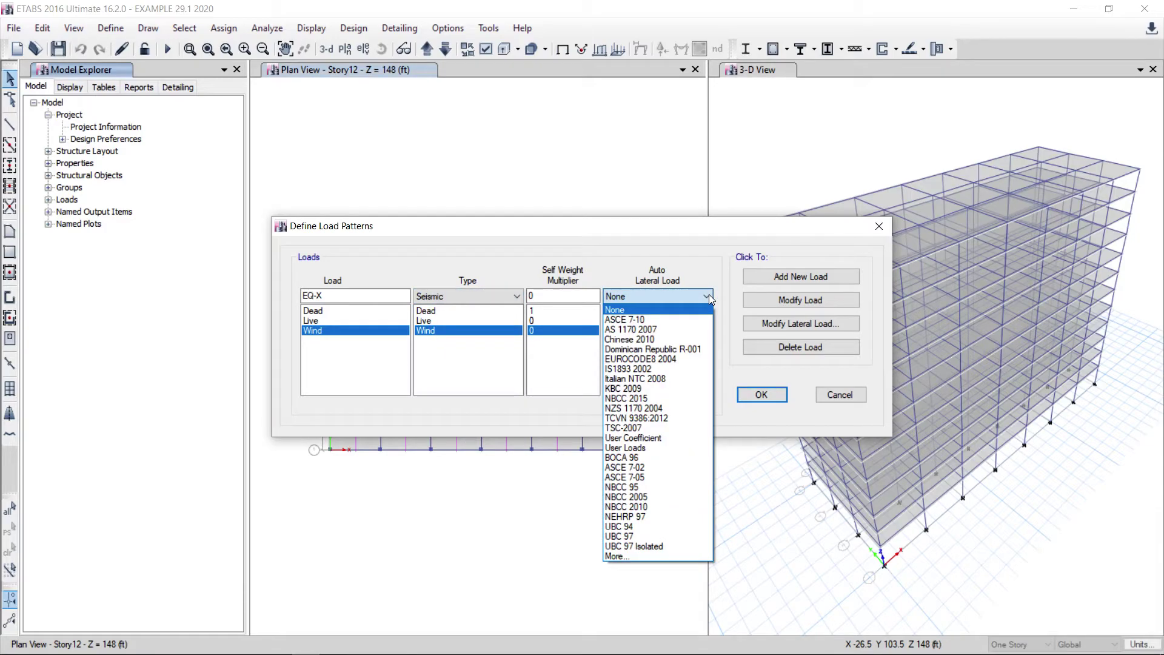
click(663, 477)
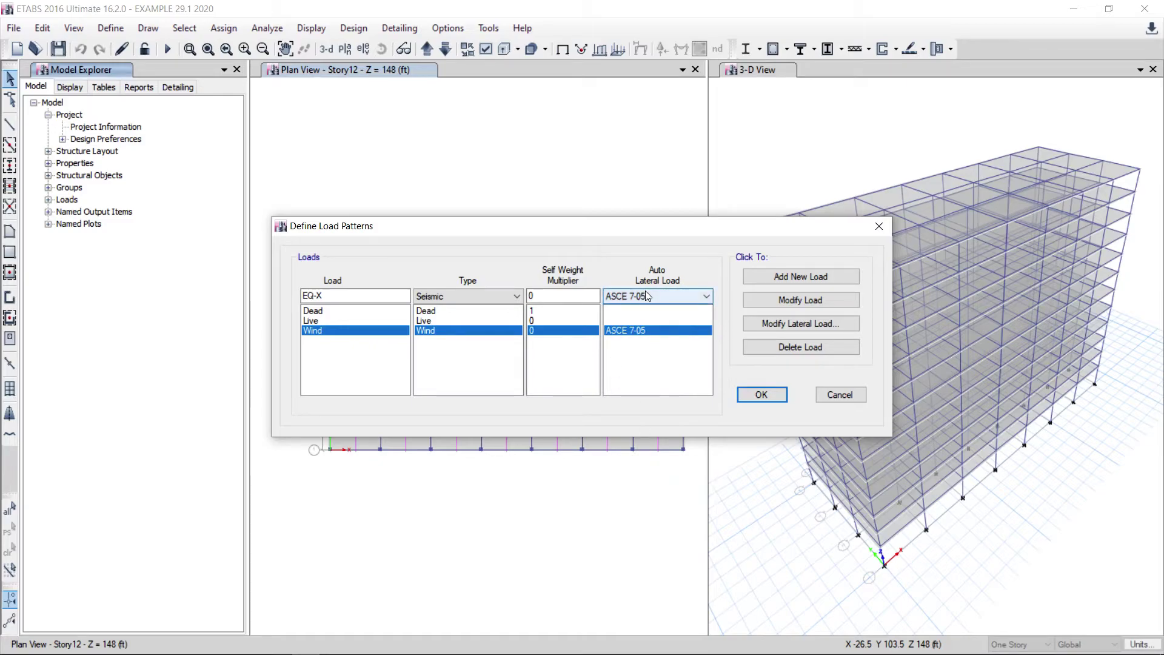
click(790, 278)
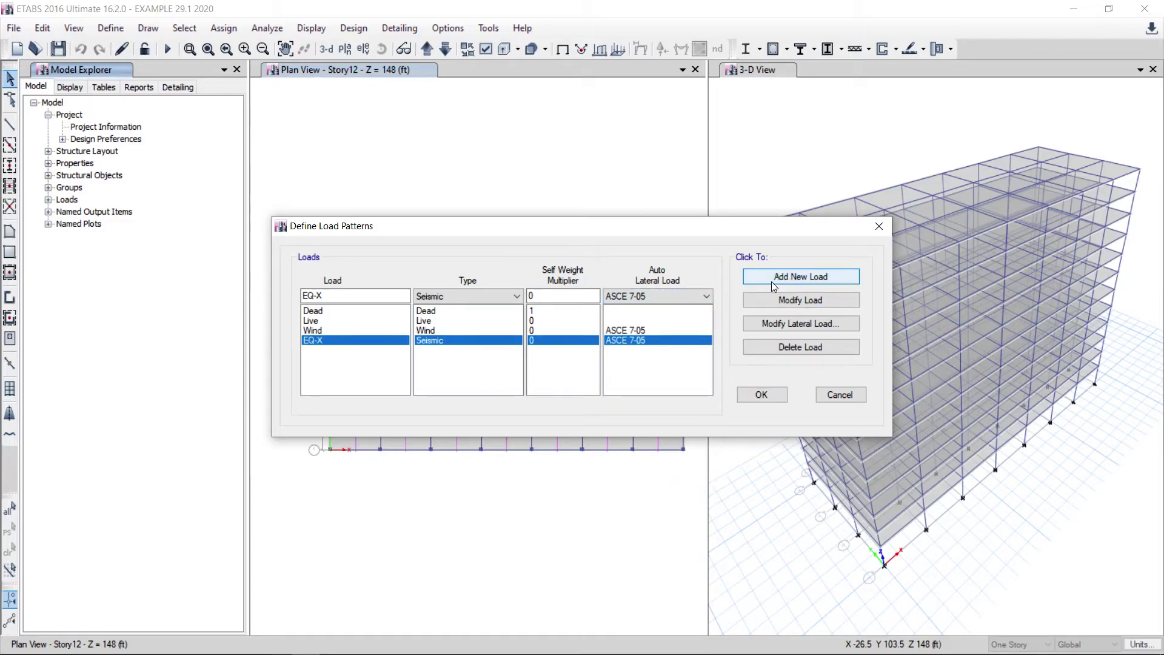
Add a second seismic load pattern named EQ-Y with the same ASCE 7-05 auto lateral load
click(348, 296)
key(BackSpace)
text(Y)
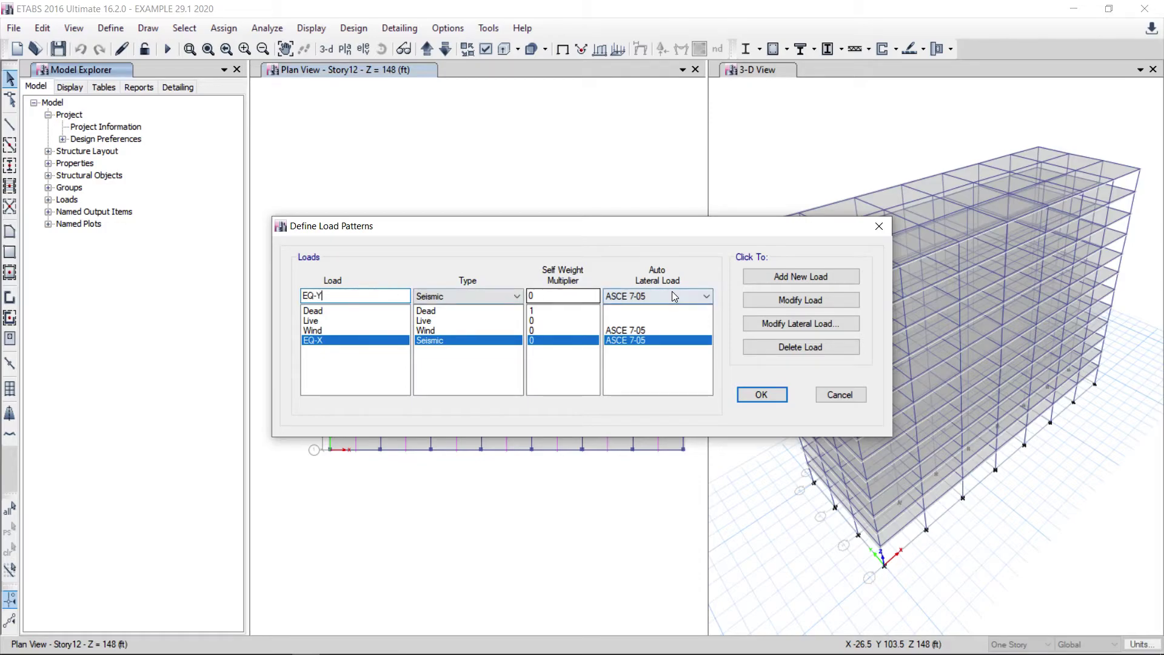
click(779, 282)
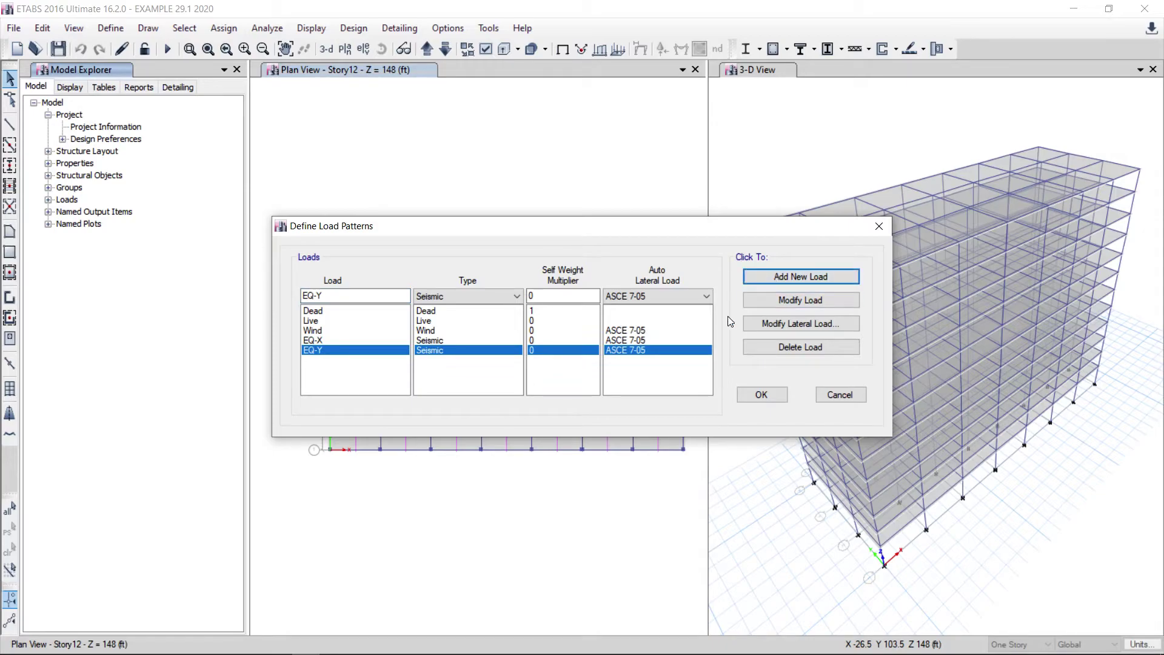
Review the ASCE 7-05 seismic loading settings of the EQ-X pattern and close them without changes
click(308, 341)
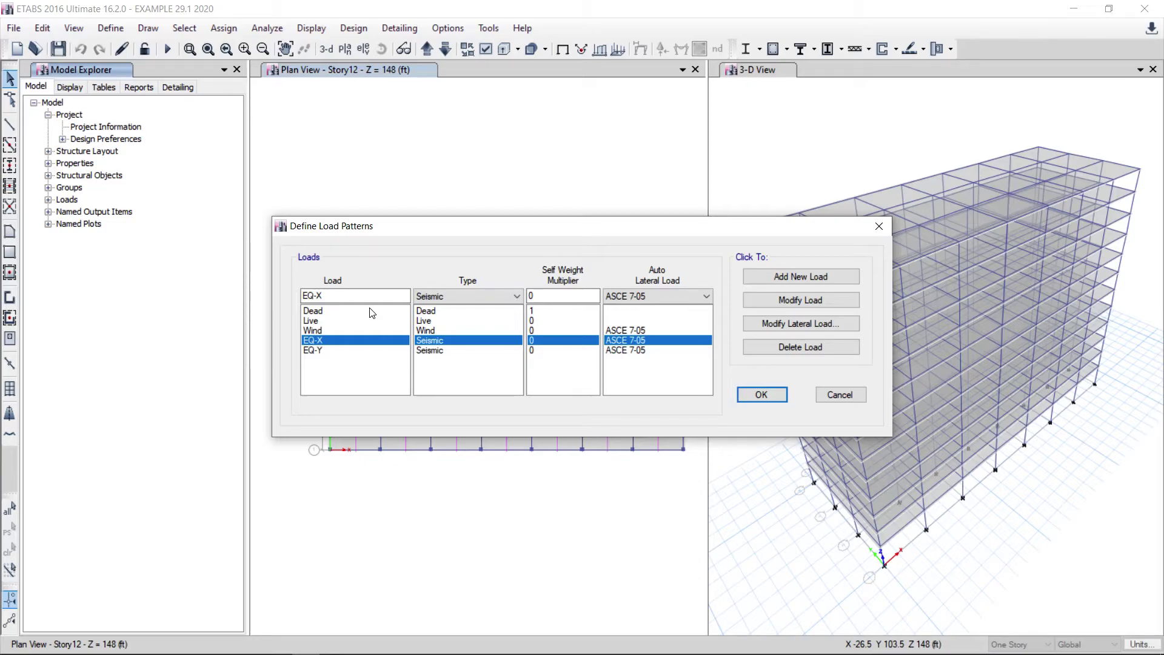
click(793, 326)
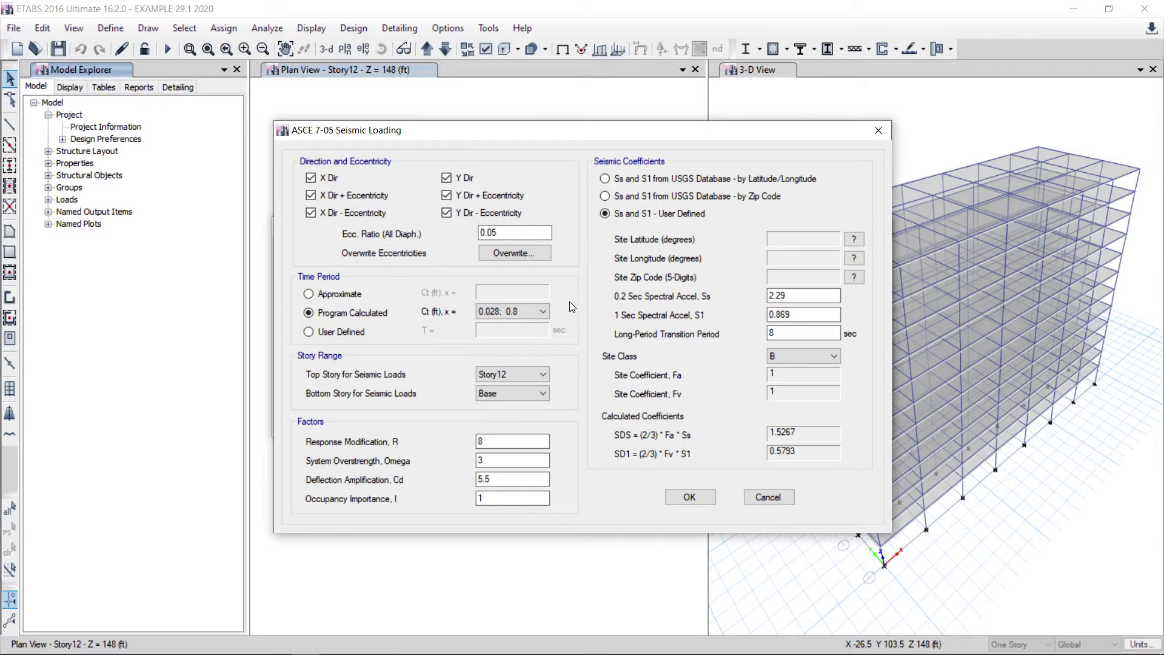
click(878, 130)
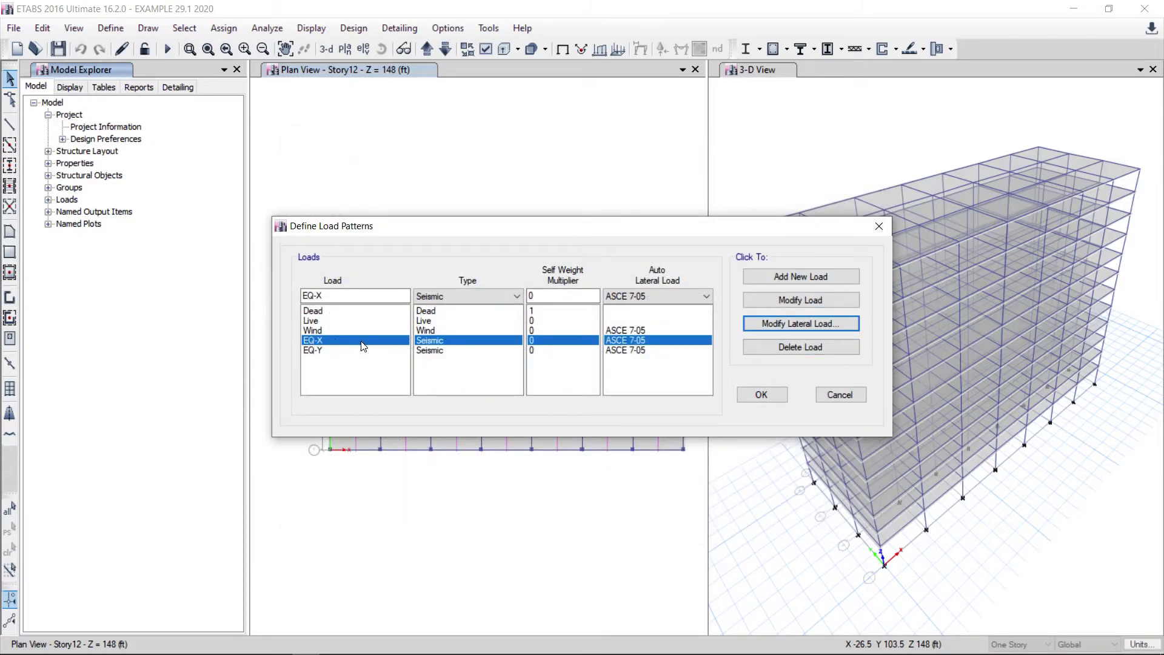
Limit the EQ-X pattern's ASCE 7-05 seismic loading to the X direction cases by excluding Y Dir and both Y Dir eccentricities
click(807, 325)
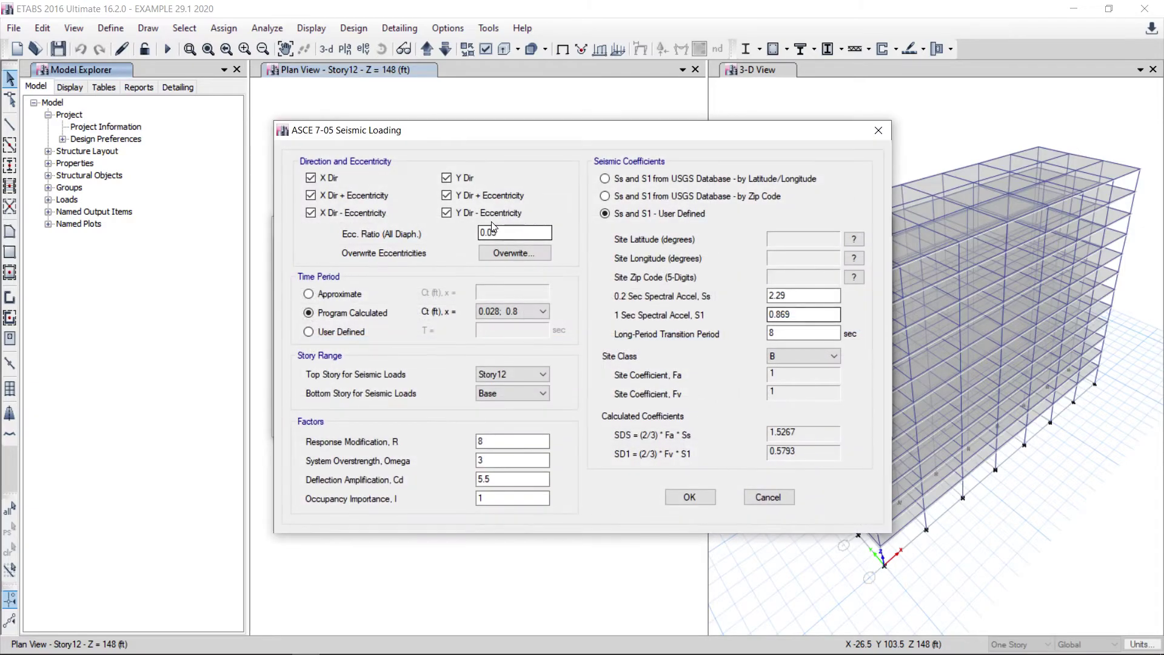
click(447, 178)
click(446, 195)
click(446, 213)
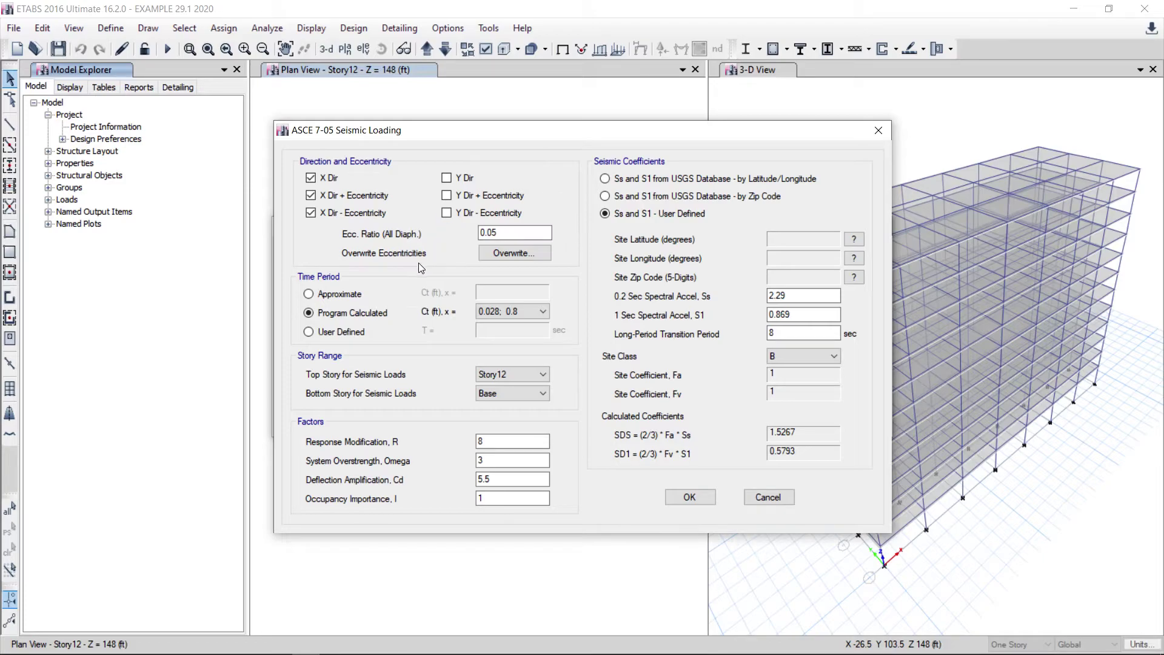
click(485, 233)
Switch to the Mathcad calculation report, search it for "East" and close the search
click(282, 645)
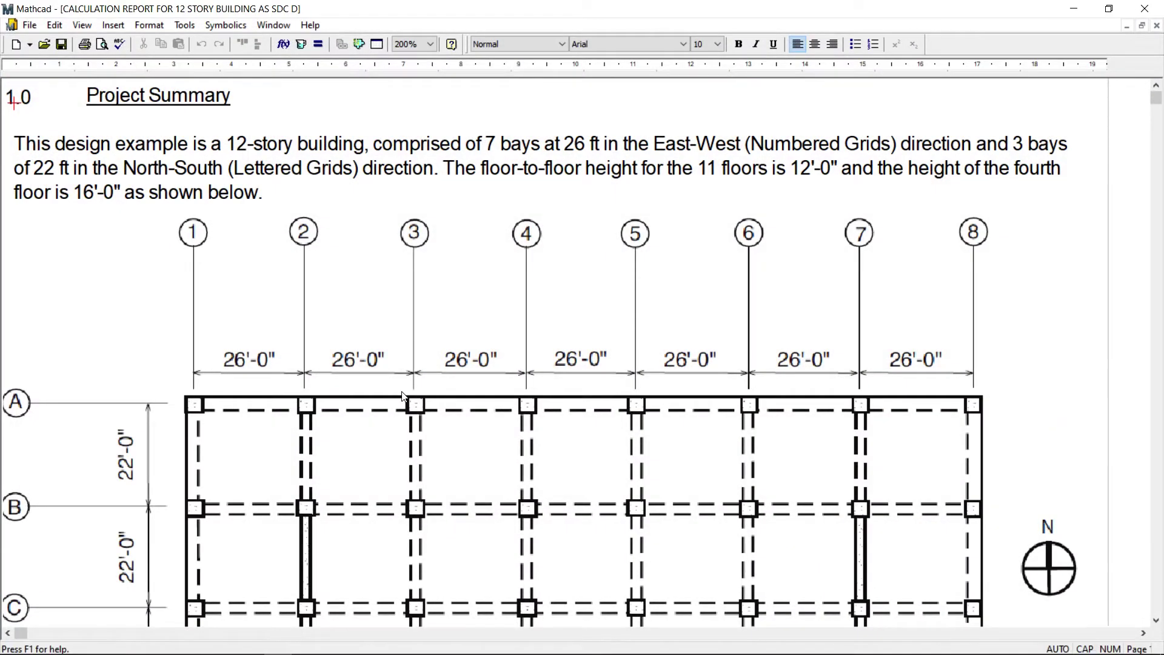
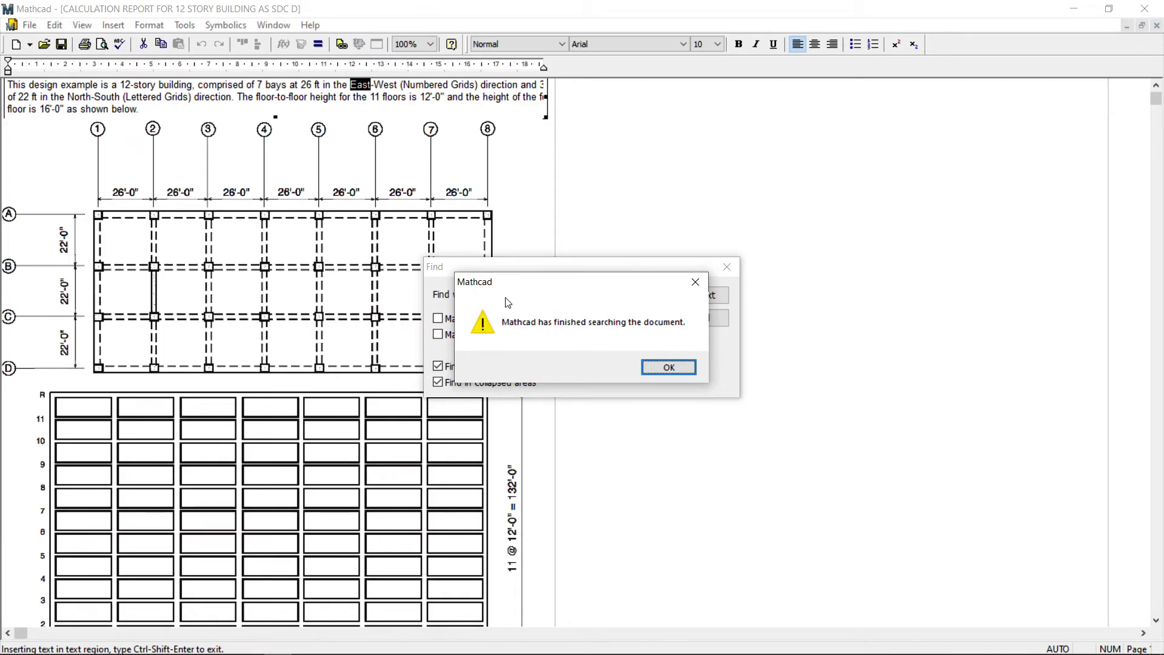
click(670, 366)
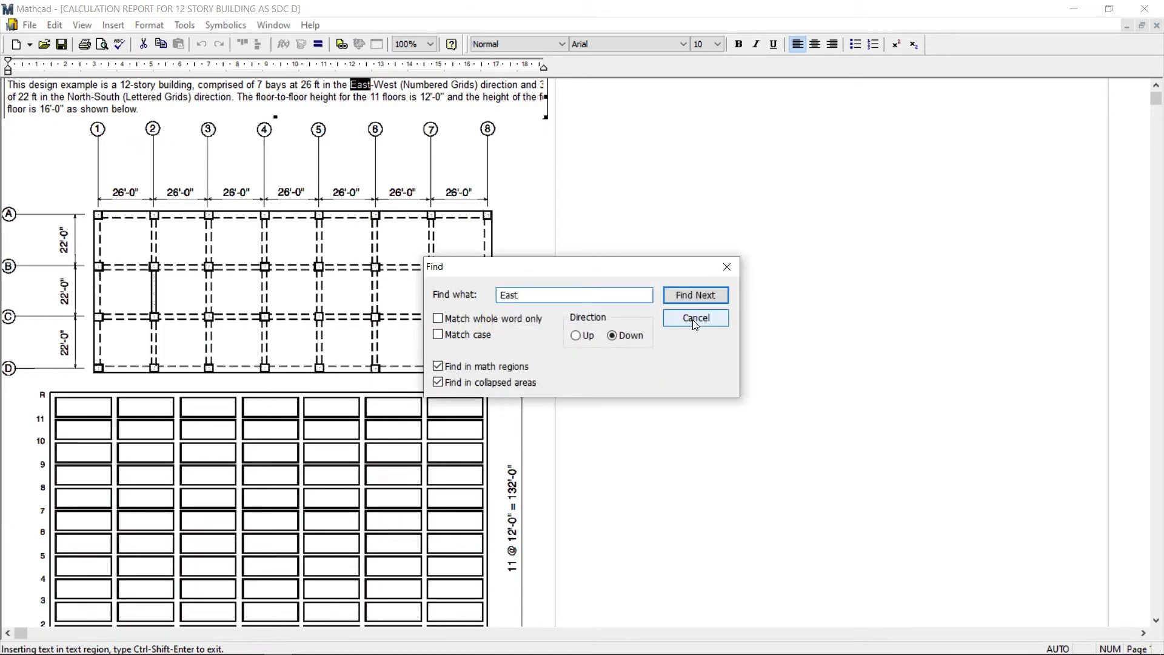
click(693, 319)
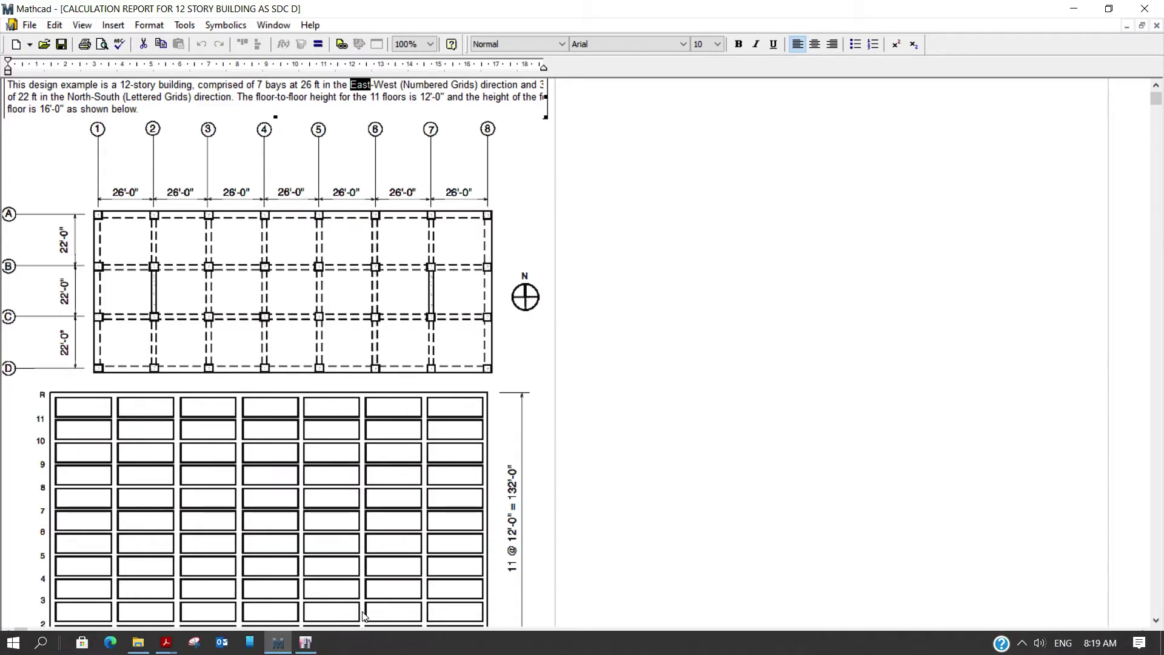
Switch back to ETABS and set EQ-X's program-calculated period coefficients Ct (ft), x to 0.02; 0.75
click(306, 643)
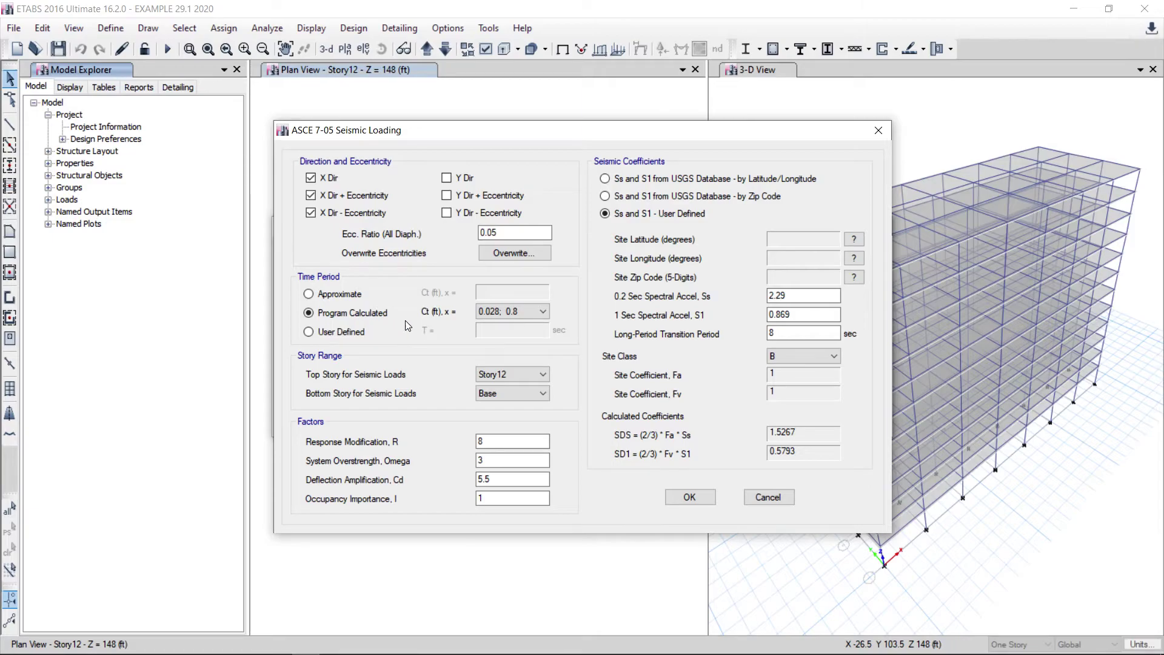
click(543, 310)
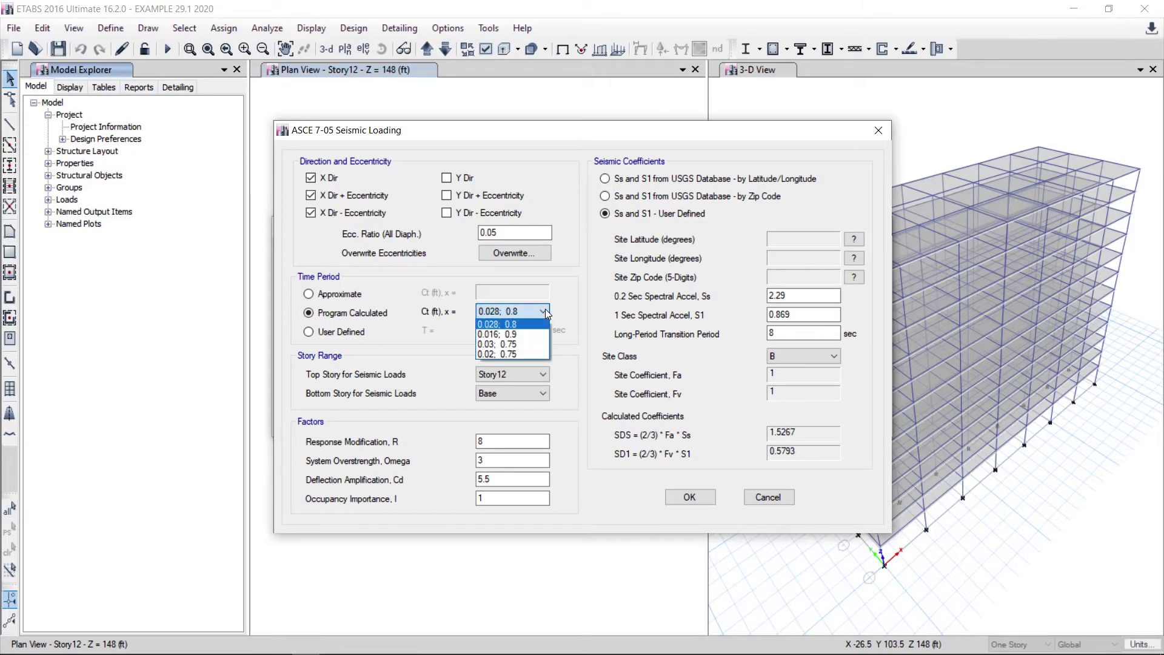
click(508, 354)
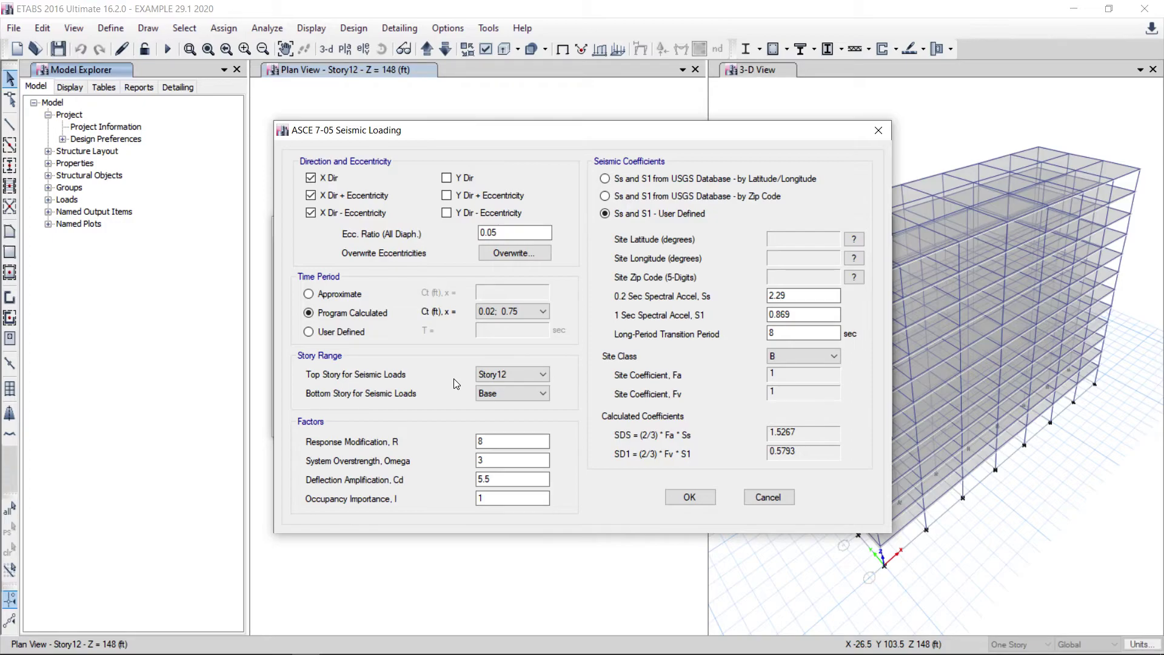
Set the EQ-X response modification factor R to 3
double_click(505, 442)
text(3)
click(495, 459)
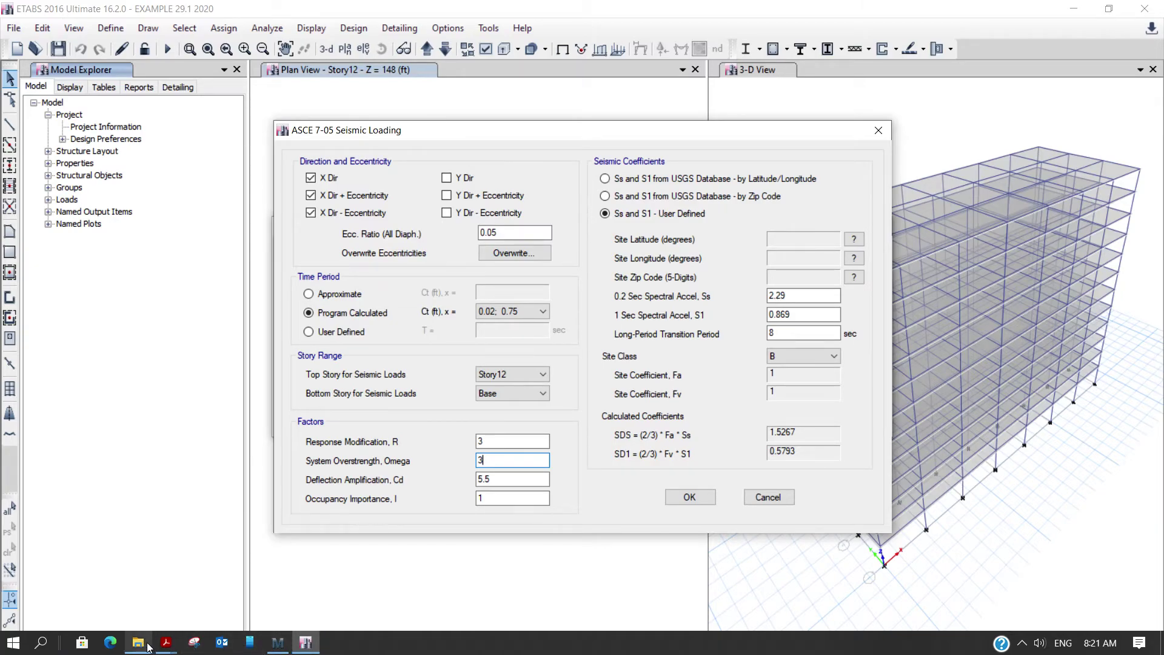
Switch to the Mathcad calculation report and examine the earthquake design data and the Fa and Fv site coefficient tables
click(279, 646)
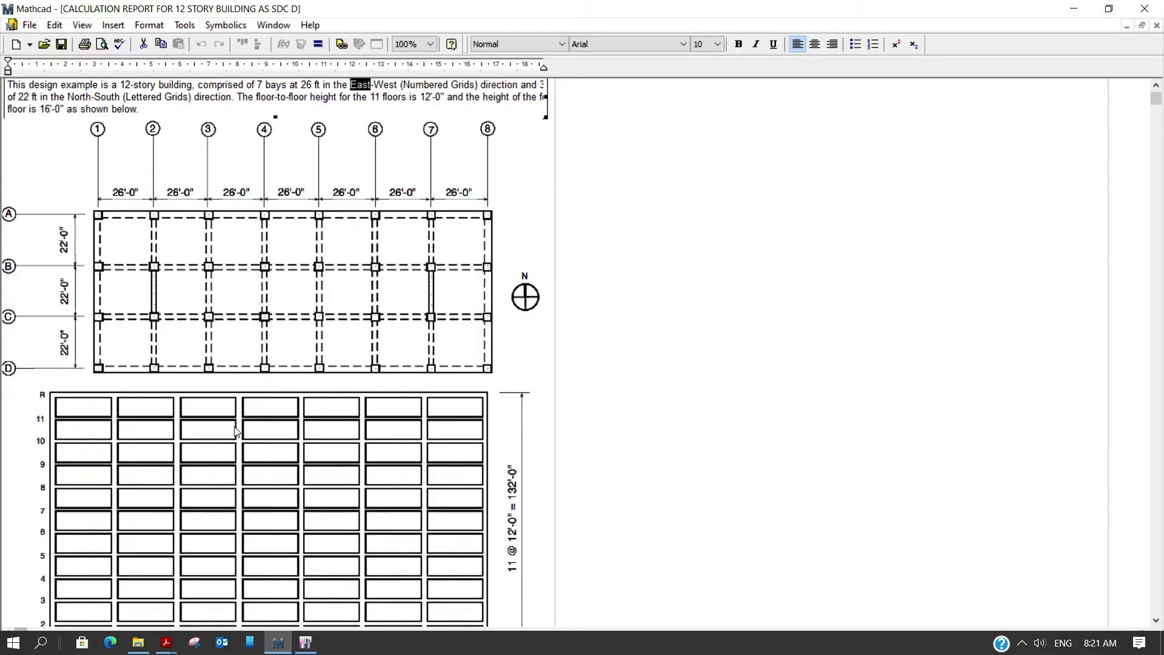
click(742, 333)
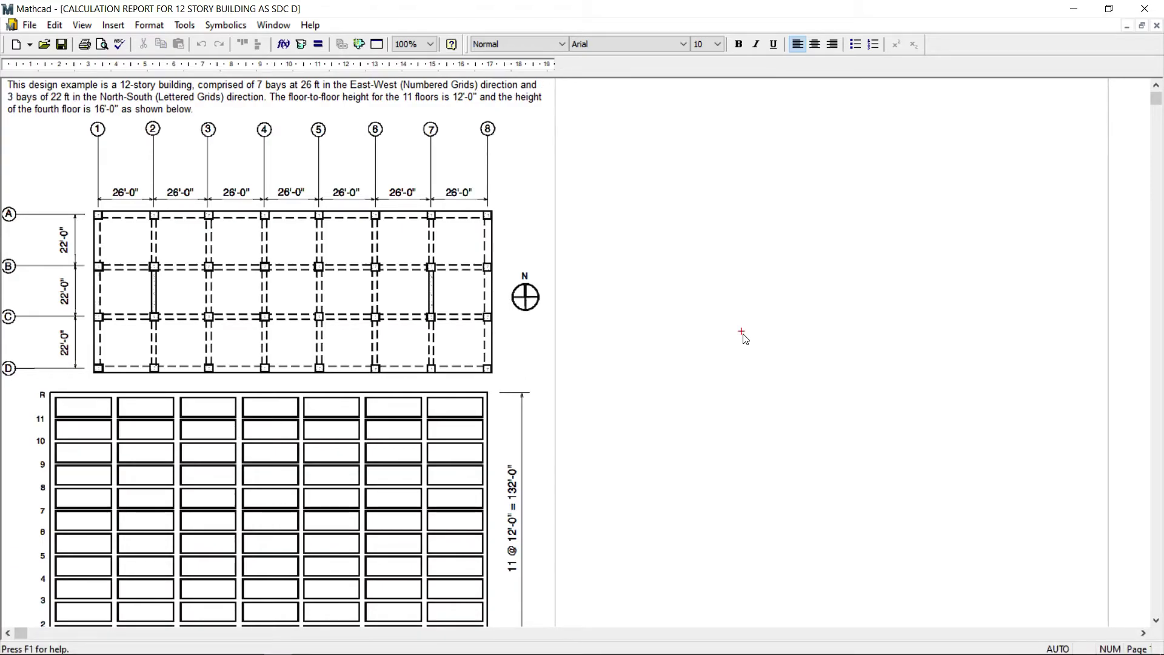
scroll(745, 339, down, 20)
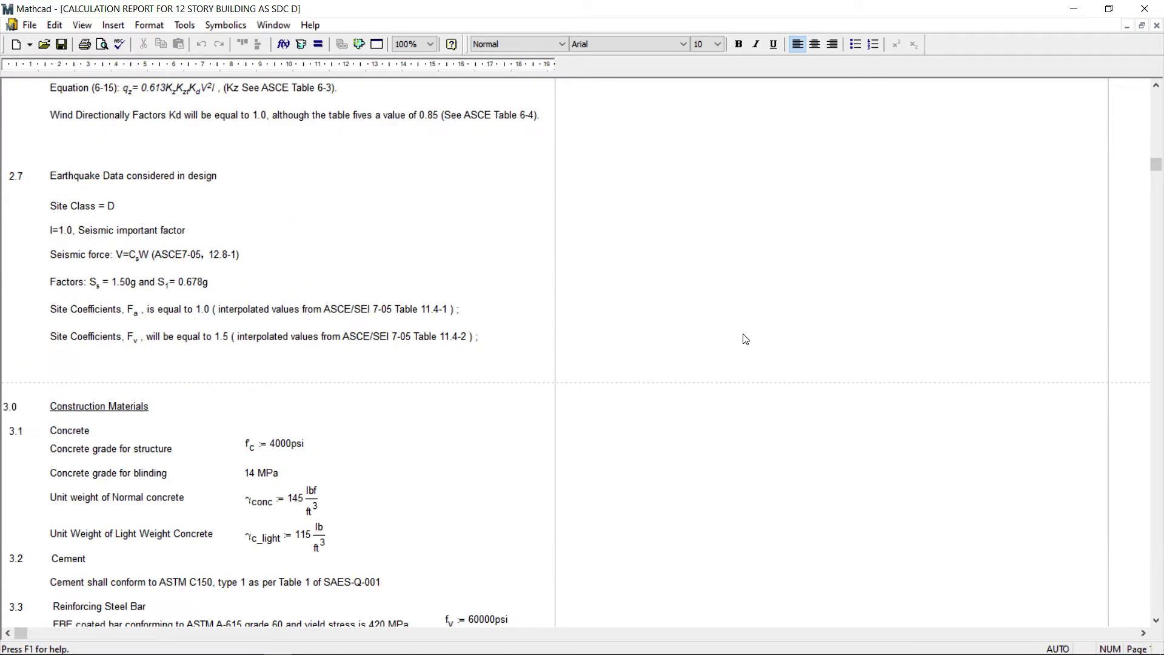
scroll(745, 339, down, 20)
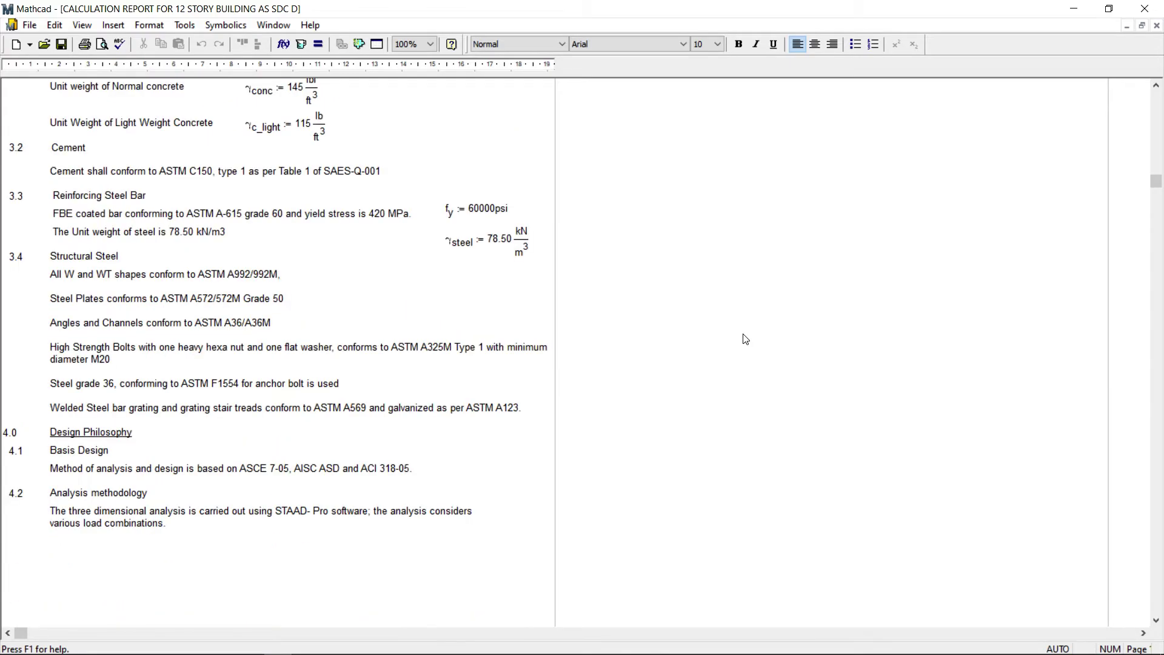
scroll(745, 339, down, 20)
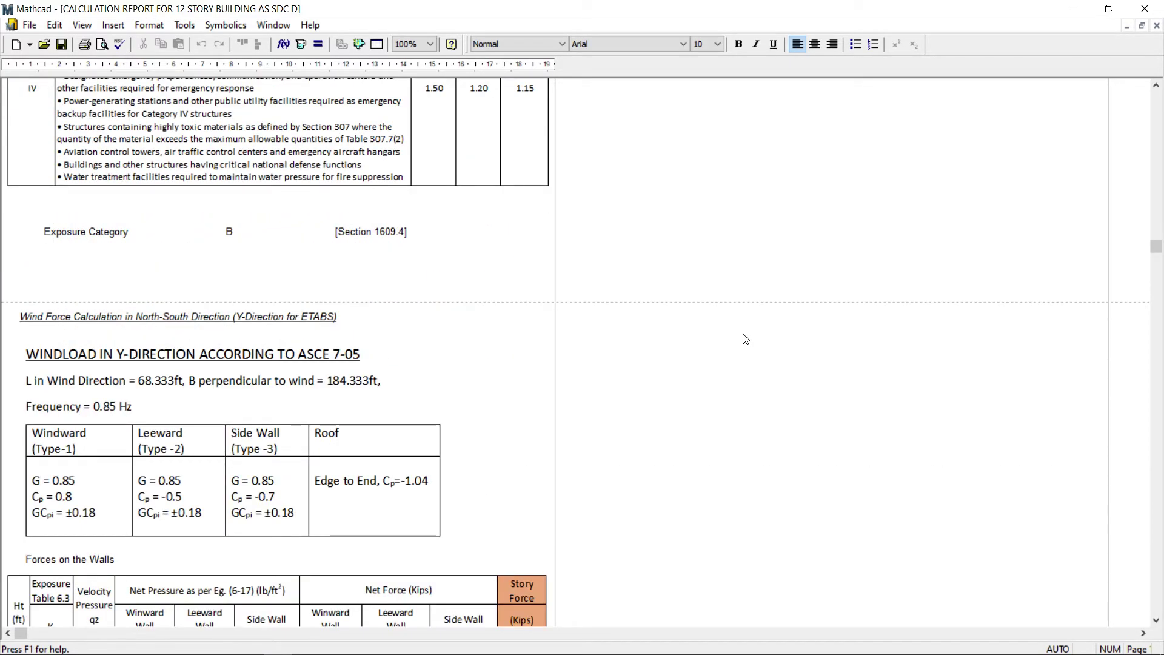
scroll(745, 339, down, 15)
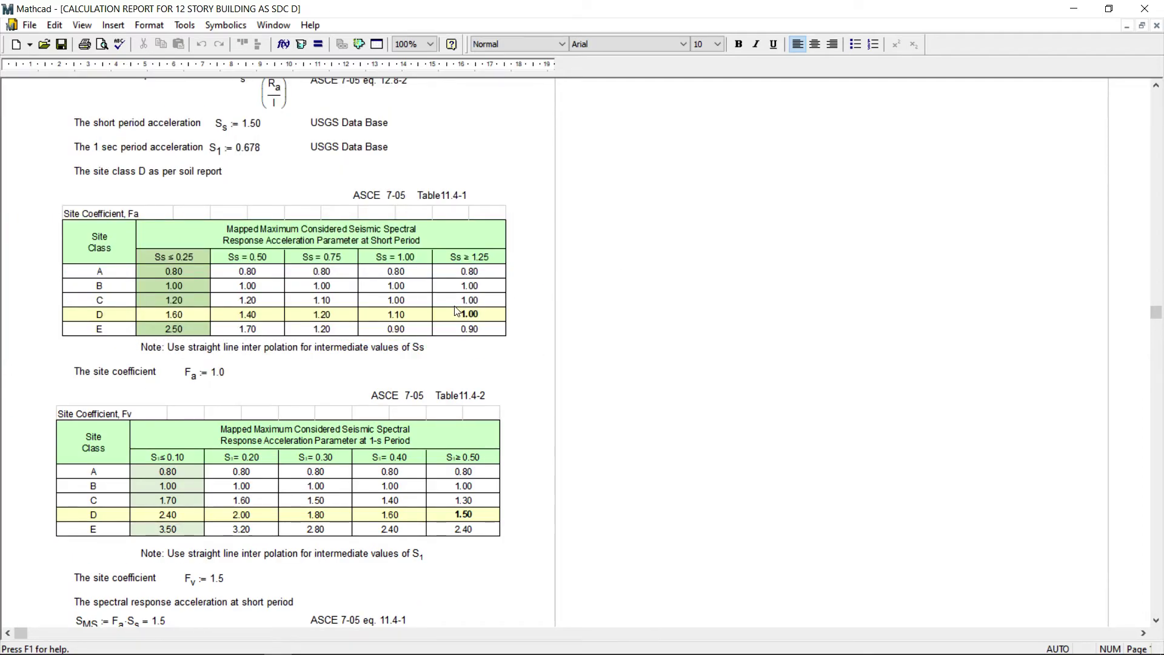
scroll(463, 311, down, 3)
click(591, 315)
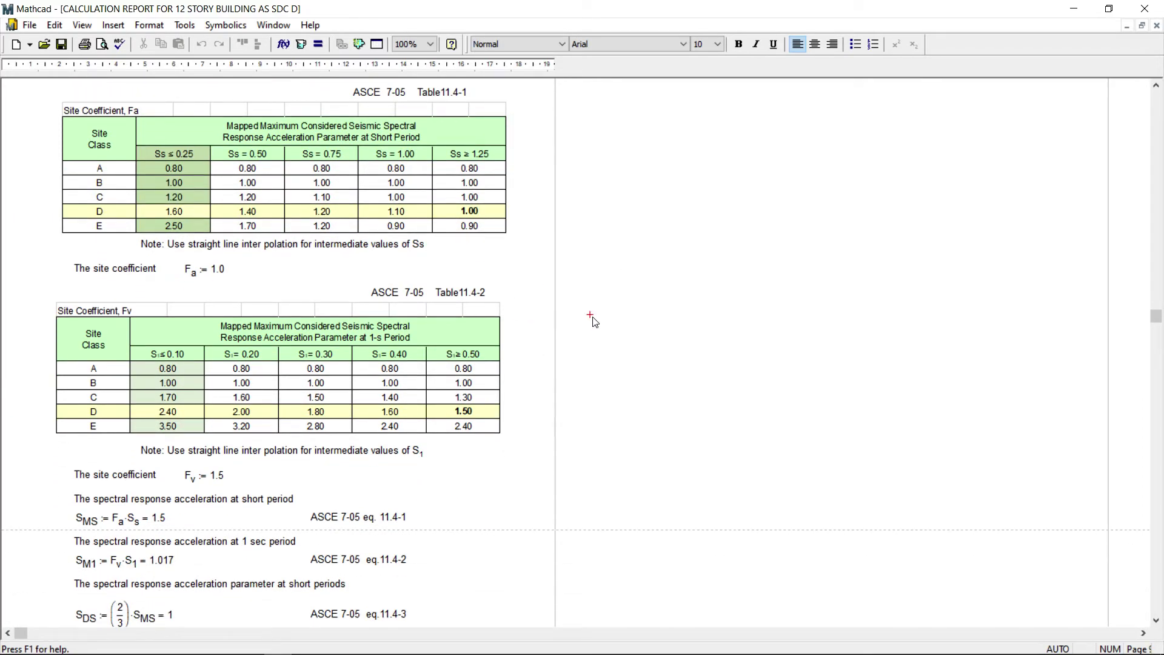
Examine the report's spectral acceleration parameters, long-period transition period and fundamental period calculation
scroll(594, 320, down, 12)
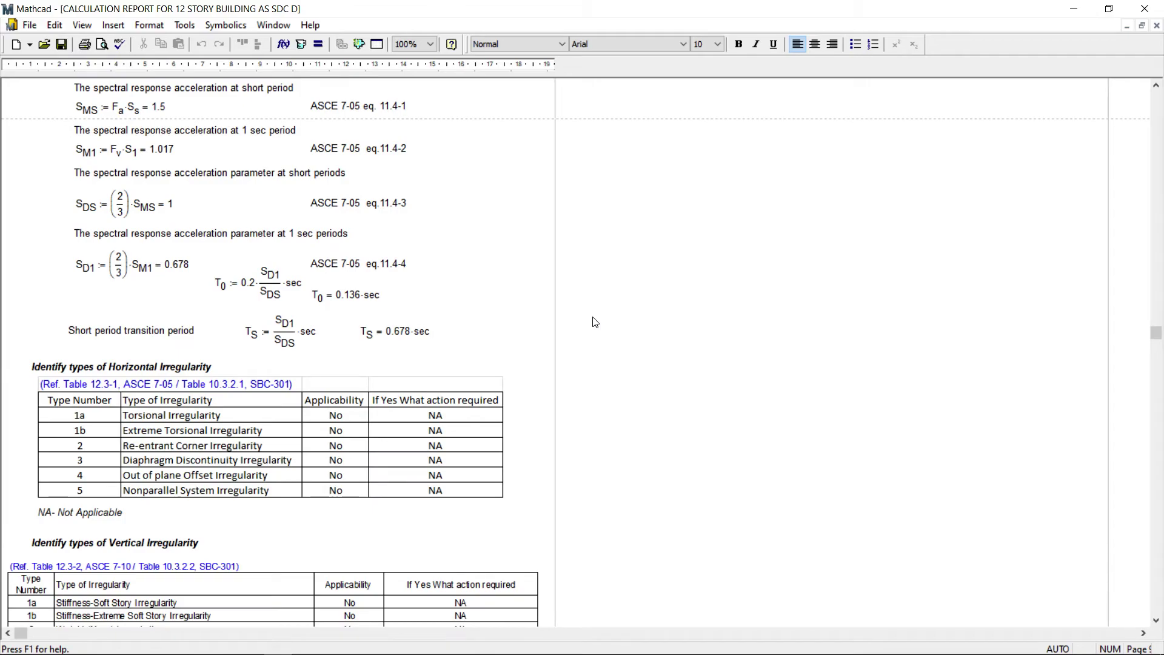
scroll(593, 319, down, 12)
scroll(596, 322, down, 12)
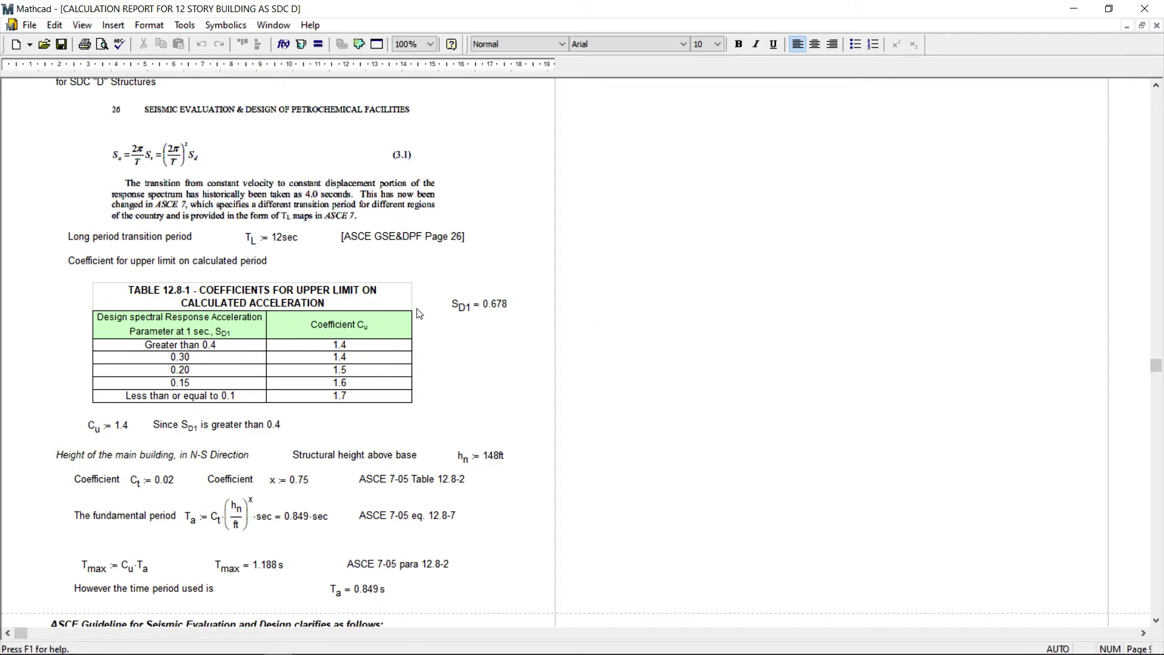
scroll(428, 312, down, 1)
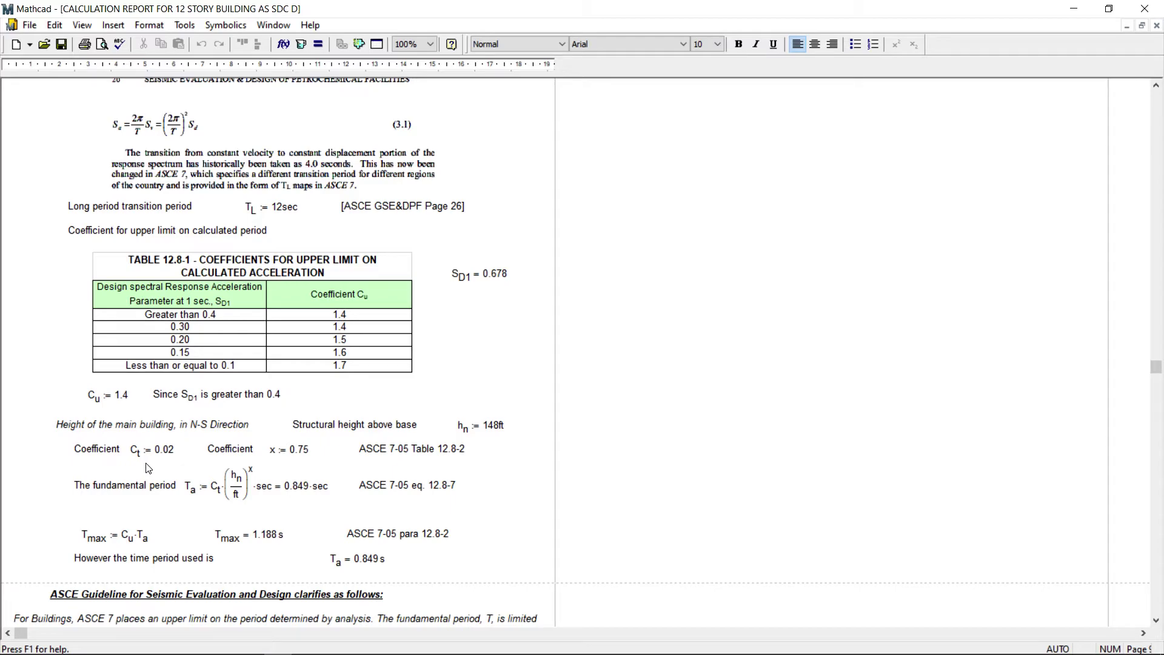
scroll(155, 467, down, 2)
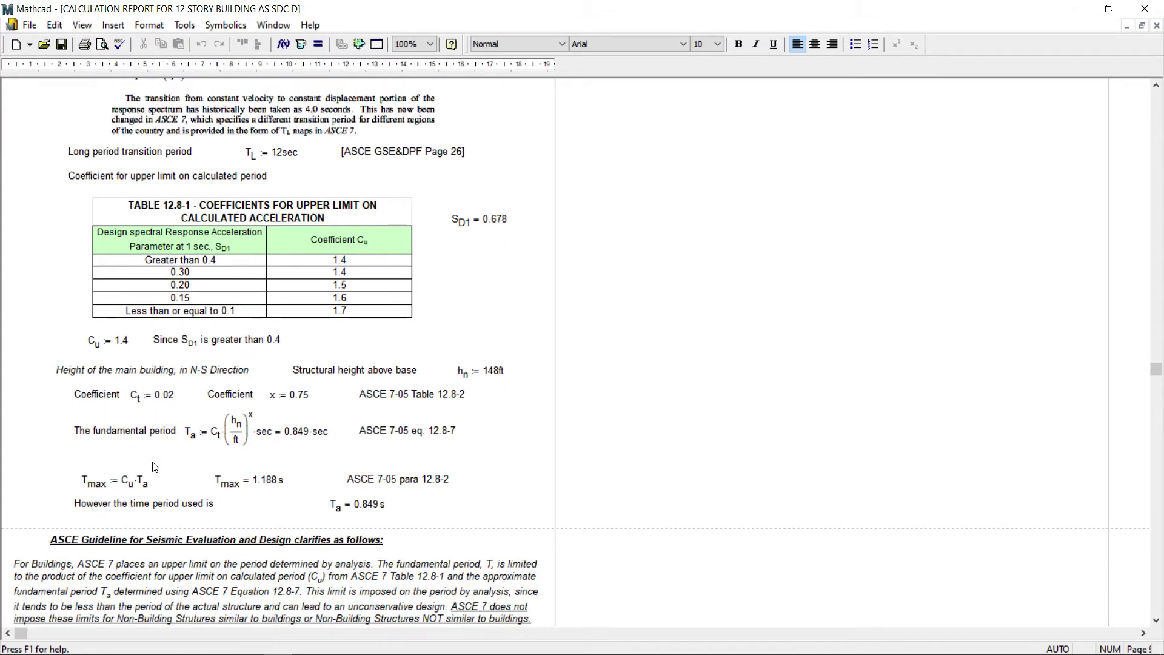
scroll(155, 467, down, 3)
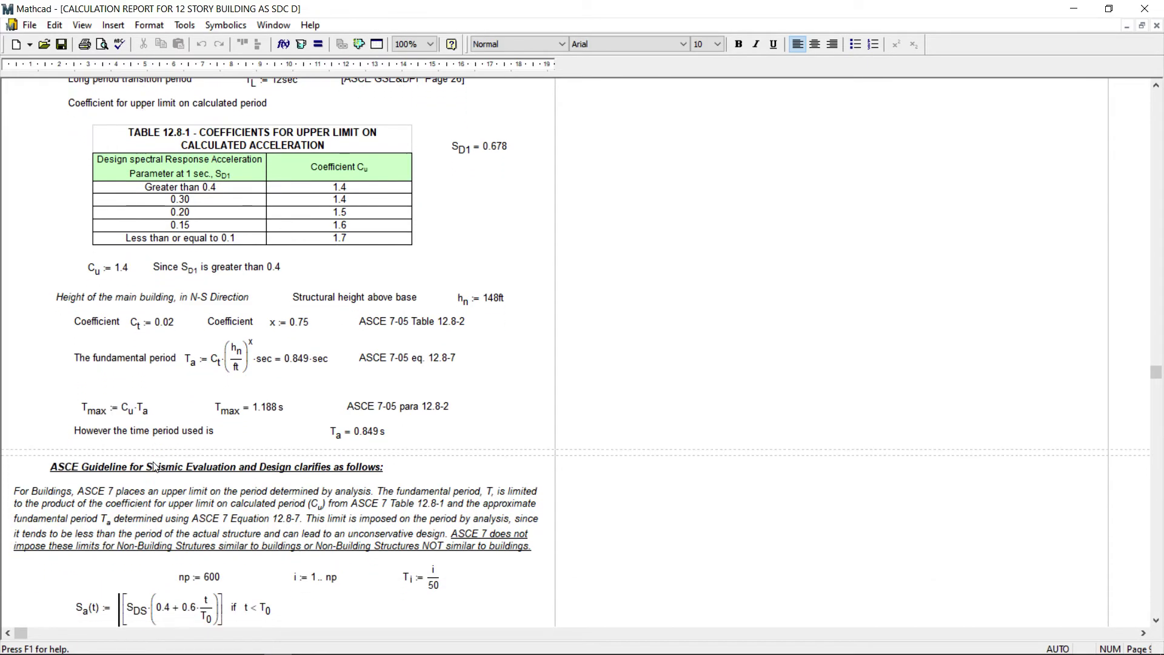
scroll(155, 467, down, 1)
scroll(155, 467, down, 1)
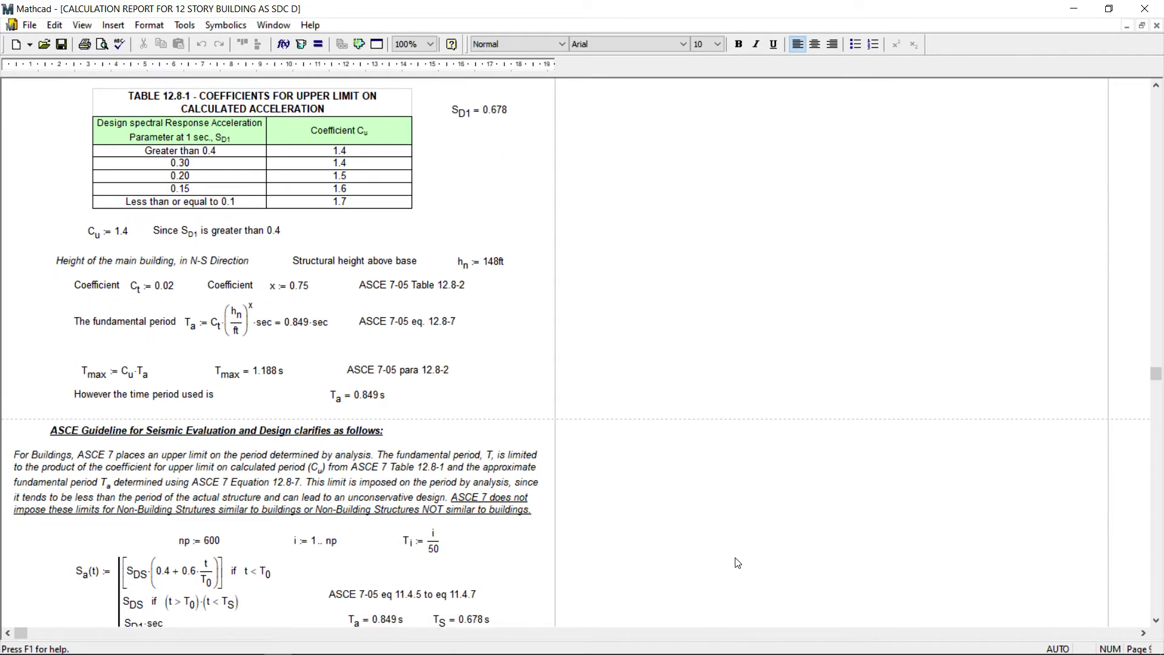
Look up the response modification, overstrength and deflection amplification factors for both directions in the report's seismic design category section
click(655, 484)
scroll(658, 487, down, 12)
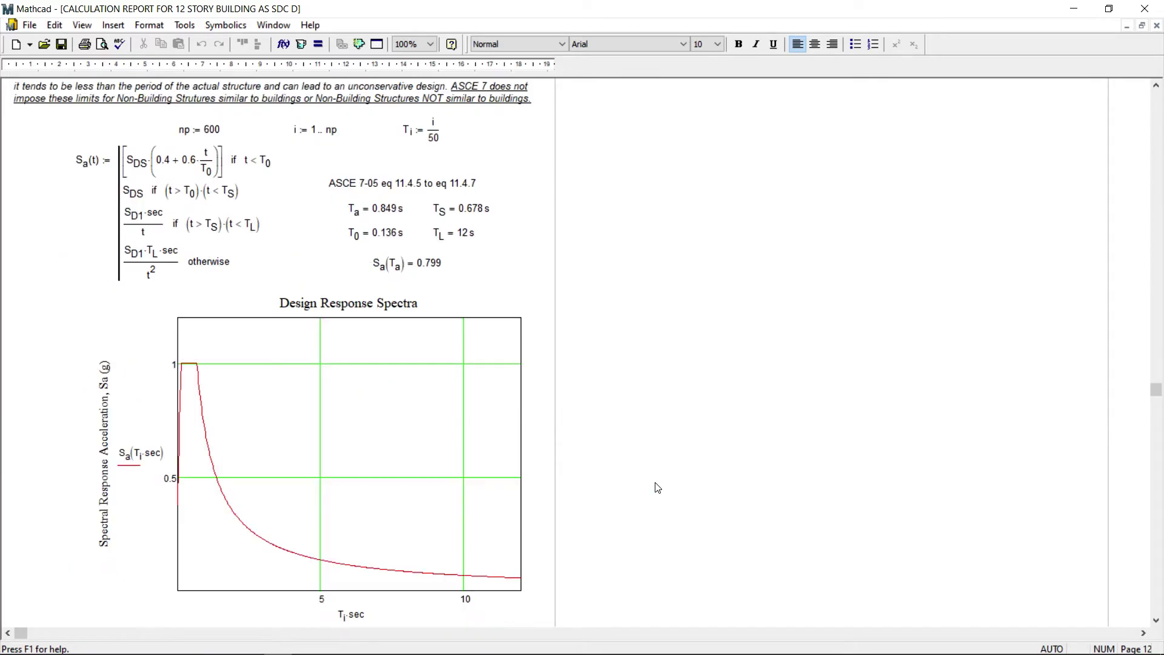
scroll(658, 487, down, 12)
scroll(658, 488, down, 12)
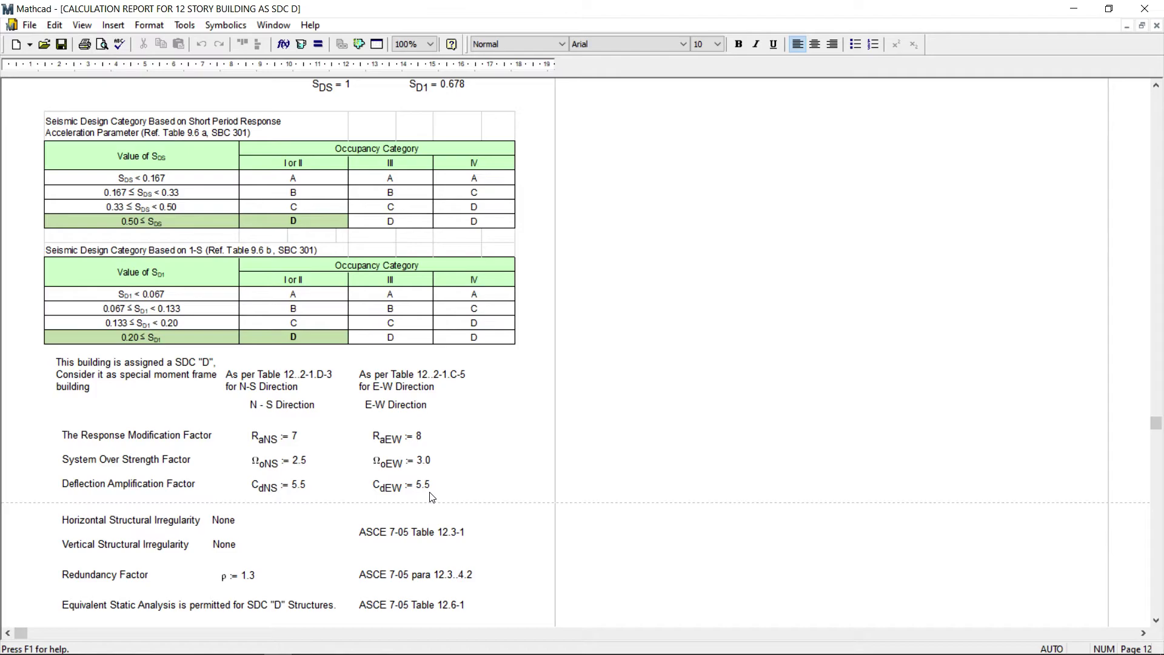
Switch back to ETABS and set the EQ-X response modification factor R to 8
mouse_move(399, 653)
click(305, 642)
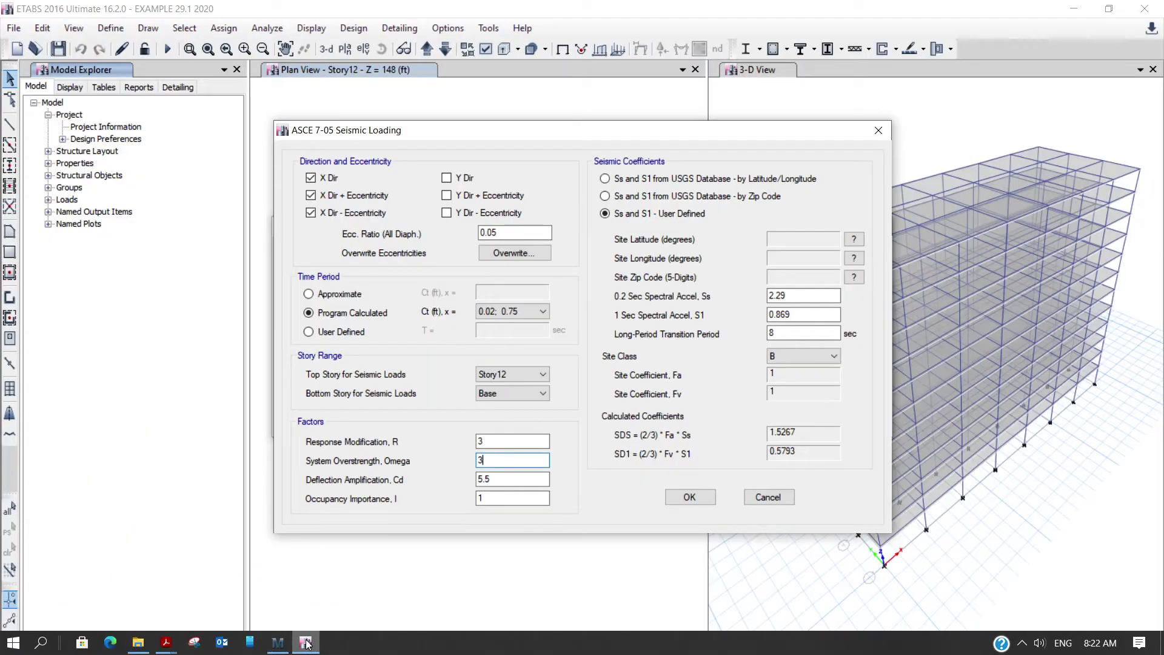
double_click(492, 443)
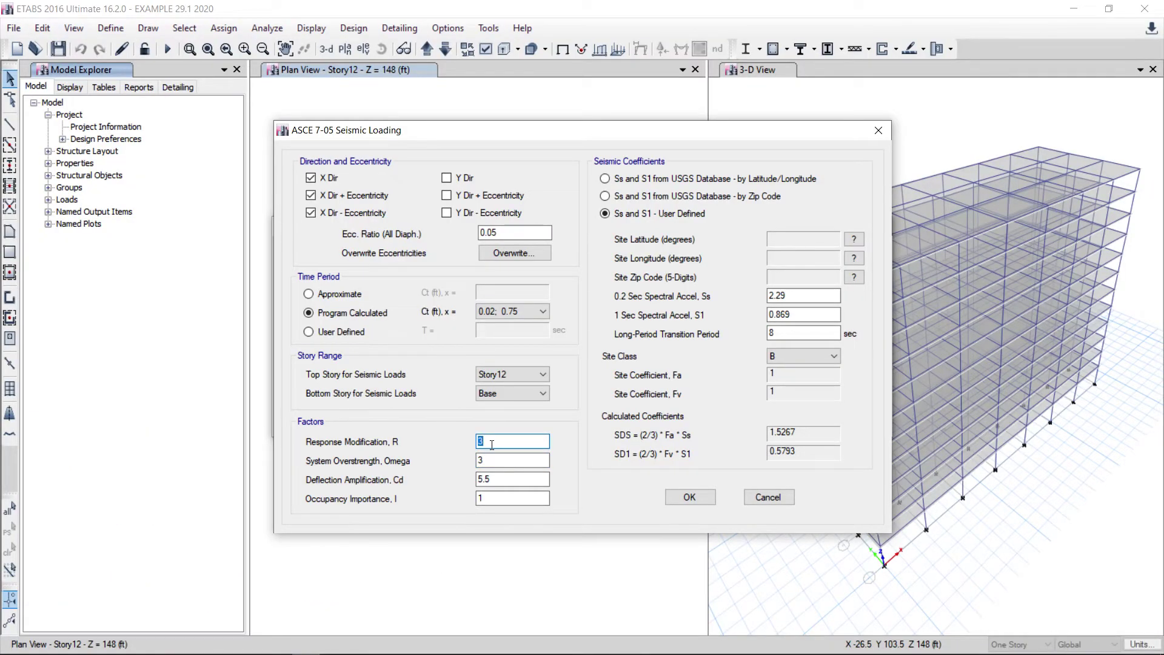
text(8)
Set EQ-X's spectral accelerations to Ss 1.5 and S1 0.678, and its long-period transition period to 12 sec
double_click(801, 297)
text(1.5)
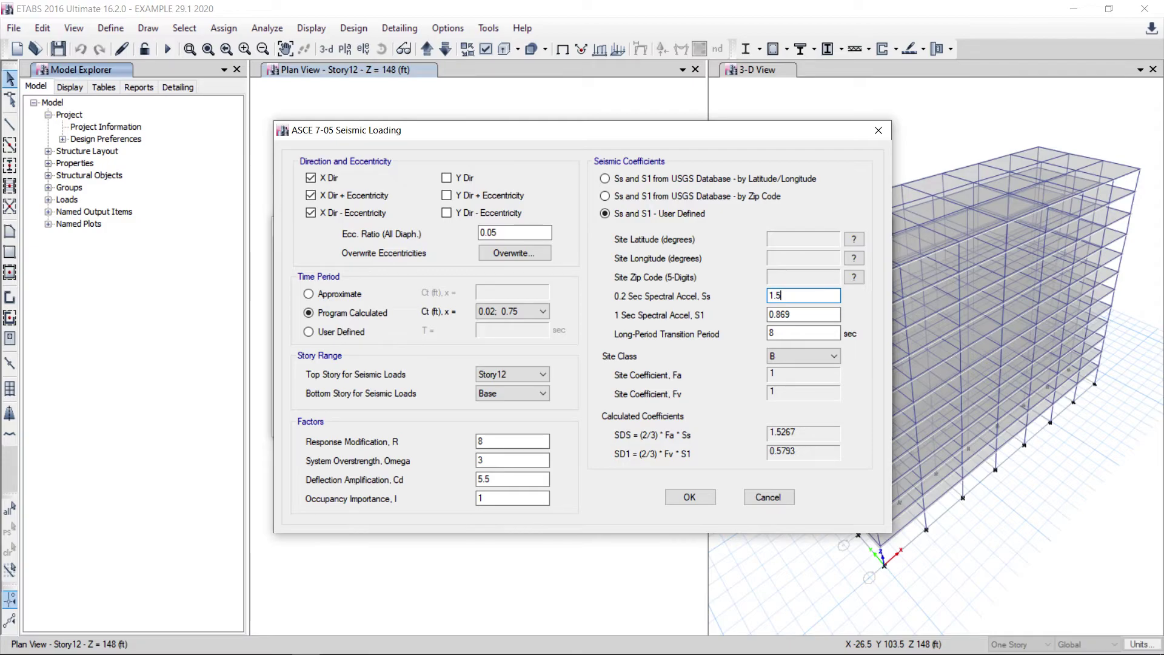
double_click(815, 314)
text(0.678)
key(Tab)
text(1)
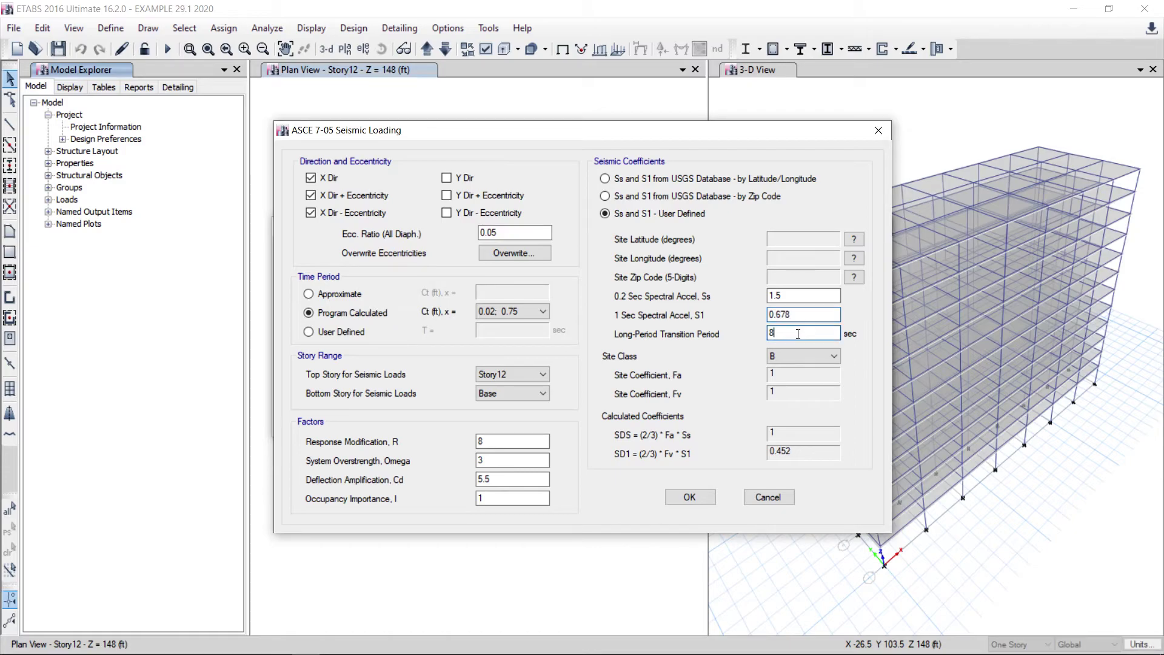
text(2)
Set the EQ-X site class to D and accept the seismic loading settings
click(835, 356)
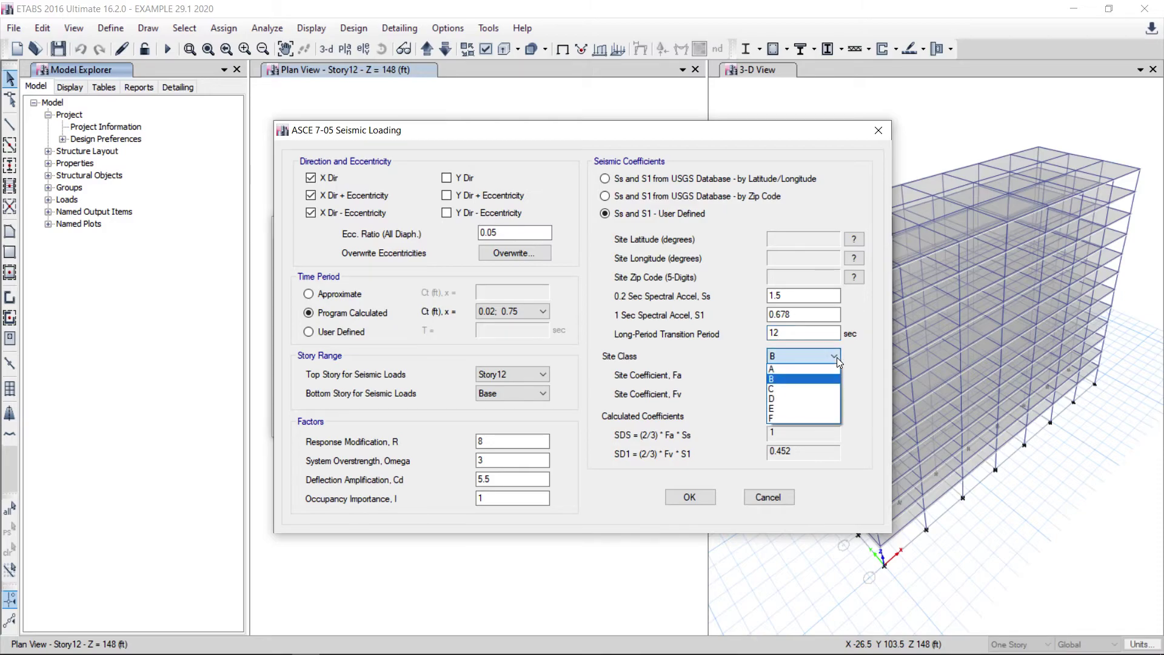
click(780, 399)
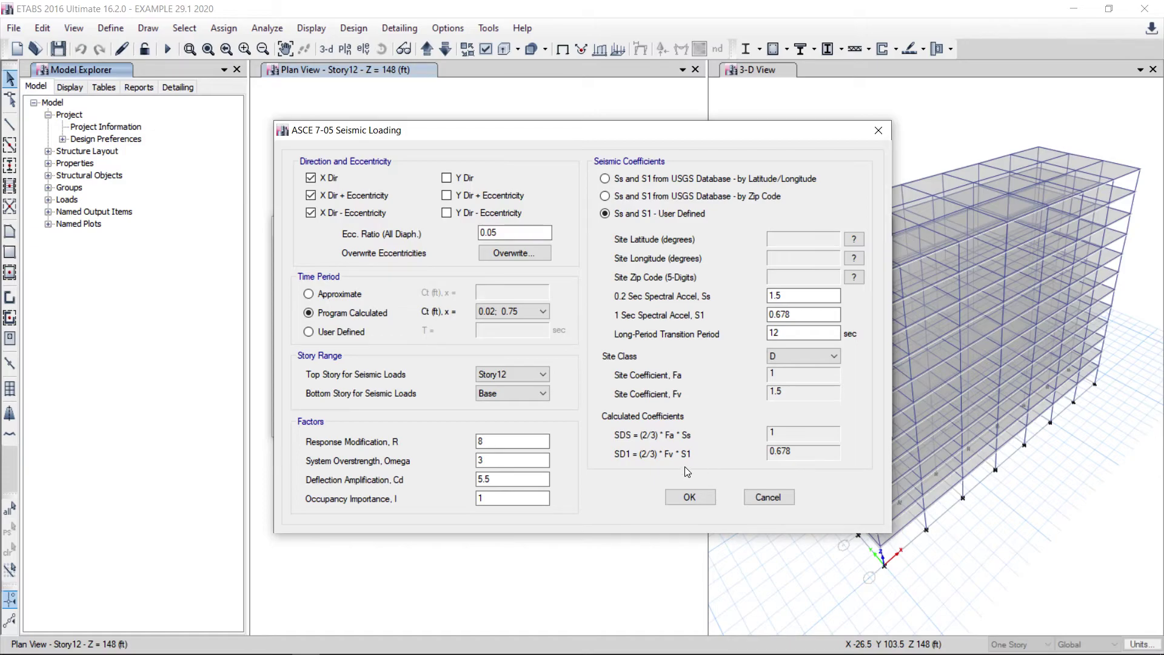
click(689, 497)
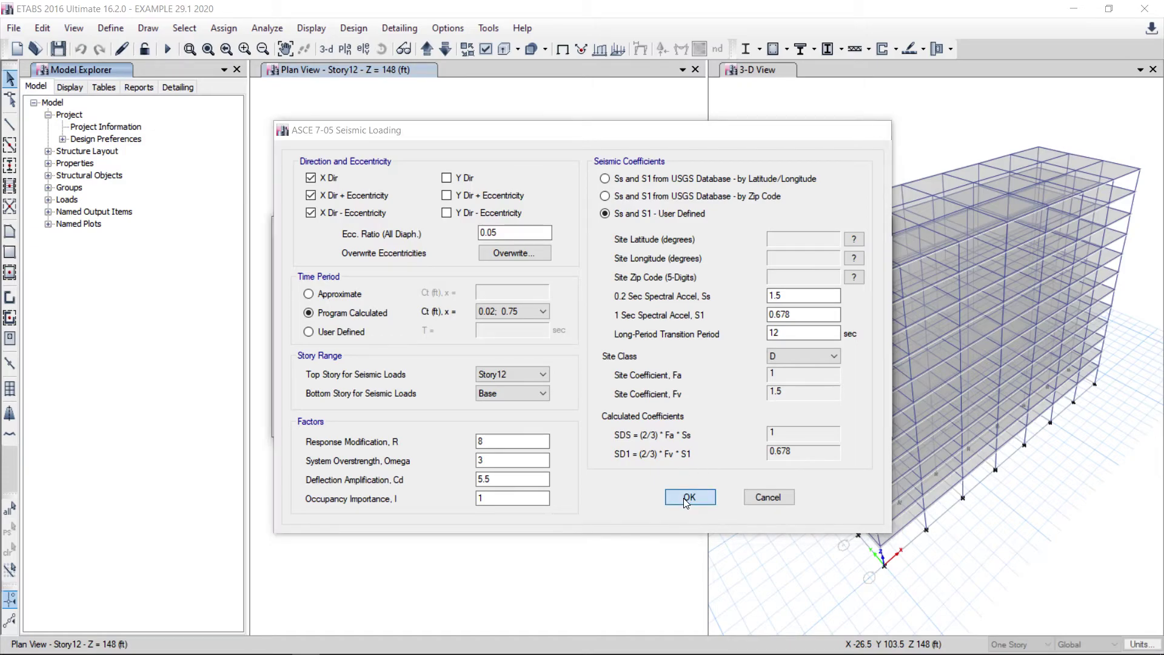
Open the EQ-Y lateral loading and clear the X direction and both X eccentricity options, leaving only the Y options
click(311, 352)
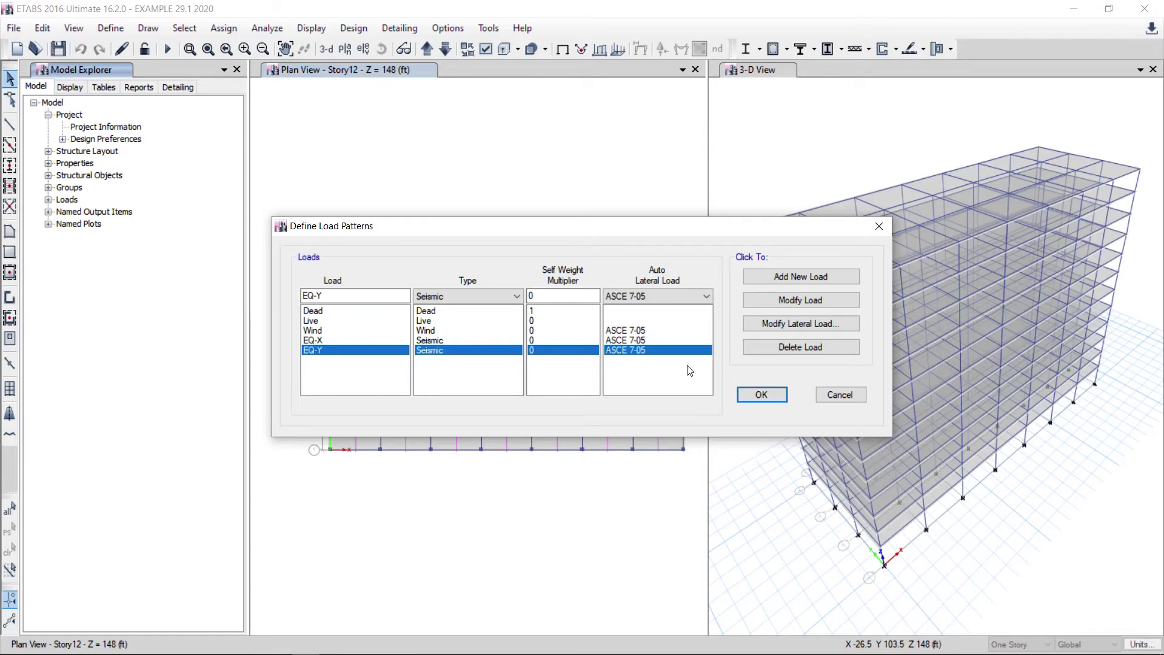
click(793, 324)
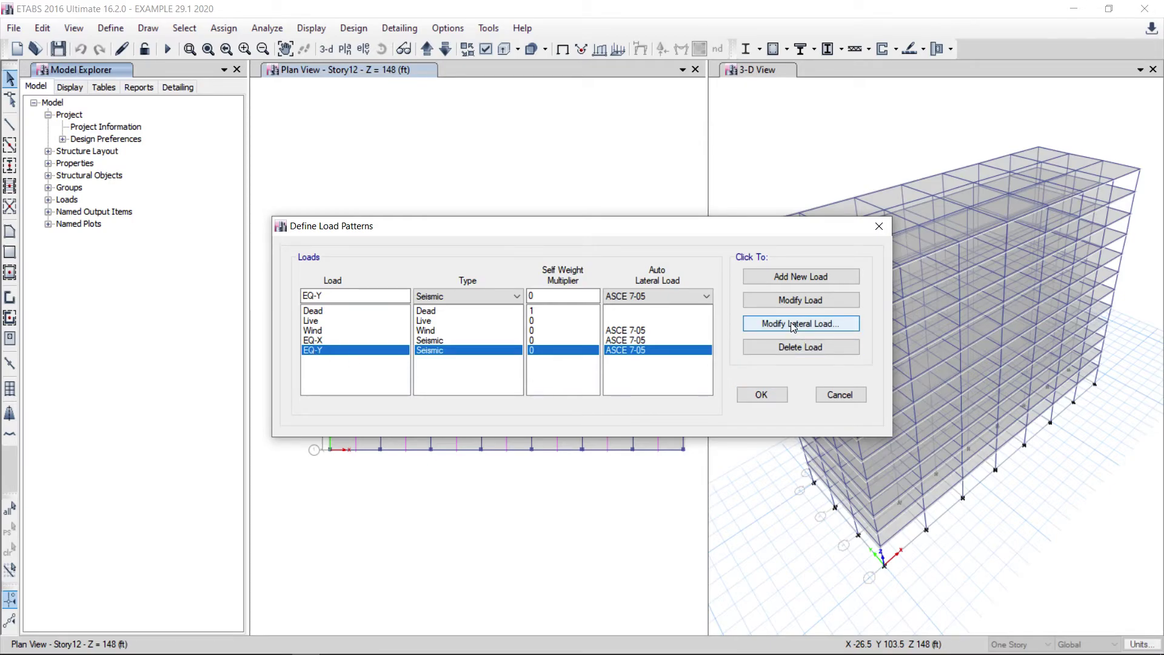
click(310, 177)
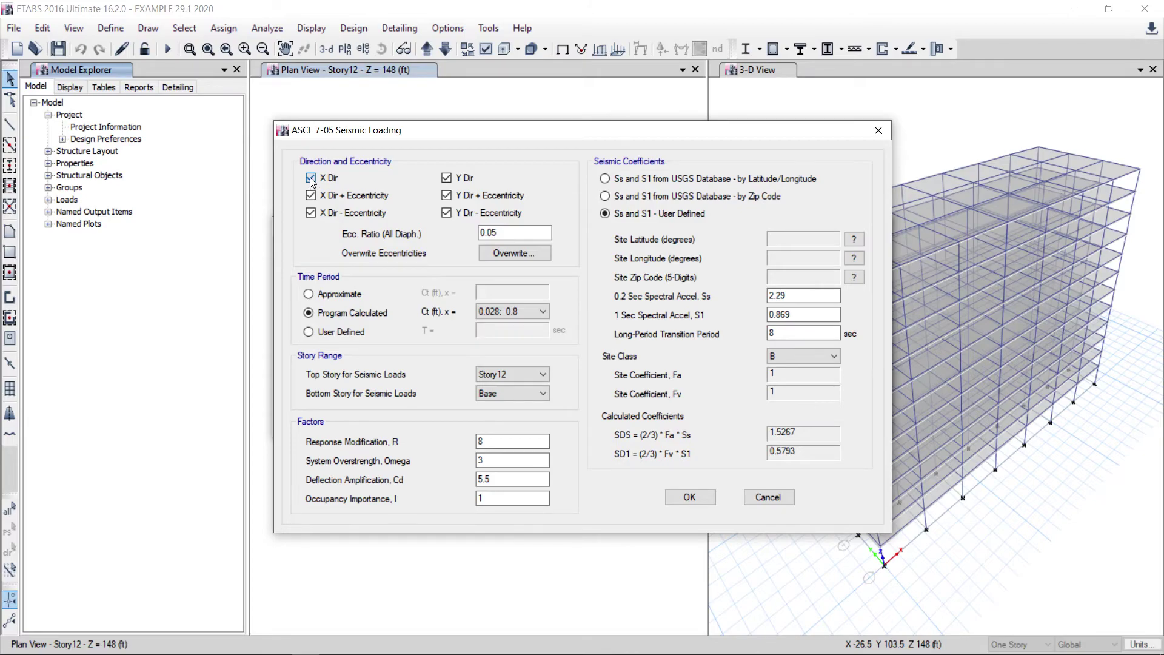
click(311, 195)
click(311, 213)
Set EQ-Y's period coefficients Ct and x to 0.02; 0.75 and its response modification factor R to 7
click(545, 310)
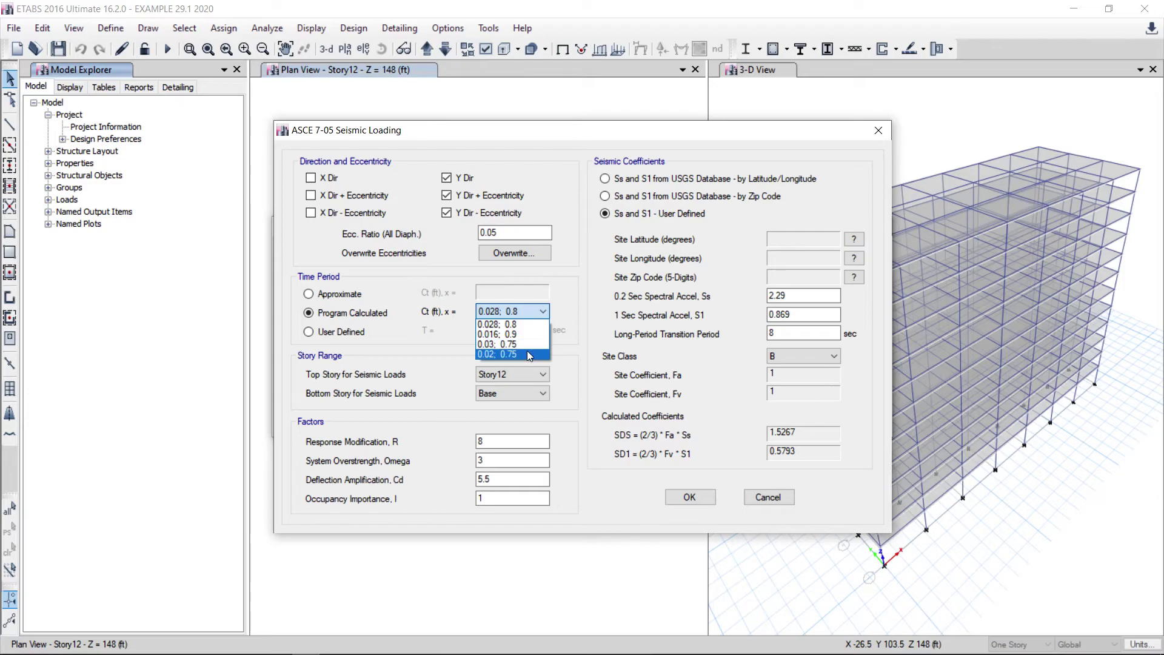
click(526, 353)
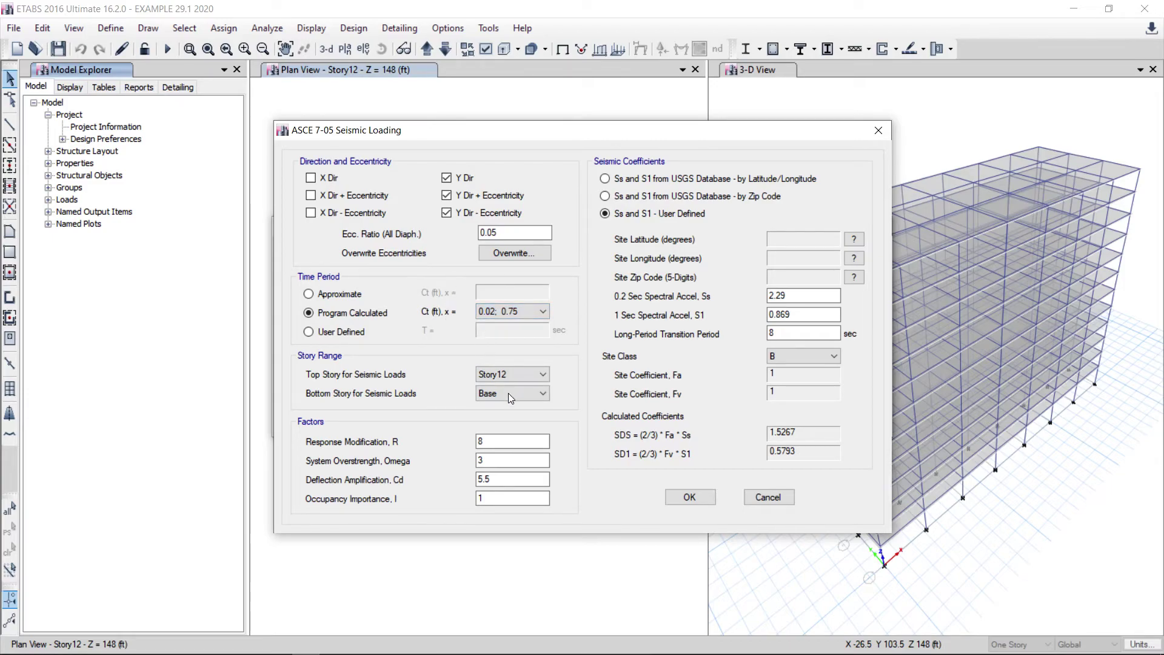
double_click(492, 443)
text(7)
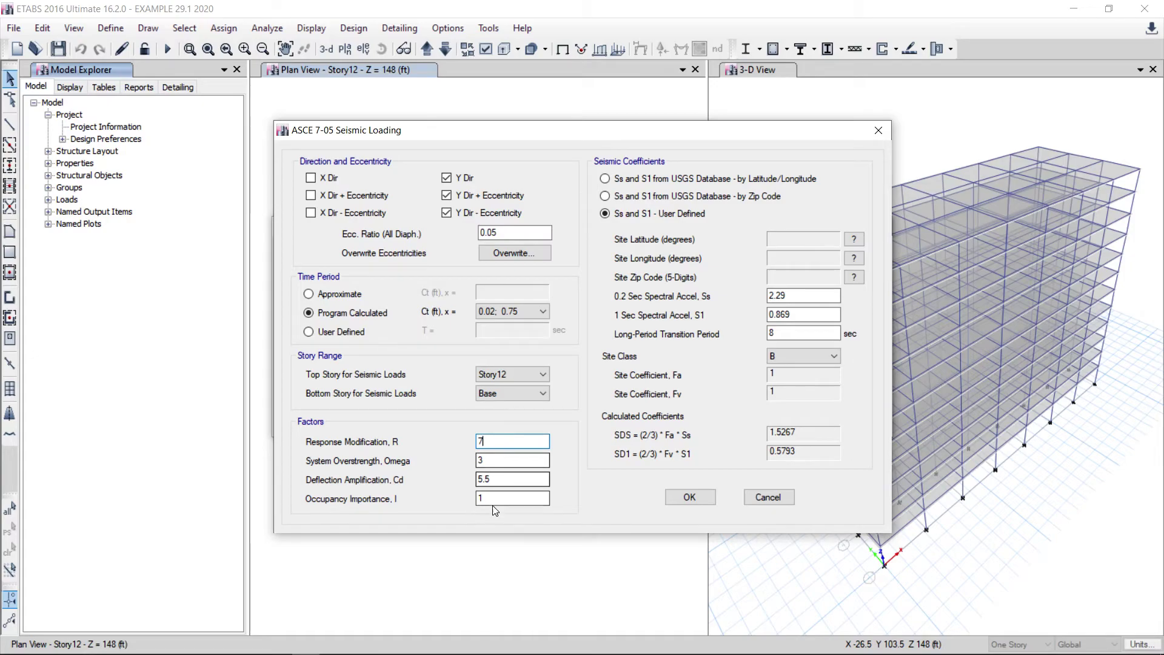
Set EQ-Y's spectral accelerations to Ss 1.5 and S1 0.678, and its long-period transition period to 12 sec
double_click(790, 295)
text(1.5)
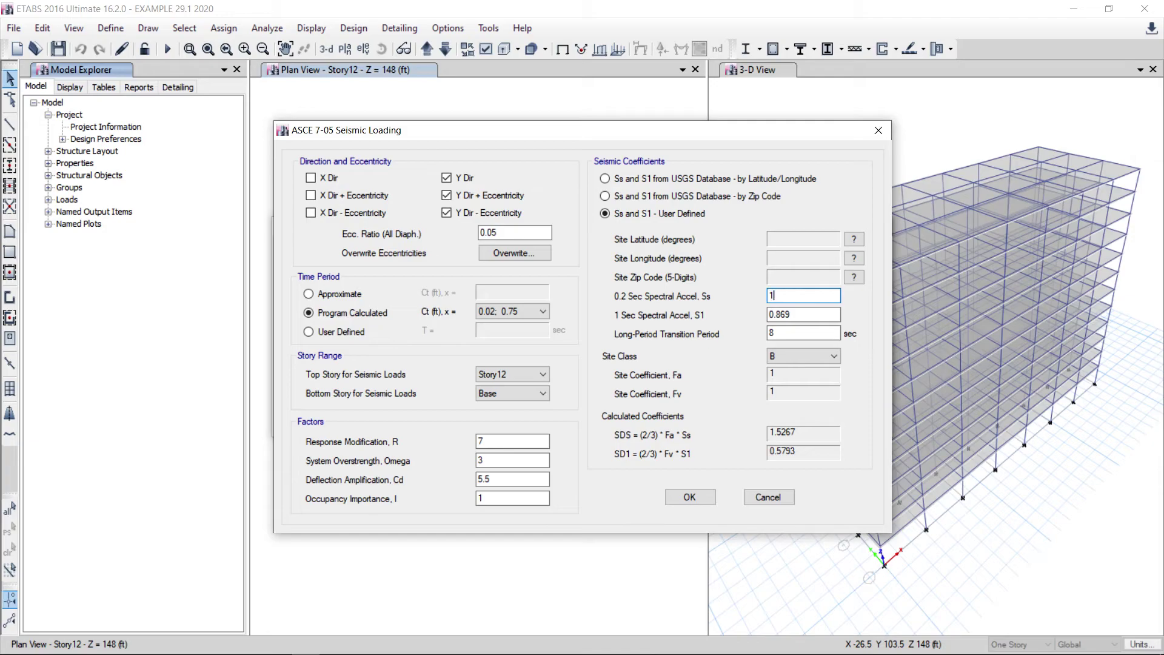
double_click(794, 313)
text(0.678)
double_click(783, 333)
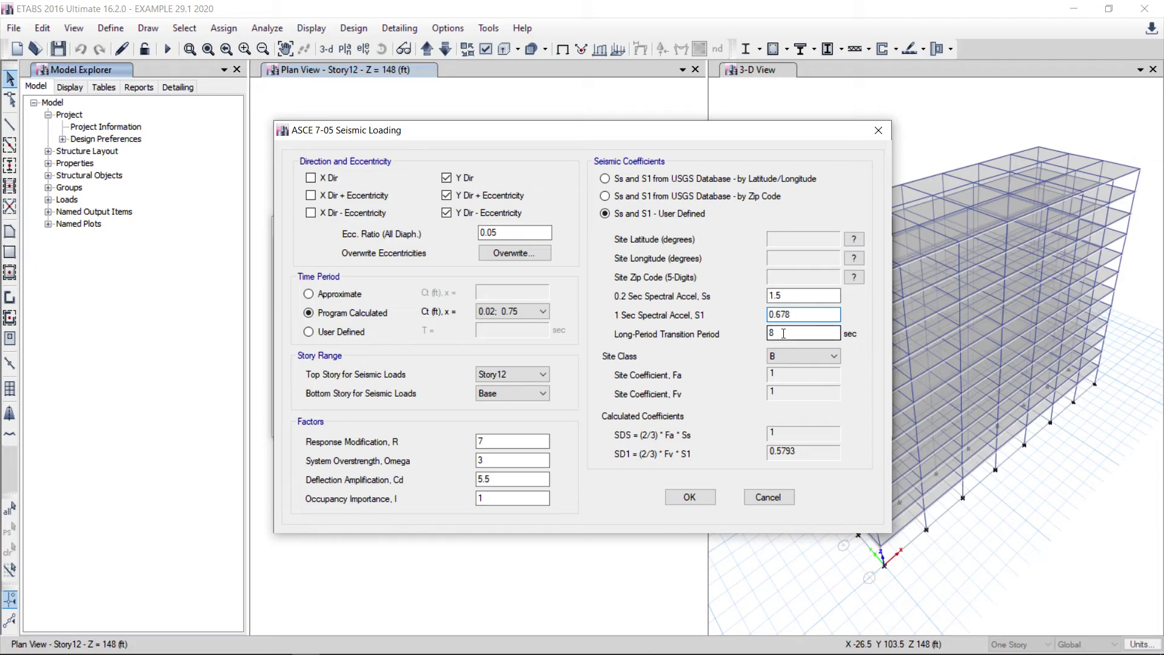
text(12)
Set the EQ-Y site class to D and accept the seismic loading and load pattern definitions
click(835, 356)
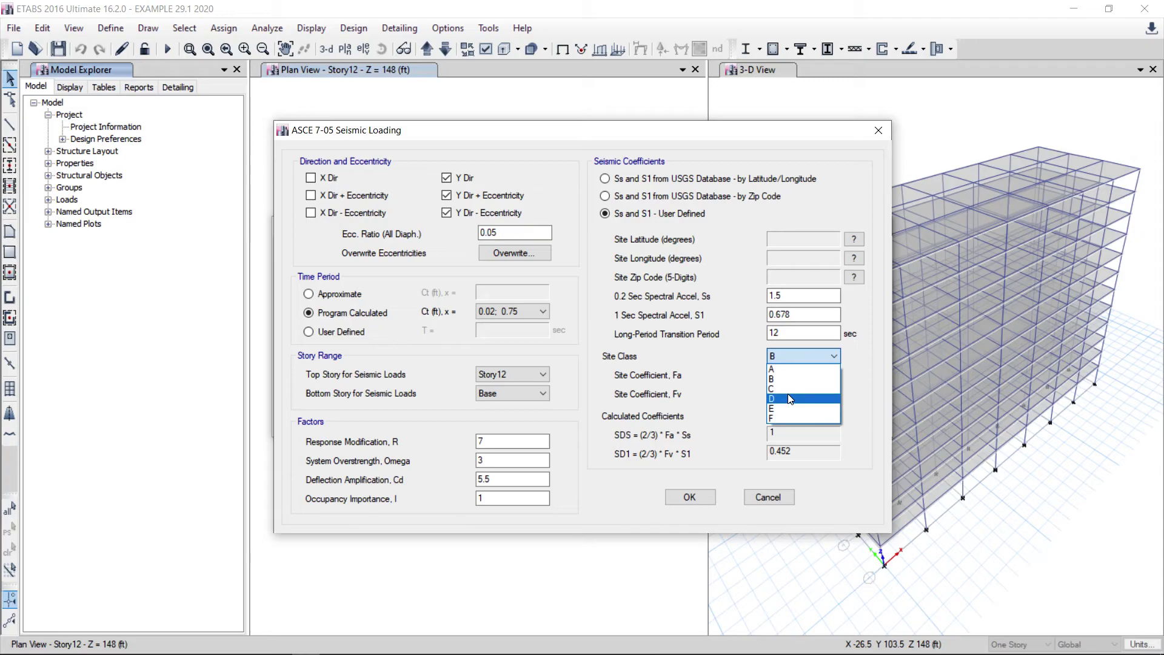
click(790, 399)
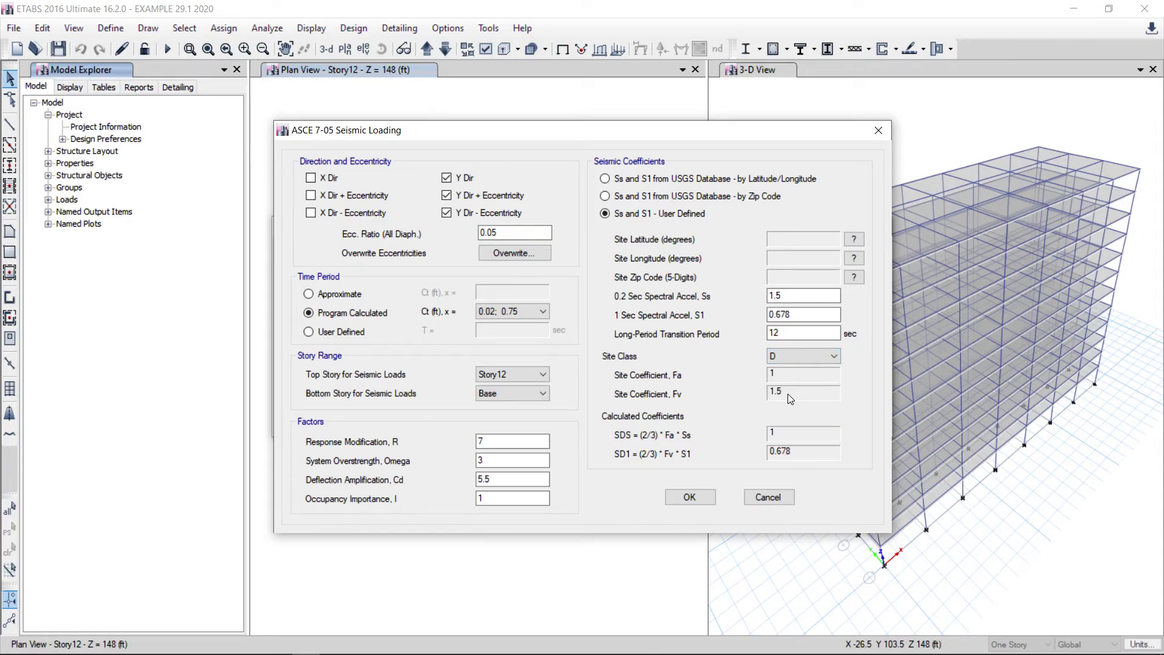
click(692, 497)
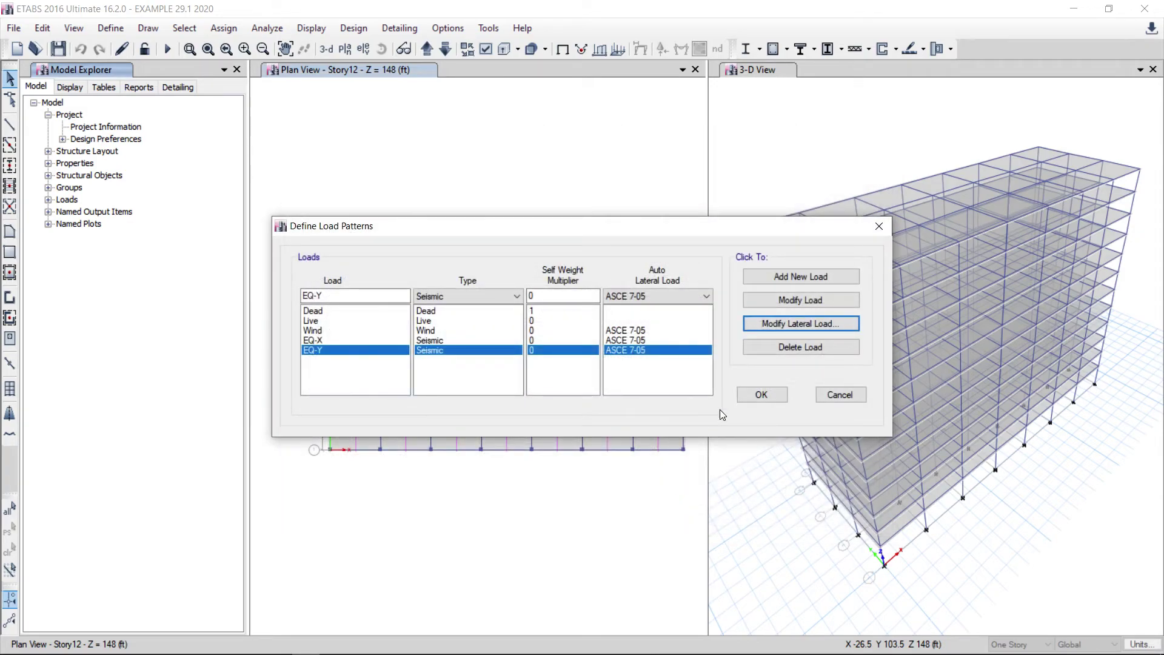
click(761, 395)
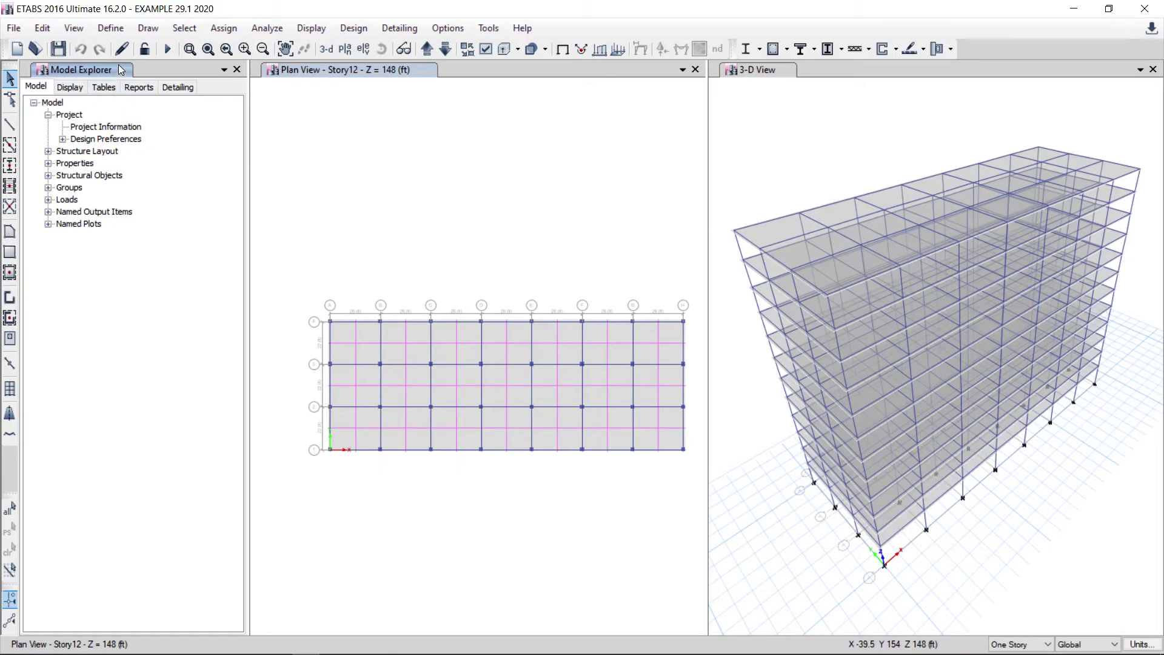
Review the list of defined load cases and close it without changes
click(110, 31)
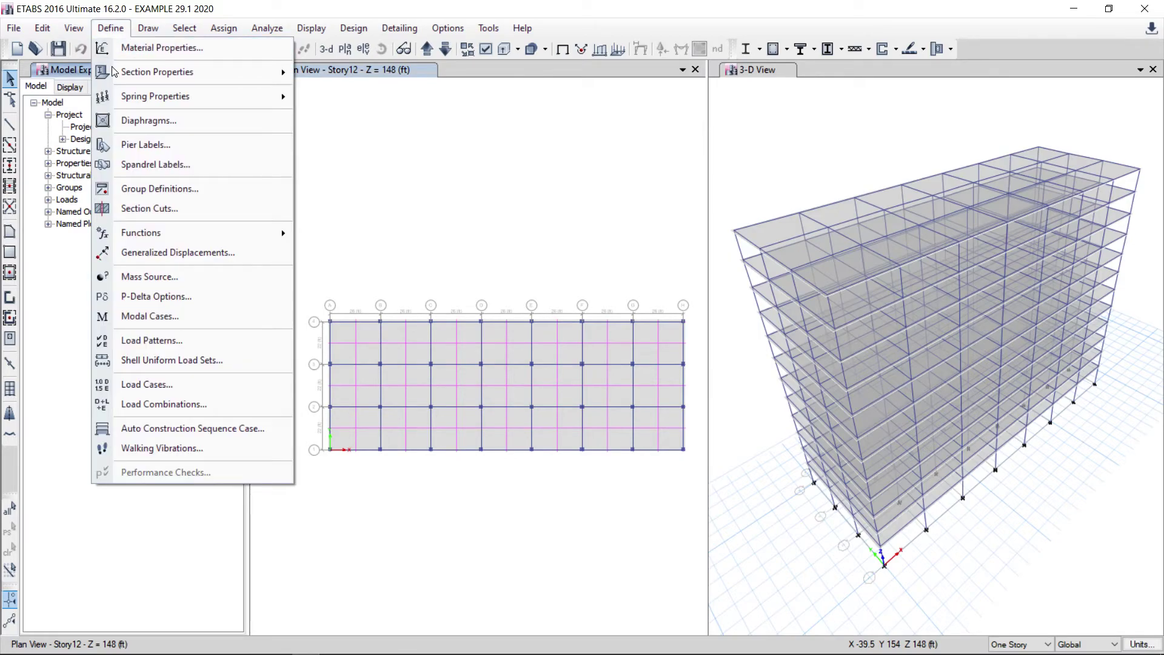
click(143, 385)
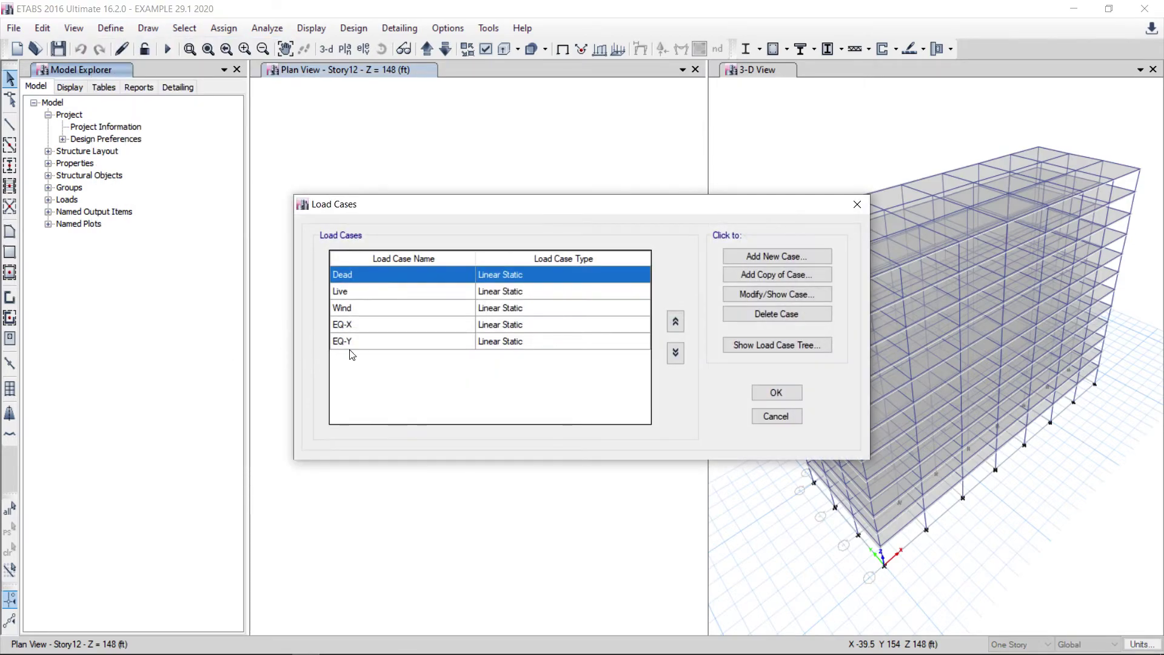
click(790, 396)
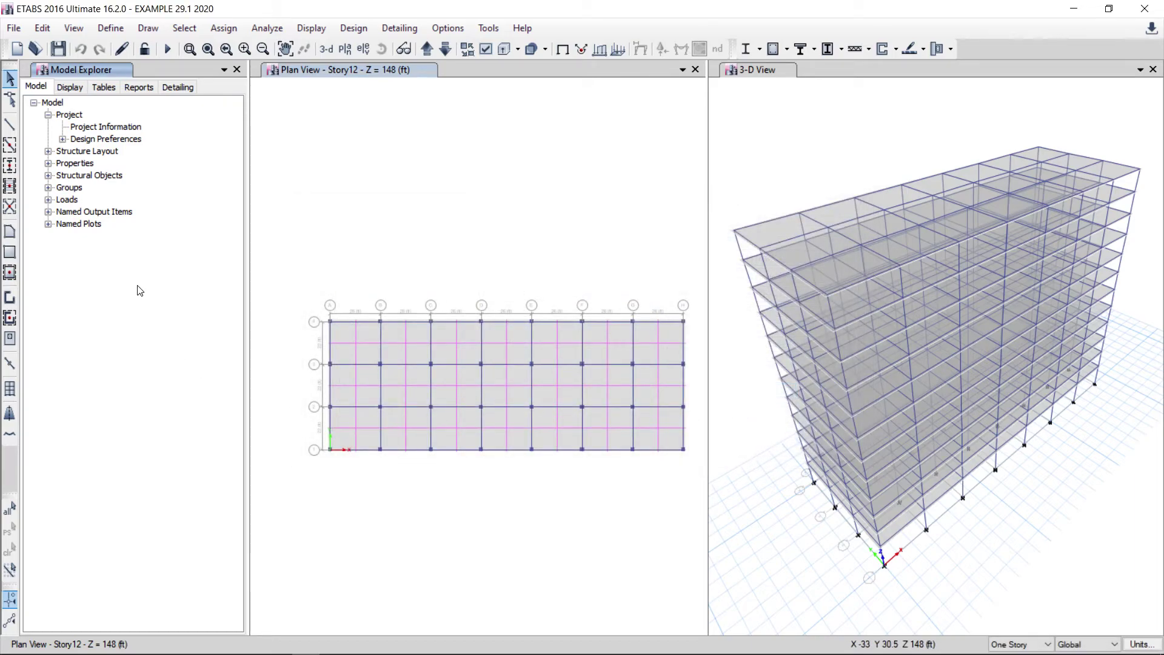
Check the rigidity setting of diaphragm D1 in the diaphragm definitions and accept it as it is
click(110, 28)
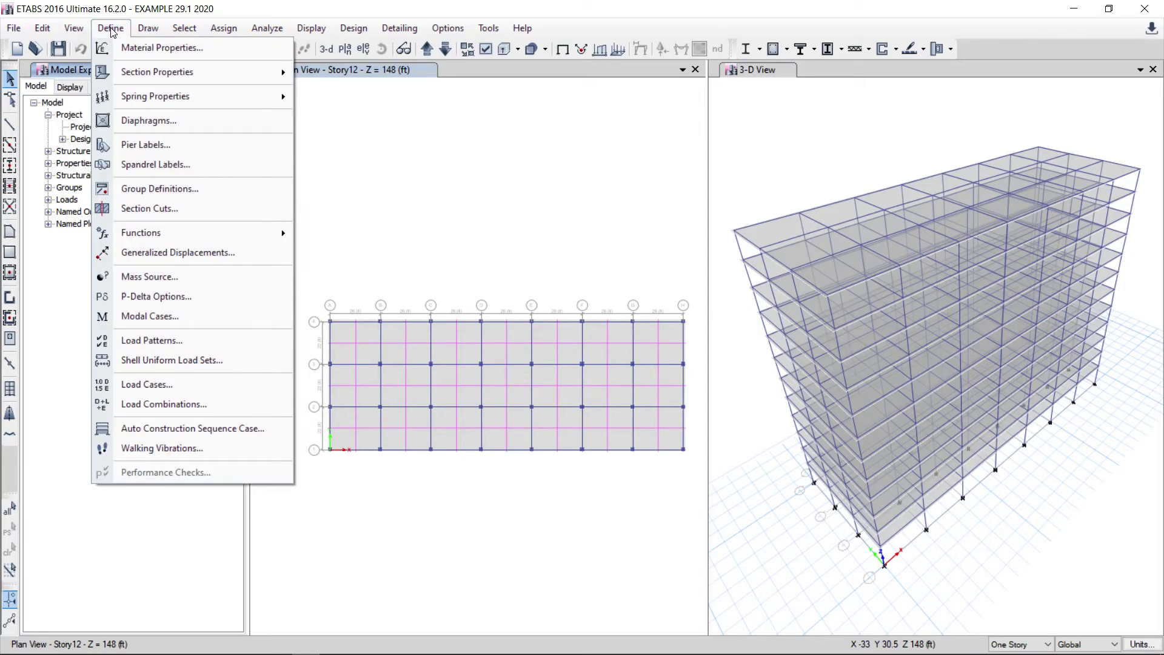
click(145, 120)
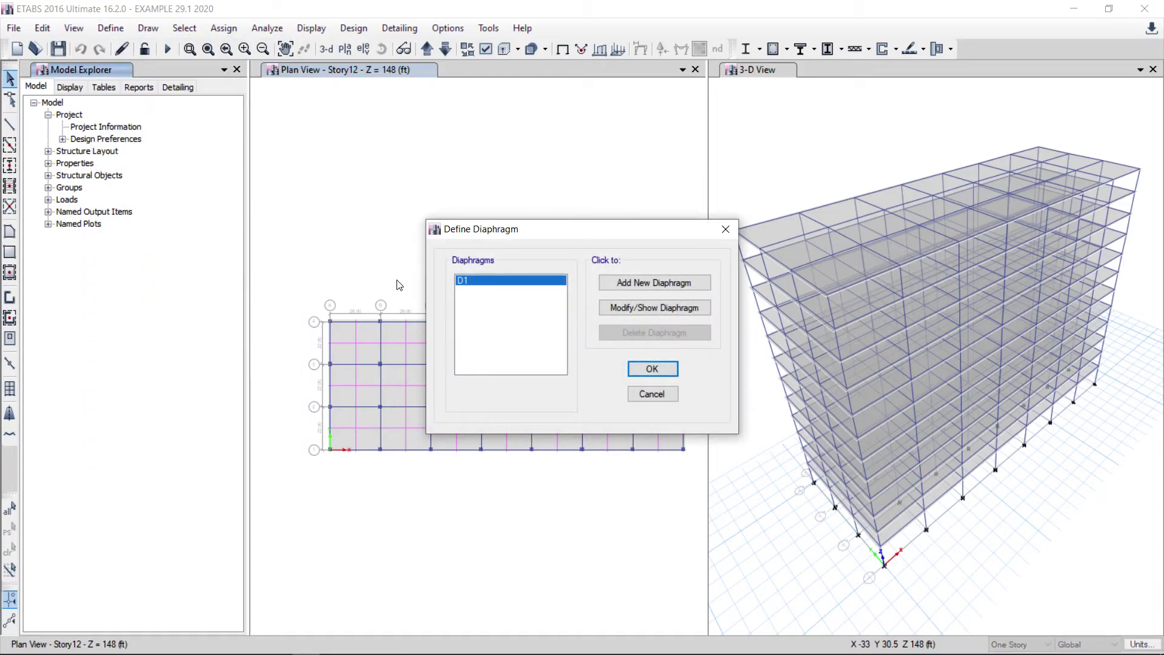
click(614, 307)
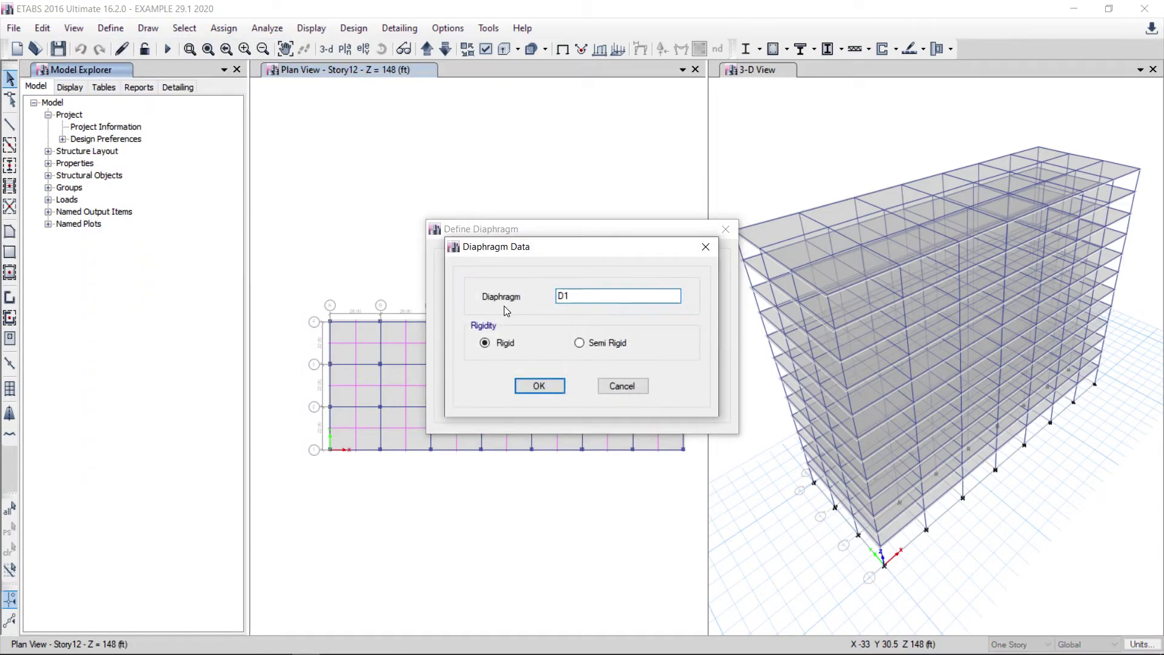
click(522, 386)
click(657, 369)
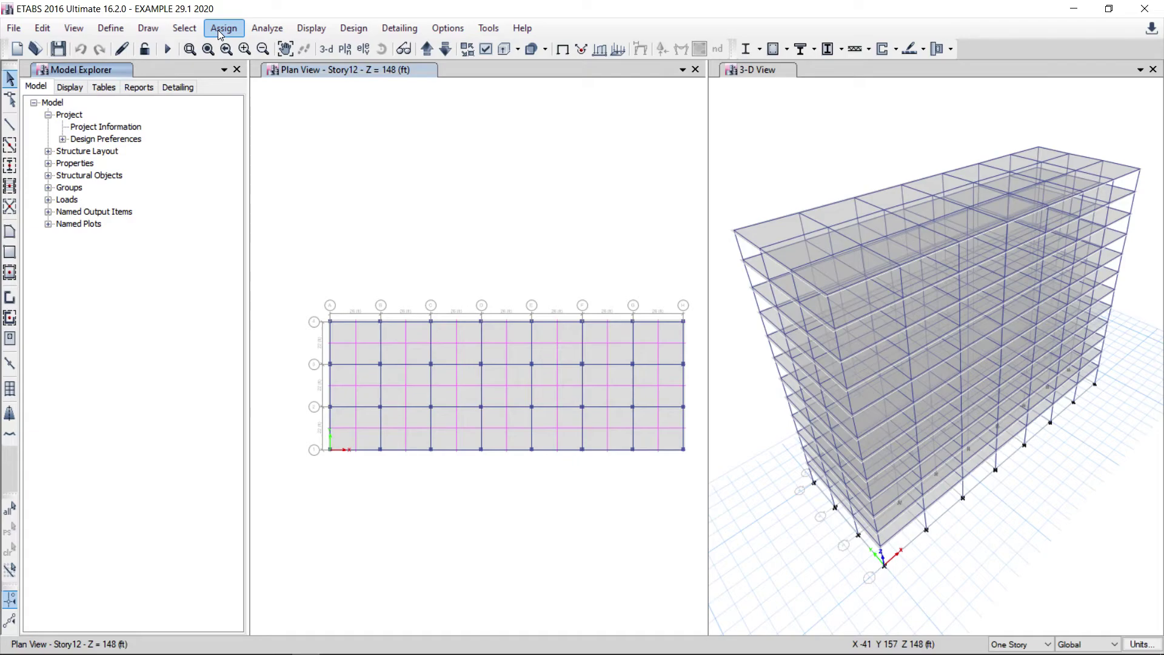
Select all floor objects in the model by object type
click(184, 29)
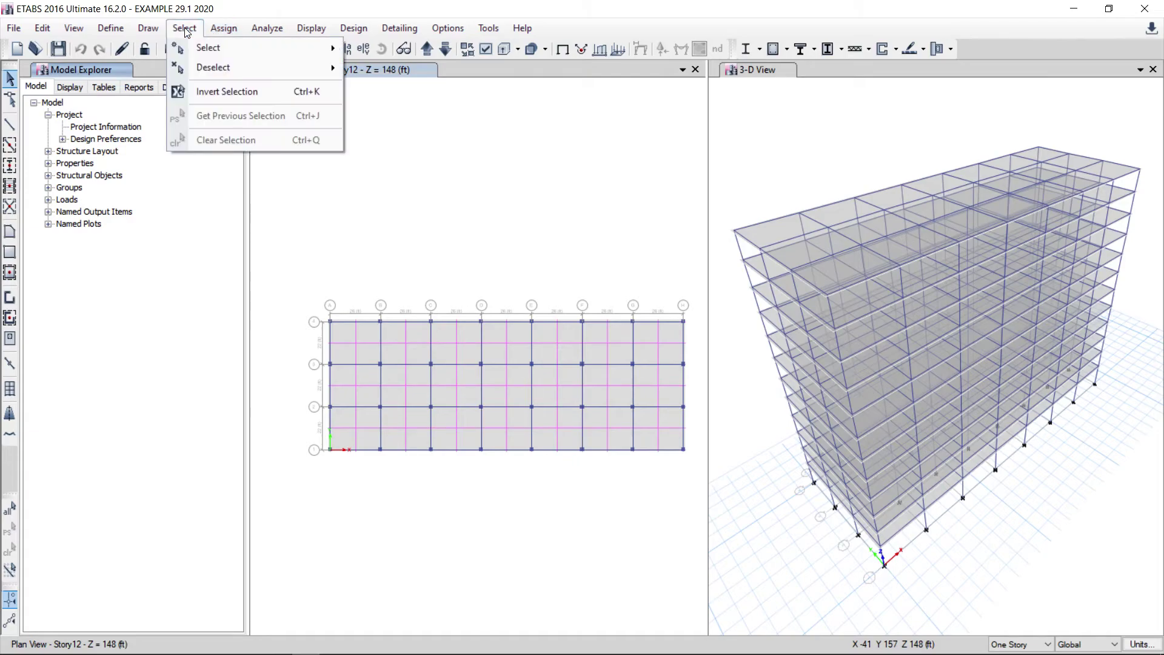
mouse_move(206, 48)
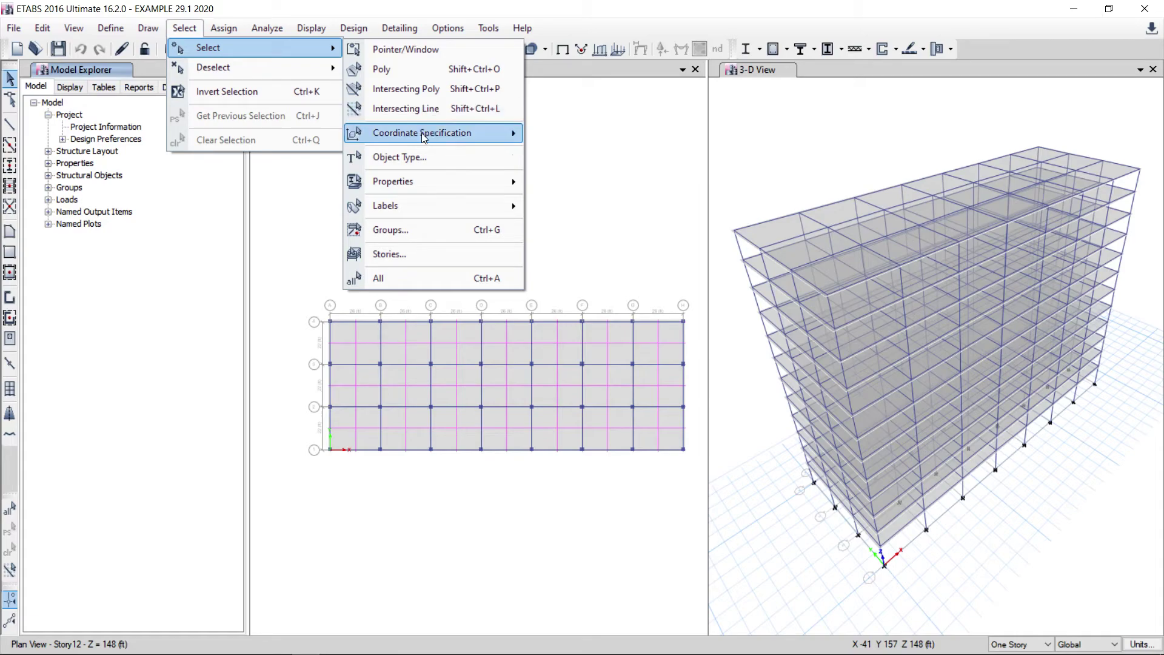
click(421, 157)
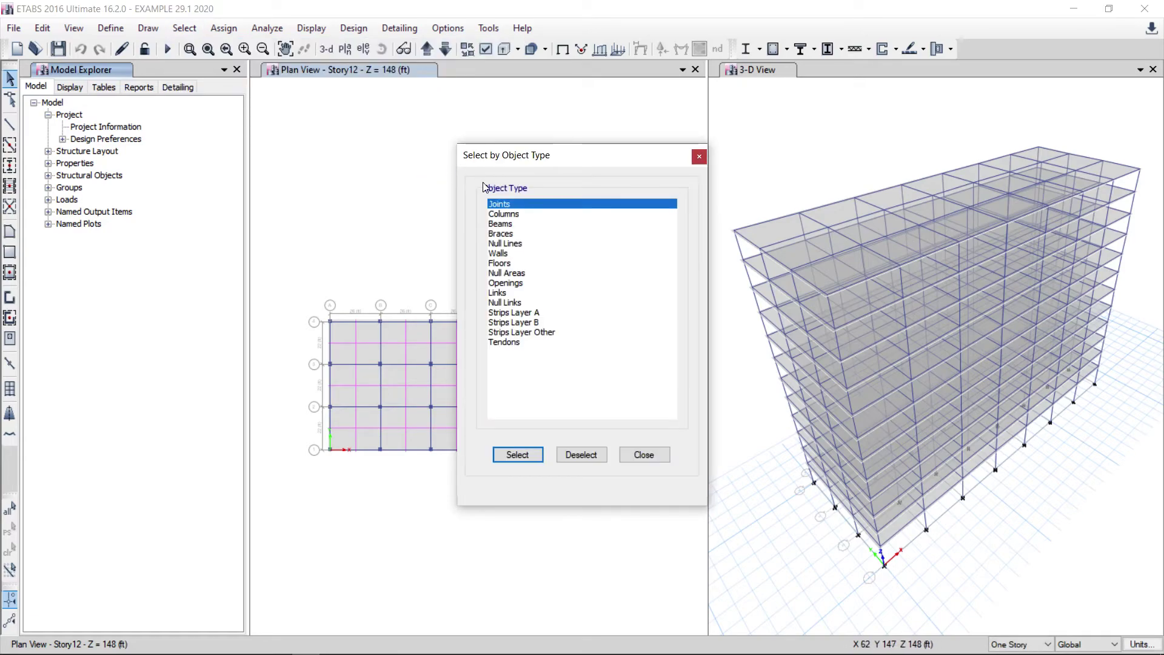
click(513, 265)
click(522, 456)
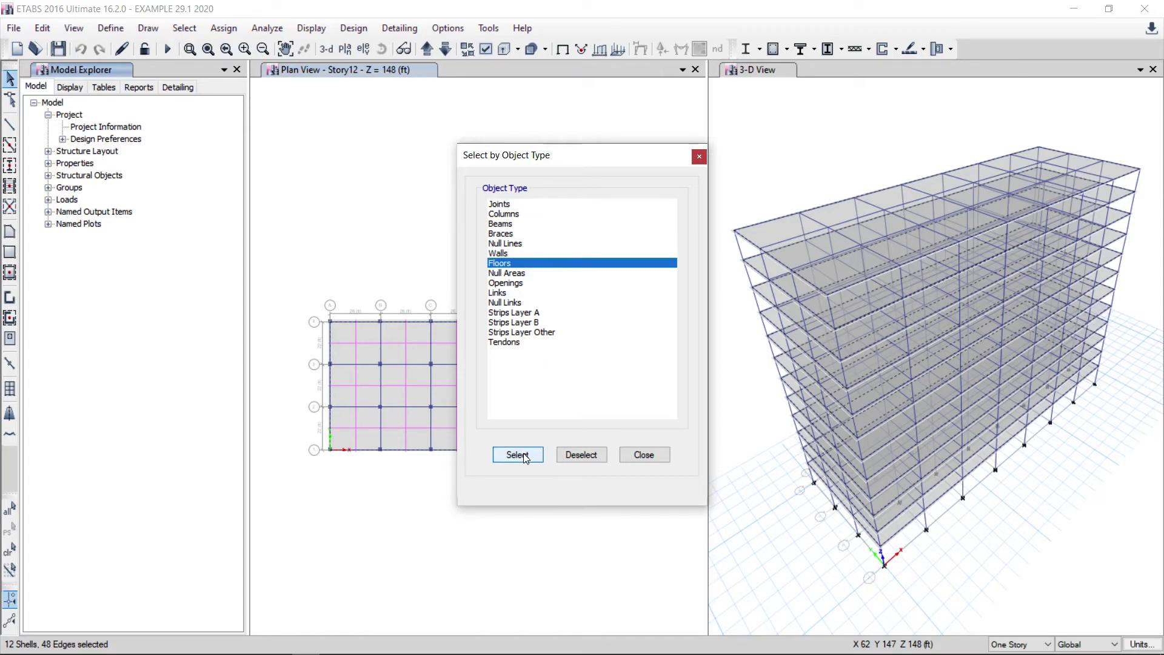
click(640, 456)
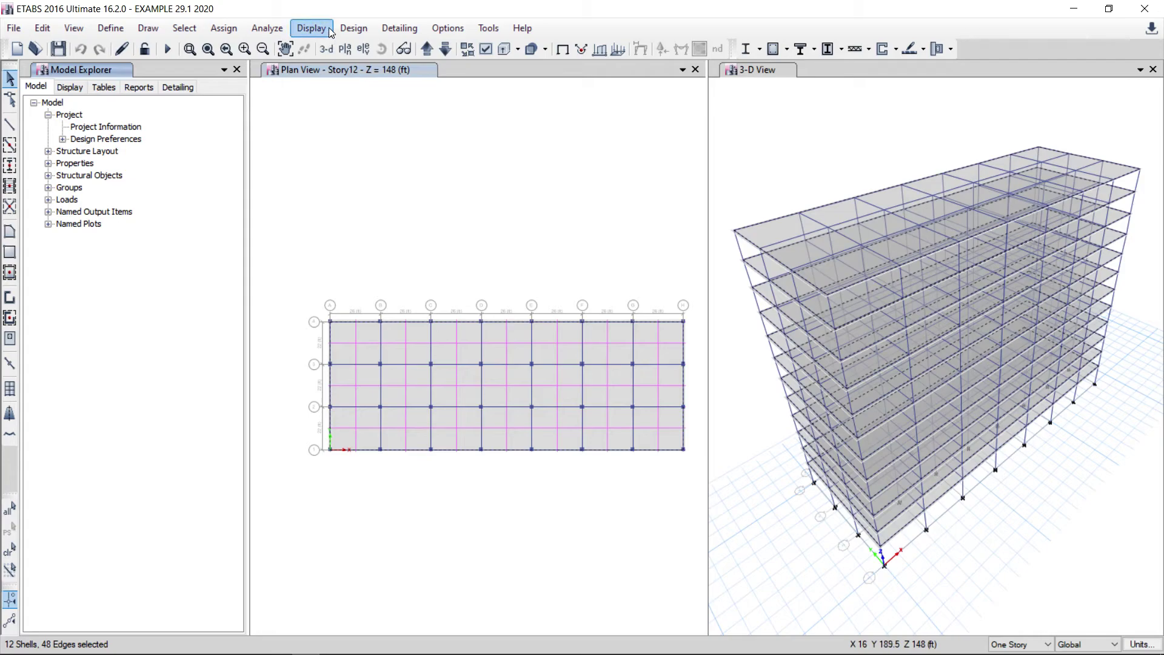
Assign diaphragm D1 to the selected floor shells
click(224, 29)
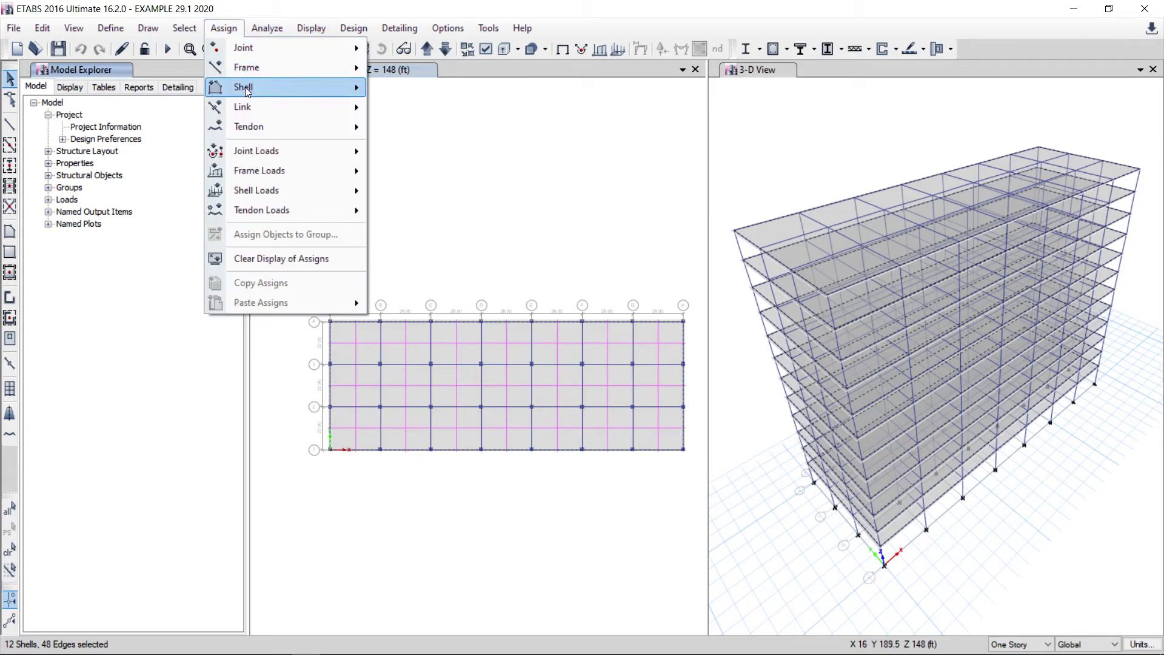
mouse_move(245, 89)
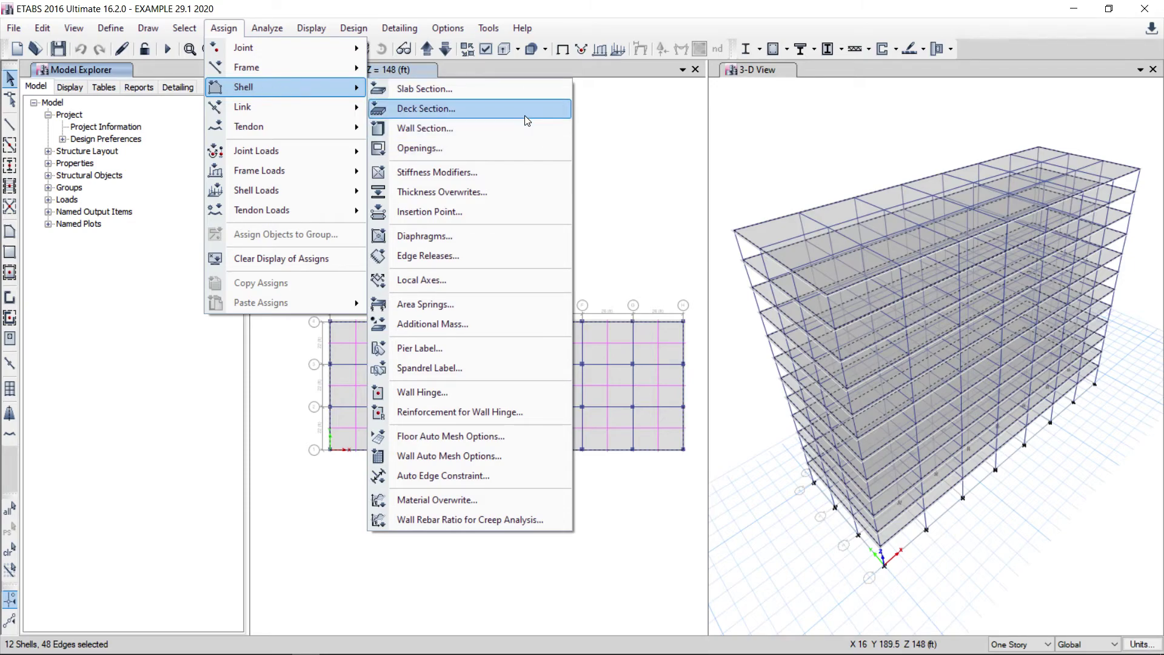
click(480, 235)
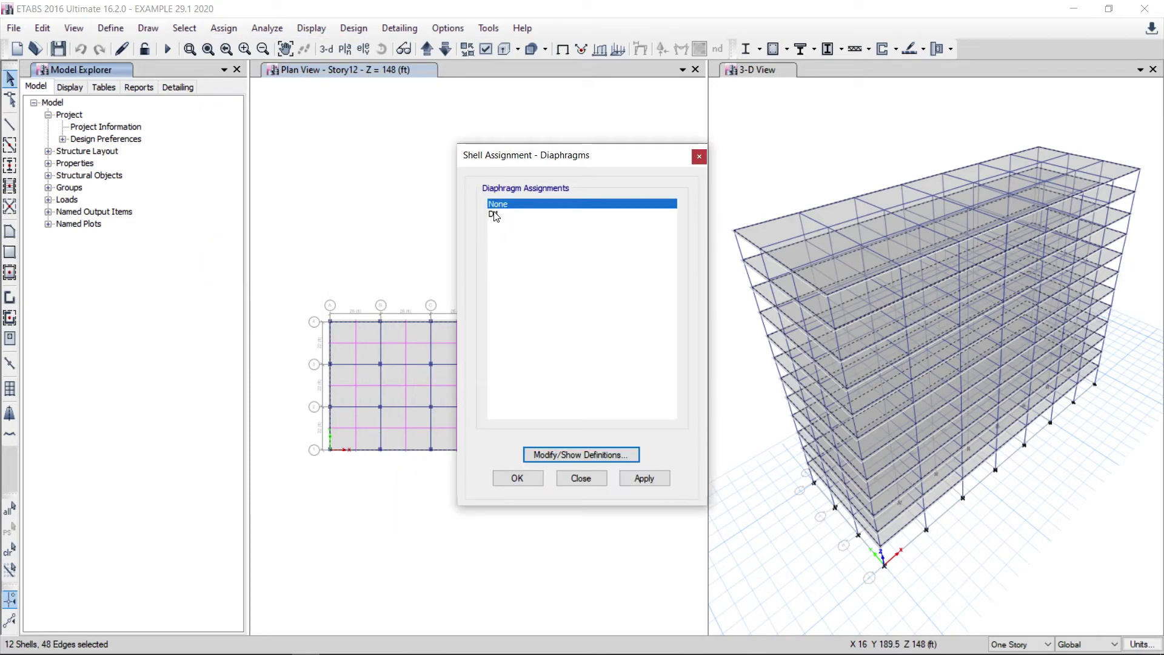
click(495, 214)
click(634, 481)
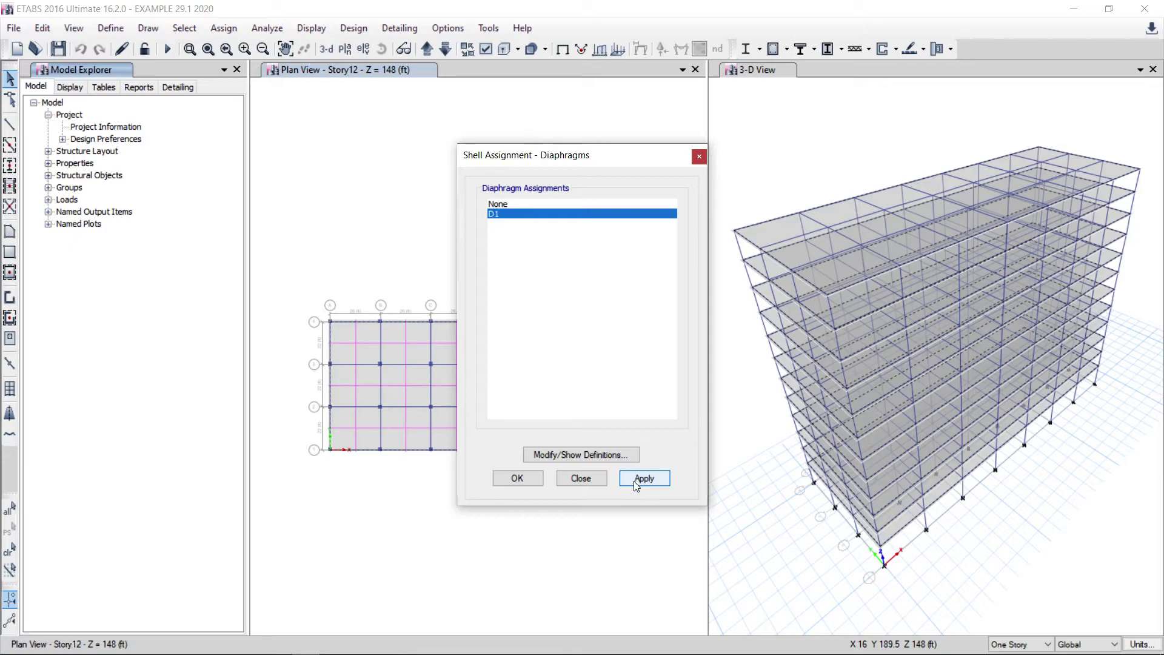
click(518, 479)
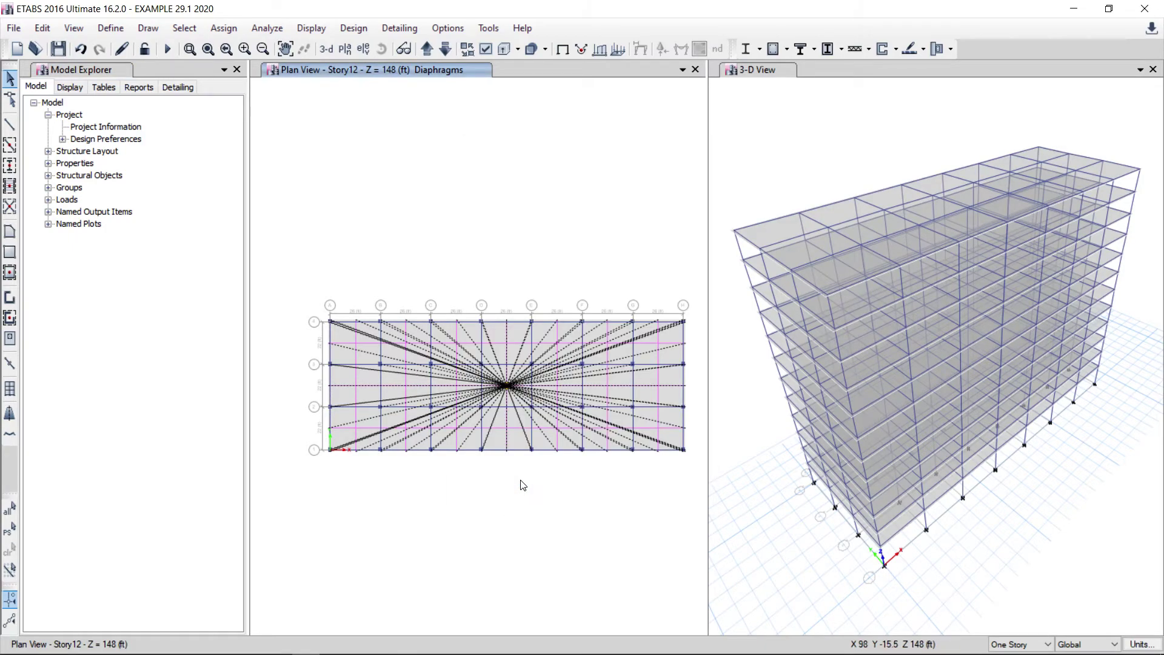
Step the plan view down story by story from Story12 to Story6 to check the diaphragm assignment
click(445, 50)
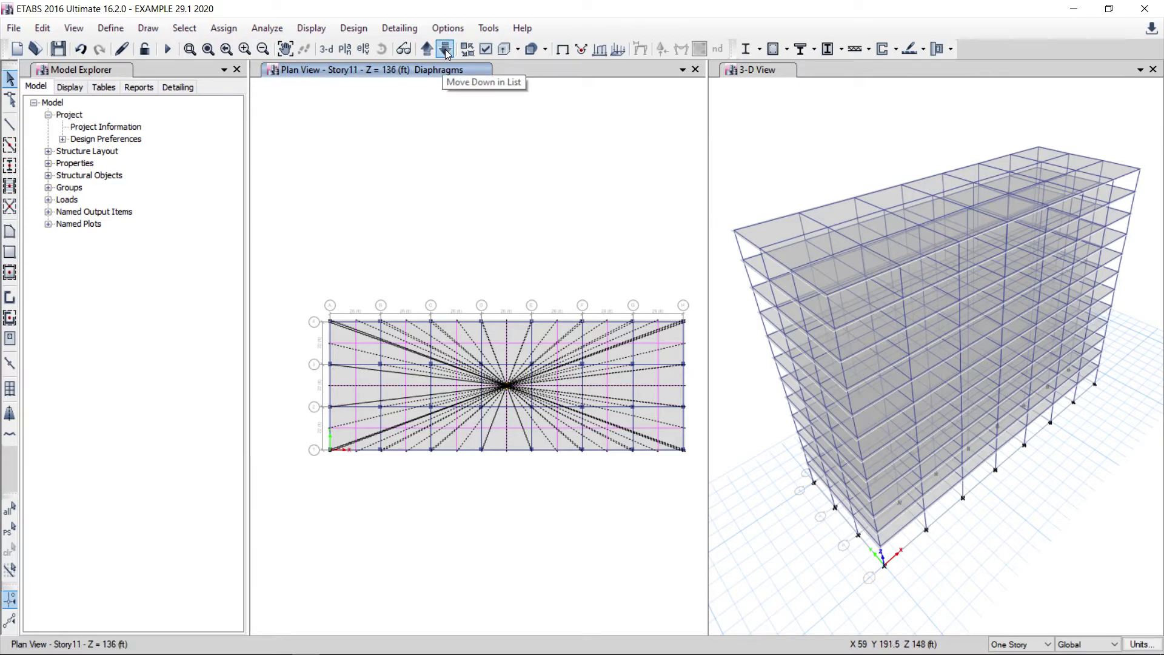
click(446, 50)
click(445, 50)
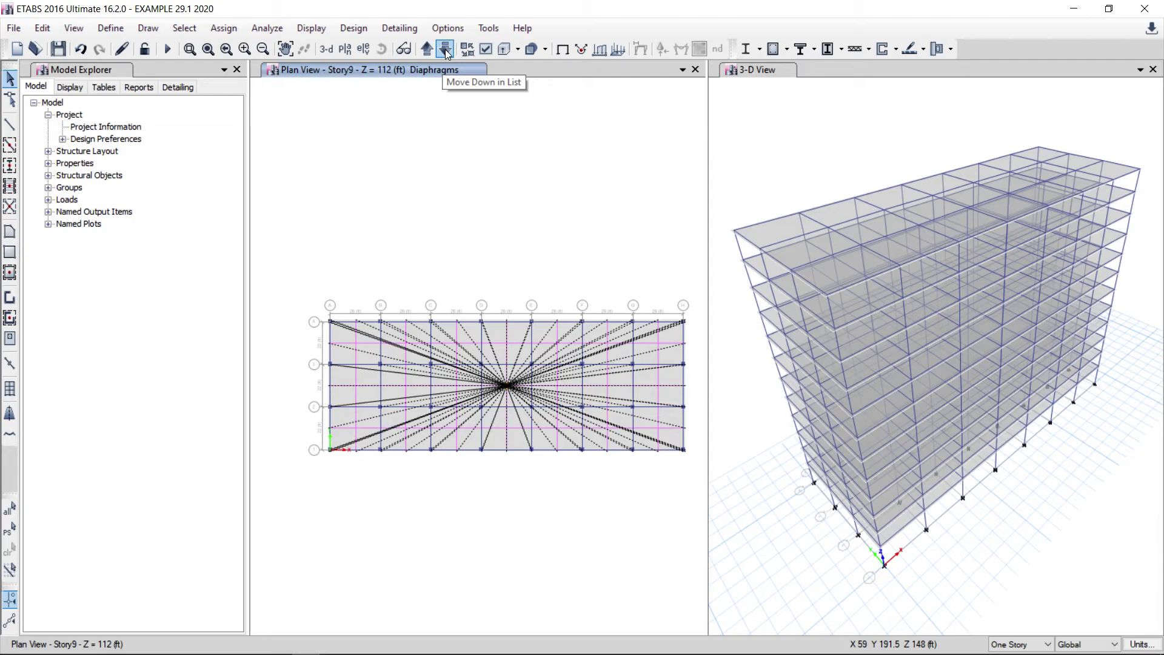
click(445, 49)
click(445, 51)
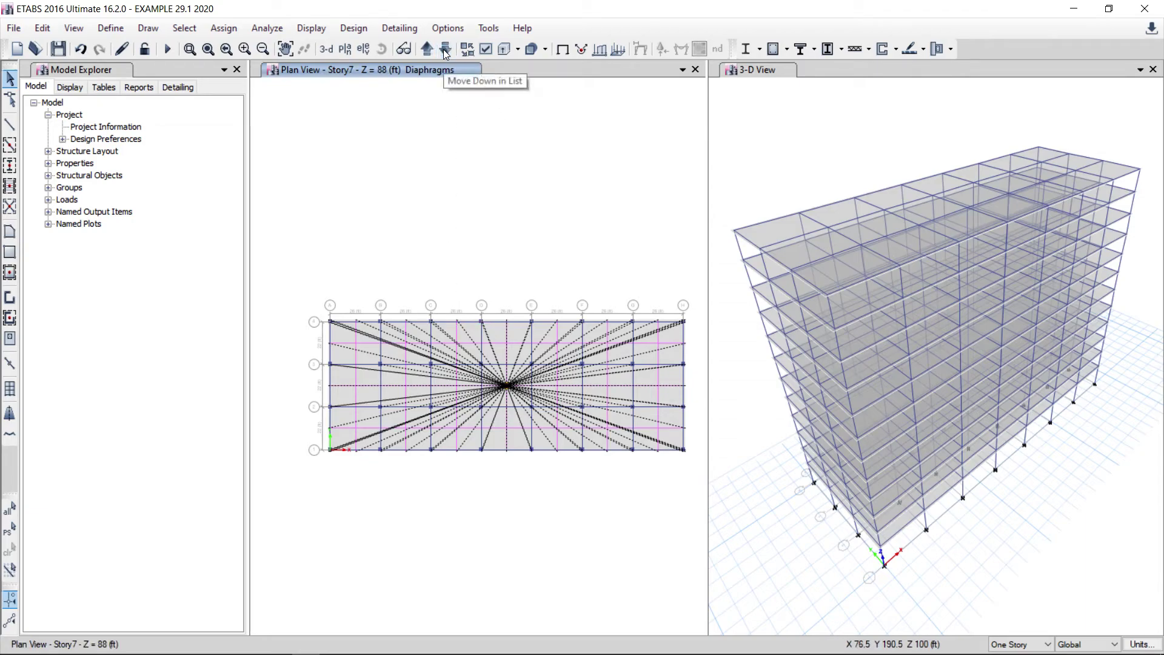
click(445, 51)
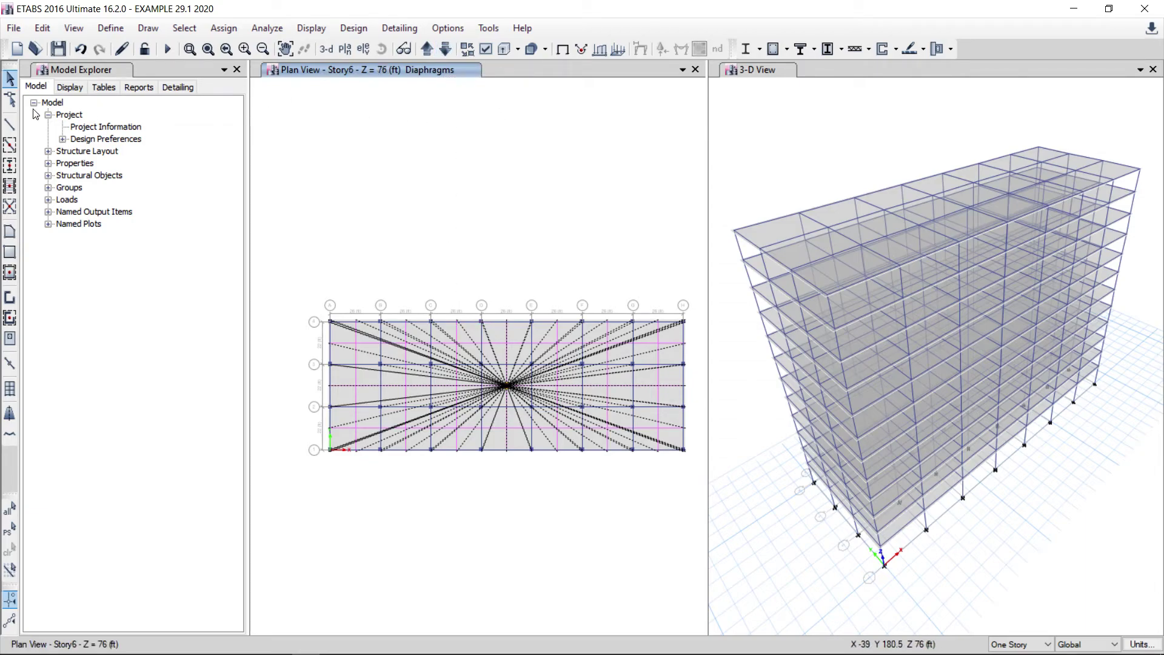
Save the model and run the analysis
click(58, 50)
click(274, 29)
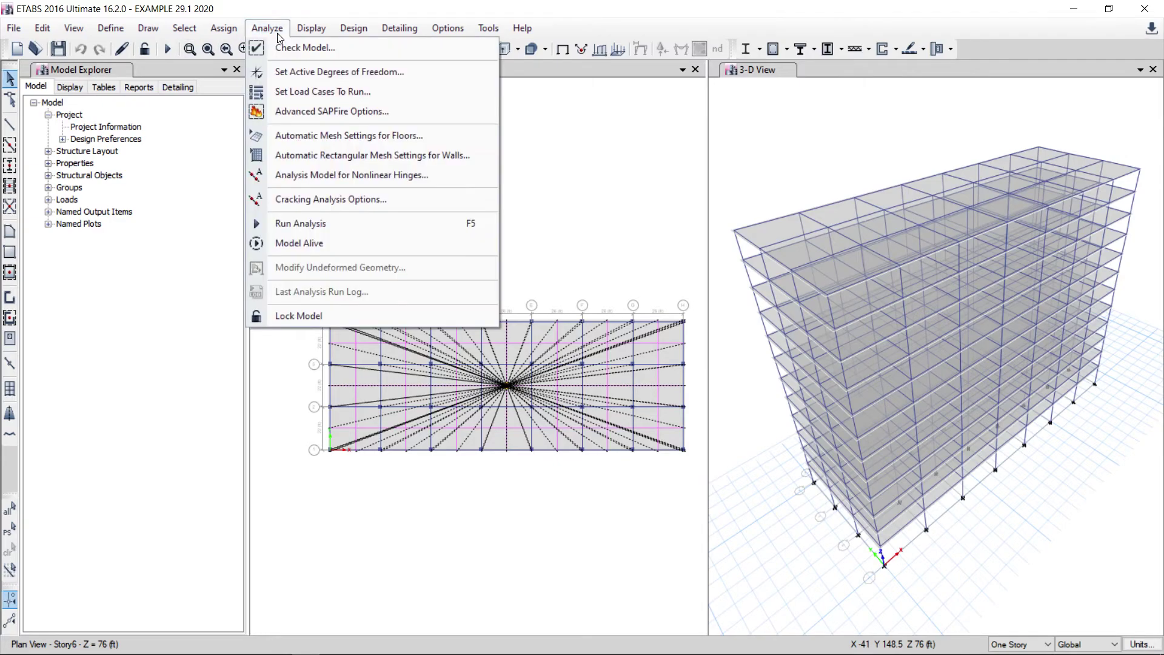
click(296, 223)
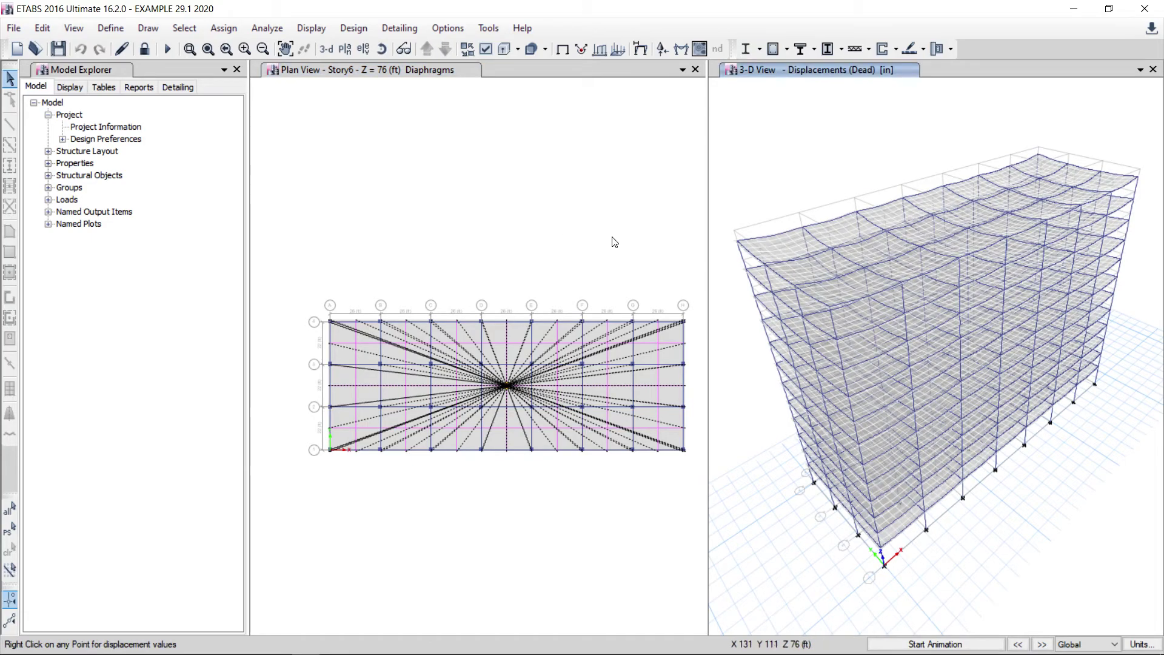
Show the deformed shape of the building in the 3-D view for the Live load case
right_click(940, 225)
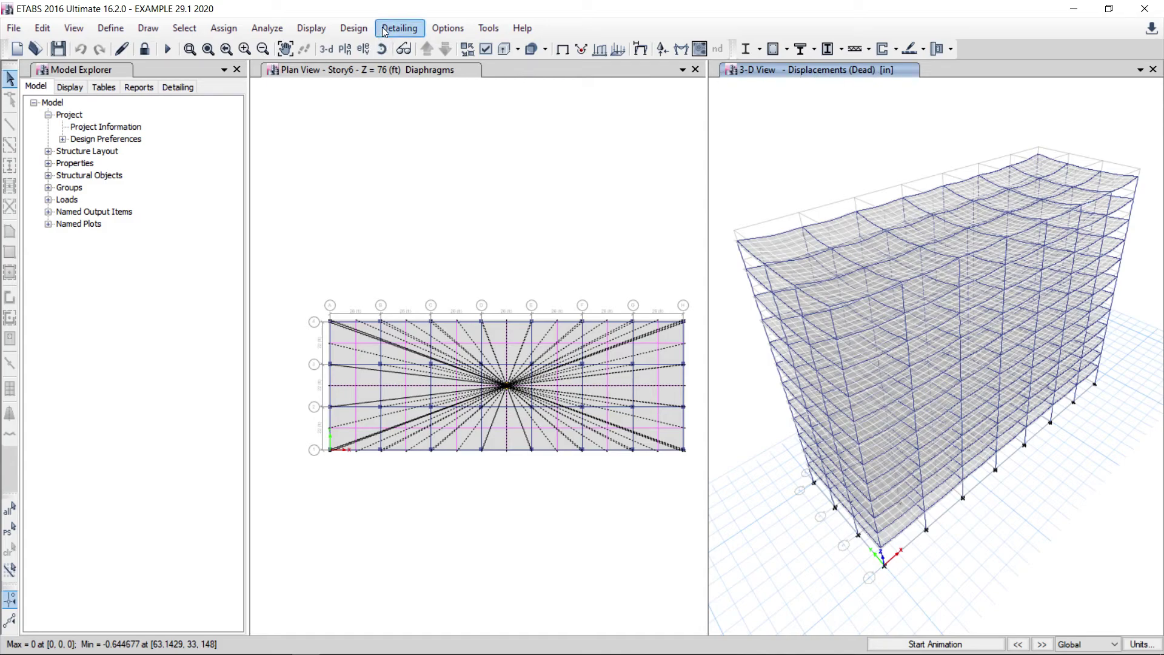
click(311, 29)
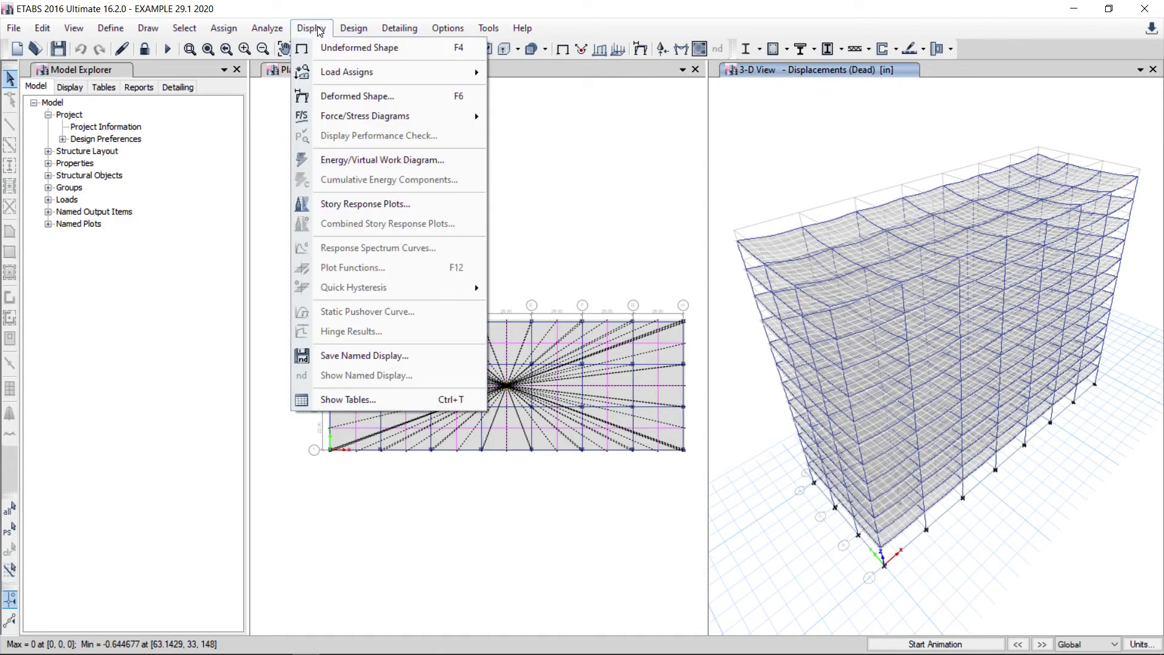
click(341, 96)
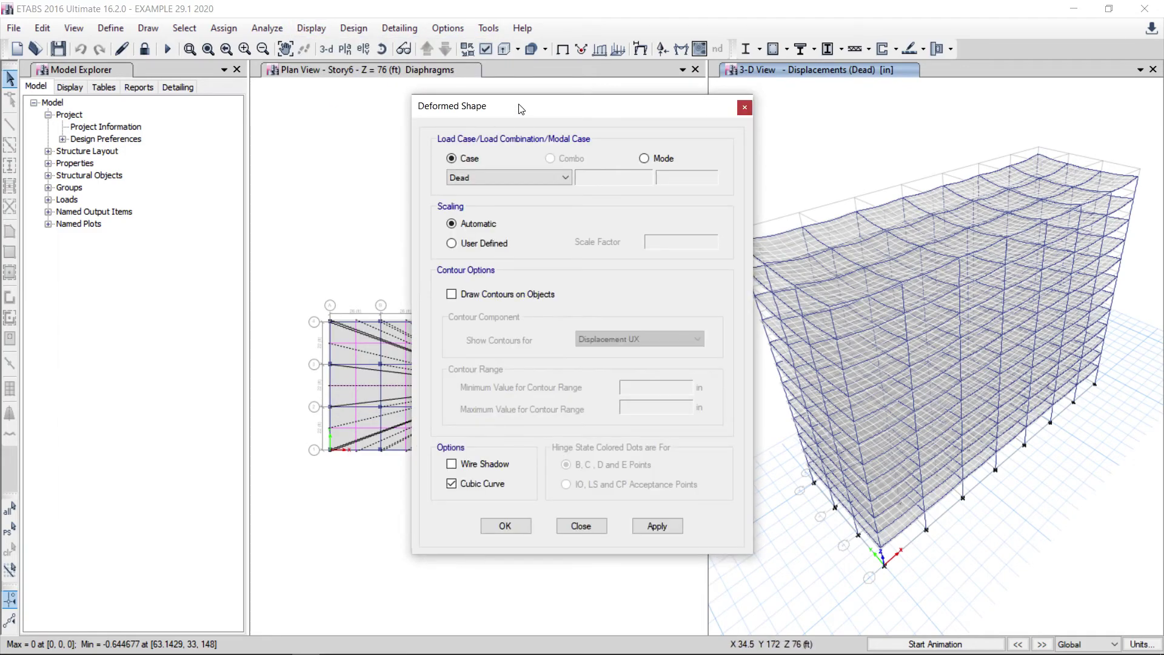
drag(519, 108, 255, 105)
click(300, 176)
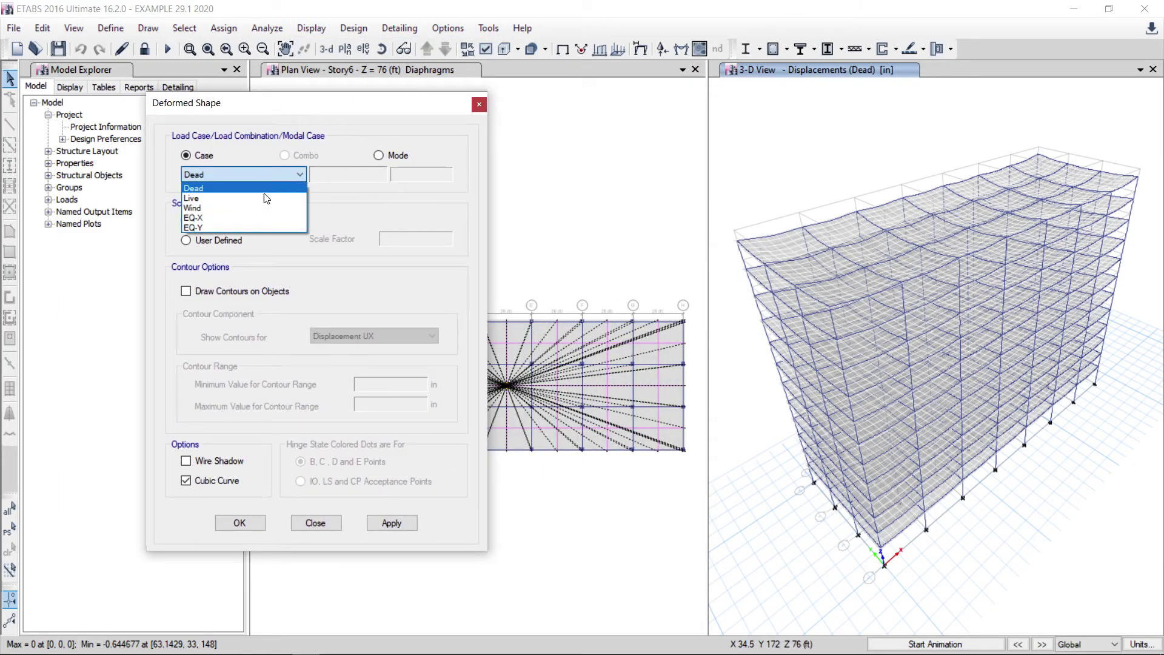
click(235, 197)
click(406, 523)
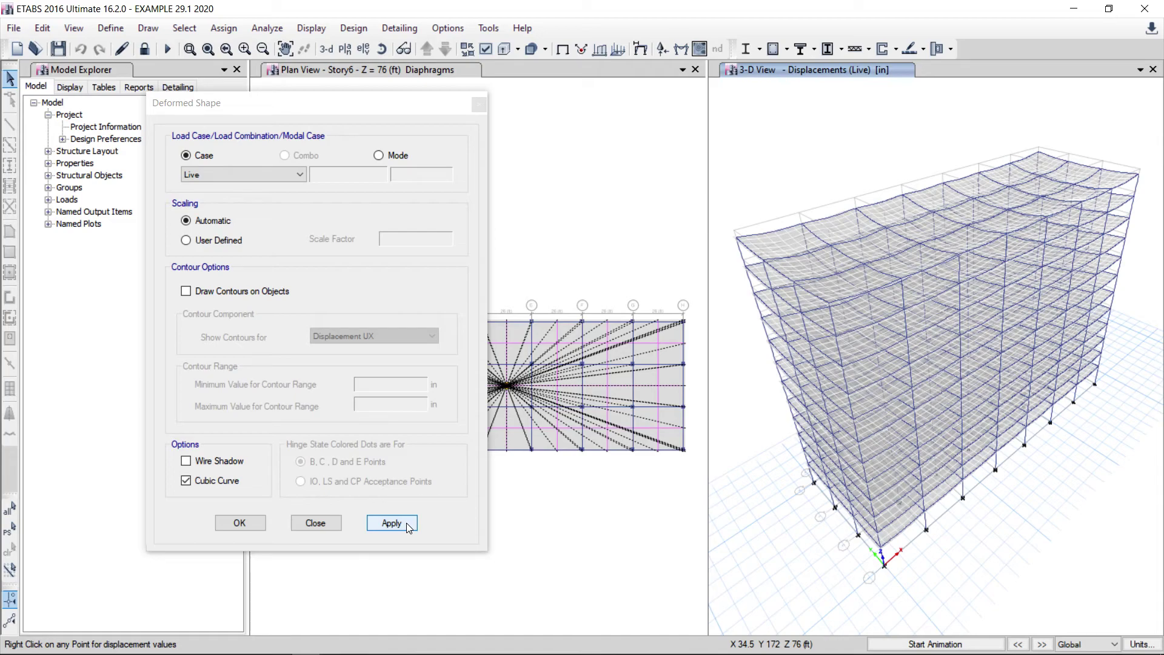
Show the deformed shape for the Wind case at step number 1, then play and stop its animation
click(300, 175)
click(221, 208)
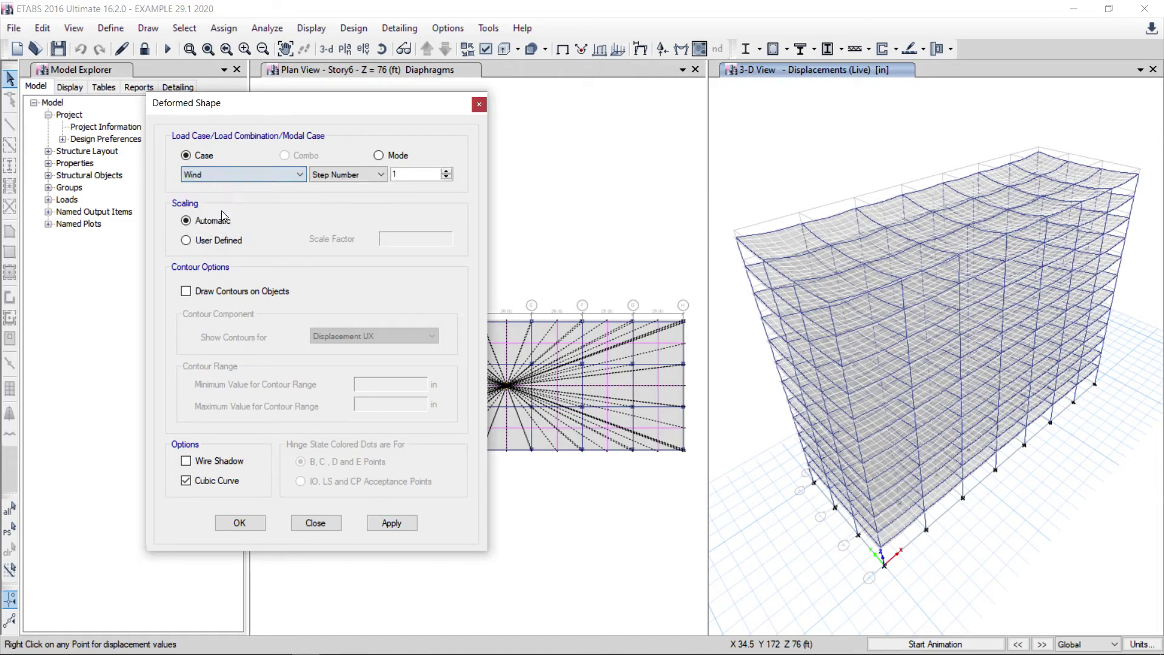
click(397, 525)
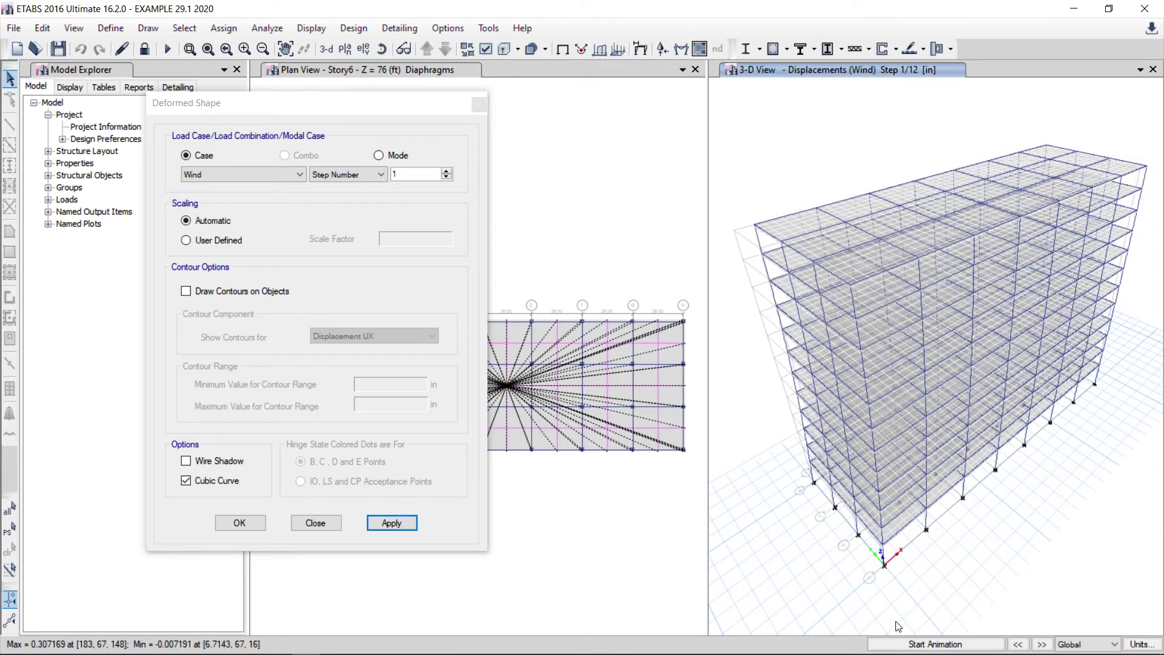
click(924, 645)
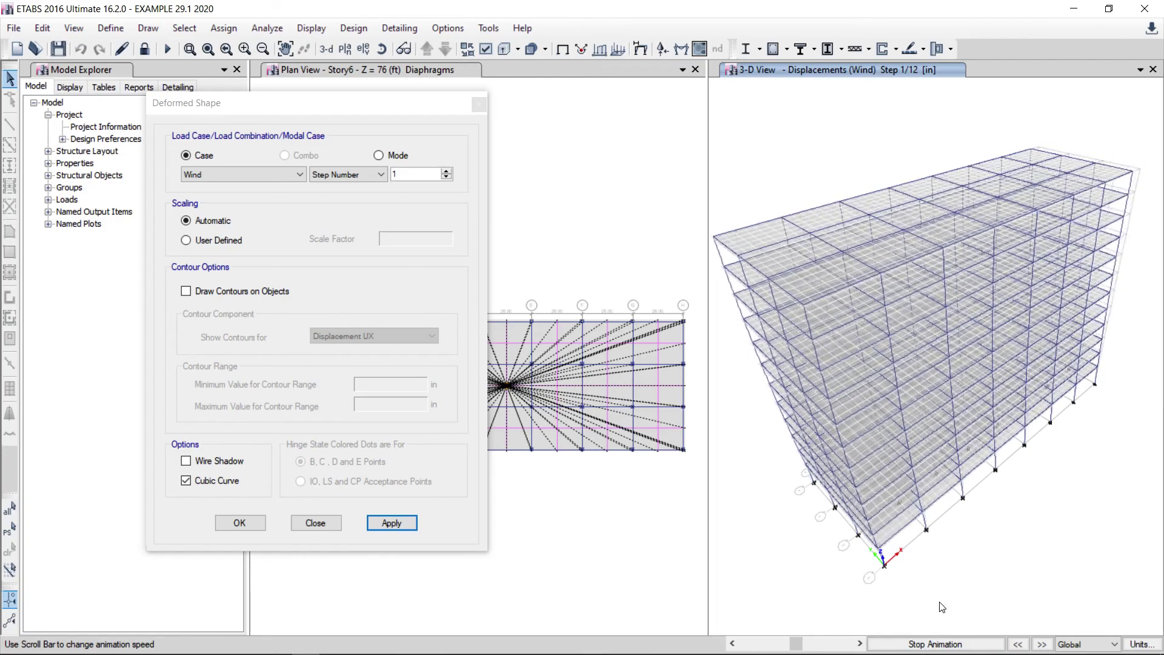
click(934, 644)
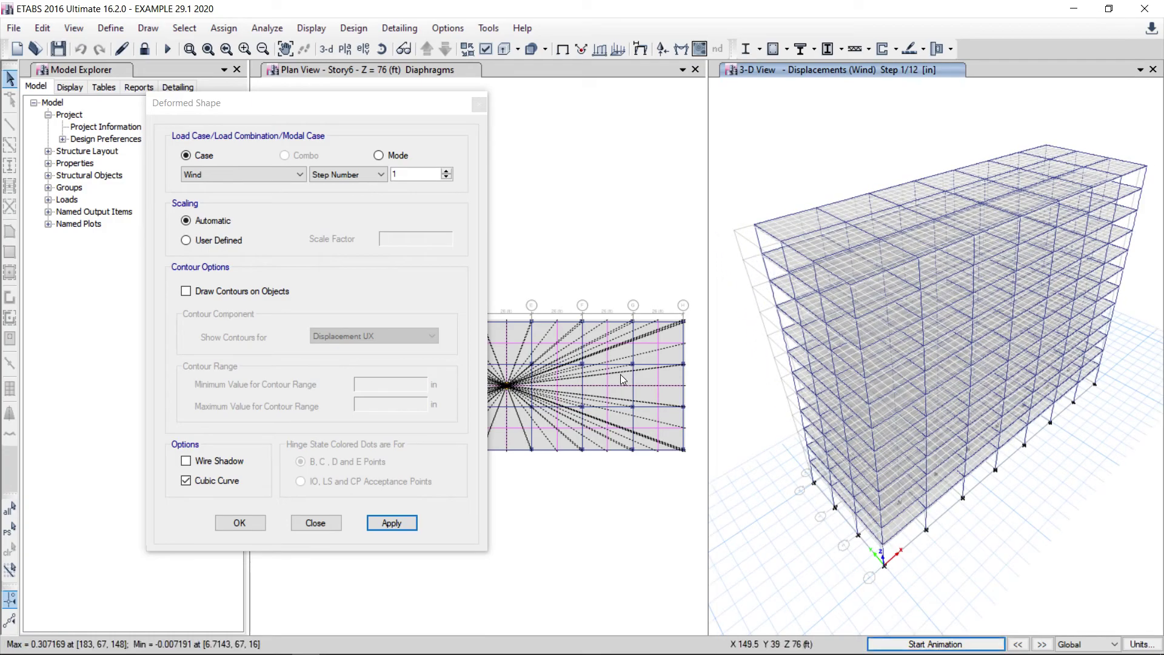
Switch the Wind deformed shape to step number 2, then play and stop its animation
click(446, 171)
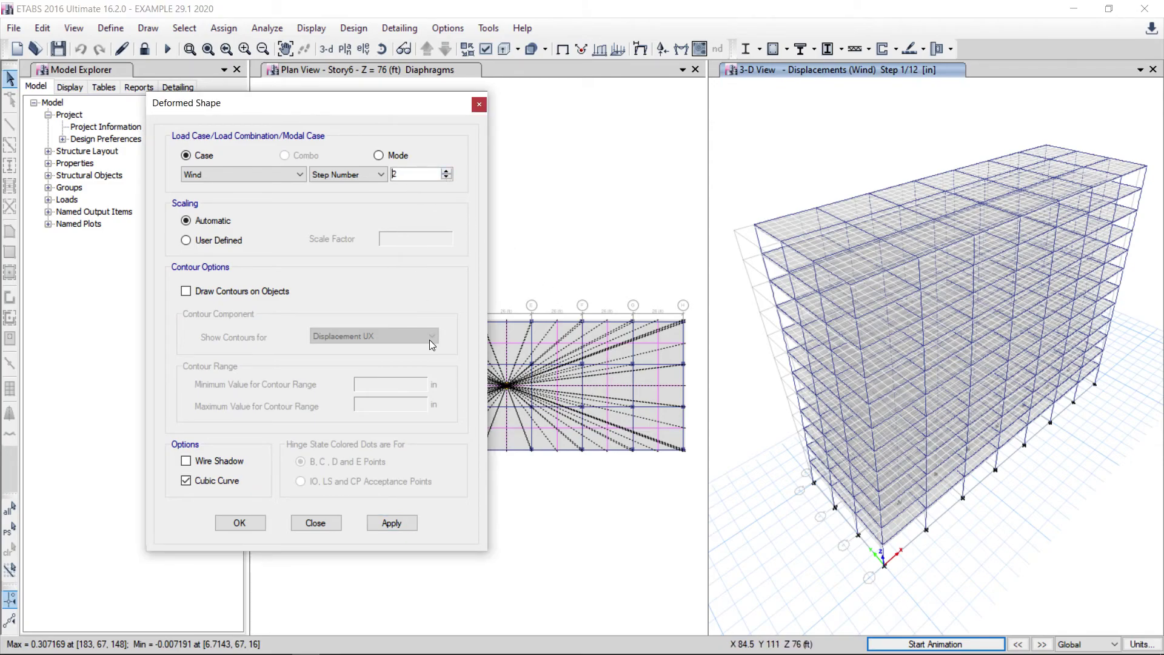
click(392, 523)
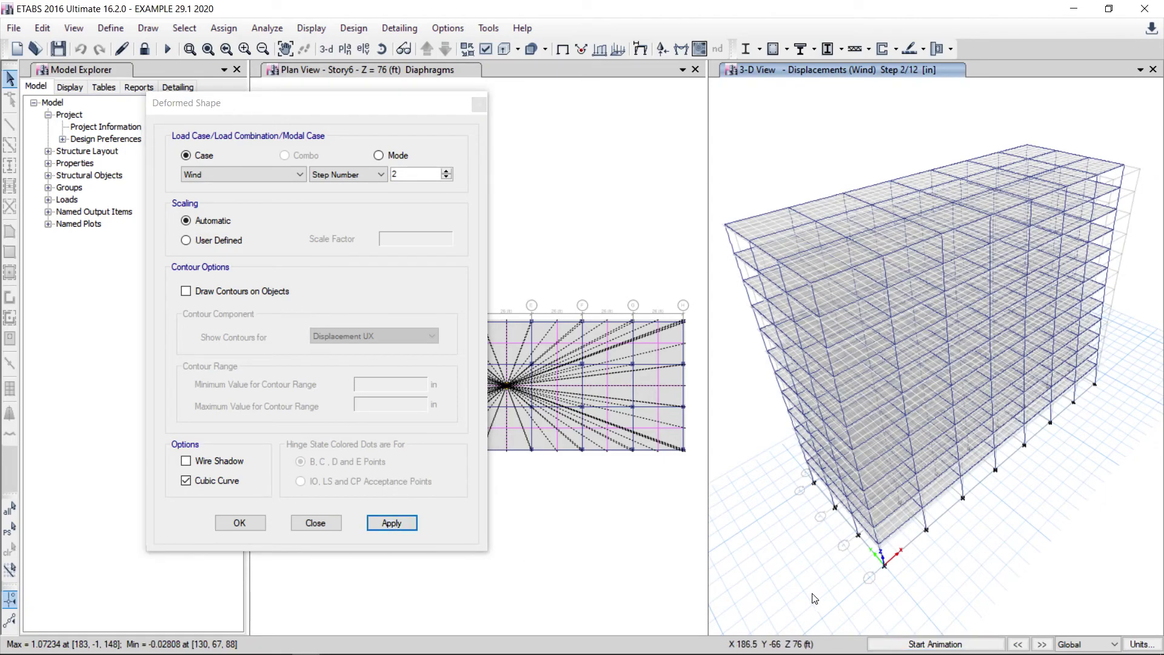
click(934, 645)
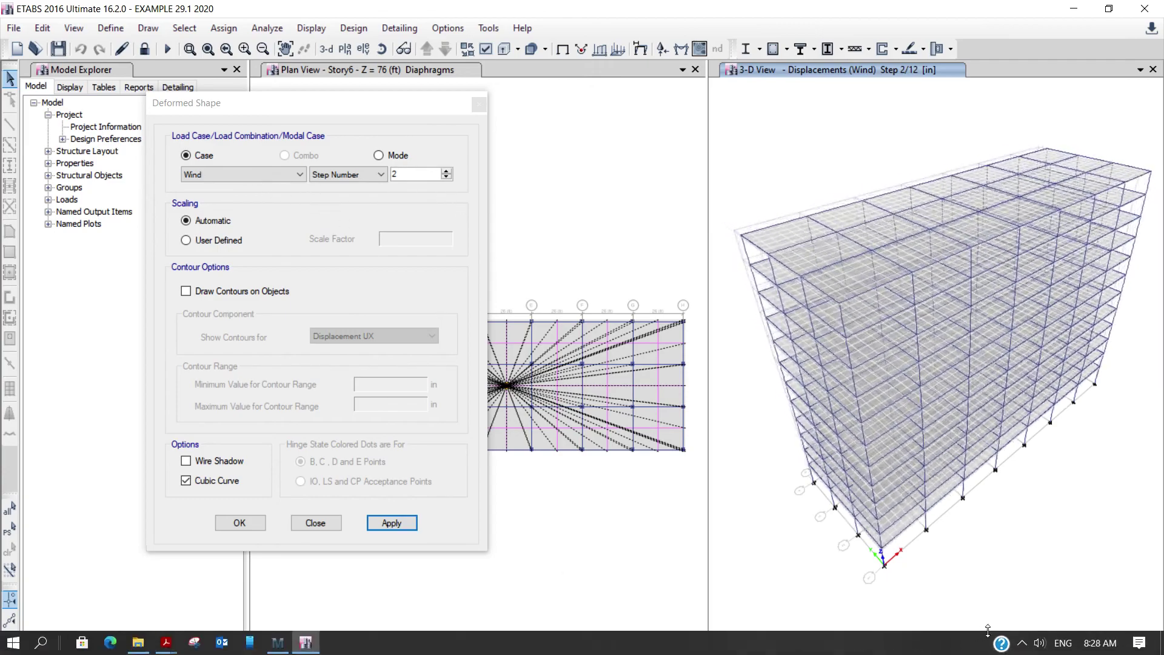
click(924, 645)
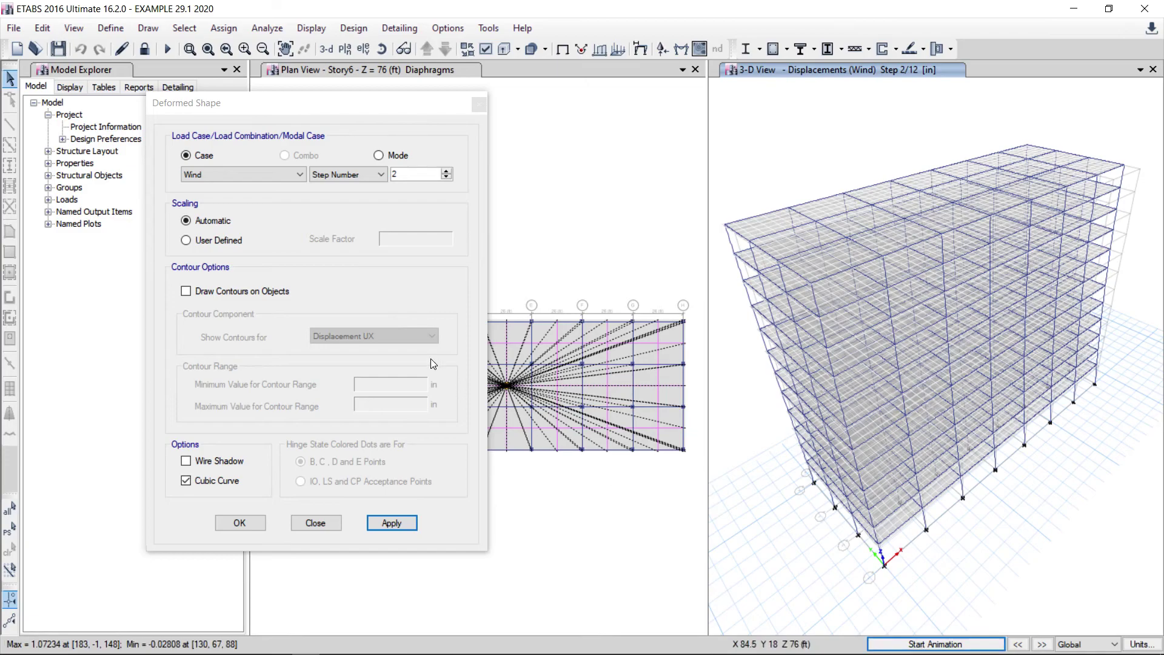
Show the deformed shape for the EQ-X case at step number 2, then play and stop its animation
click(300, 174)
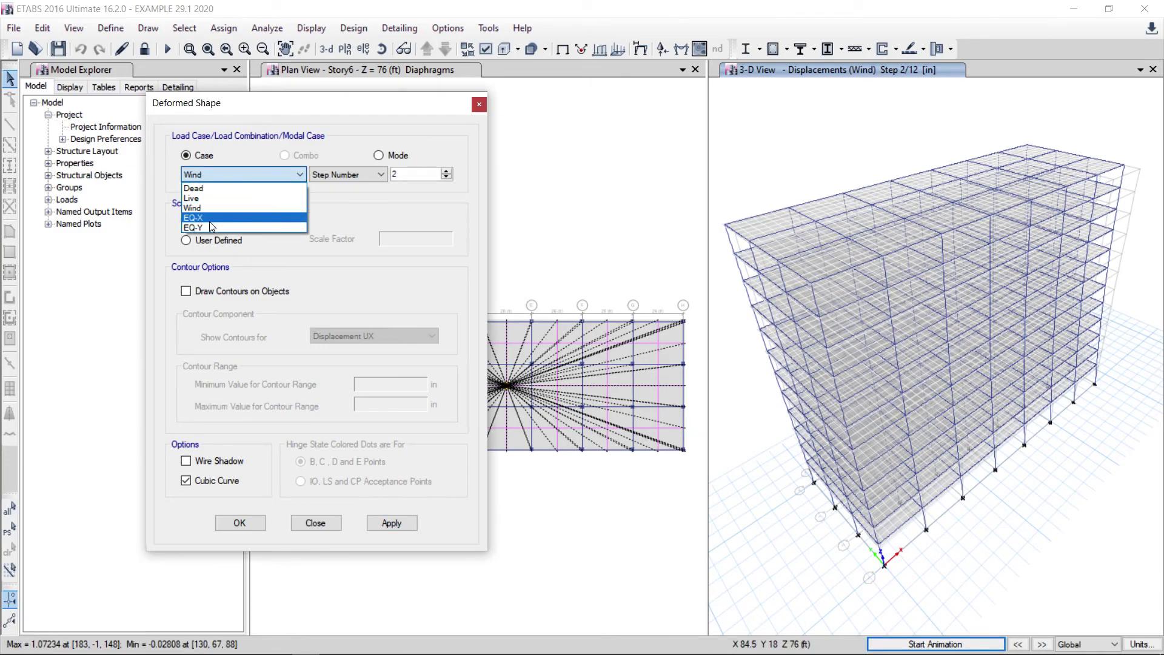
click(200, 217)
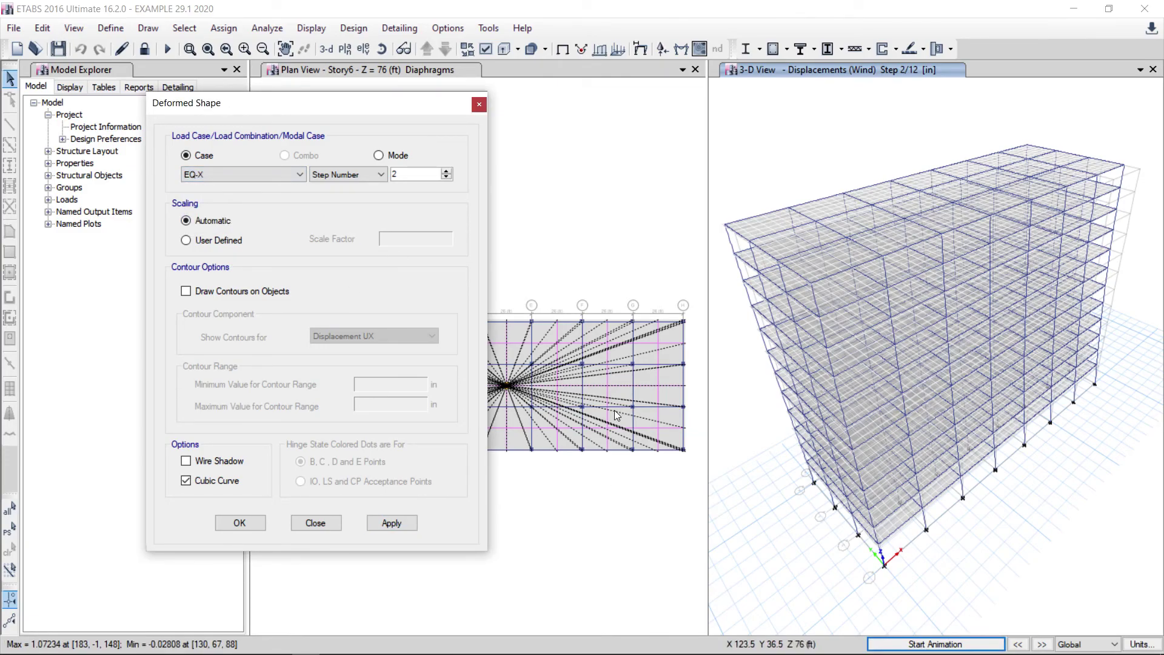
click(414, 523)
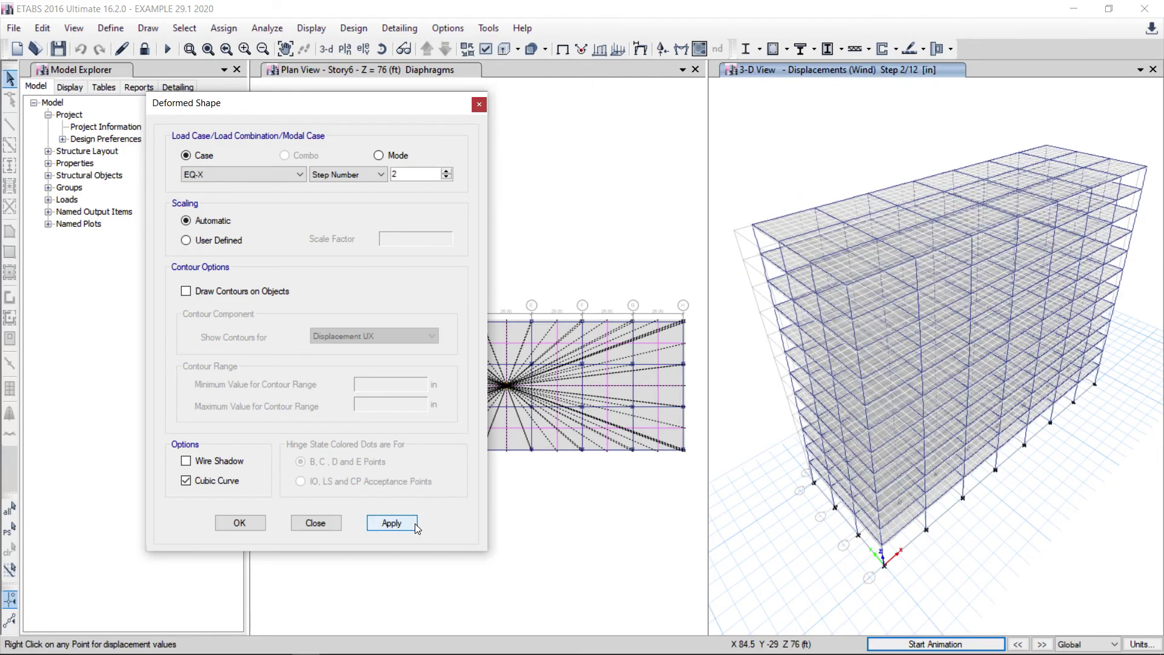
click(922, 645)
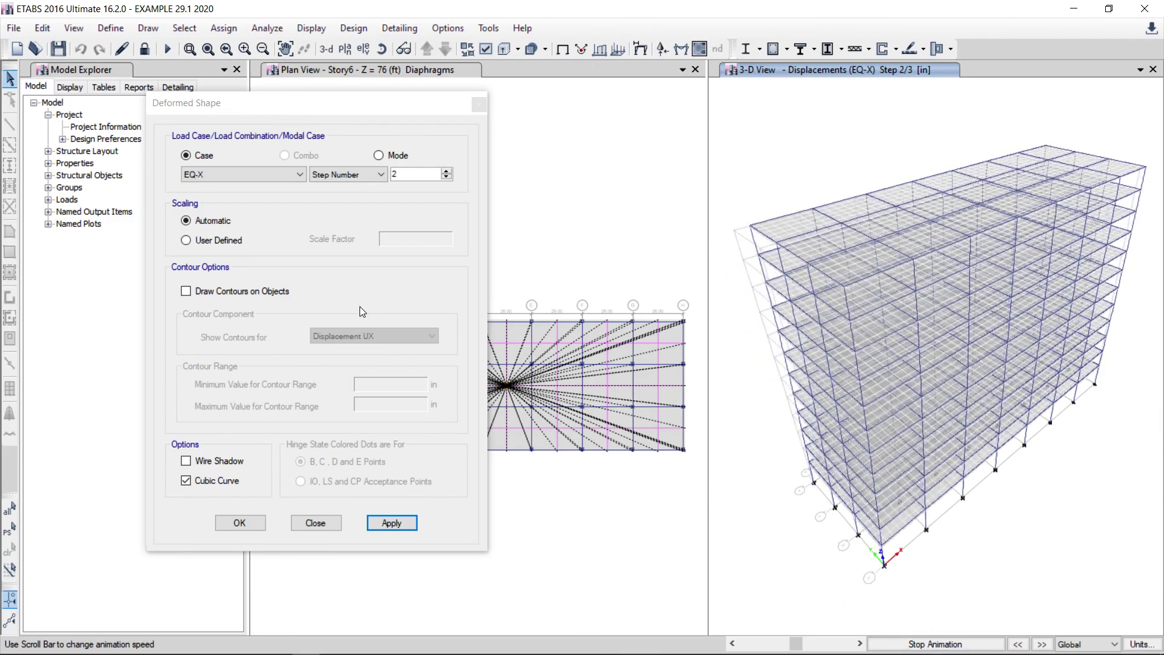
click(907, 644)
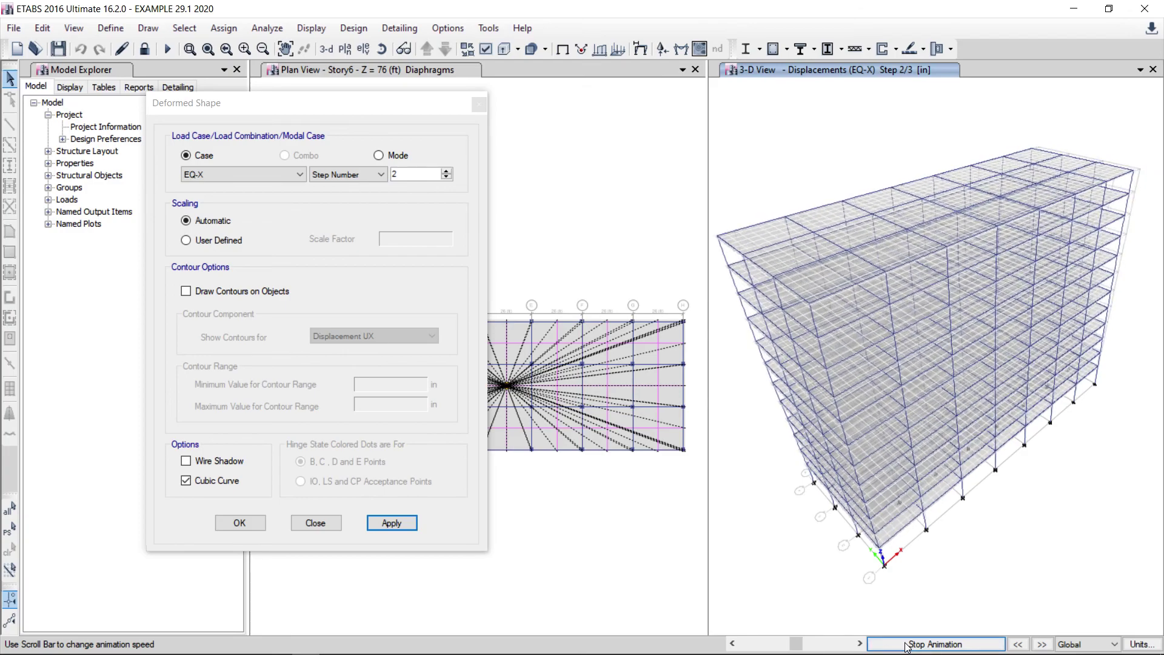
Show and animate the deformed shape for the EQ-Y case at step number 2, then accept the deformed shape settings
click(299, 177)
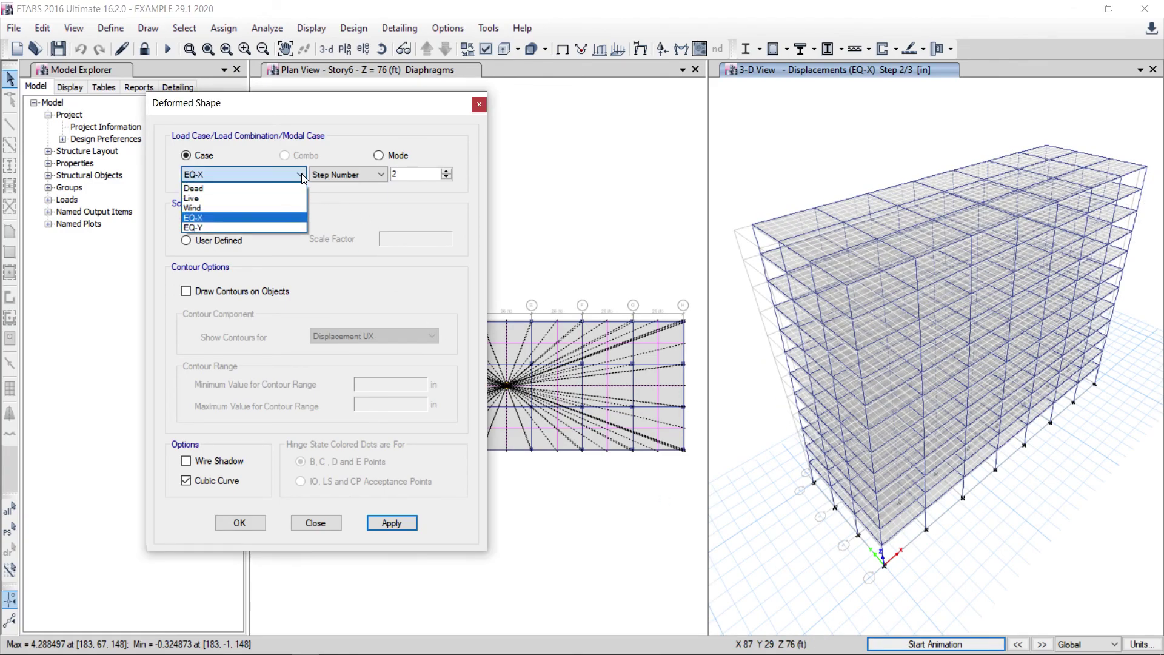
click(199, 233)
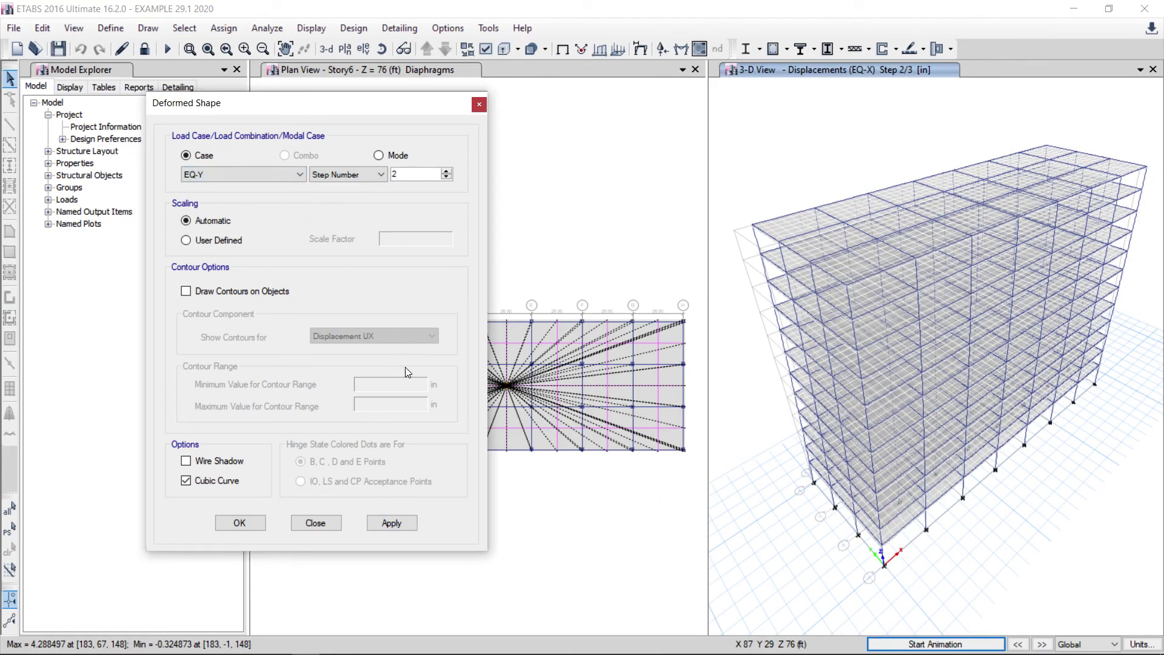
click(391, 523)
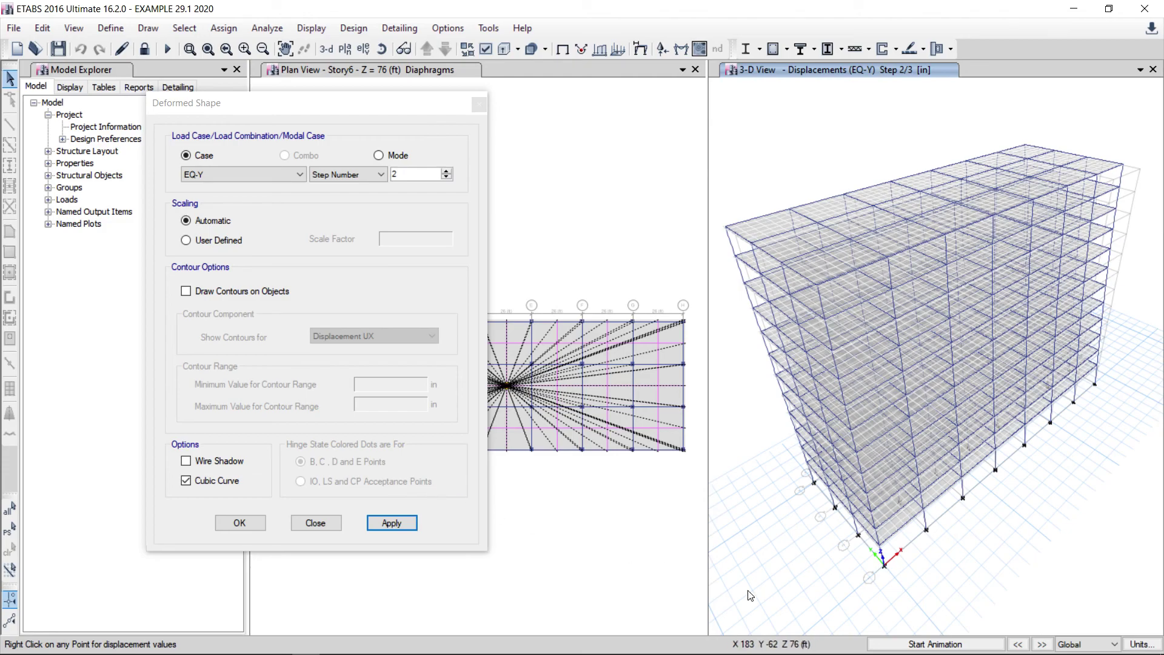
click(927, 645)
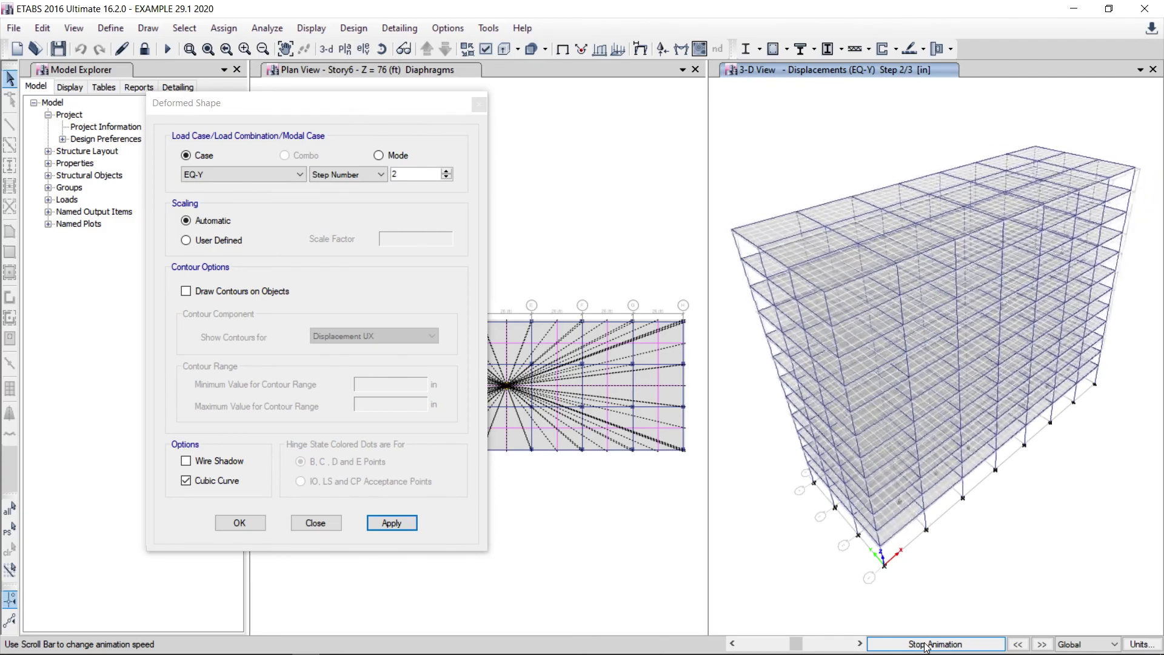
click(224, 525)
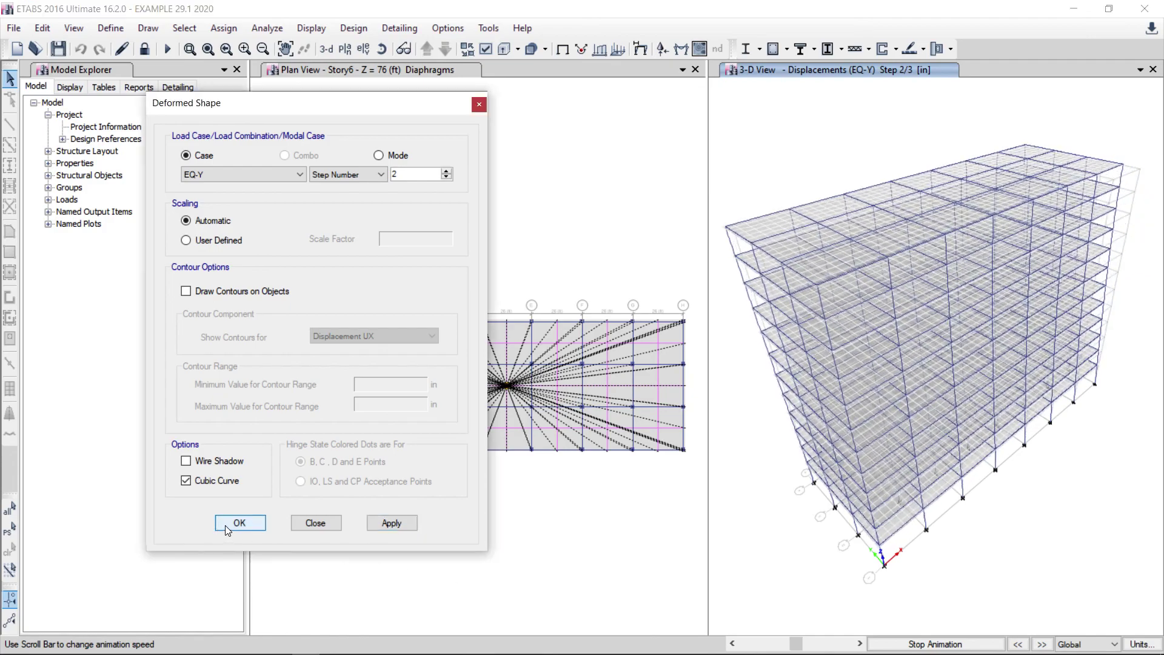